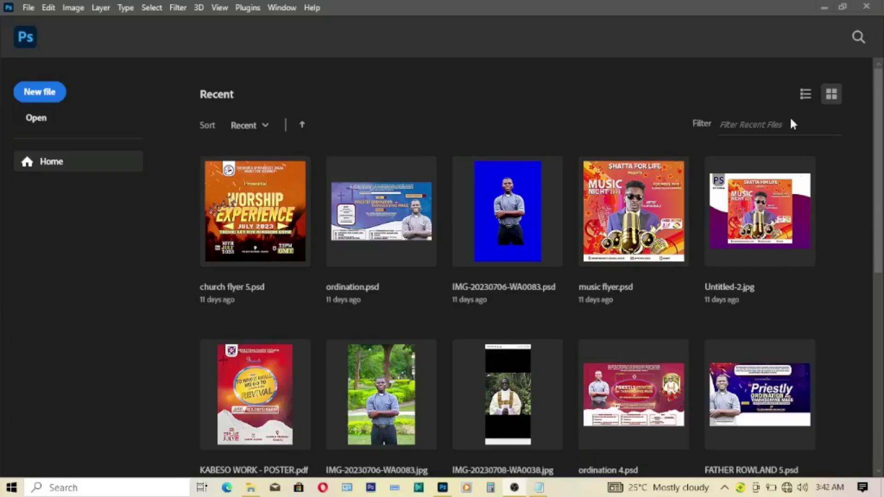
Step: Create a new A4 print document, 210 × 297 mm at 300 ppi
{"action": "left_click", "coordinate": [29, 91]}
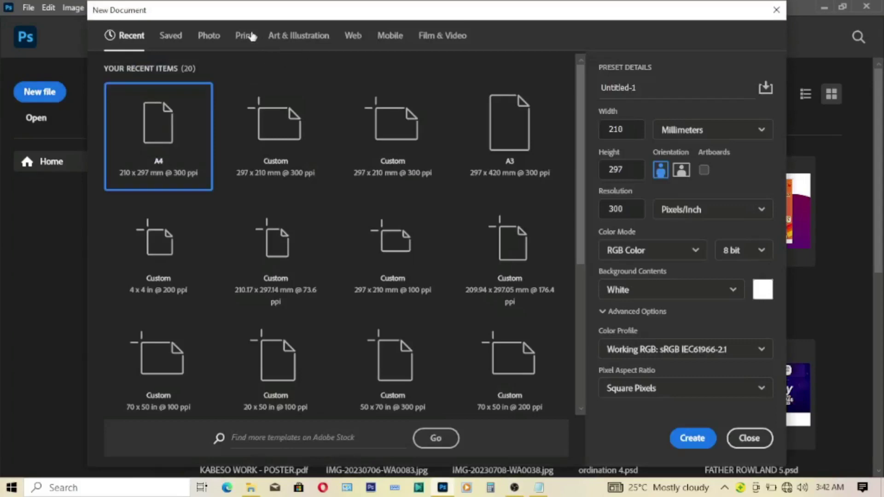
{"action": "left_click", "coordinate": [252, 37]}
{"action": "left_click", "coordinate": [511, 139]}
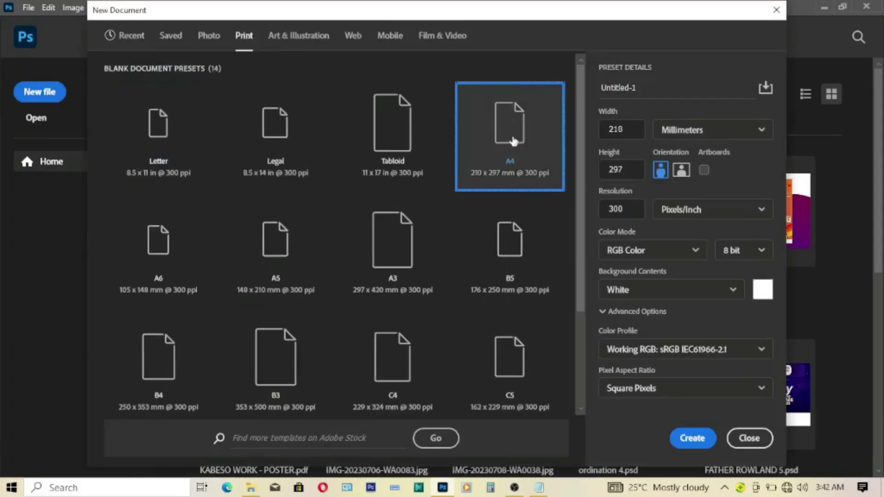
{"action": "left_click", "coordinate": [688, 439]}
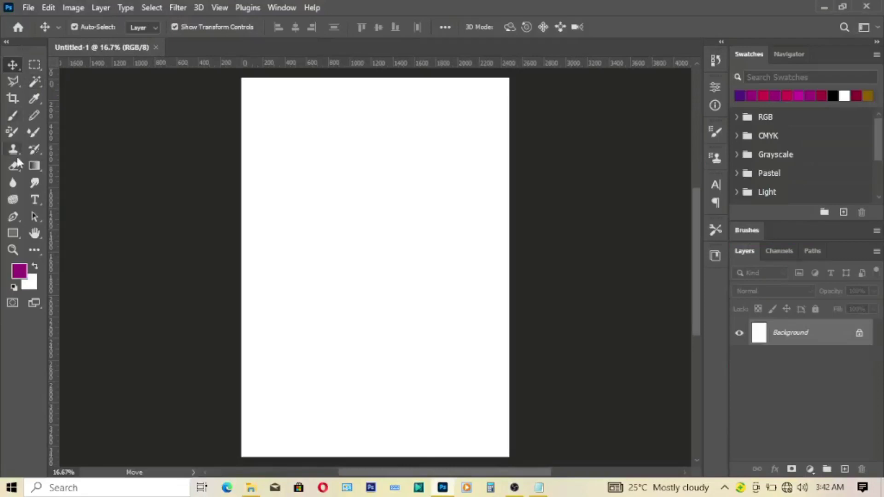
Step: Pen-draw a closed purple shape from the top edge curving down to the right edge
{"action": "left_click", "coordinate": [12, 217]}
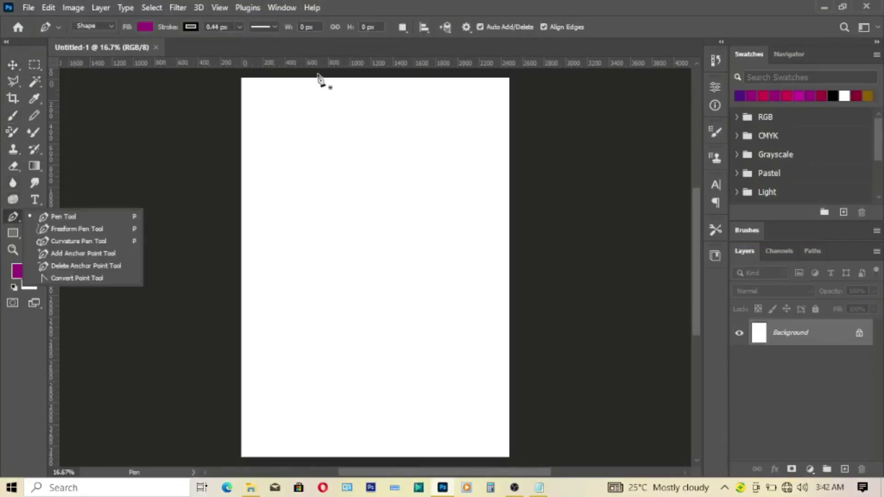
{"action": "left_click", "coordinate": [318, 74]}
{"action": "left_click_drag", "start_coordinate": [529, 198], "coordinate": [694, 166]}
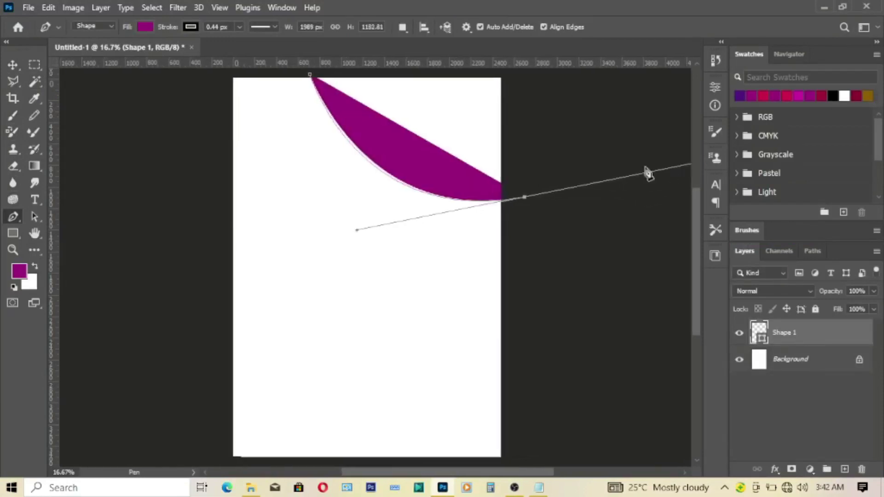
{"action": "left_click", "coordinate": [525, 202]}
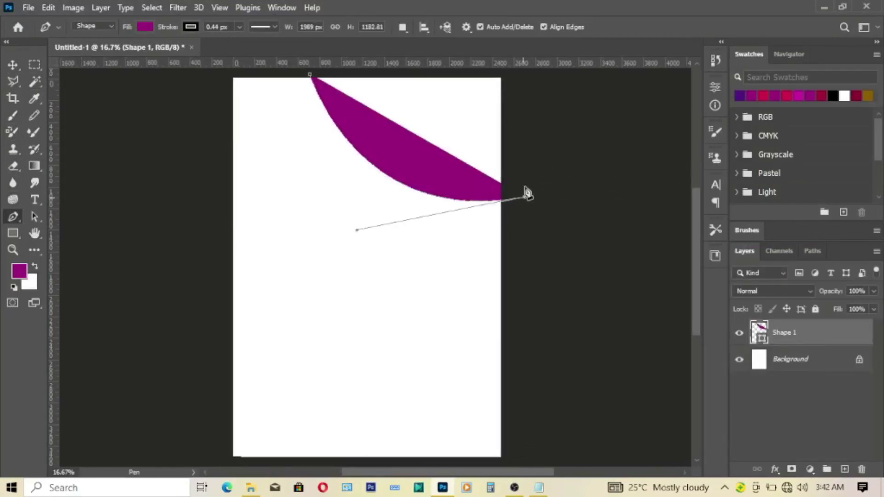
{"action": "scroll", "coordinate": [525, 87], "scroll_direction": "up", "scroll_amount": 1}
{"action": "left_click", "coordinate": [525, 73]}
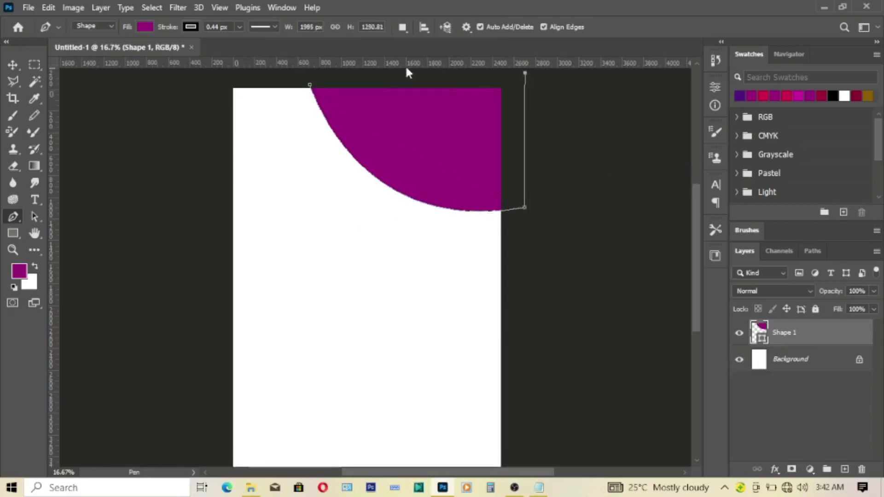
{"action": "left_click", "coordinate": [310, 72]}
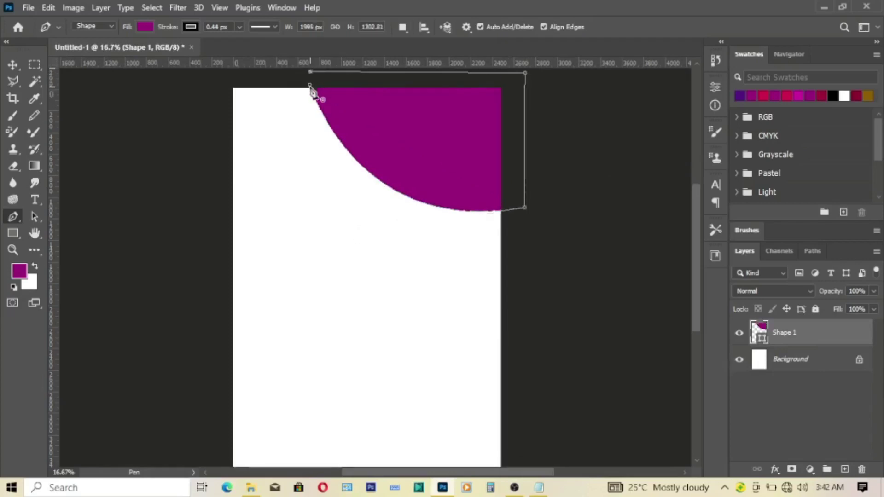
{"action": "left_click", "coordinate": [311, 86]}
Step: Nudge the purple corner shape slightly into place and deselect it
{"action": "left_click", "coordinate": [13, 65]}
{"action": "left_click_drag", "start_coordinate": [394, 136], "coordinate": [395, 138]}
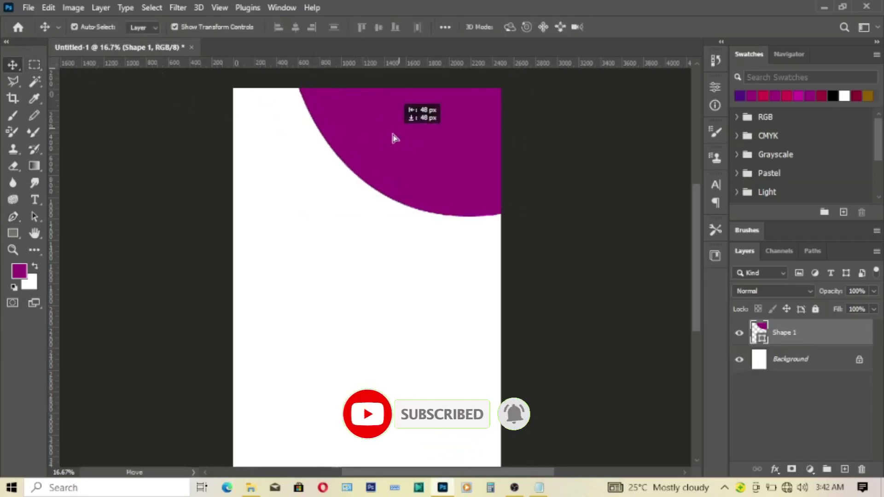
{"action": "left_click", "coordinate": [395, 138]}
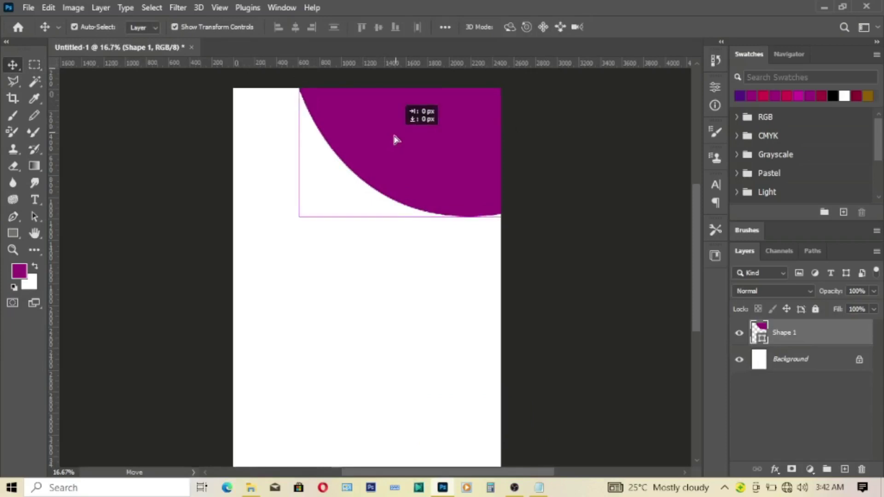
{"action": "left_click", "coordinate": [587, 143]}
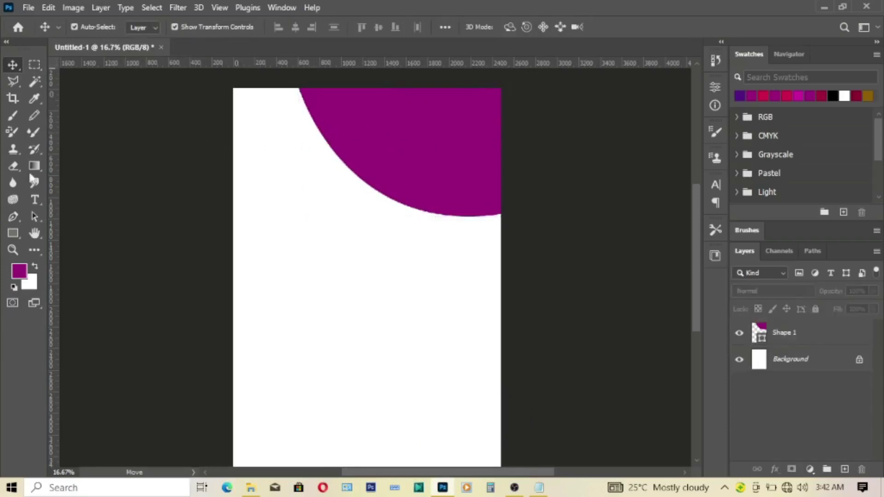
{"action": "left_click", "coordinate": [13, 218]}
Step: Pen-draw a second curved shape along the top and fill it crimson
{"action": "left_click", "coordinate": [286, 81]}
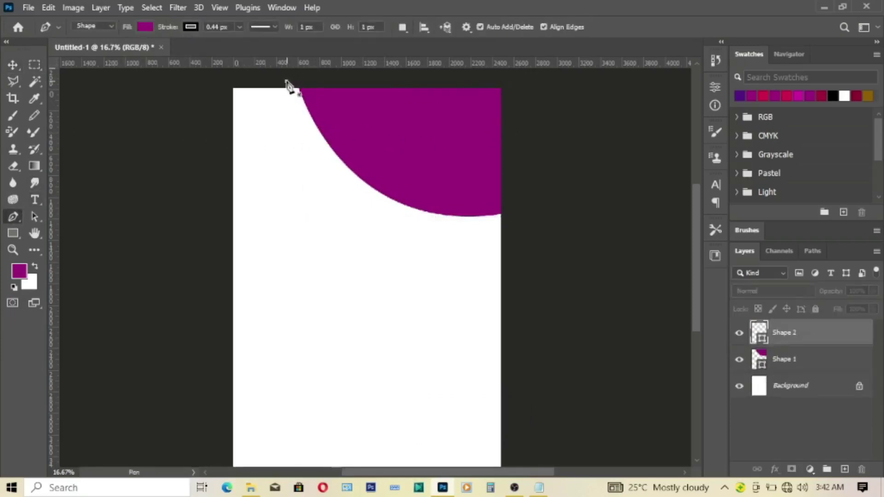
{"action": "mouse_move", "coordinate": [530, 233]}
{"action": "left_mouse_down"}
{"action": "mouse_move", "coordinate": [616, 203]}
{"action": "mouse_move", "coordinate": [674, 214]}
{"action": "left_mouse_up"}
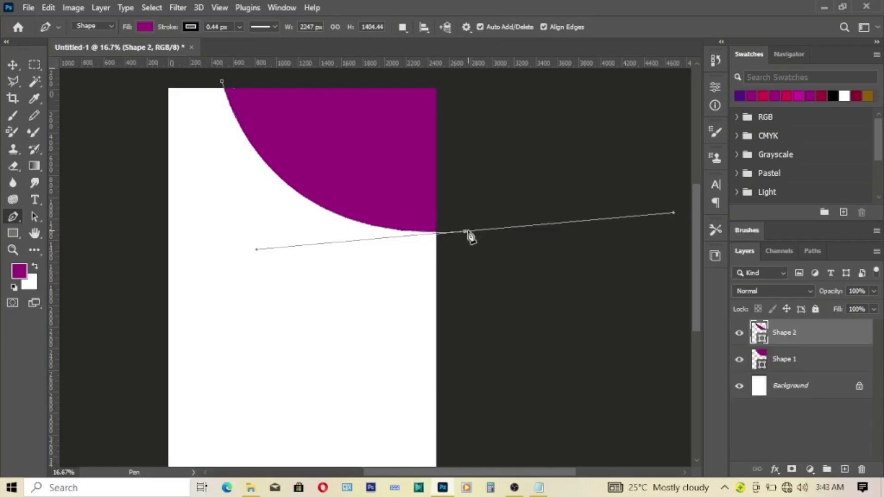
{"action": "left_click", "coordinate": [466, 231], "text": "alt"}
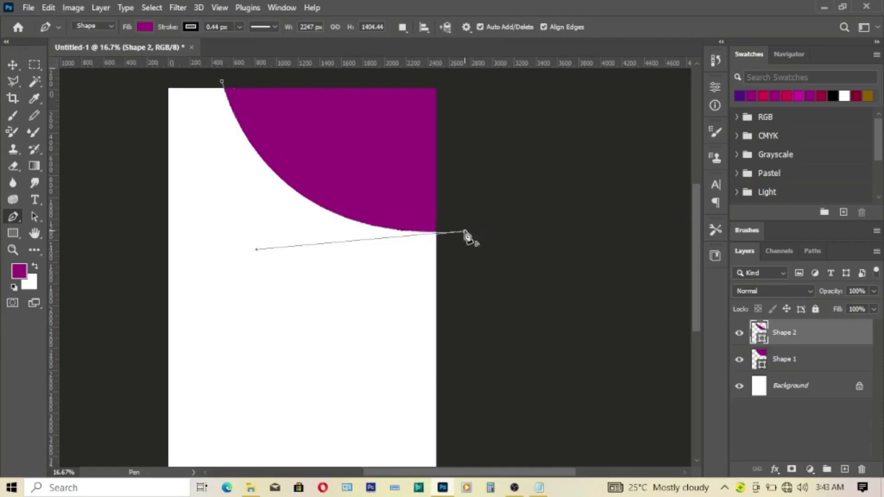
{"action": "left_click", "coordinate": [223, 83]}
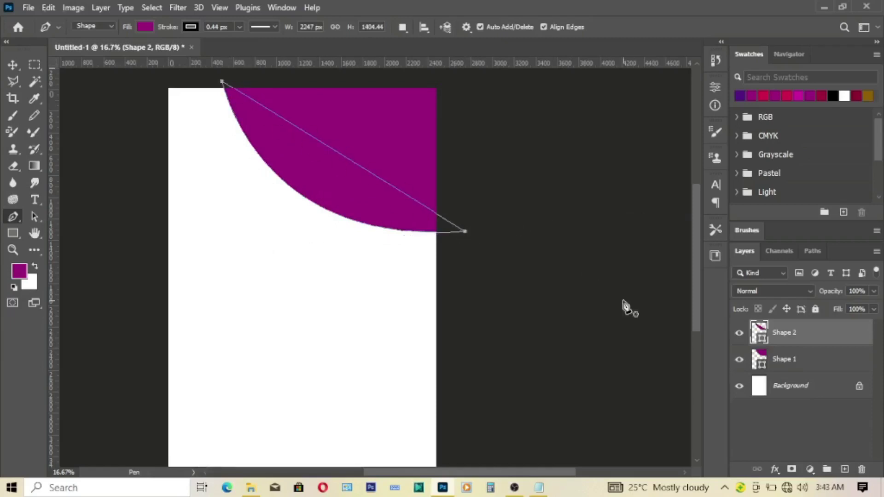
{"action": "left_click", "coordinate": [144, 28]}
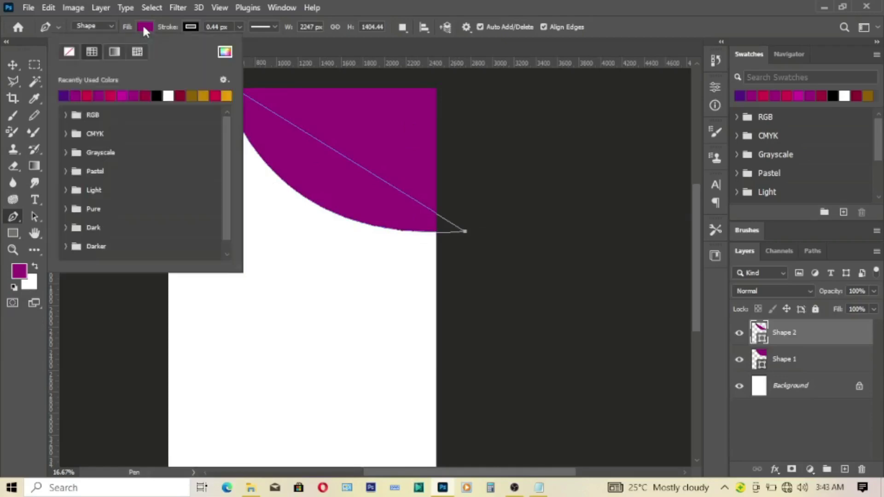
{"action": "left_click", "coordinate": [112, 93]}
Step: Nudge and slightly rotate the crimson shape, then stack the purple wave above it
{"action": "left_click", "coordinate": [12, 65]}
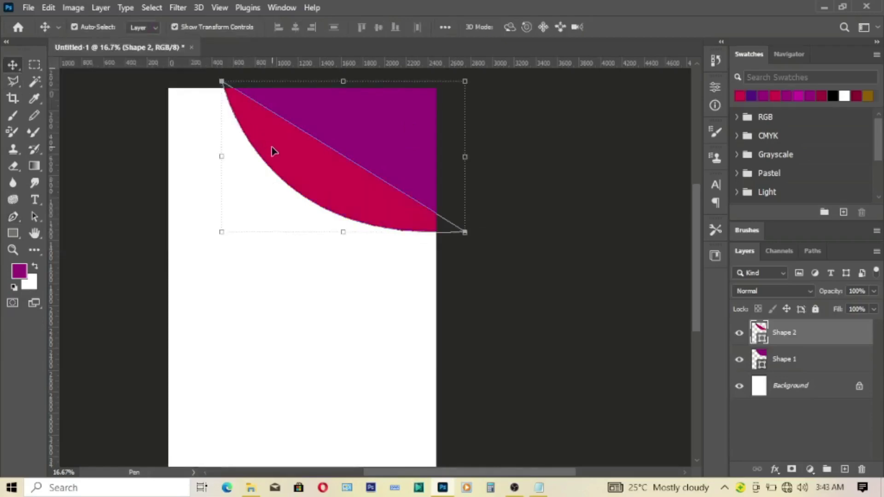
{"action": "left_click_drag", "start_coordinate": [272, 150], "coordinate": [272, 148]}
{"action": "key", "text": "ctrl+t"}
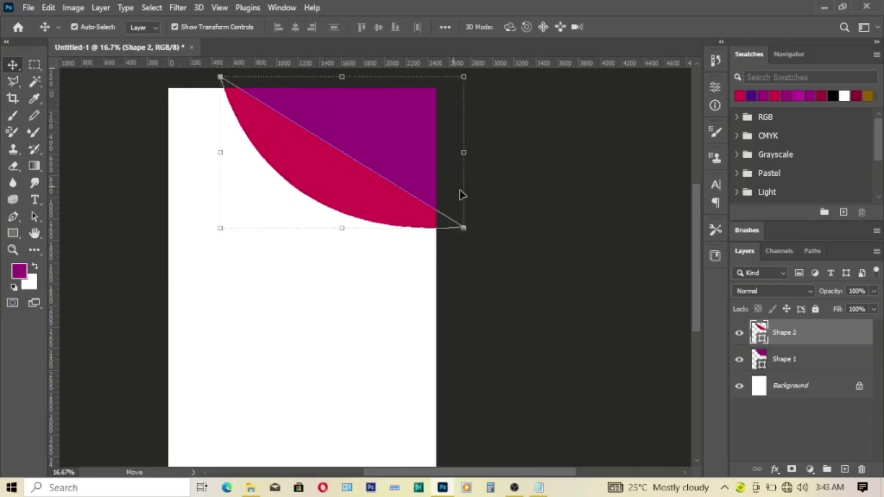
{"action": "left_click_drag", "start_coordinate": [471, 155], "coordinate": [474, 165]}
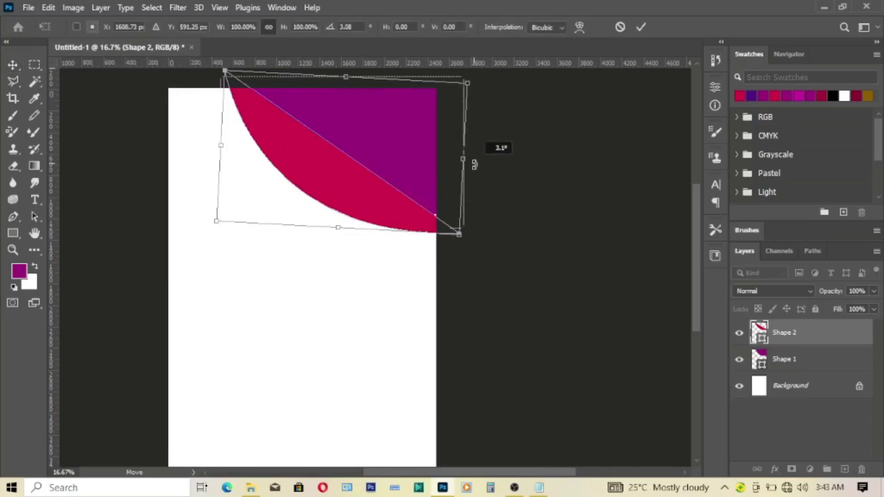
{"action": "left_click", "coordinate": [641, 26]}
{"action": "left_click_drag", "start_coordinate": [786, 361], "coordinate": [788, 333]}
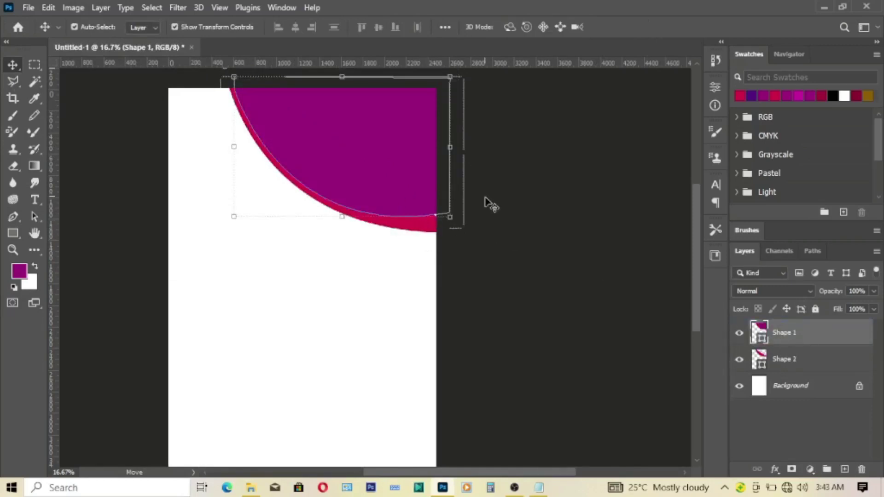
Step: Free-transform the crimson shape, tilting it slightly and scaling it to about 114%
{"action": "left_click", "coordinate": [788, 362]}
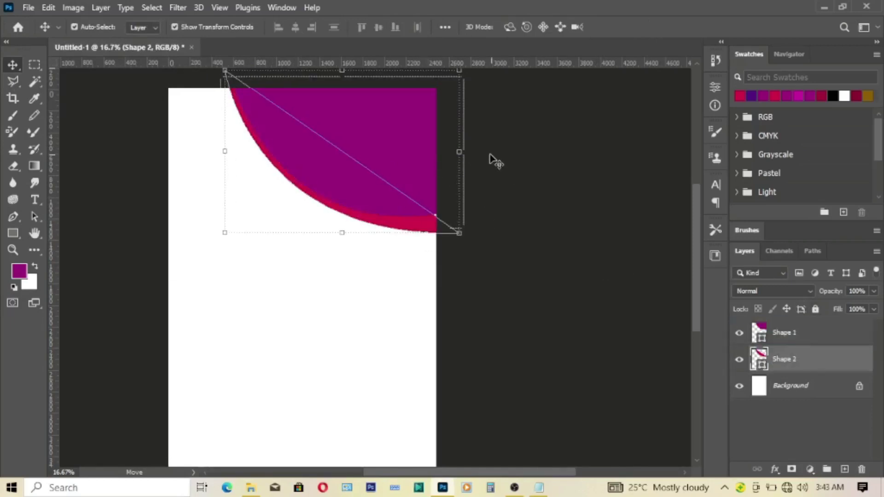
{"action": "left_click_drag", "start_coordinate": [473, 153], "coordinate": [475, 159]}
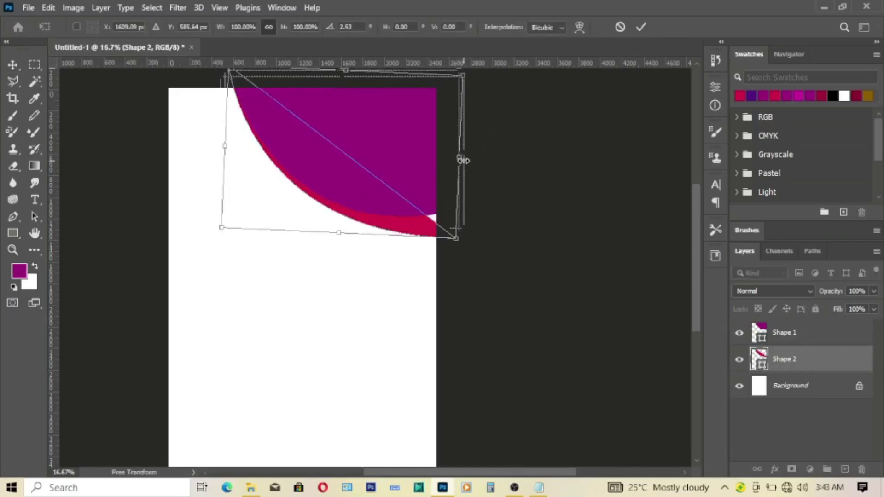
{"action": "left_click_drag", "start_coordinate": [463, 160], "coordinate": [497, 153]}
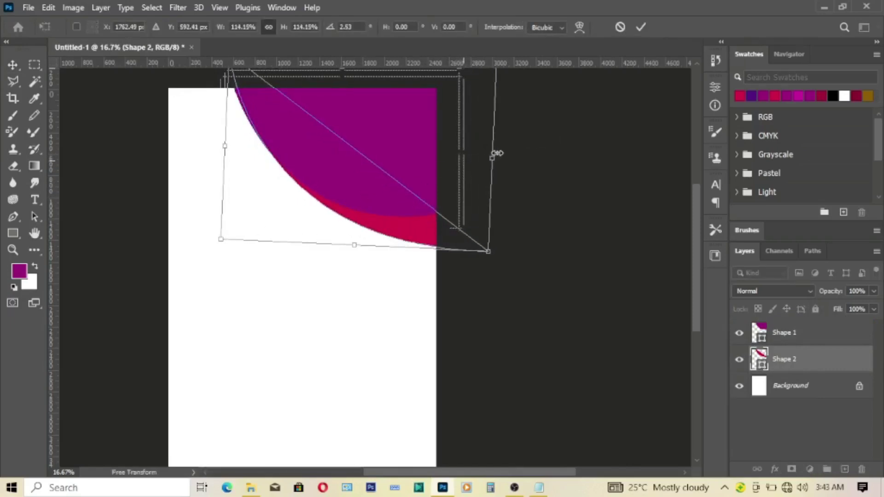
{"action": "left_click_drag", "start_coordinate": [508, 163], "coordinate": [508, 158]}
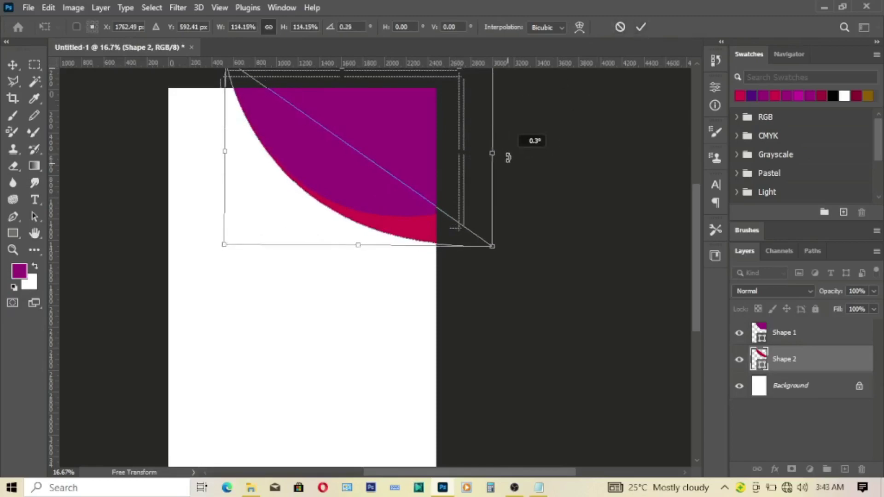
{"action": "left_click", "coordinate": [641, 26]}
{"action": "left_click", "coordinate": [495, 180]}
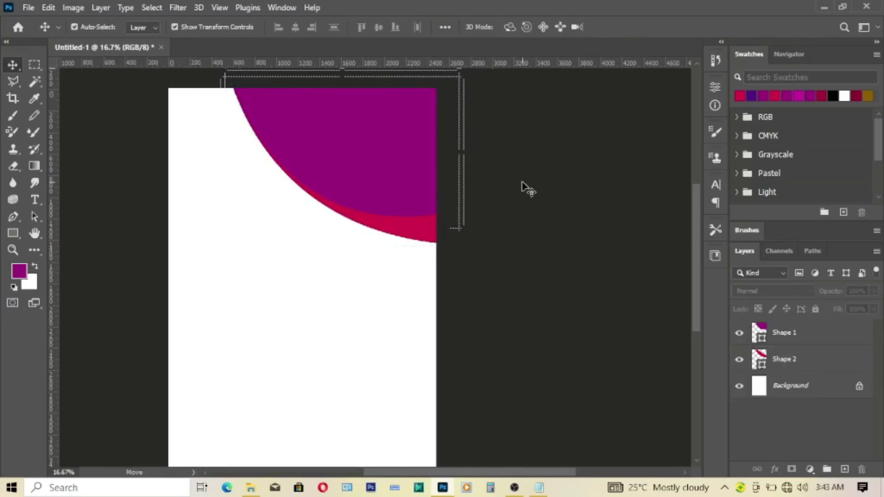
{"action": "left_click", "coordinate": [12, 216]}
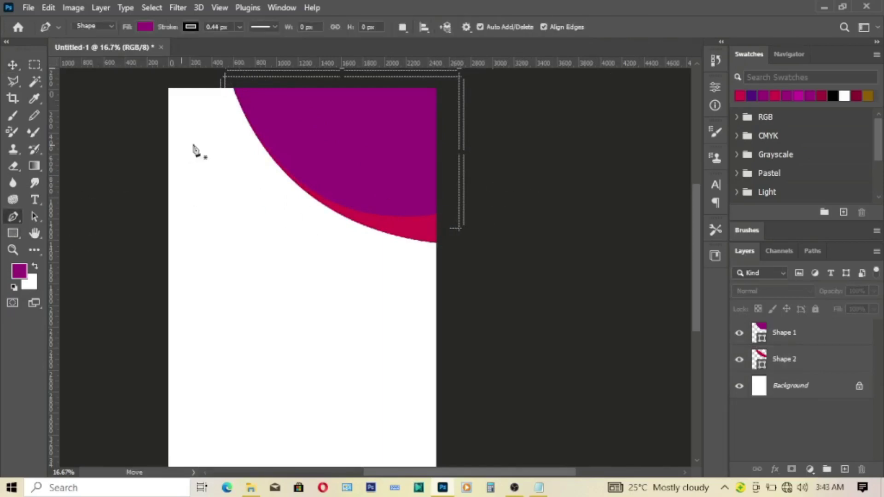
Step: Pen-draw a third closed wave shape following the crimson curve
{"action": "left_click", "coordinate": [404, 227]}
{"action": "mouse_move", "coordinate": [201, 83]}
{"action": "left_mouse_down"}
{"action": "mouse_move", "coordinate": [202, 71]}
{"action": "mouse_move", "coordinate": [174, 164]}
{"action": "mouse_move", "coordinate": [178, 181]}
{"action": "left_mouse_up"}
{"action": "scroll", "coordinate": [179, 184], "scroll_direction": "down", "scroll_amount": 5}
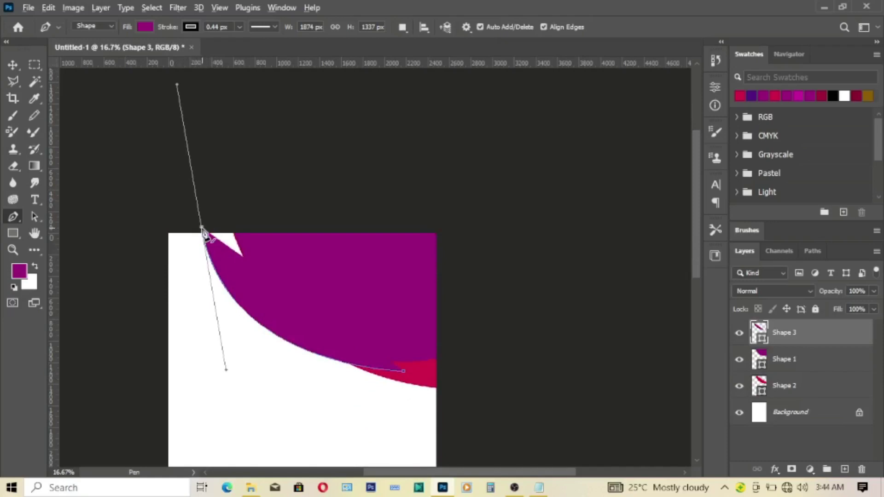
{"action": "left_click", "coordinate": [202, 228], "text": "alt"}
{"action": "left_click_drag", "start_coordinate": [202, 228], "coordinate": [250, 222]}
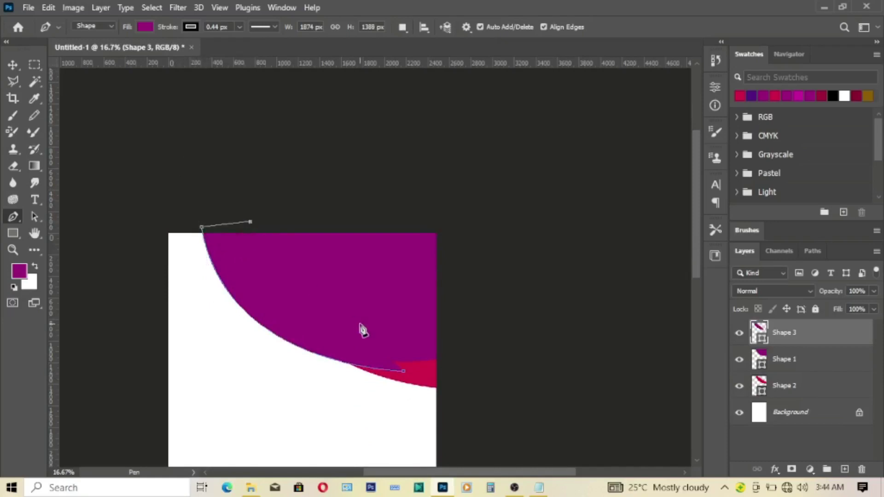
{"action": "left_click", "coordinate": [404, 372]}
{"action": "left_click", "coordinate": [17, 67]}
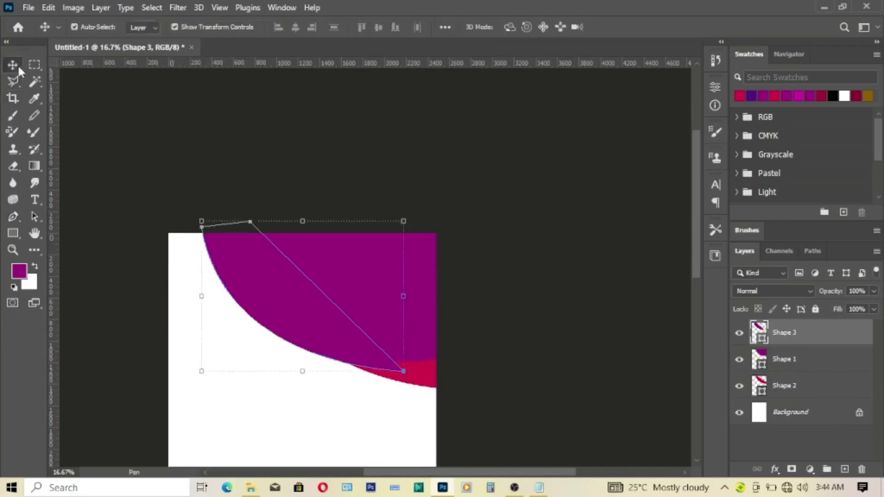
Step: Fill Shape 3 with dark red #800000 and move it beneath Shape 1
{"action": "double_click", "coordinate": [760, 336]}
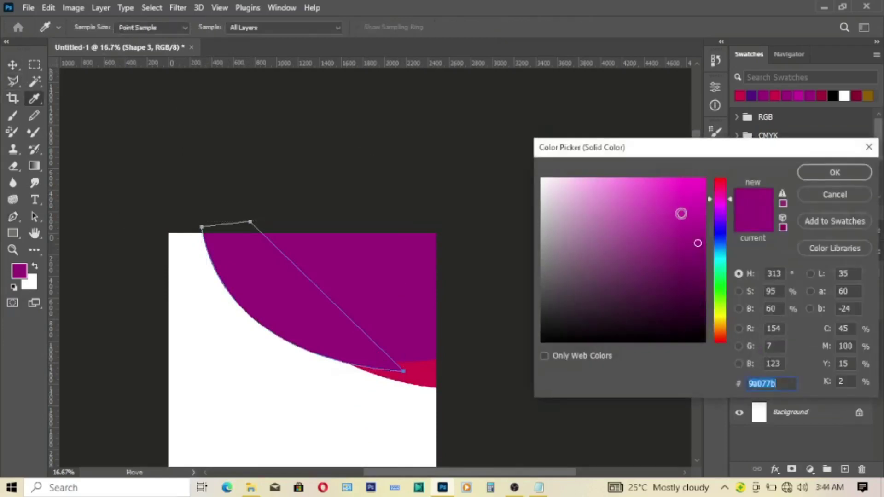
{"action": "left_click_drag", "start_coordinate": [709, 207], "coordinate": [718, 170]}
{"action": "left_click_drag", "start_coordinate": [703, 249], "coordinate": [714, 261]}
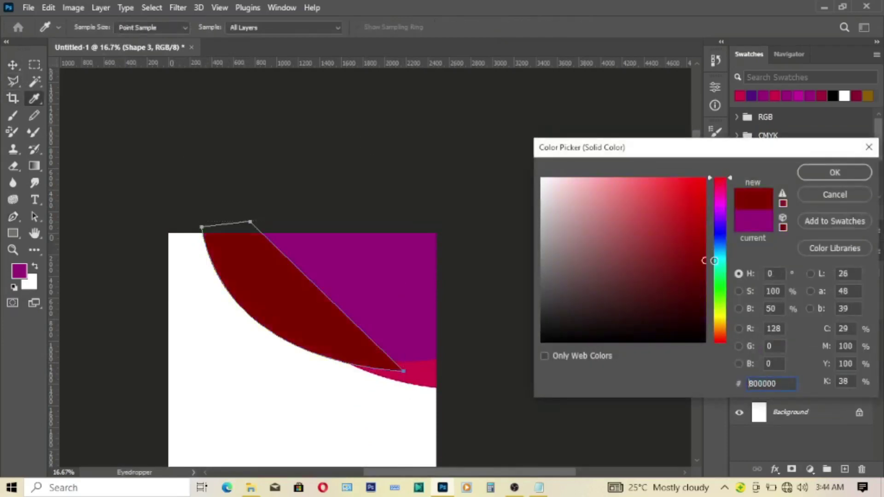
{"action": "left_click", "coordinate": [834, 173]}
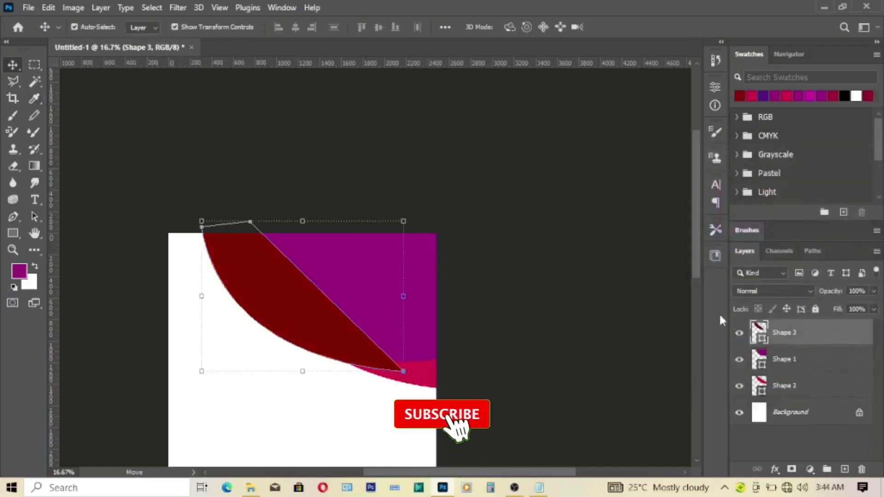
{"action": "left_click_drag", "start_coordinate": [851, 339], "coordinate": [821, 375]}
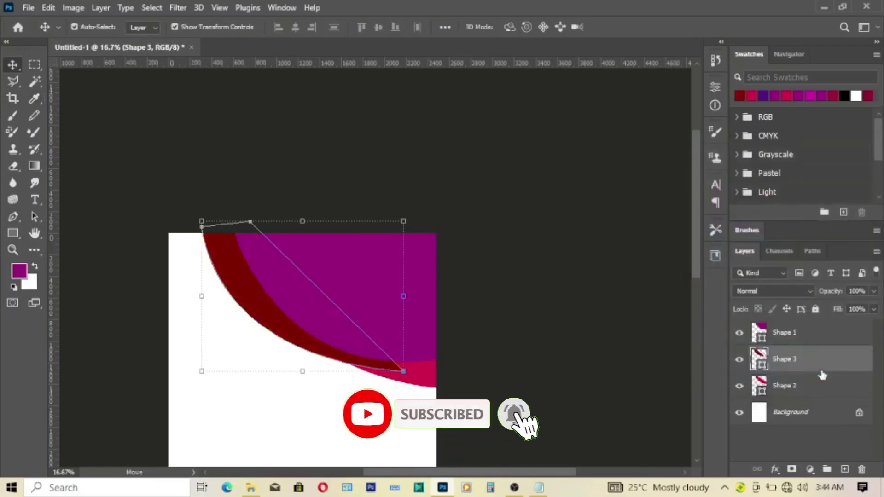
Step: Review the result, reselect Shape 3 and add a Gradient Overlay effect
{"action": "scroll", "coordinate": [523, 345], "scroll_direction": "down", "scroll_amount": 5}
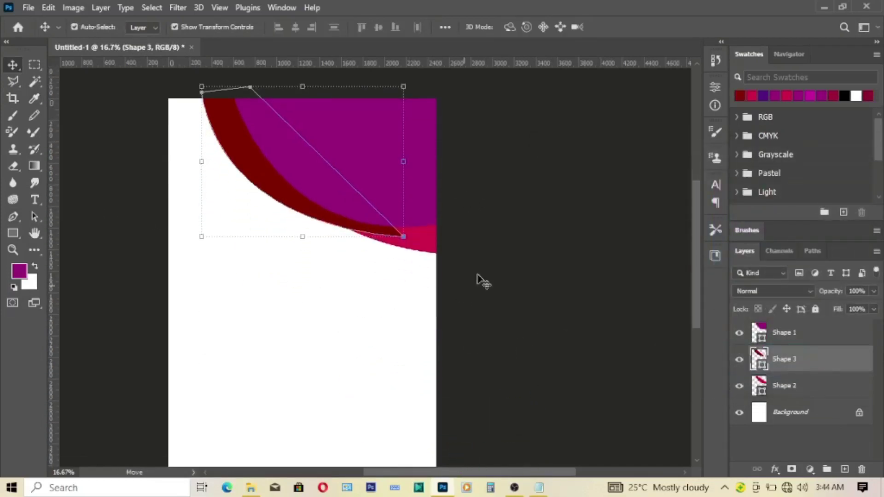
{"action": "left_click", "coordinate": [507, 158]}
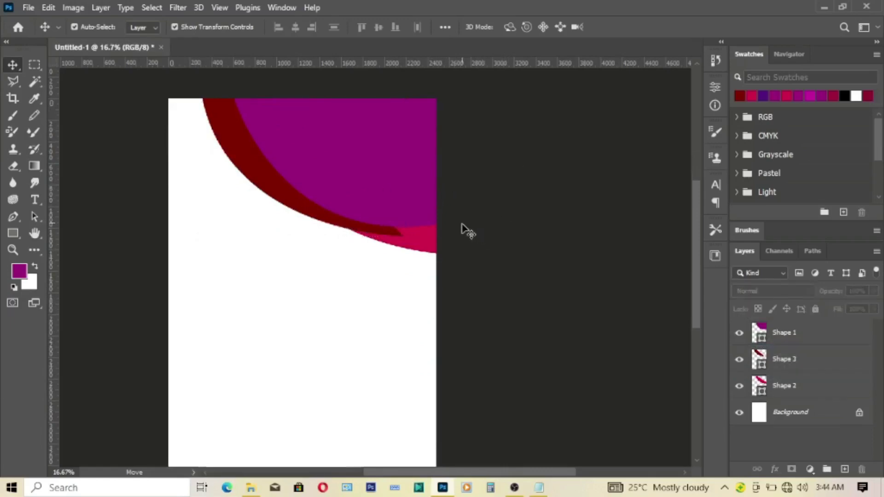
{"action": "scroll", "coordinate": [466, 231], "scroll_direction": "down", "scroll_amount": 2}
{"action": "scroll", "coordinate": [460, 220], "scroll_direction": "up", "scroll_amount": 1}
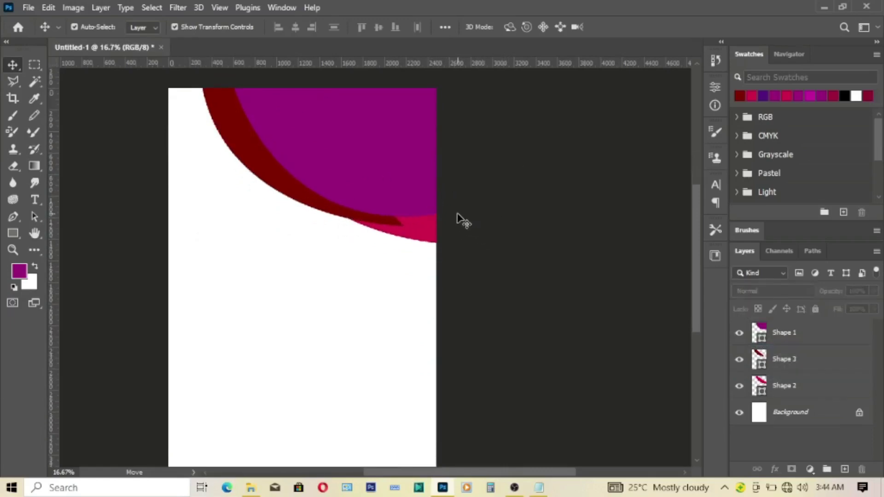
{"action": "left_click", "coordinate": [799, 335]}
{"action": "left_click", "coordinate": [794, 360]}
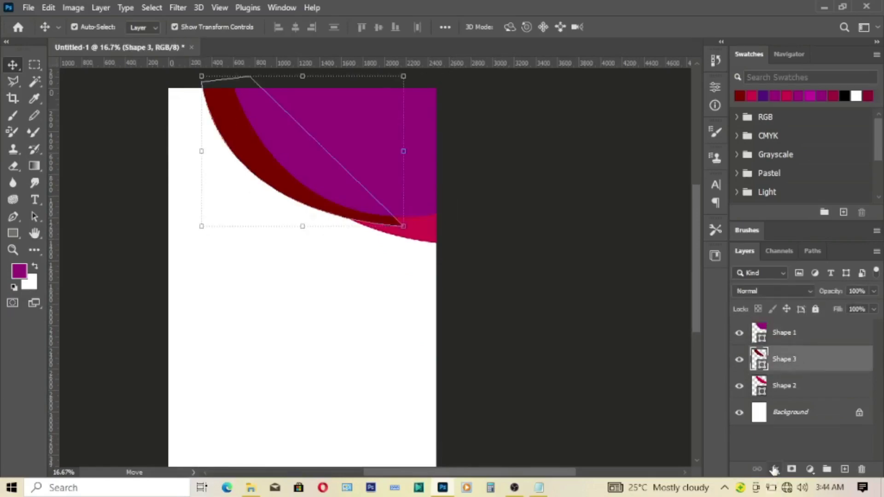
{"action": "left_click", "coordinate": [775, 469]}
{"action": "left_click", "coordinate": [793, 421]}
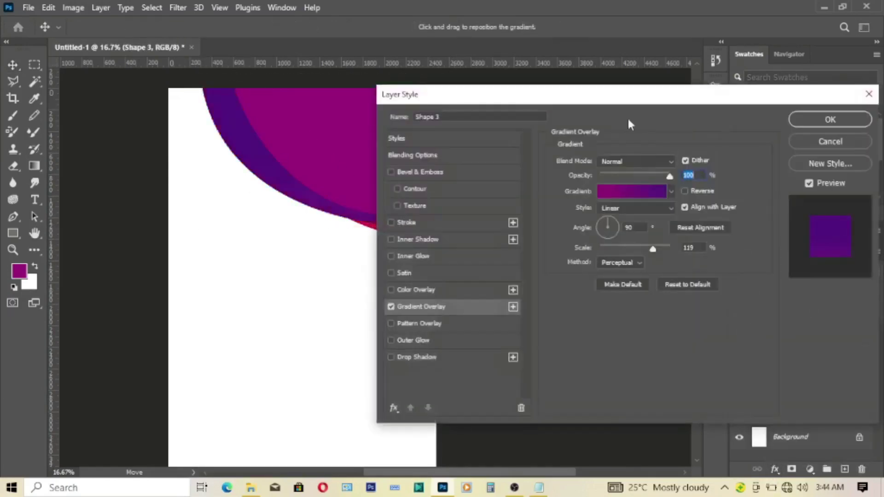
Step: Set the gradient overlay's stops to magenta and purple #51127f
{"action": "left_click_drag", "start_coordinate": [622, 95], "coordinate": [741, 86]}
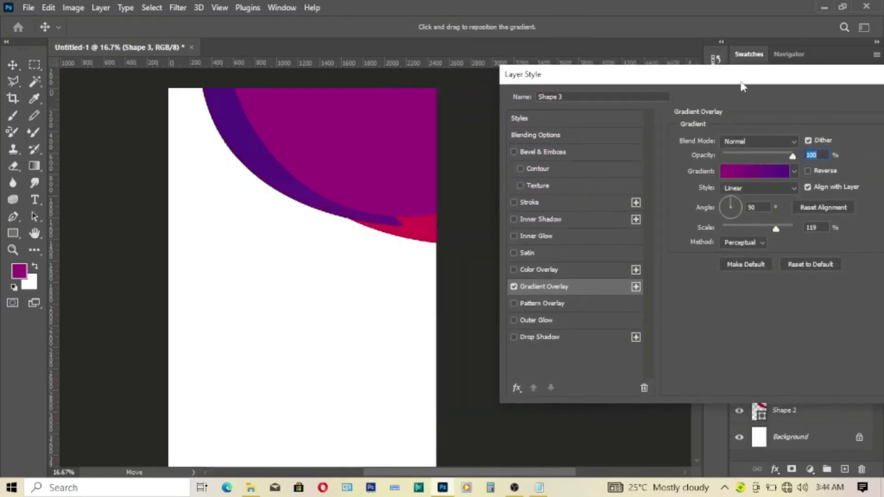
{"action": "left_click", "coordinate": [760, 172]}
{"action": "left_click", "coordinate": [584, 334]}
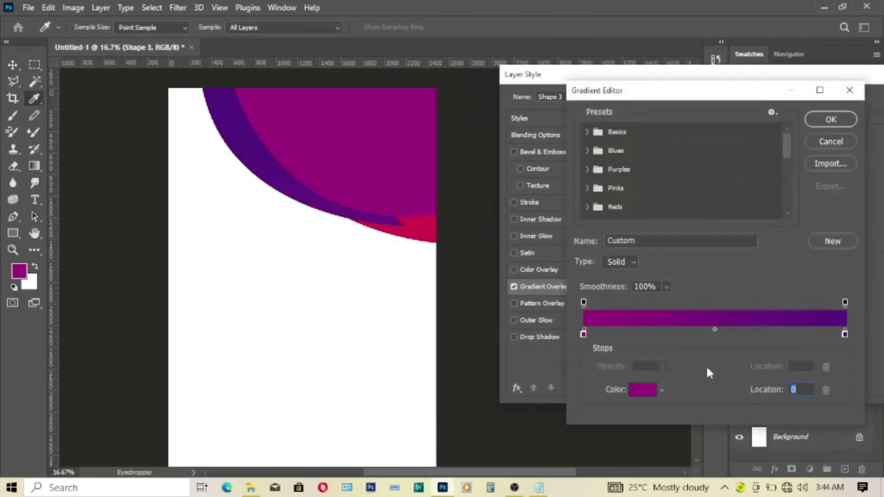
{"action": "left_click", "coordinate": [644, 390]}
{"action": "key", "text": "Return"}
{"action": "left_click", "coordinate": [845, 335]}
{"action": "left_click", "coordinate": [641, 390]}
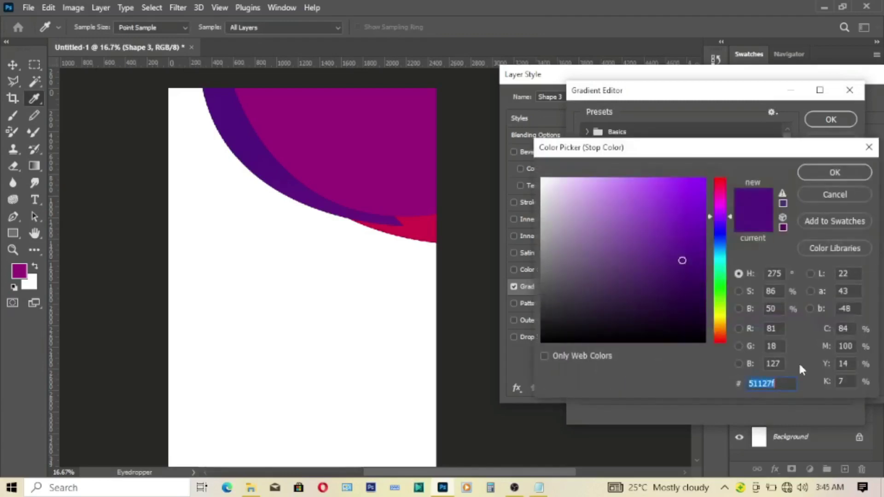
{"action": "left_click", "coordinate": [811, 175]}
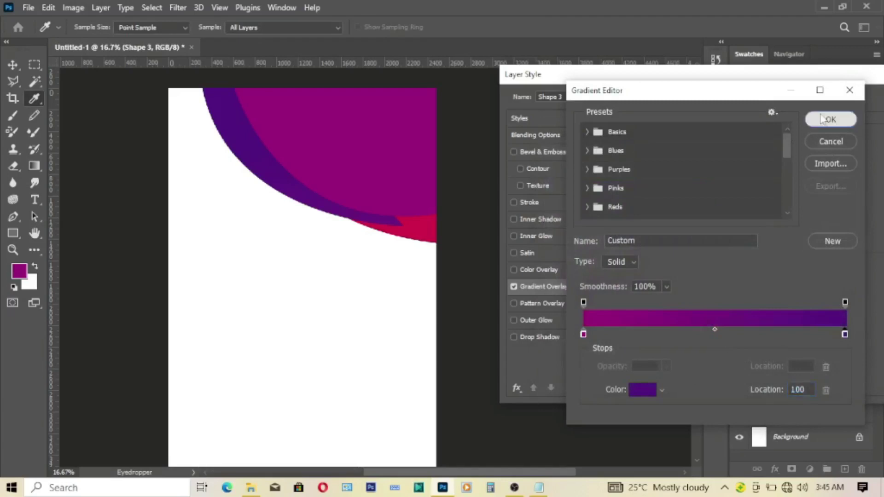
{"action": "left_click", "coordinate": [830, 120]}
Step: Apply the gradient overlay to Shape 3 and select the Shape 2 layer
{"action": "left_click", "coordinate": [343, 212]}
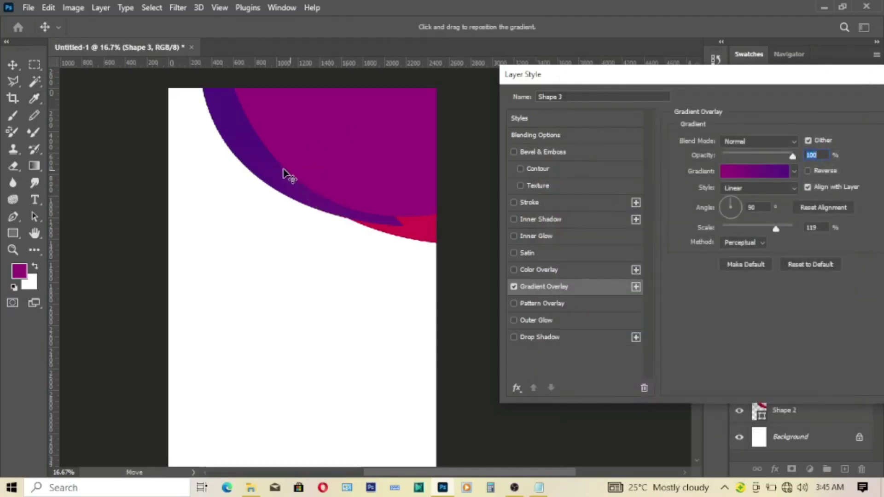
{"action": "left_click_drag", "start_coordinate": [802, 76], "coordinate": [649, 76]}
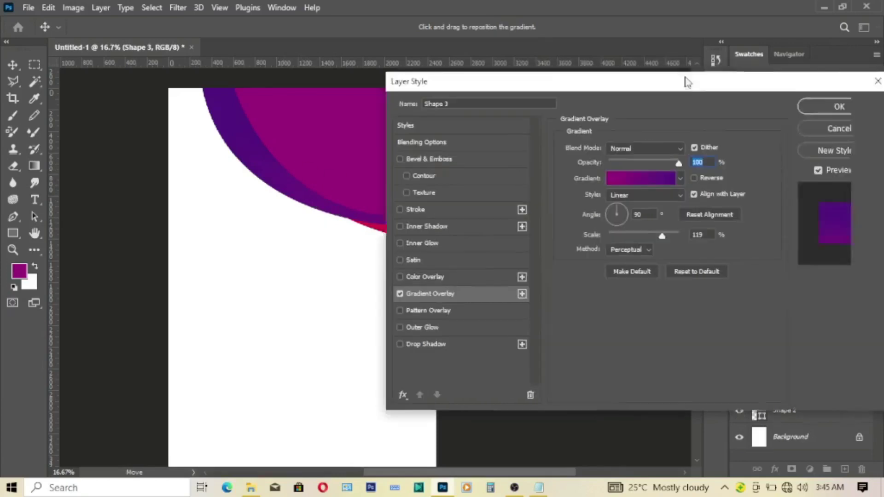
{"action": "left_click", "coordinate": [803, 110]}
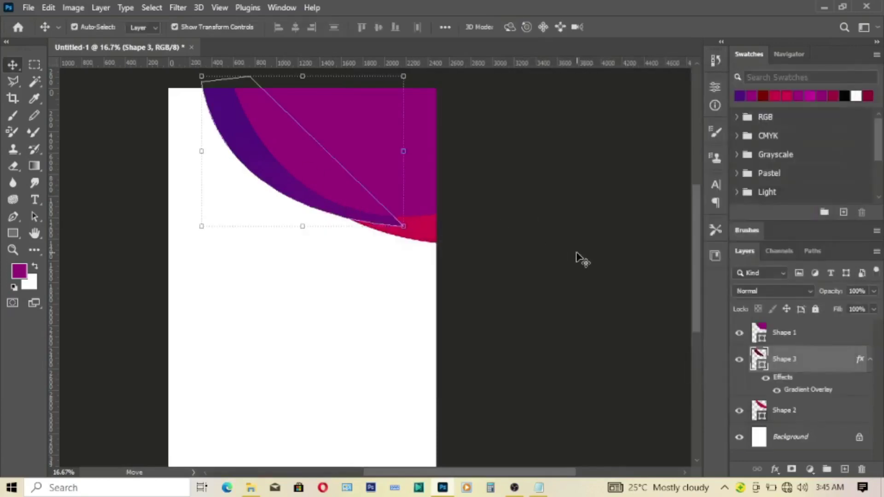
{"action": "left_click", "coordinate": [469, 254]}
{"action": "left_click", "coordinate": [401, 233]}
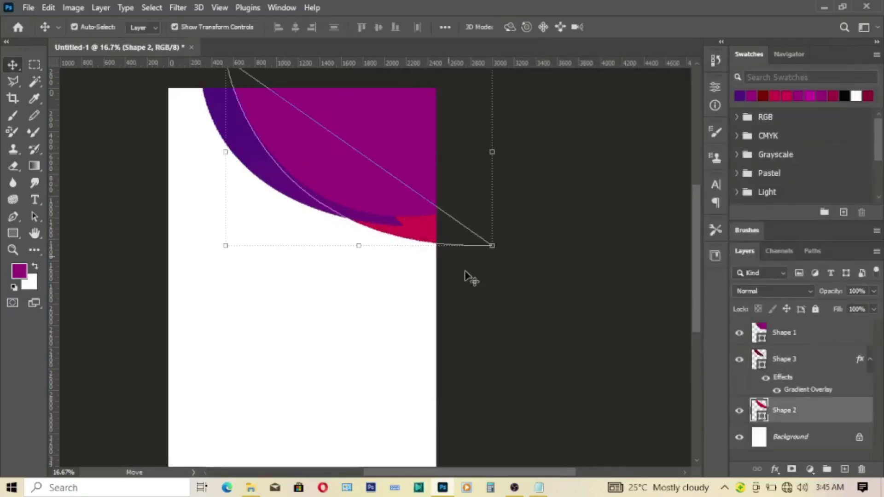
Step: Add a Gradient Overlay to Shape 2 with a #980078 magenta starting stop
{"action": "left_click", "coordinate": [773, 469]}
{"action": "left_click", "coordinate": [803, 431]}
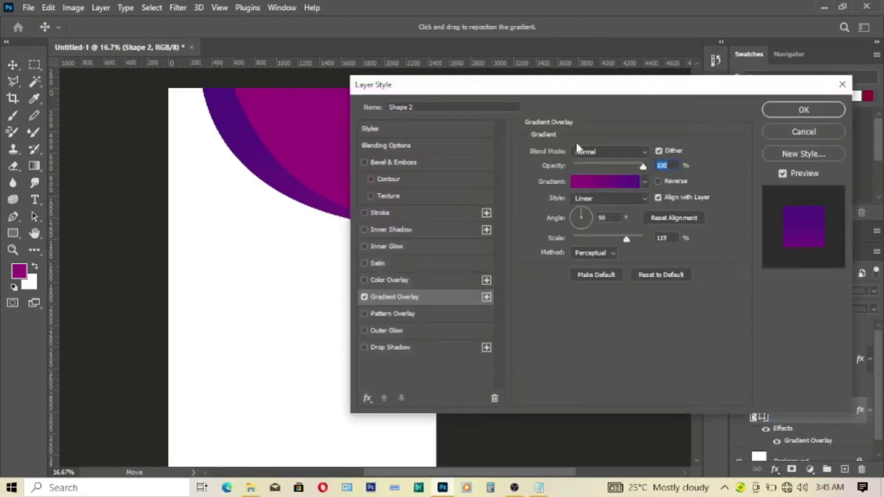
{"action": "left_click_drag", "start_coordinate": [574, 90], "coordinate": [704, 91]}
{"action": "left_click", "coordinate": [737, 179]}
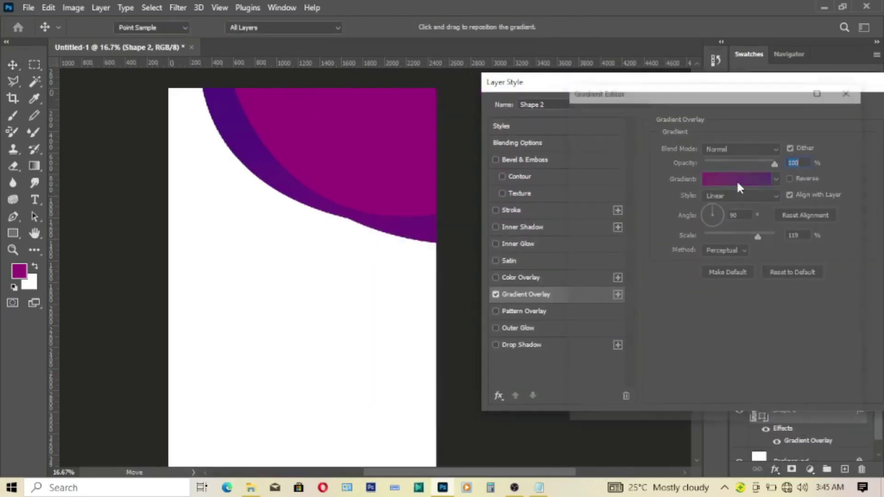
{"action": "double_click", "coordinate": [582, 334]}
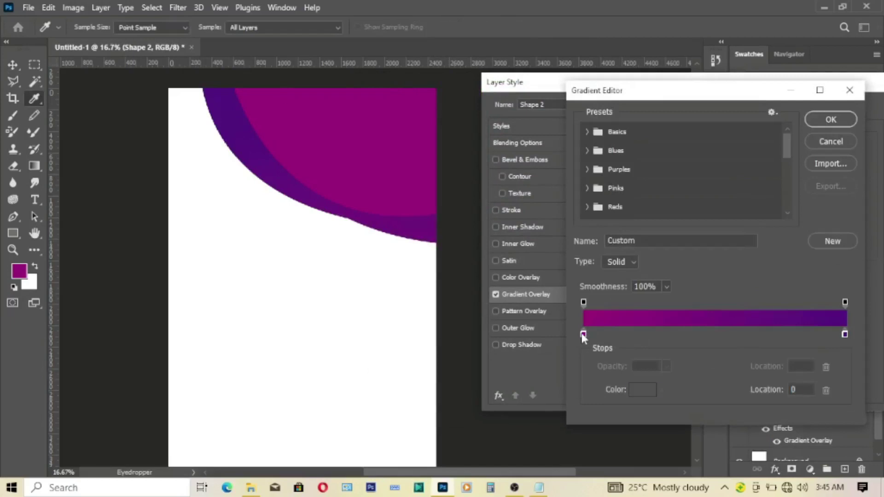
{"action": "left_click", "coordinate": [705, 264]}
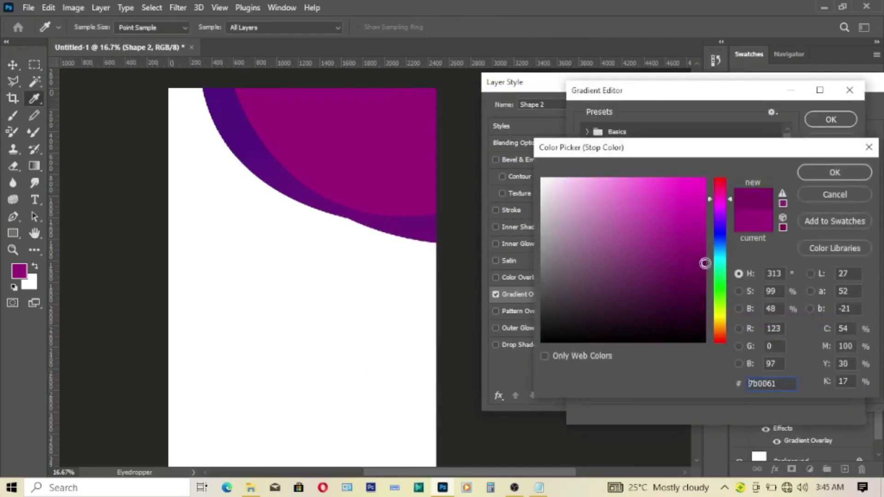
{"action": "left_click_drag", "start_coordinate": [705, 263], "coordinate": [706, 244]}
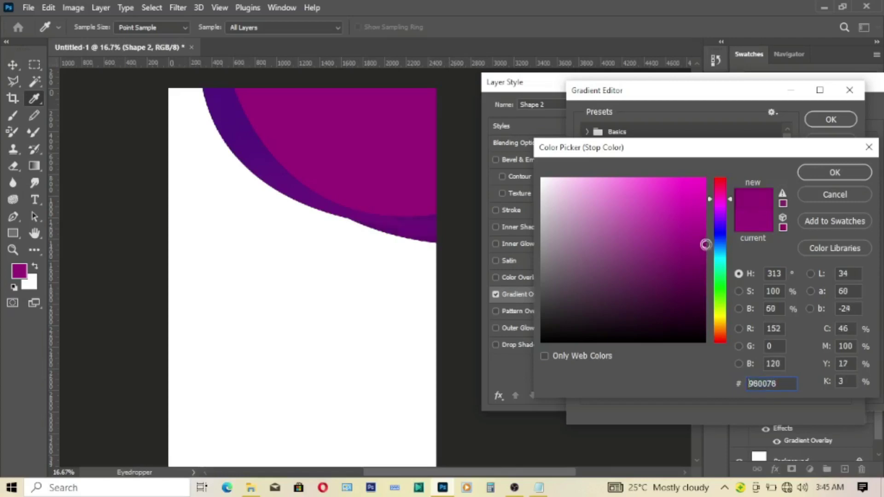
{"action": "left_click", "coordinate": [814, 174]}
Step: Set the ending stop to purple #590994 and apply the gradient overlay
{"action": "left_click", "coordinate": [845, 334]}
{"action": "left_click", "coordinate": [643, 389]}
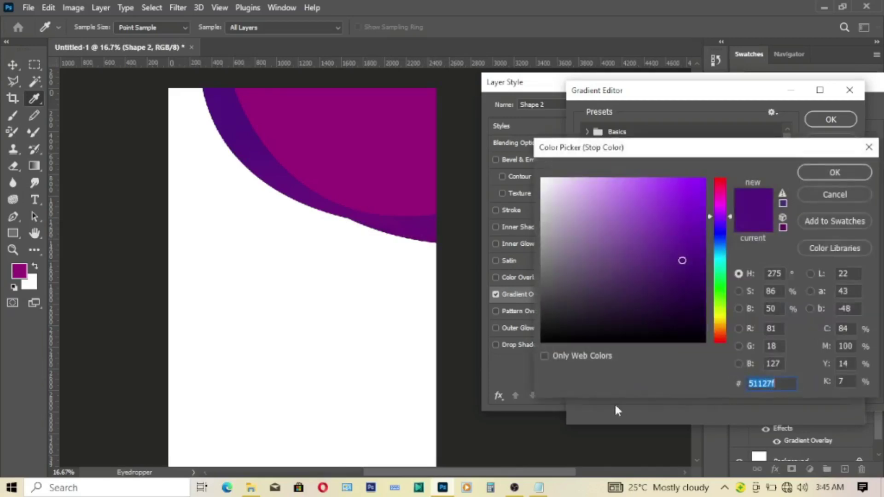
{"action": "left_click", "coordinate": [696, 248]}
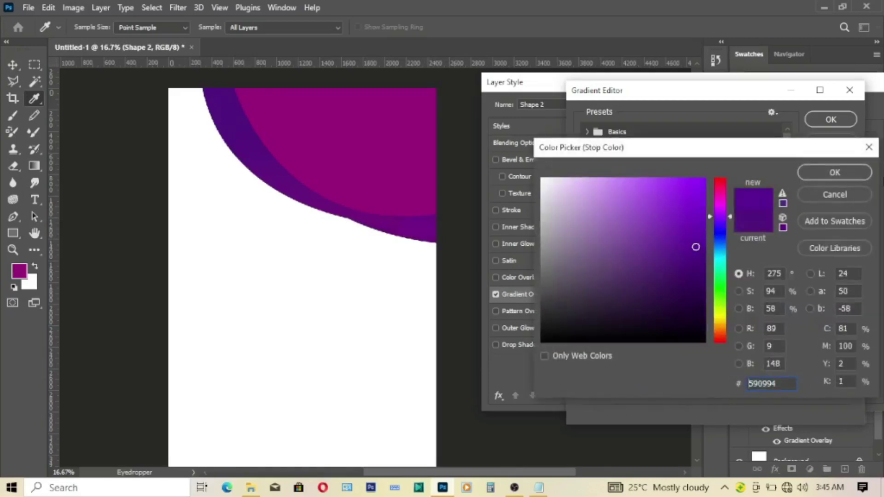
{"action": "left_click", "coordinate": [843, 172]}
{"action": "left_click", "coordinate": [832, 120]}
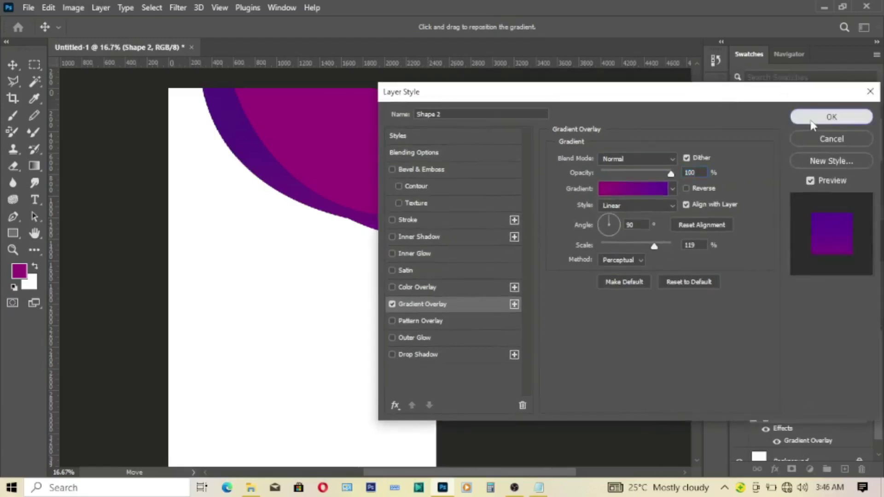
{"action": "left_click", "coordinate": [829, 115]}
Step: Deselect the waves, switch to the Pen tool and select the Background layer
{"action": "left_click", "coordinate": [377, 171]}
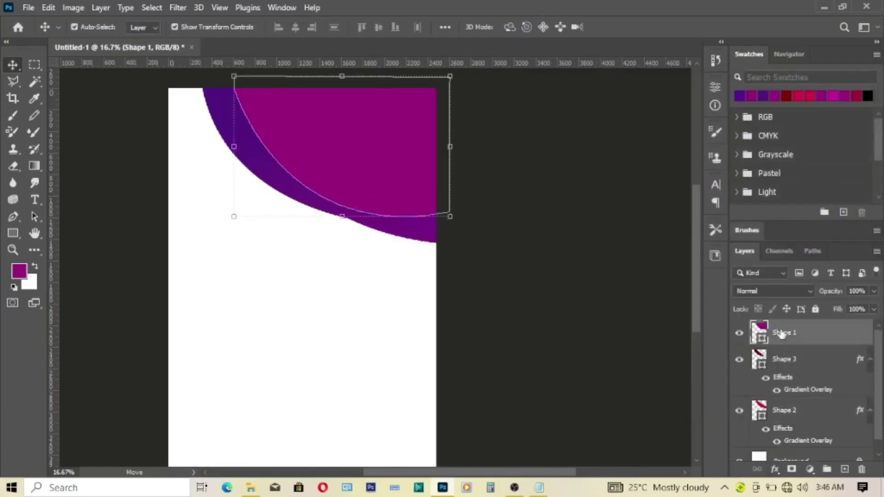
{"action": "left_click", "coordinate": [512, 277]}
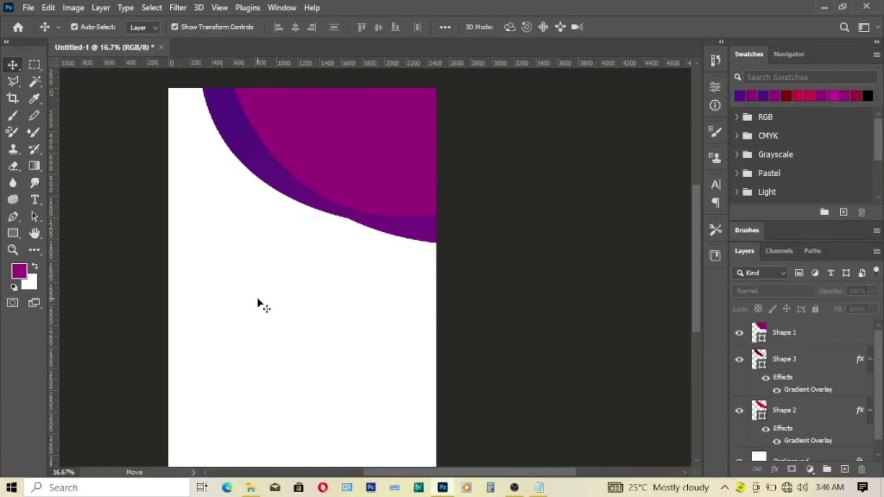
{"action": "left_click", "coordinate": [13, 216]}
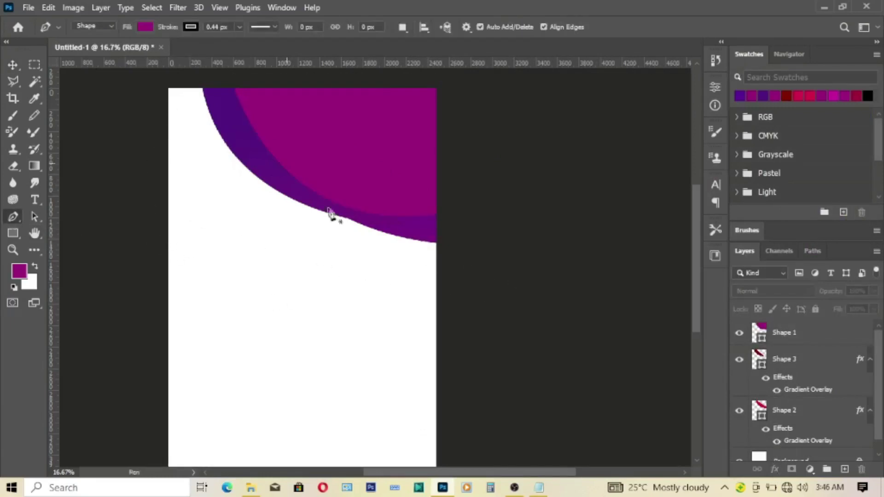
{"action": "scroll", "coordinate": [755, 415], "scroll_direction": "down", "scroll_amount": 1}
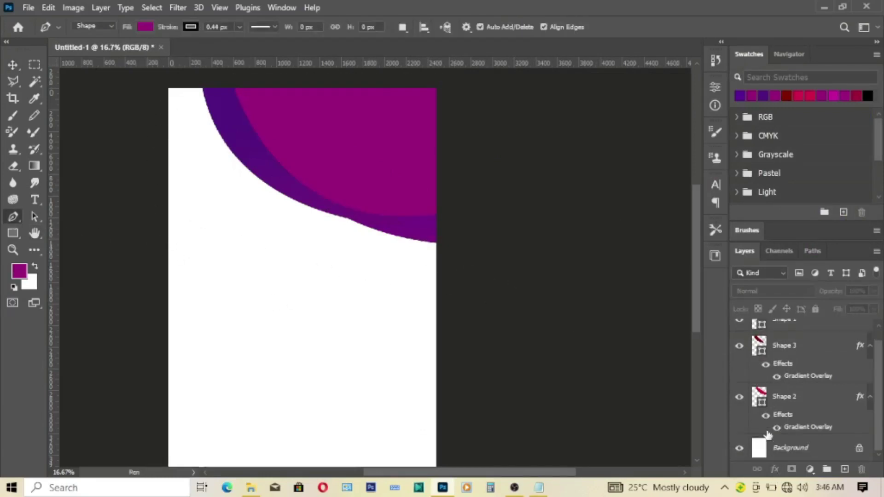
{"action": "left_click", "coordinate": [791, 455]}
Step: Draw a four-corner magenta shape covering the whole page above the background
{"action": "left_click", "coordinate": [140, 77]}
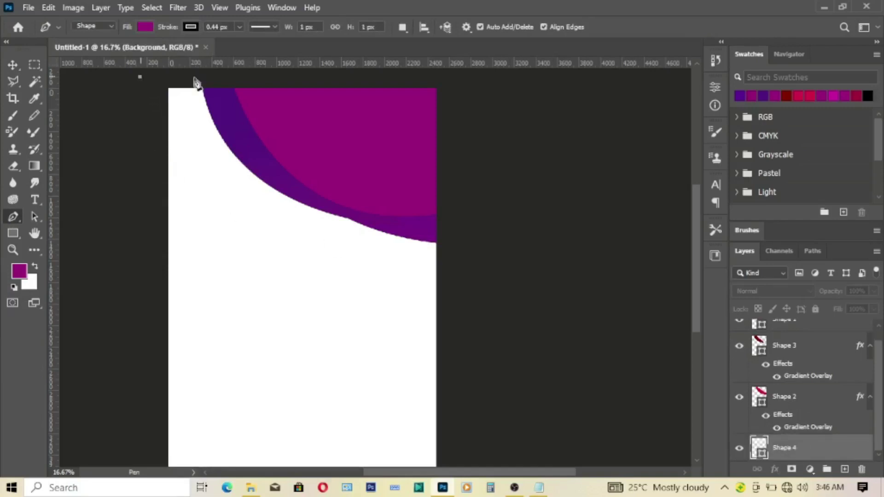
{"action": "left_click", "coordinate": [451, 79]}
{"action": "scroll", "coordinate": [470, 391], "scroll_direction": "down", "scroll_amount": 2}
{"action": "left_click", "coordinate": [469, 446]}
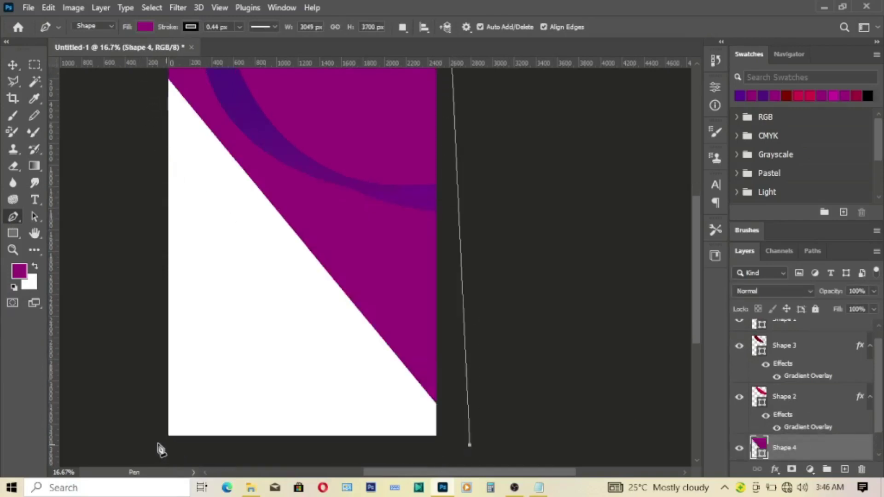
{"action": "left_click", "coordinate": [128, 447]}
{"action": "scroll", "coordinate": [132, 330], "scroll_direction": "up", "scroll_amount": 1}
{"action": "scroll", "coordinate": [136, 276], "scroll_direction": "up", "scroll_amount": 2}
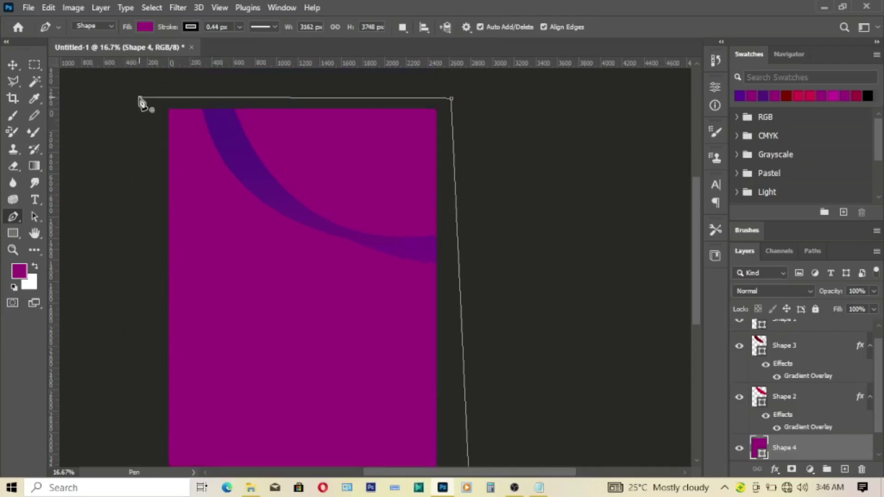
{"action": "left_click", "coordinate": [140, 98]}
{"action": "left_click", "coordinate": [144, 28]}
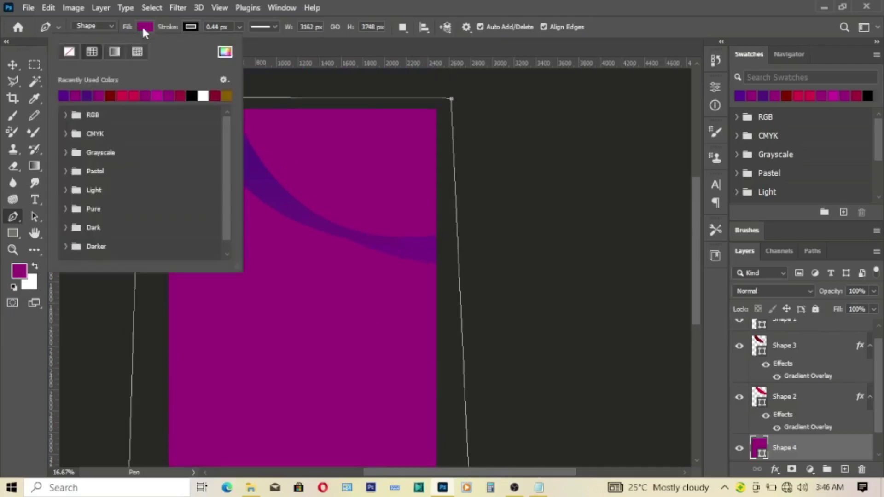
Step: Try a bright red fill on the full-page shape
{"action": "left_click", "coordinate": [224, 53]}
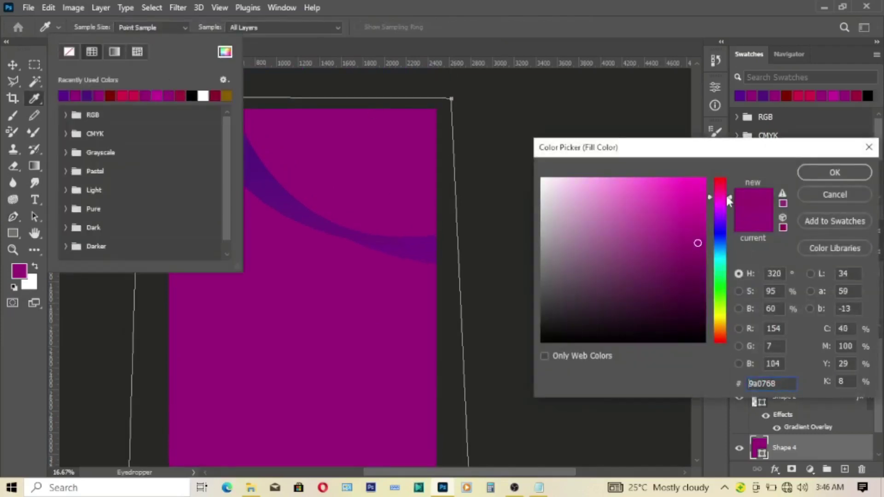
{"action": "left_click_drag", "start_coordinate": [729, 201], "coordinate": [727, 180]}
{"action": "mouse_move", "coordinate": [700, 229]}
{"action": "left_mouse_down"}
{"action": "mouse_move", "coordinate": [708, 234]}
{"action": "mouse_move", "coordinate": [717, 204]}
{"action": "left_mouse_up"}
{"action": "left_click", "coordinate": [825, 177]}
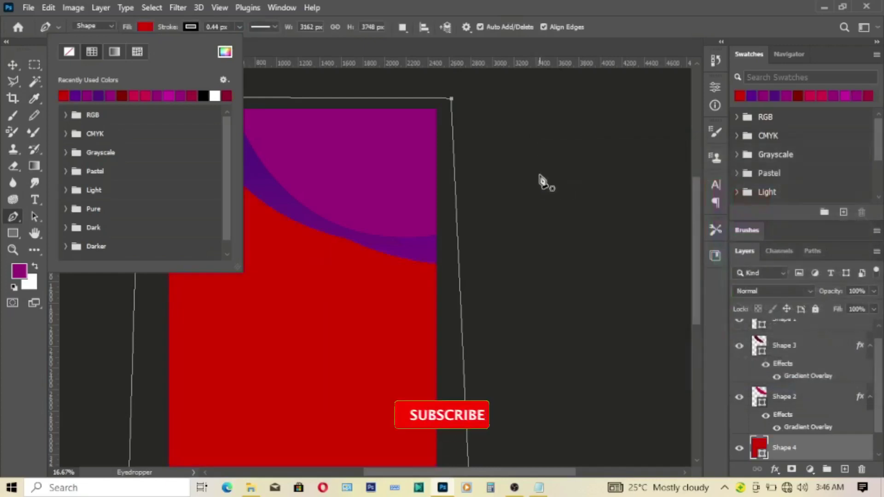
{"action": "left_click", "coordinate": [774, 453]}
Step: Change the full-page fill to light cyan and deselect to review it
{"action": "double_click", "coordinate": [760, 450]}
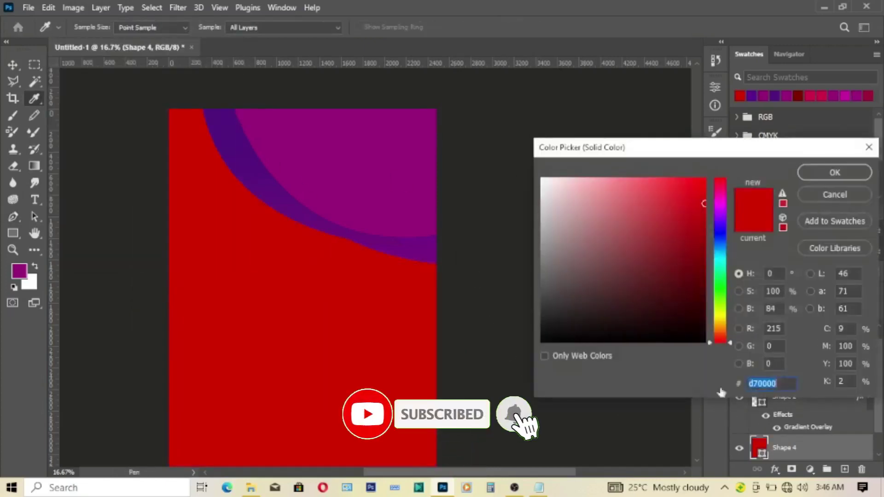
{"action": "left_click_drag", "start_coordinate": [724, 201], "coordinate": [725, 254]}
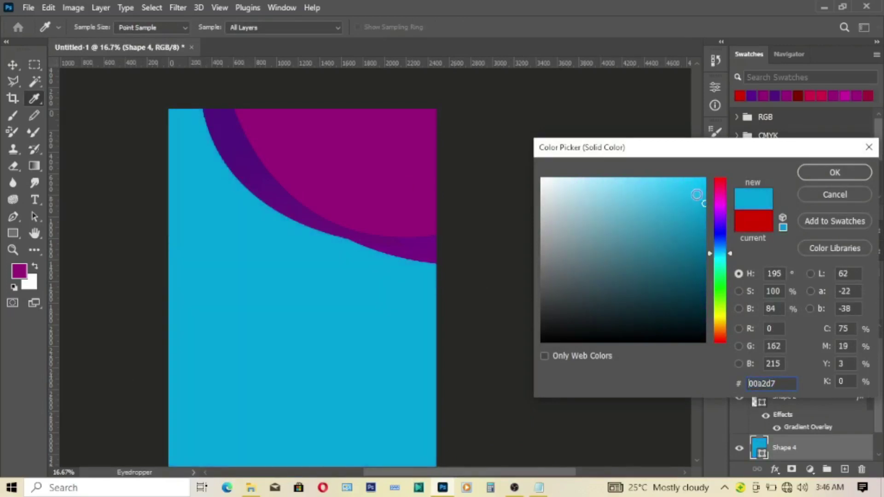
{"action": "left_click_drag", "start_coordinate": [702, 199], "coordinate": [711, 197]}
{"action": "left_click", "coordinate": [824, 174]}
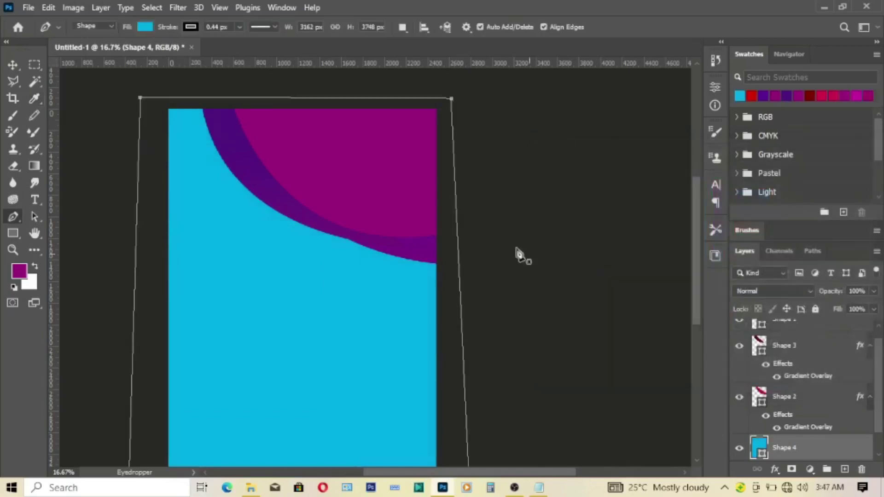
{"action": "left_click", "coordinate": [13, 65]}
{"action": "left_click", "coordinate": [529, 215]}
{"action": "scroll", "coordinate": [528, 217], "scroll_direction": "down", "scroll_amount": 1}
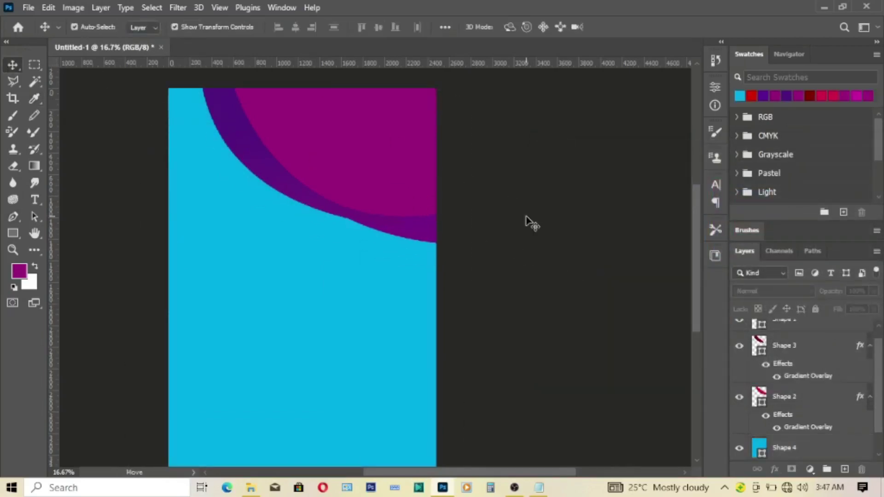
{"action": "scroll", "coordinate": [528, 220], "scroll_direction": "down", "scroll_amount": 1}
{"action": "scroll", "coordinate": [529, 222], "scroll_direction": "down", "scroll_amount": 1}
{"action": "scroll", "coordinate": [514, 237], "scroll_direction": "up", "scroll_amount": 1}
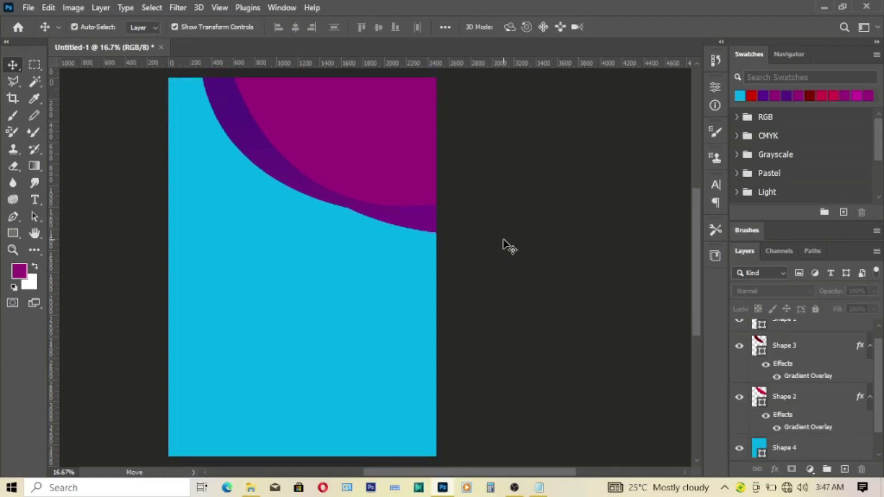
Step: Set the full-page shape's fill to dark teal #00455c
{"action": "left_click", "coordinate": [266, 274]}
{"action": "double_click", "coordinate": [760, 455]}
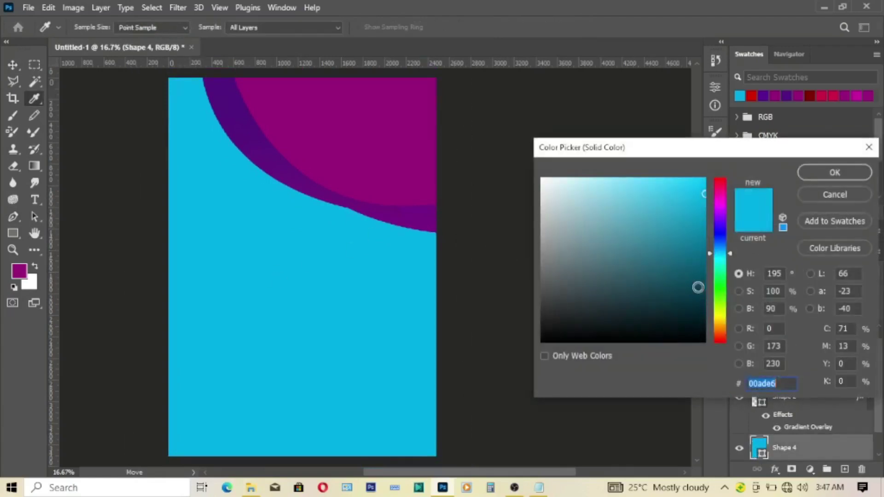
{"action": "left_click_drag", "start_coordinate": [697, 286], "coordinate": [707, 288]}
{"action": "left_click", "coordinate": [822, 173]}
{"action": "key", "text": "v"}
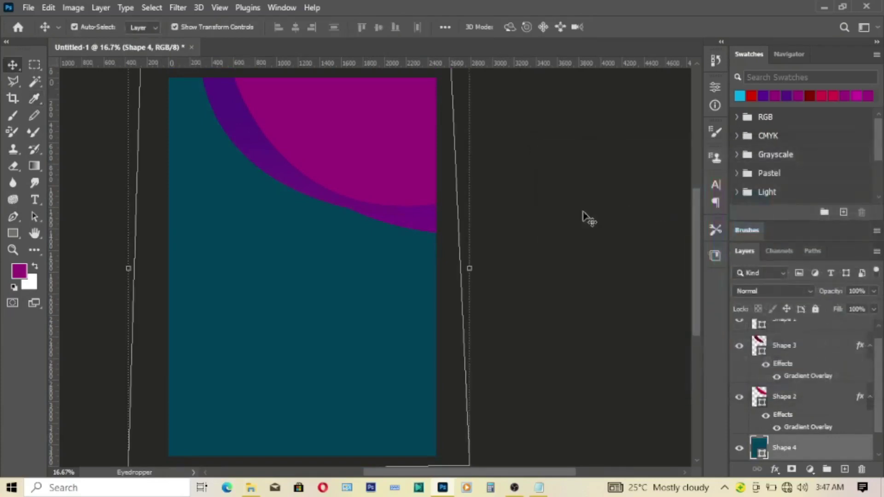
{"action": "left_click", "coordinate": [534, 299]}
Step: Pen-draw a magenta shape with an arched top covering the lower page
{"action": "left_click", "coordinate": [14, 217]}
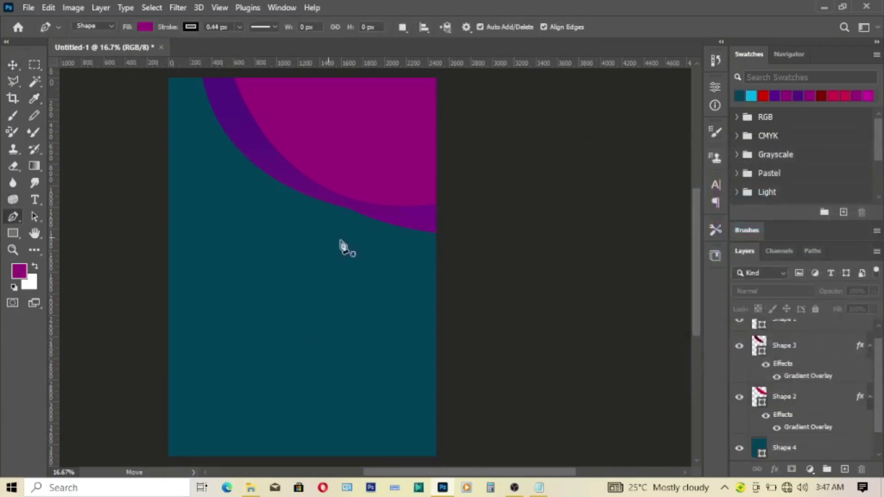
{"action": "left_click", "coordinate": [454, 241]}
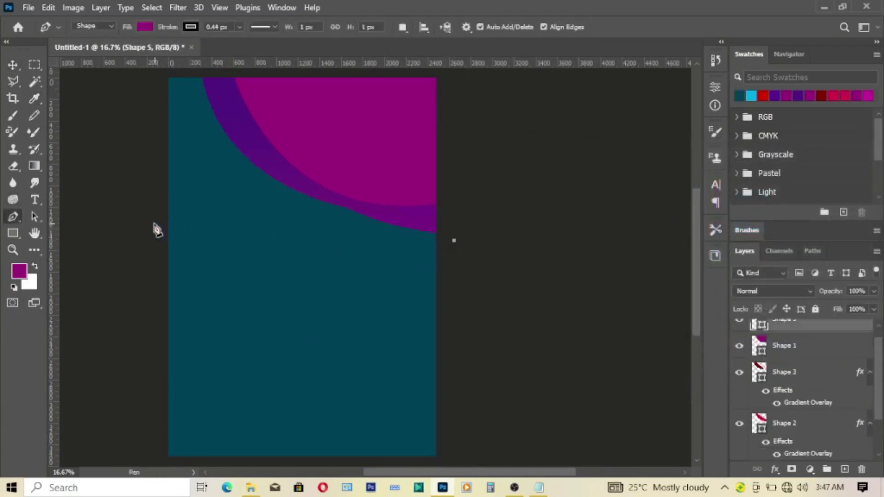
{"action": "left_click_drag", "start_coordinate": [149, 226], "coordinate": [71, 286]}
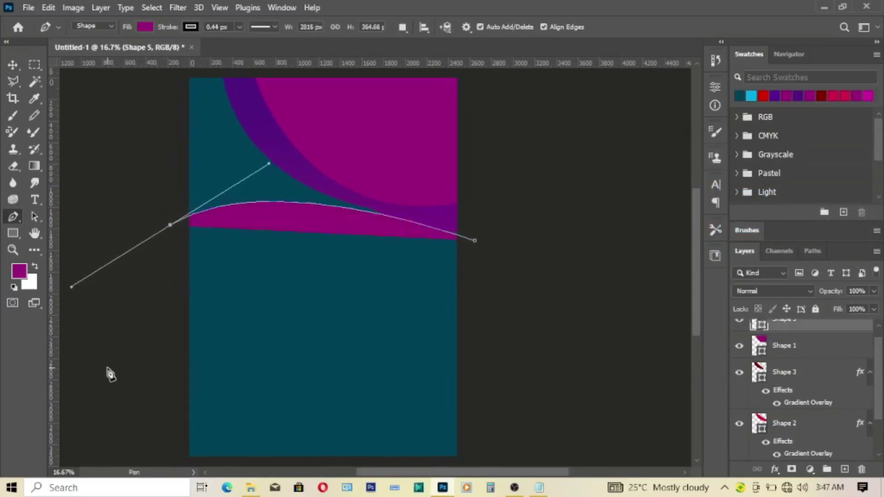
{"action": "scroll", "coordinate": [114, 399], "scroll_direction": "down", "scroll_amount": 3}
{"action": "left_click", "coordinate": [131, 427]}
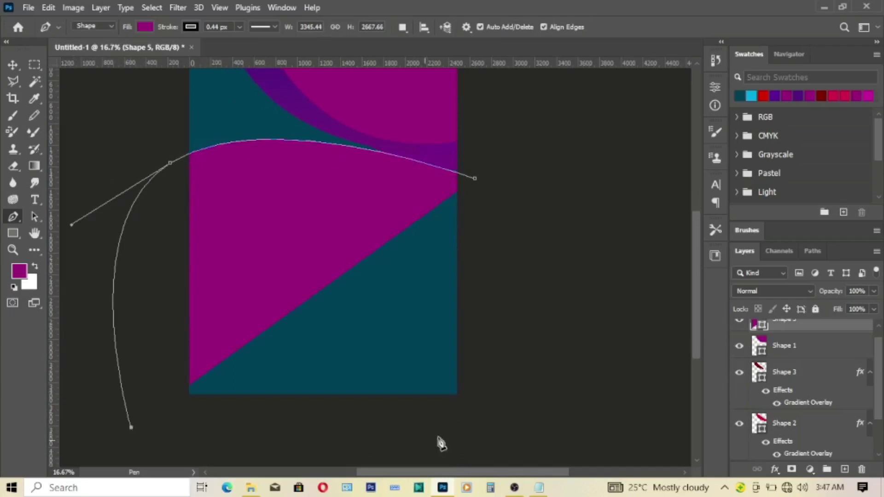
{"action": "left_click", "coordinate": [507, 424]}
{"action": "left_click", "coordinate": [476, 180]}
{"action": "scroll", "coordinate": [110, 111], "scroll_direction": "up", "scroll_amount": 1}
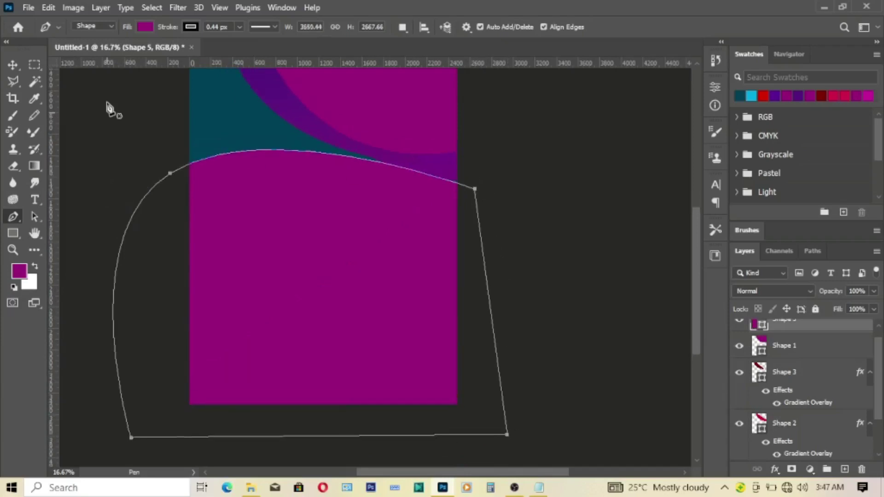
{"action": "scroll", "coordinate": [110, 110], "scroll_direction": "up", "scroll_amount": 3}
{"action": "key", "text": "v"}
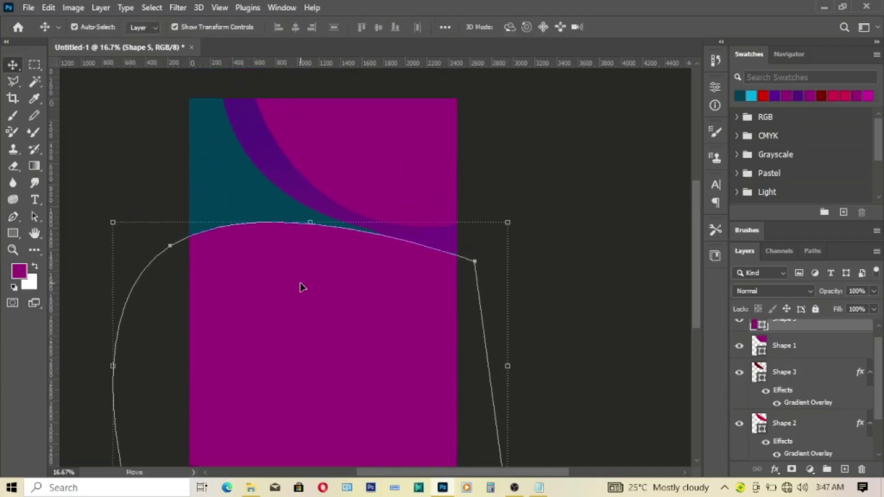
Step: Move the arched Shape 5 below the wave layers in the layer stack
{"action": "scroll", "coordinate": [302, 284], "scroll_direction": "down", "scroll_amount": 3}
{"action": "left_click", "coordinate": [302, 286]}
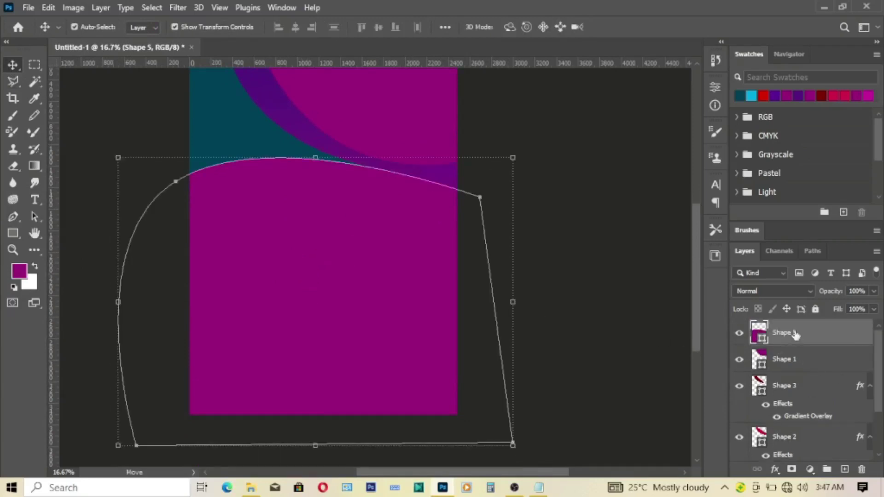
{"action": "left_click_drag", "start_coordinate": [797, 335], "coordinate": [820, 454]}
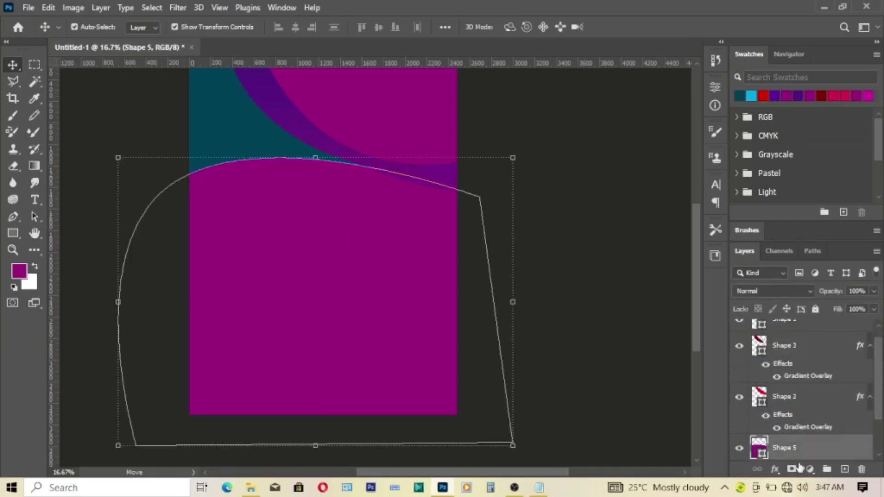
{"action": "left_click", "coordinate": [775, 470]}
Step: Add a Gradient Overlay to Shape 5 and try the Purples and Reds gradient presets
{"action": "left_click", "coordinate": [801, 340]}
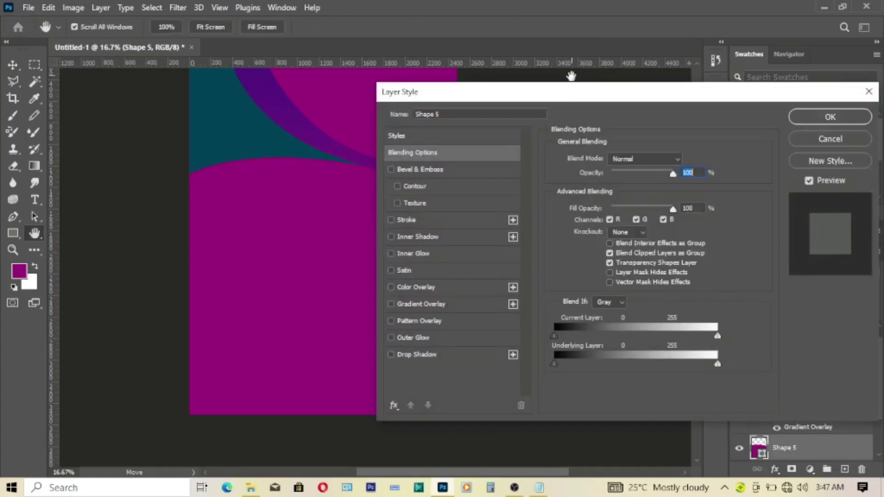
{"action": "left_click_drag", "start_coordinate": [564, 92], "coordinate": [647, 94]}
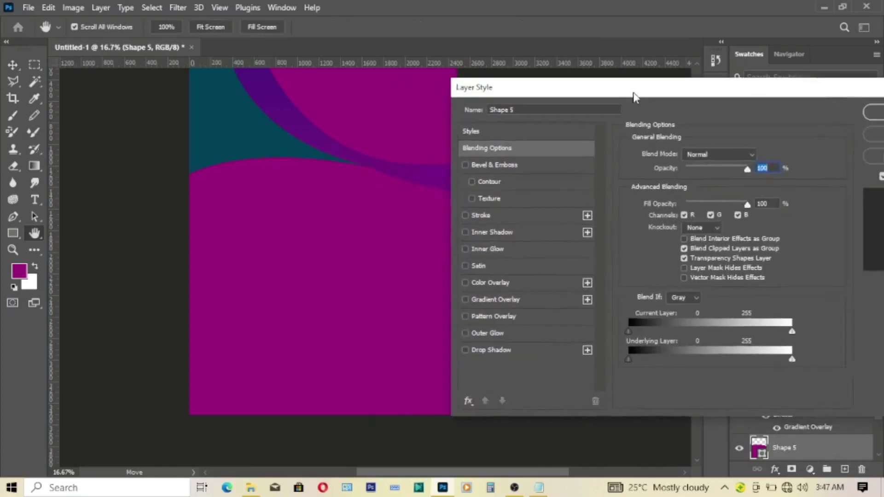
{"action": "left_click", "coordinate": [513, 303]}
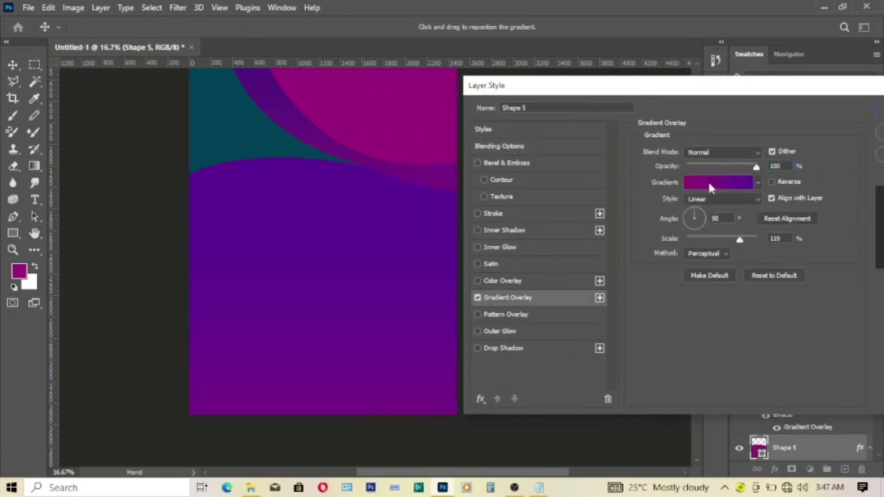
{"action": "left_click", "coordinate": [709, 180]}
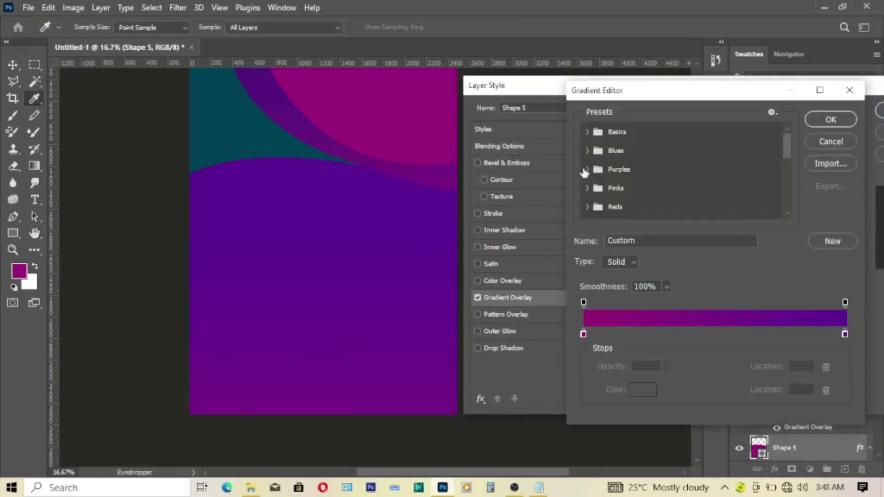
{"action": "left_click", "coordinate": [586, 169]}
{"action": "scroll", "coordinate": [742, 184], "scroll_direction": "down", "scroll_amount": 2}
{"action": "scroll", "coordinate": [742, 175], "scroll_direction": "down", "scroll_amount": 1}
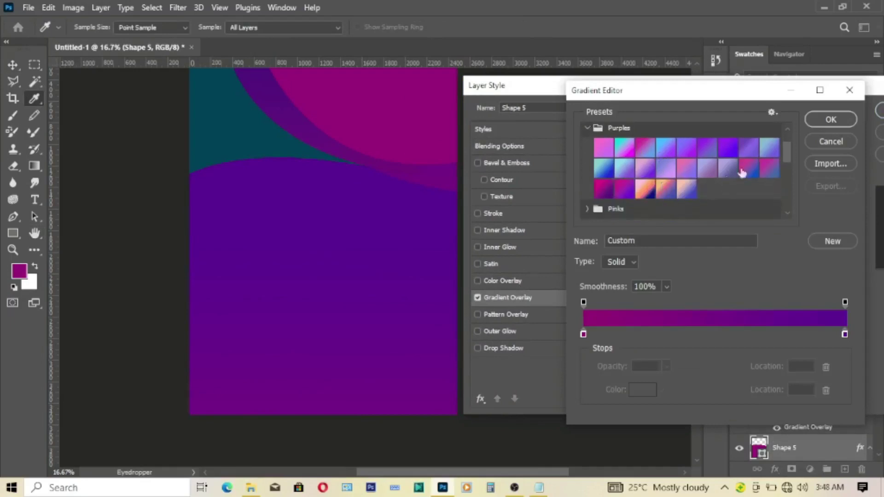
{"action": "left_click", "coordinate": [749, 167]}
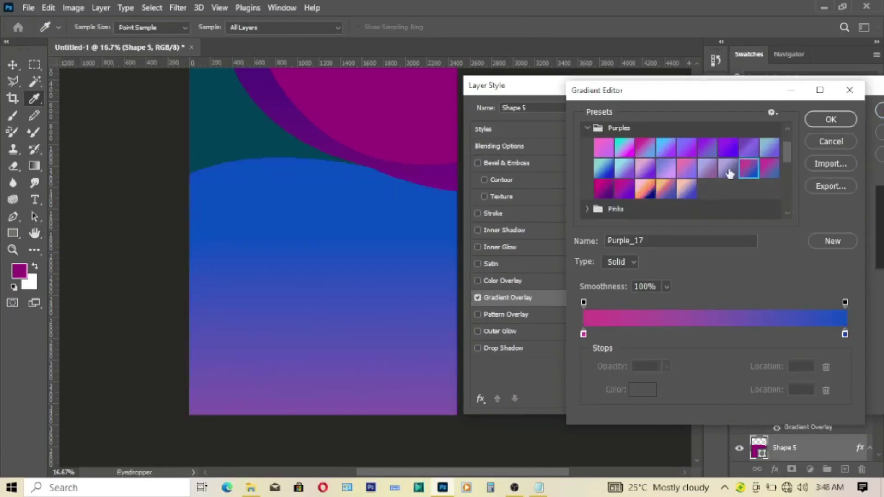
{"action": "left_click", "coordinate": [730, 173]}
{"action": "left_click", "coordinate": [599, 172]}
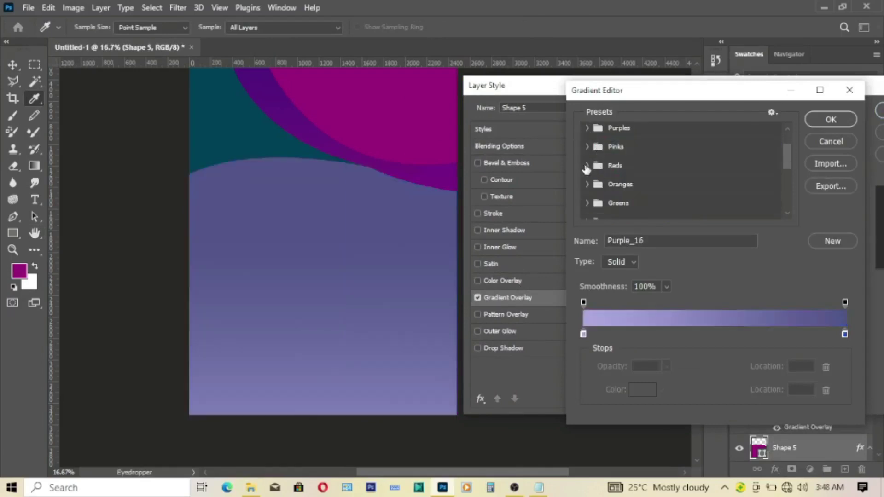
{"action": "left_click", "coordinate": [588, 166]}
{"action": "left_click", "coordinate": [694, 188]}
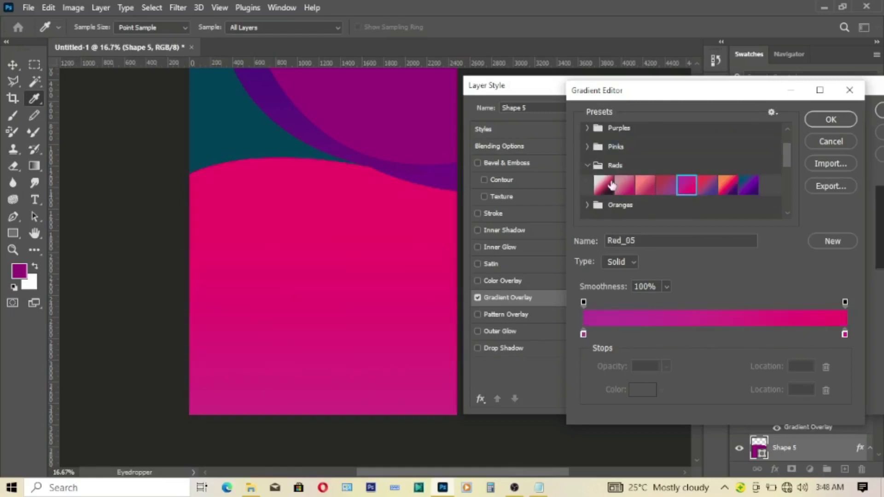
{"action": "left_click", "coordinate": [585, 165]}
Step: Use the flat orange gradient preset with orange and pale orange colour stops
{"action": "scroll", "coordinate": [638, 203], "scroll_direction": "down", "scroll_amount": 3}
{"action": "scroll", "coordinate": [637, 203], "scroll_direction": "down", "scroll_amount": 3}
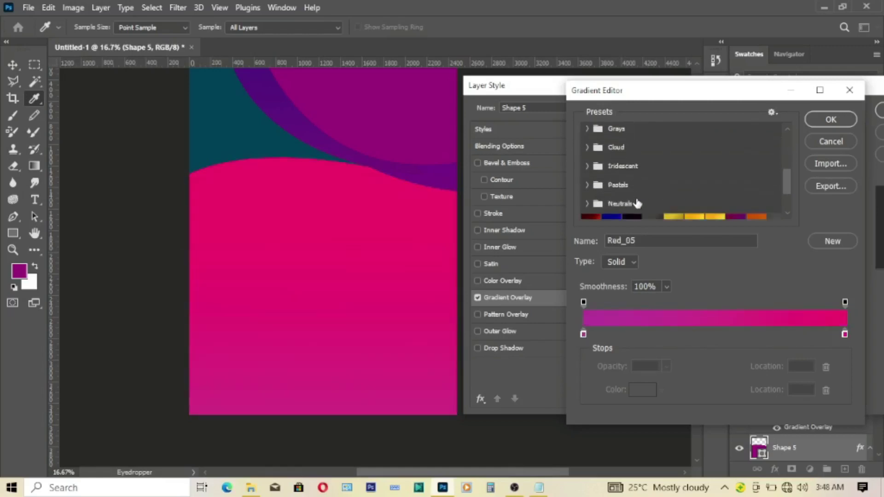
{"action": "scroll", "coordinate": [638, 203], "scroll_direction": "down", "scroll_amount": 3}
{"action": "scroll", "coordinate": [596, 184], "scroll_direction": "down", "scroll_amount": 2}
{"action": "scroll", "coordinate": [595, 184], "scroll_direction": "down", "scroll_amount": 2}
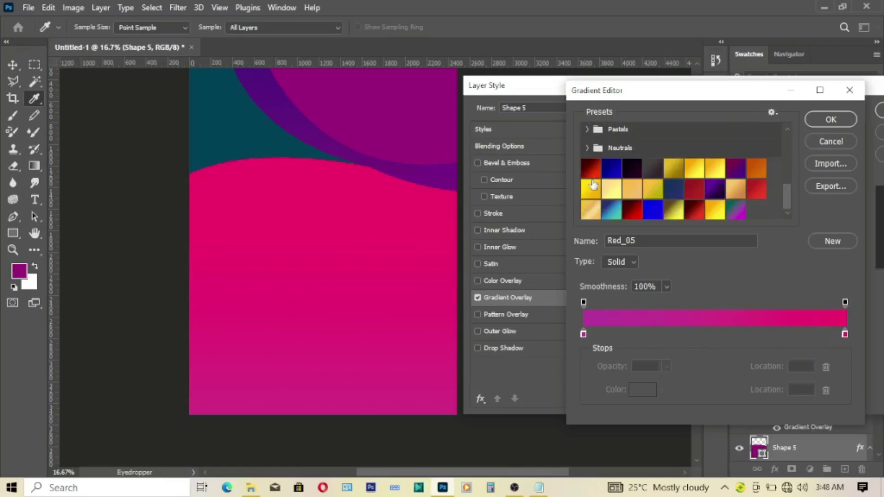
{"action": "left_click", "coordinate": [588, 210]}
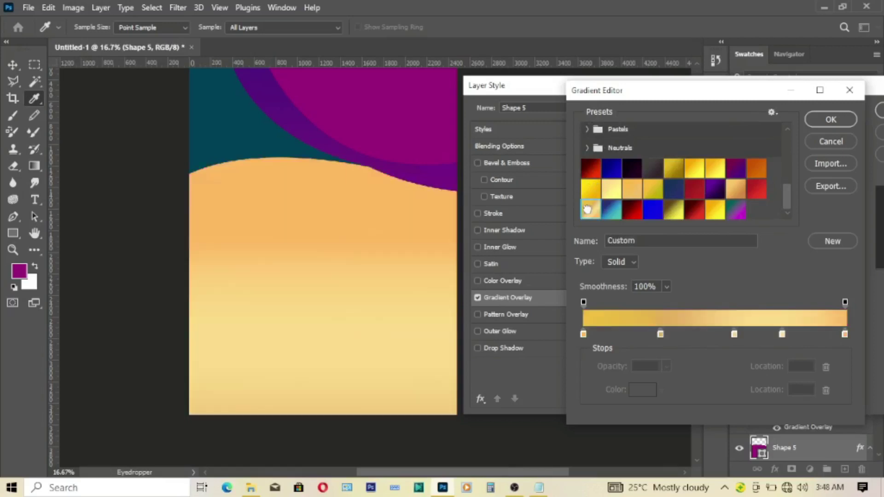
{"action": "left_click", "coordinate": [633, 187]}
{"action": "left_click", "coordinate": [584, 334]}
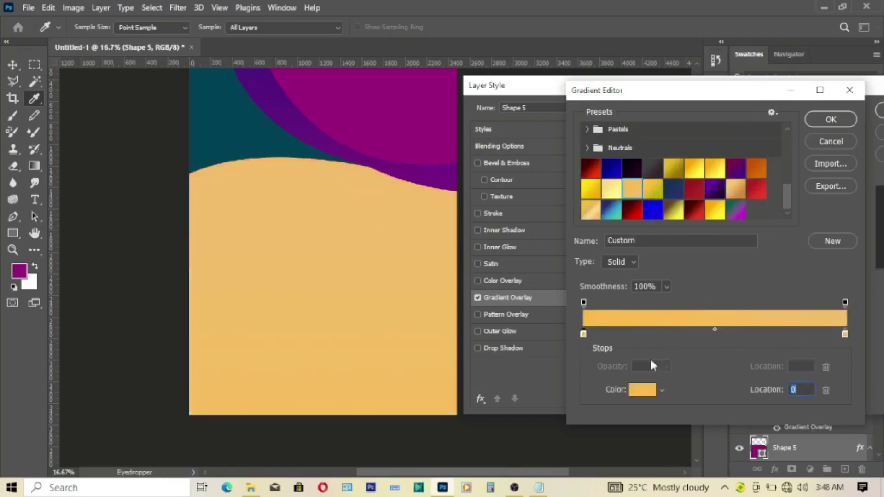
{"action": "left_click", "coordinate": [642, 390]}
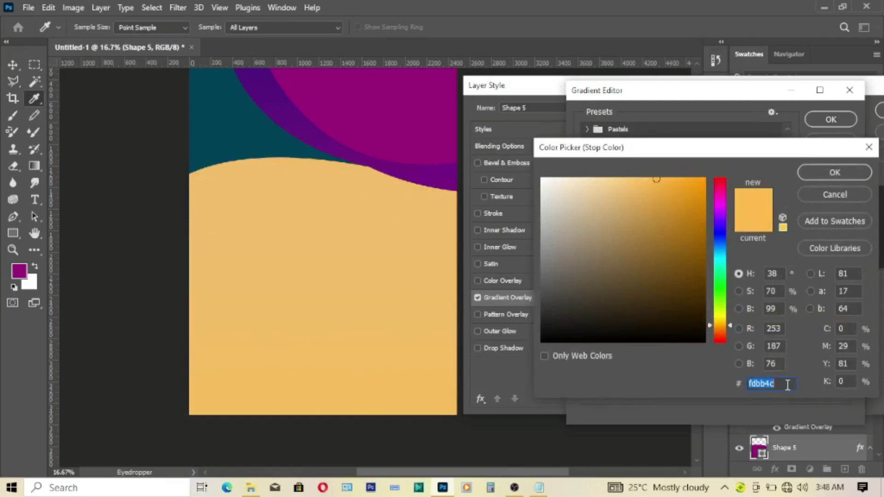
{"action": "left_click", "coordinate": [835, 170]}
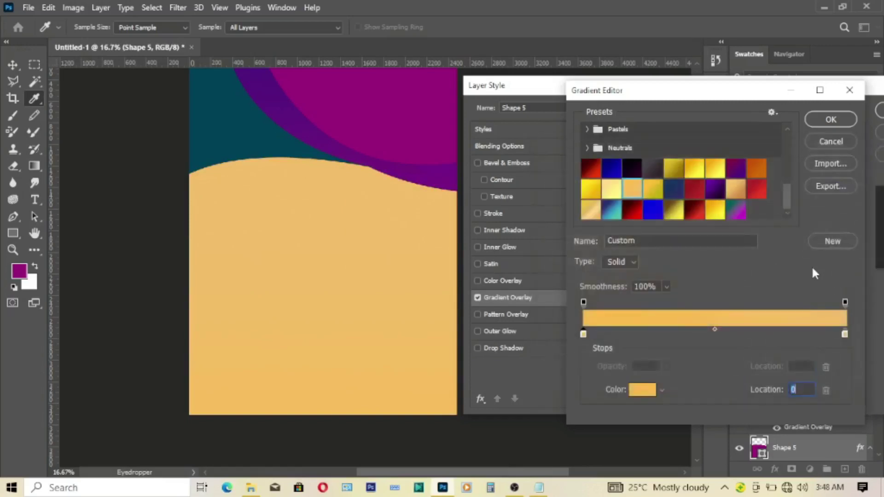
{"action": "left_click", "coordinate": [845, 335]}
{"action": "left_click", "coordinate": [642, 390]}
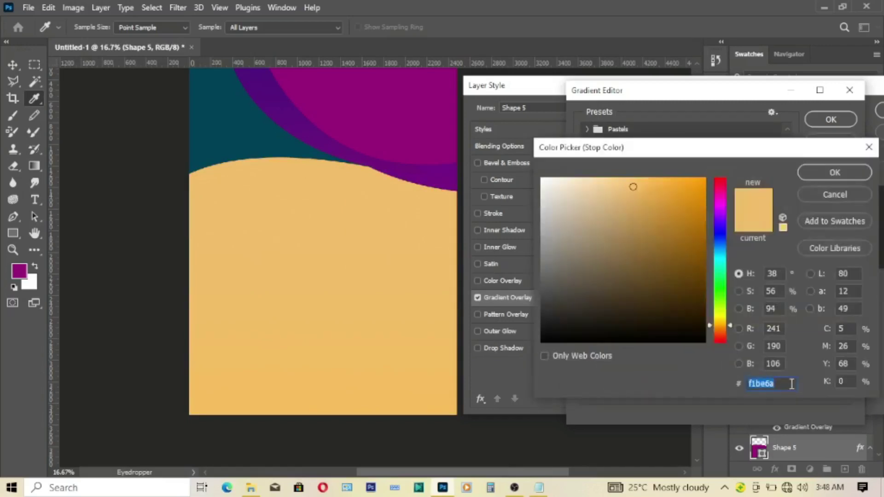
{"action": "left_click", "coordinate": [829, 173]}
{"action": "left_click", "coordinate": [832, 119]}
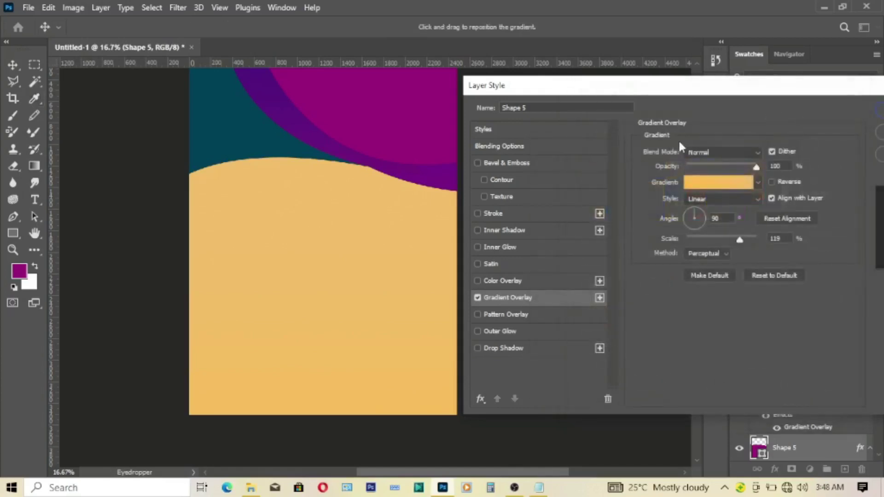
Step: Add a drop shadow, a 32 px white stroke and a size 46 outer bevel to the wave
{"action": "mouse_move", "coordinate": [755, 90]}
{"action": "left_mouse_down"}
{"action": "mouse_move", "coordinate": [810, 89]}
{"action": "mouse_move", "coordinate": [700, 95]}
{"action": "left_mouse_up"}
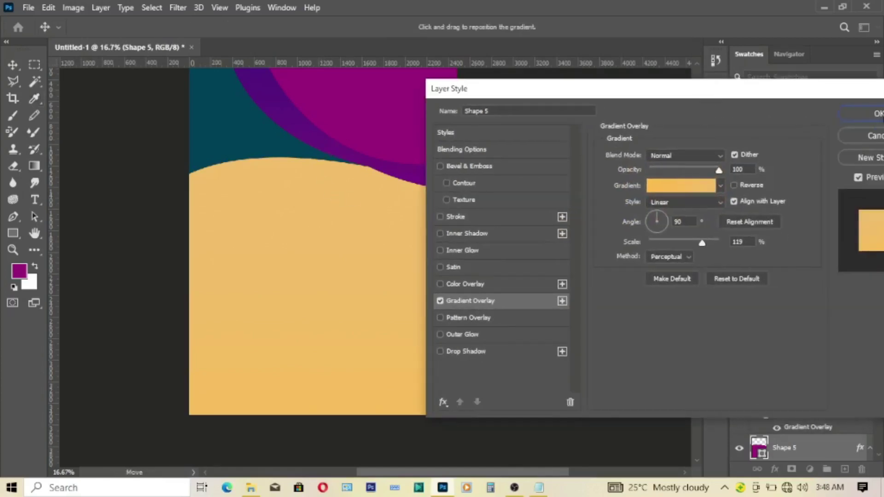
{"action": "left_click", "coordinate": [469, 351]}
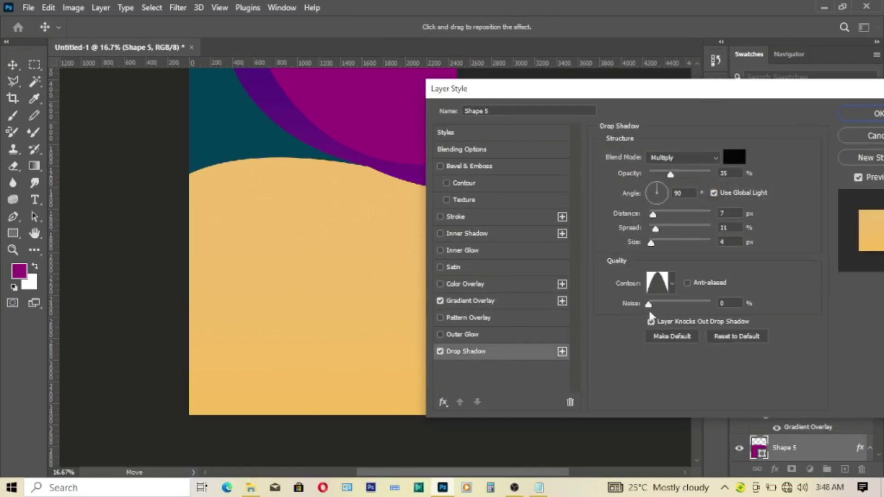
{"action": "left_click", "coordinate": [670, 231]}
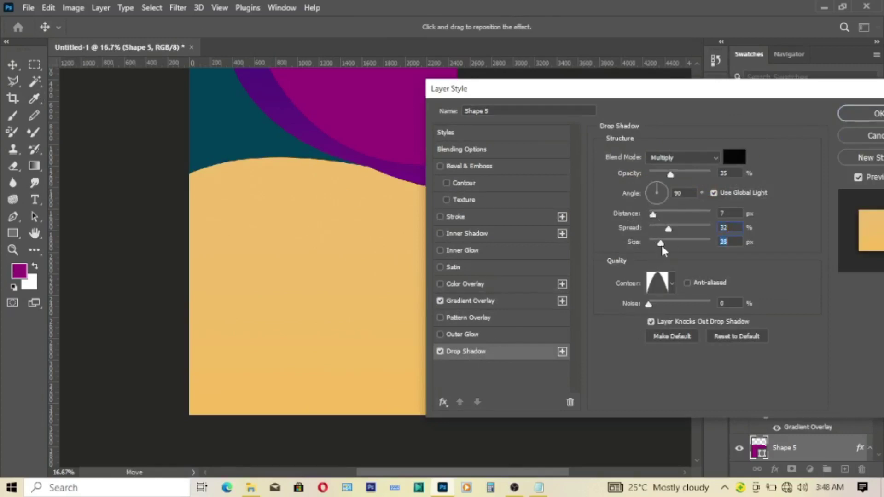
{"action": "left_click", "coordinate": [449, 215]}
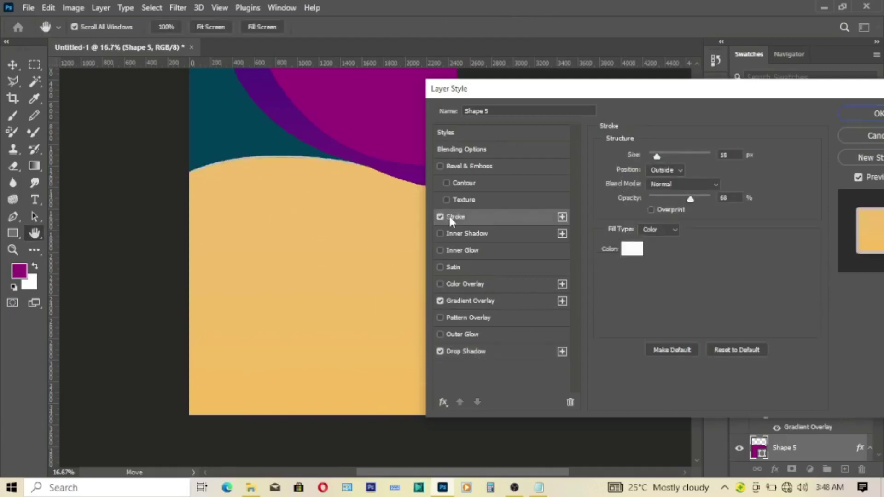
{"action": "left_click_drag", "start_coordinate": [657, 158], "coordinate": [661, 159]}
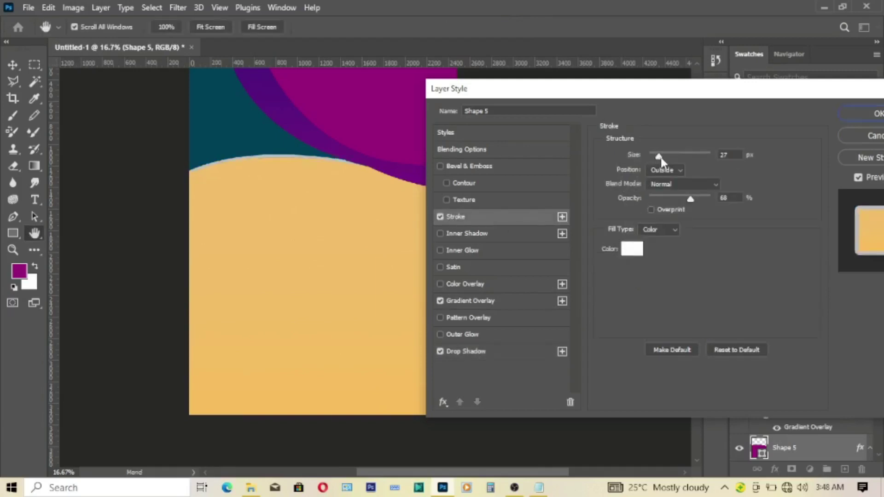
{"action": "left_click", "coordinate": [480, 164]}
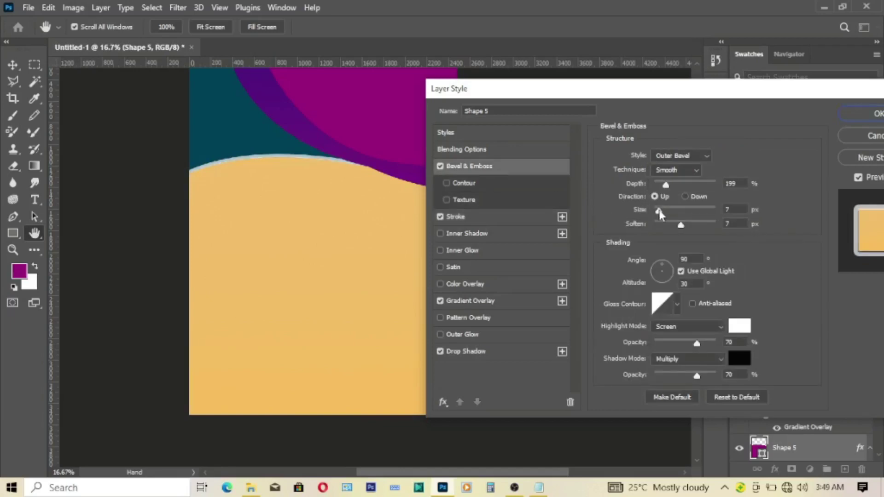
{"action": "left_click_drag", "start_coordinate": [659, 211], "coordinate": [669, 213]}
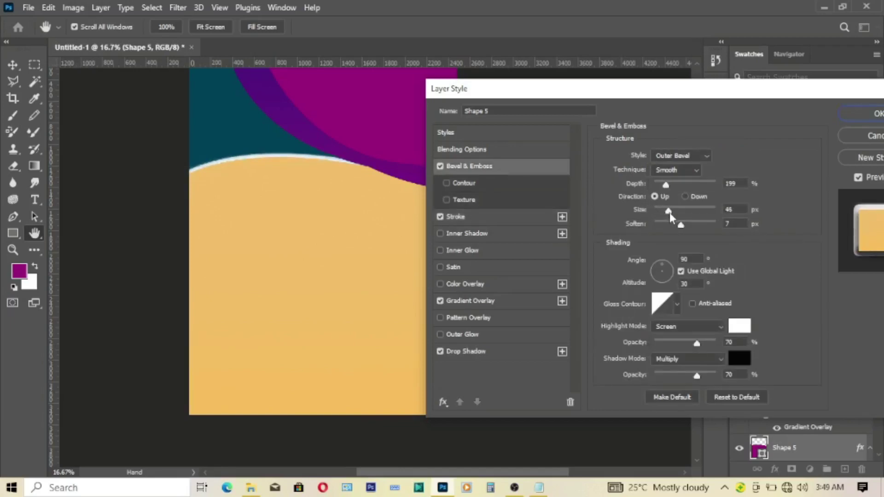
{"action": "left_click_drag", "start_coordinate": [721, 91], "coordinate": [697, 96]}
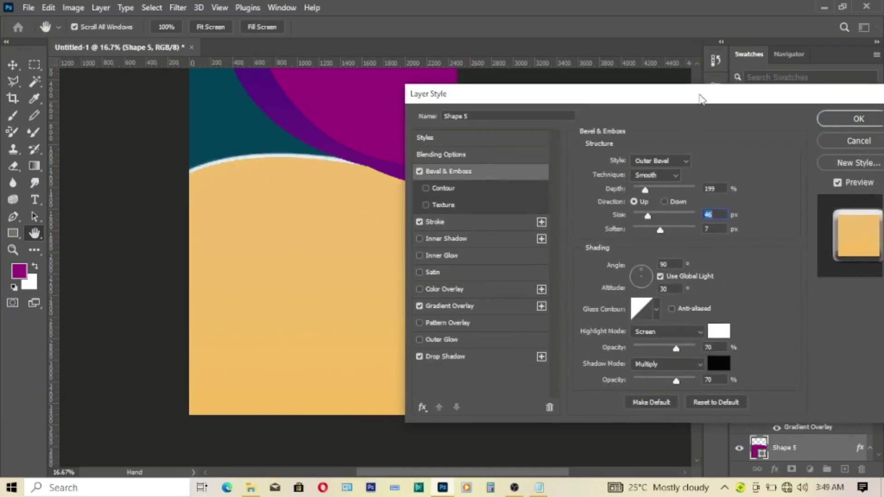
{"action": "left_click", "coordinate": [855, 119]}
{"action": "key", "text": "v"}
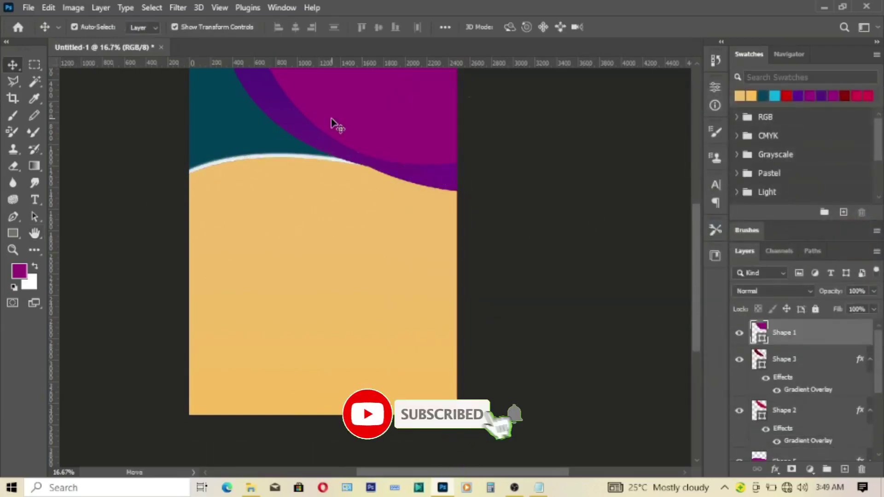
Step: Give the violet band Shape 3 the flat orange gradient overlay
{"action": "left_click", "coordinate": [346, 138]}
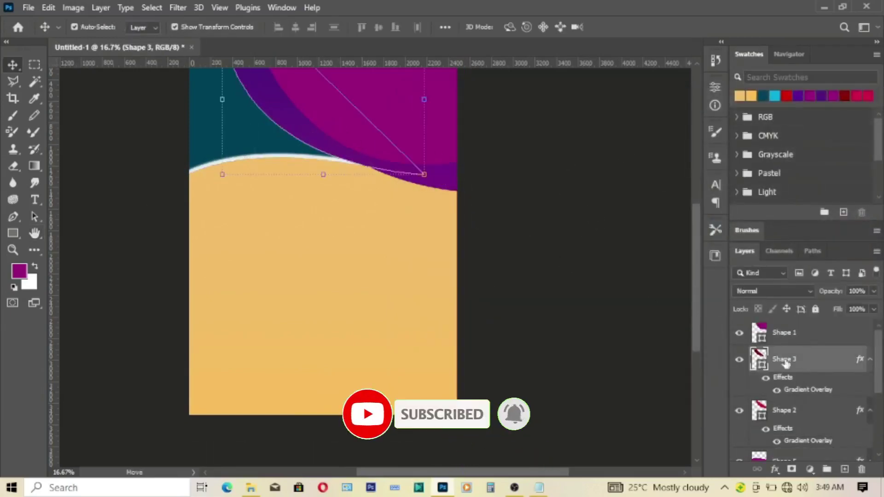
{"action": "left_click", "coordinate": [775, 470]}
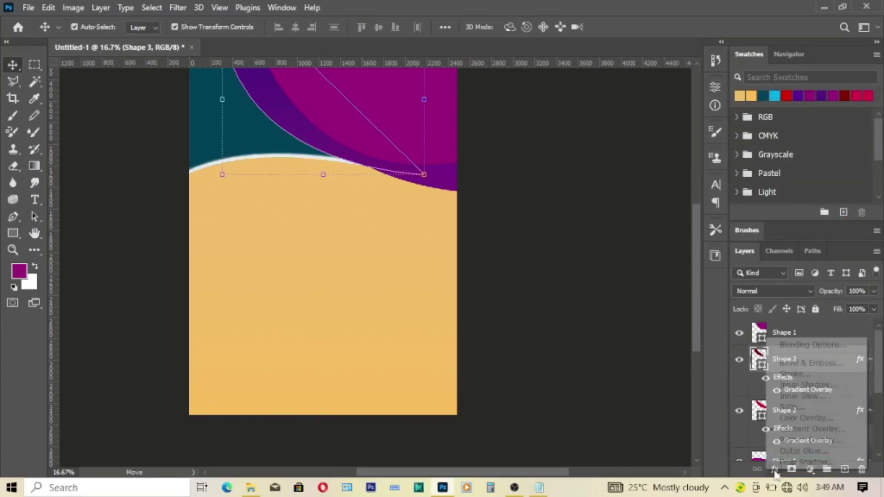
{"action": "left_click", "coordinate": [800, 418]}
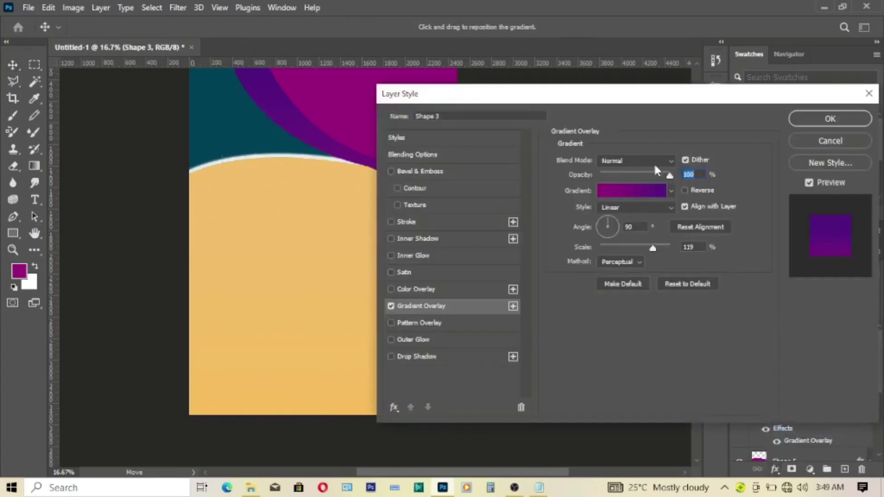
{"action": "left_click", "coordinate": [615, 190]}
{"action": "left_click_drag", "start_coordinate": [786, 145], "coordinate": [783, 206]}
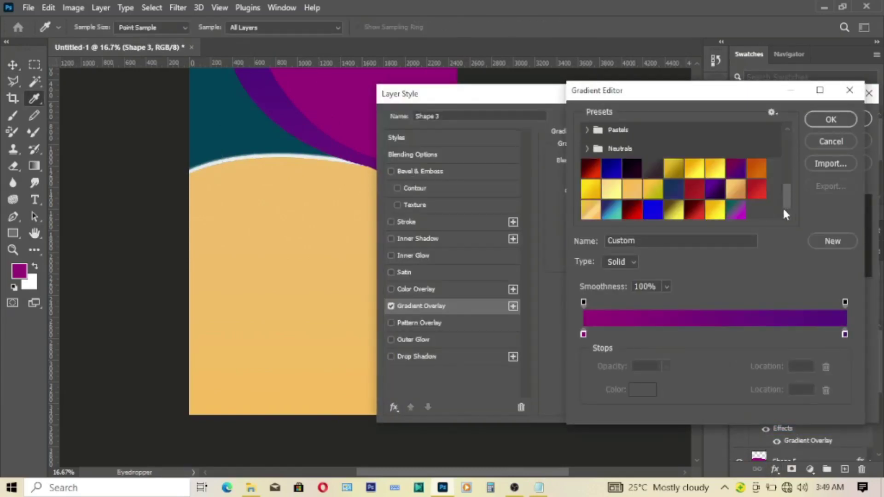
{"action": "left_click", "coordinate": [639, 191]}
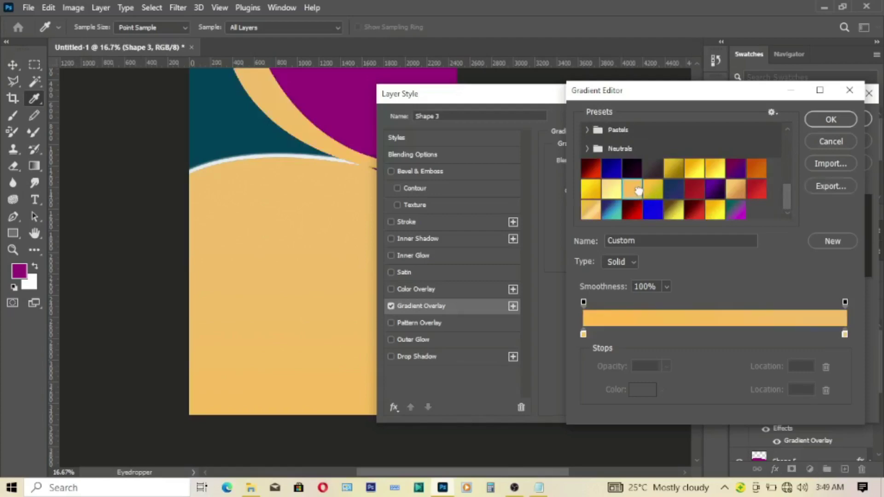
{"action": "left_click", "coordinate": [816, 121]}
Step: Add a 24 px white stroke and a size 10 outer bevel to Shape 3
{"action": "left_click_drag", "start_coordinate": [529, 94], "coordinate": [665, 92]}
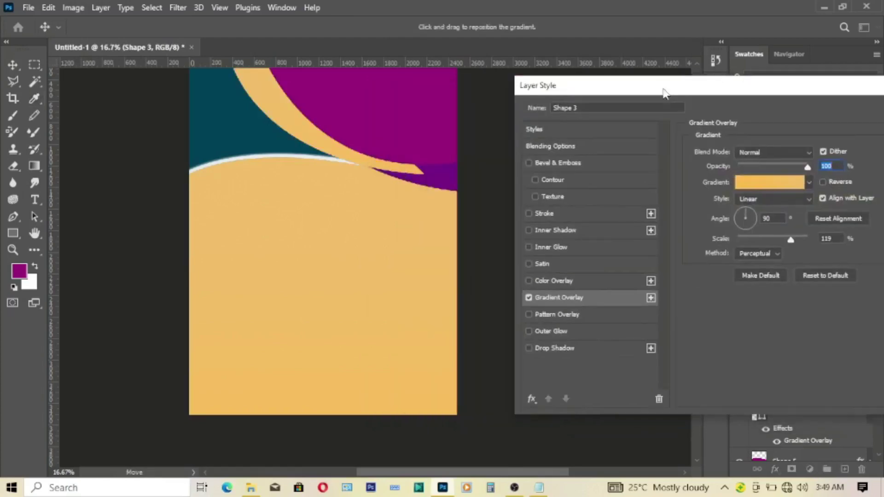
{"action": "left_click", "coordinate": [546, 213]}
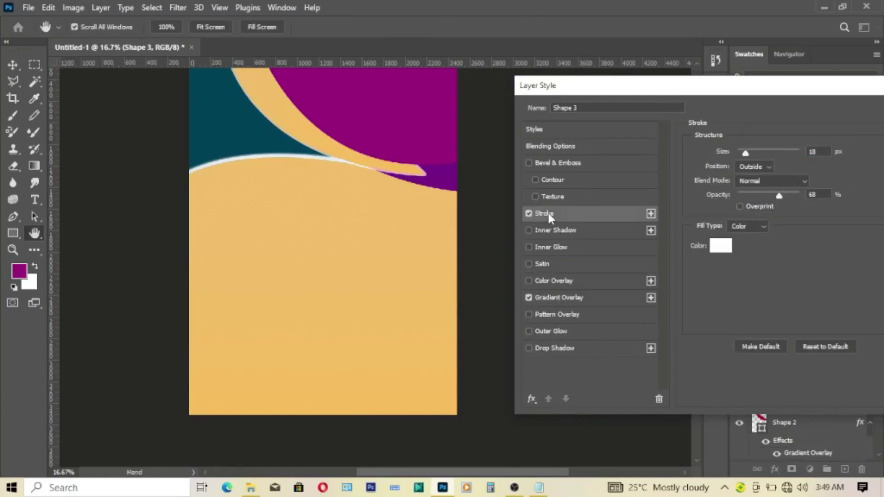
{"action": "left_click_drag", "start_coordinate": [746, 156], "coordinate": [749, 156]}
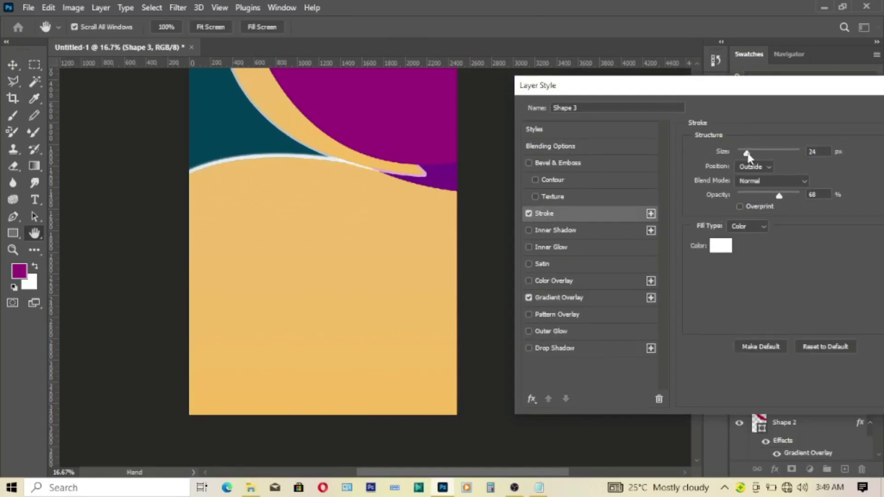
{"action": "left_click", "coordinate": [570, 165]}
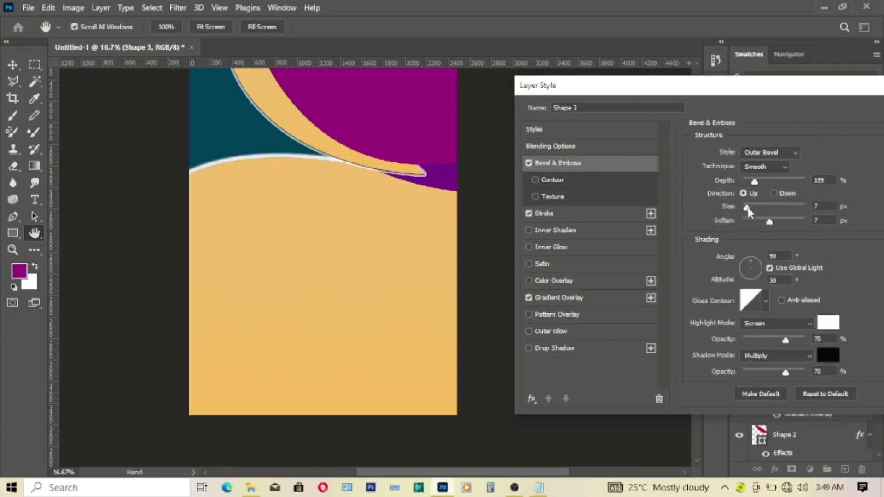
{"action": "left_click_drag", "start_coordinate": [748, 208], "coordinate": [750, 209]}
{"action": "left_click_drag", "start_coordinate": [792, 85], "coordinate": [728, 88]}
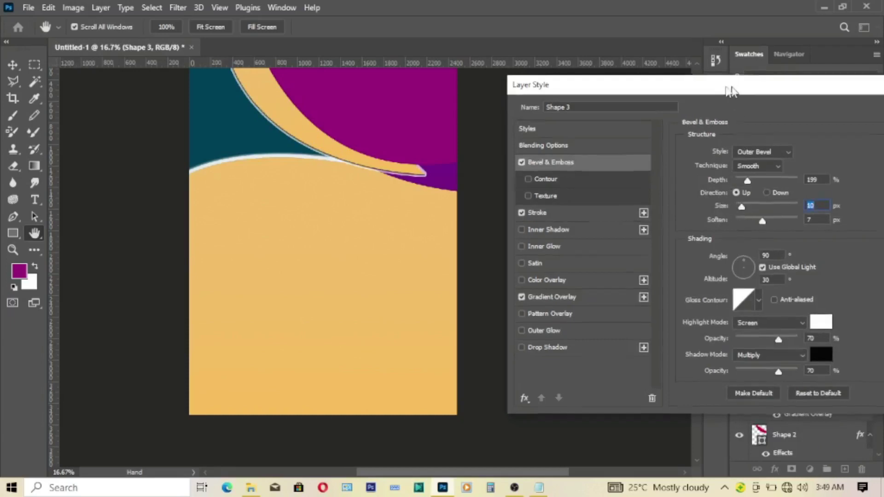
{"action": "left_click", "coordinate": [873, 114]}
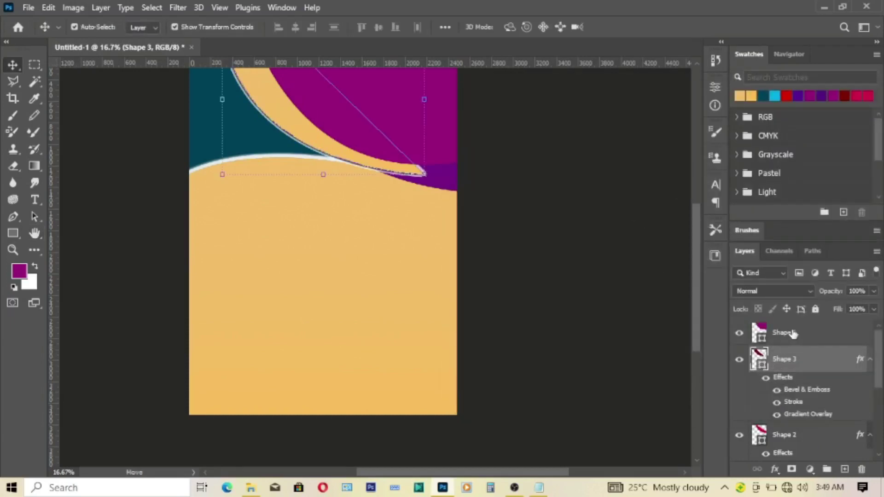
{"action": "left_click", "coordinate": [779, 439]}
{"action": "scroll", "coordinate": [779, 445], "scroll_direction": "down", "scroll_amount": 1}
Step: Replace Shape 2's purple gradient overlay with the flat orange preset
{"action": "left_click", "coordinate": [775, 470]}
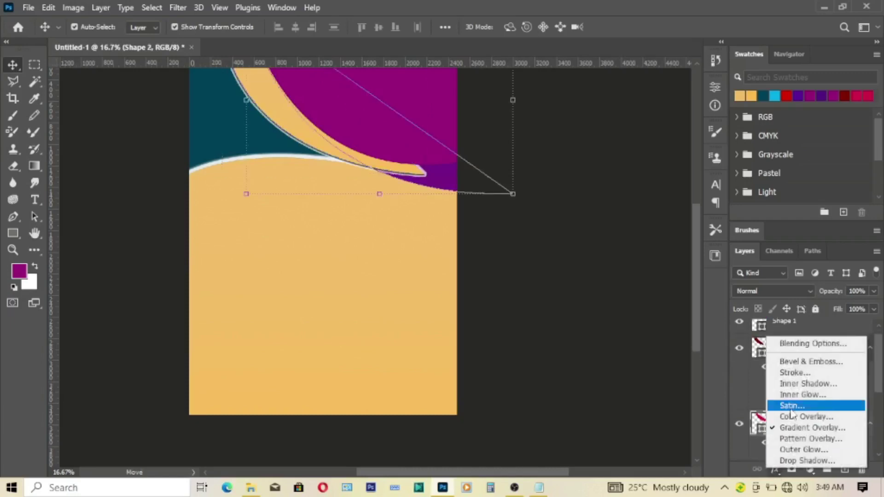
{"action": "left_click", "coordinate": [805, 429]}
{"action": "double_click", "coordinate": [802, 422]}
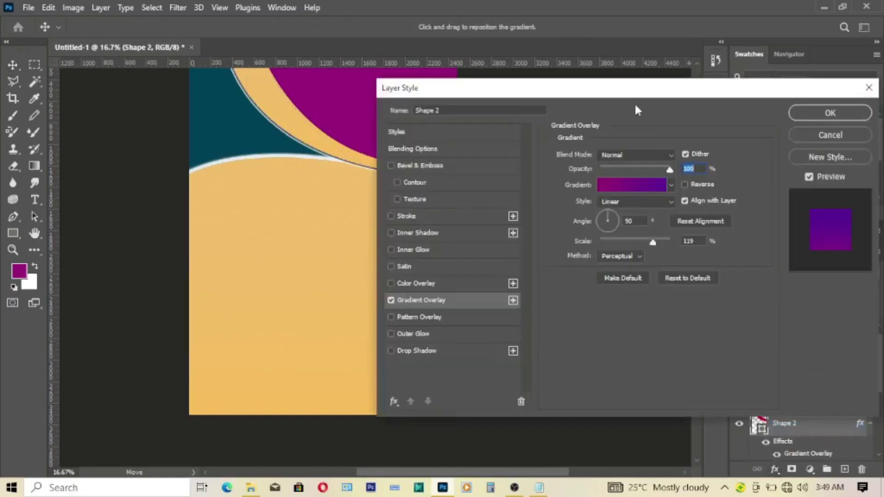
{"action": "left_click_drag", "start_coordinate": [634, 103], "coordinate": [764, 102]}
{"action": "left_click", "coordinate": [745, 186]}
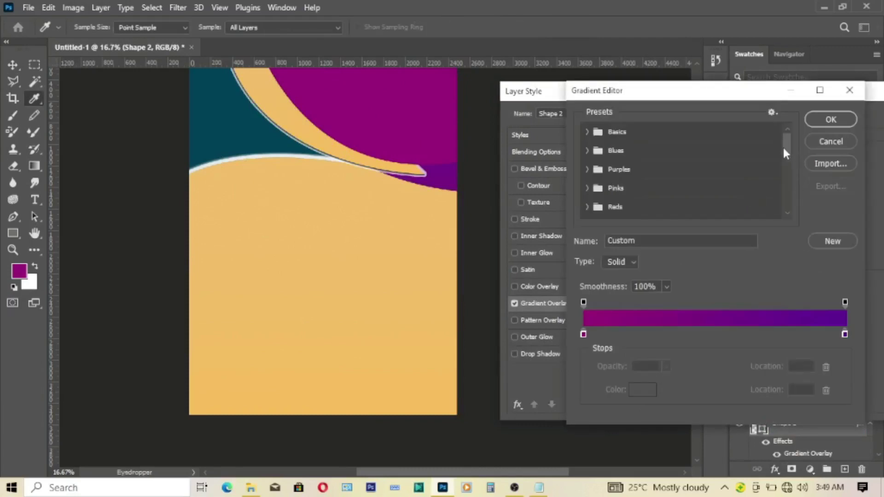
{"action": "left_click_drag", "start_coordinate": [787, 146], "coordinate": [789, 206]}
{"action": "left_click", "coordinate": [634, 191]}
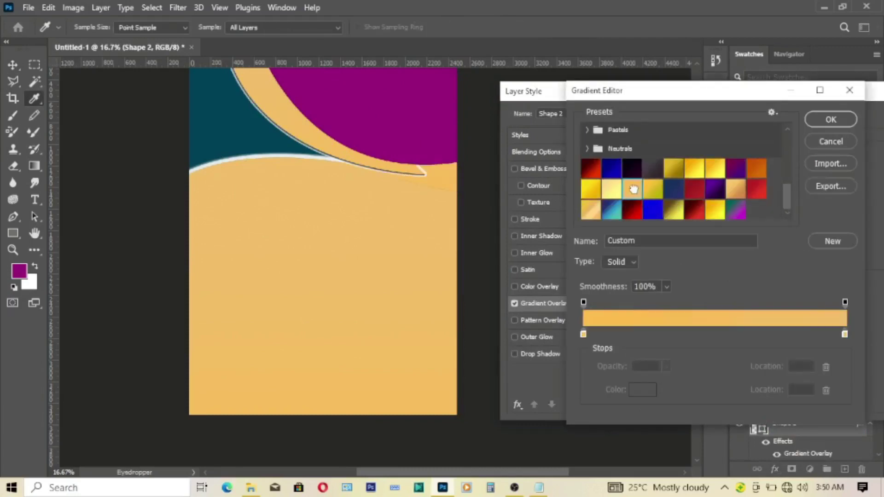
{"action": "left_click_drag", "start_coordinate": [672, 98], "coordinate": [559, 109]}
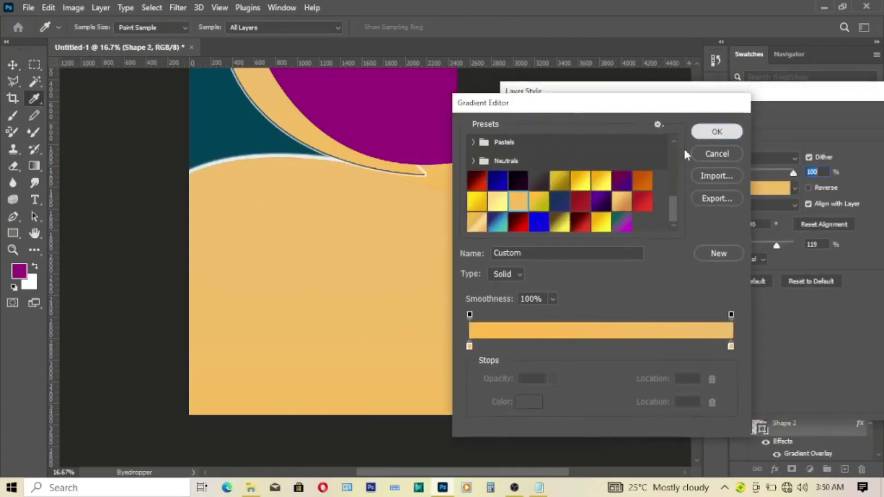
{"action": "left_click", "coordinate": [718, 130]}
{"action": "left_click_drag", "start_coordinate": [802, 95], "coordinate": [615, 111]}
{"action": "left_click", "coordinate": [767, 134]}
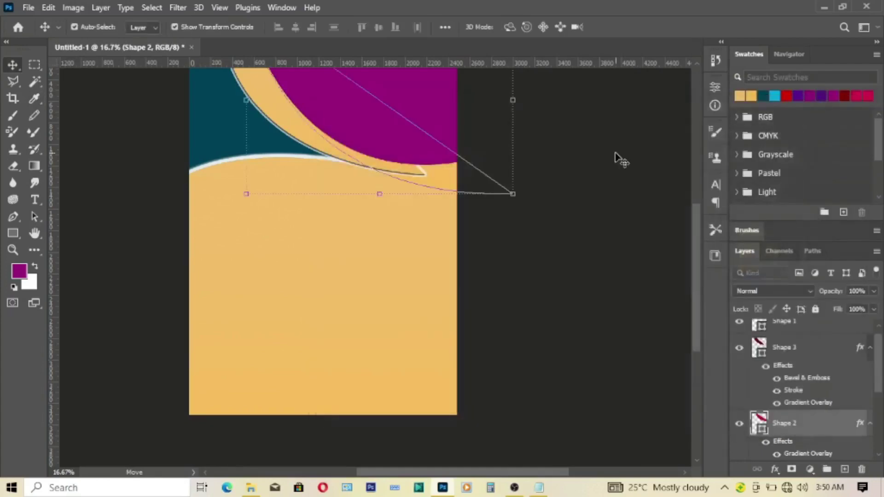
Step: Deselect Shape 2 and briefly select the purple circle shape while reviewing the layers
{"action": "left_click", "coordinate": [580, 253]}
{"action": "scroll", "coordinate": [581, 252], "scroll_direction": "up", "scroll_amount": 2}
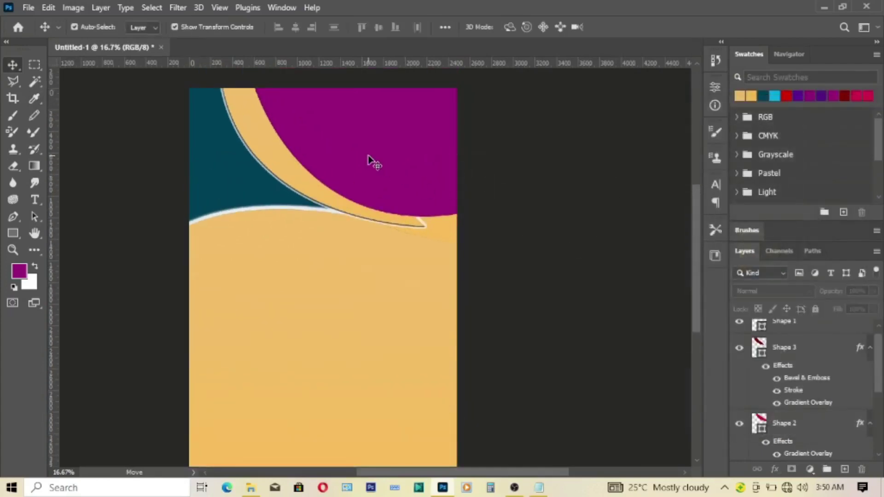
{"action": "left_click", "coordinate": [367, 158]}
{"action": "left_click", "coordinate": [559, 210]}
{"action": "scroll", "coordinate": [450, 272], "scroll_direction": "down", "scroll_amount": 2}
{"action": "scroll", "coordinate": [421, 269], "scroll_direction": "down", "scroll_amount": 1}
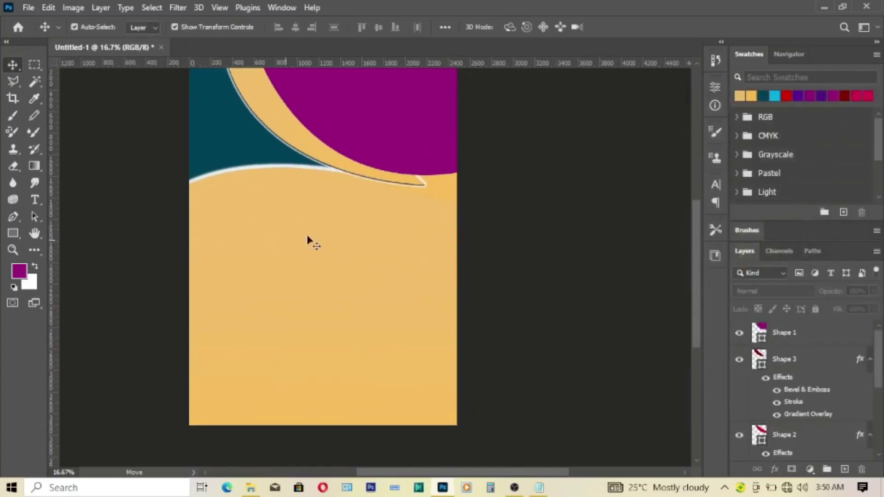
{"action": "scroll", "coordinate": [310, 241], "scroll_direction": "up", "scroll_amount": 2}
{"action": "scroll", "coordinate": [325, 247], "scroll_direction": "up", "scroll_amount": 1}
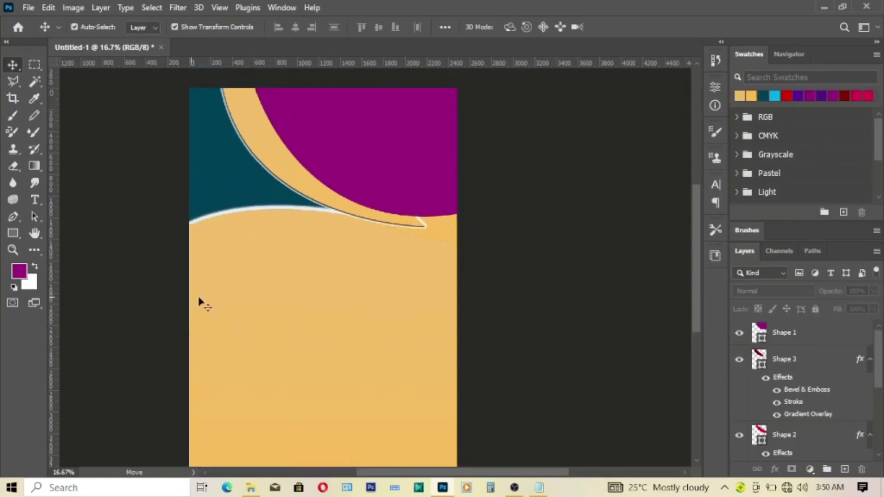
Step: Draw a 2990 × 1296 px magenta rectangle band across the middle of the page
{"action": "right_click", "coordinate": [12, 236]}
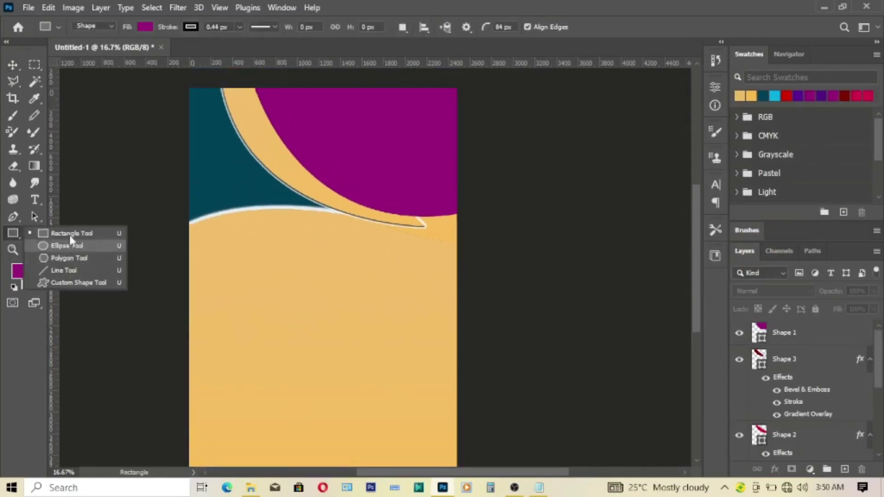
{"action": "left_click", "coordinate": [69, 230]}
{"action": "left_click_drag", "start_coordinate": [164, 265], "coordinate": [487, 404]}
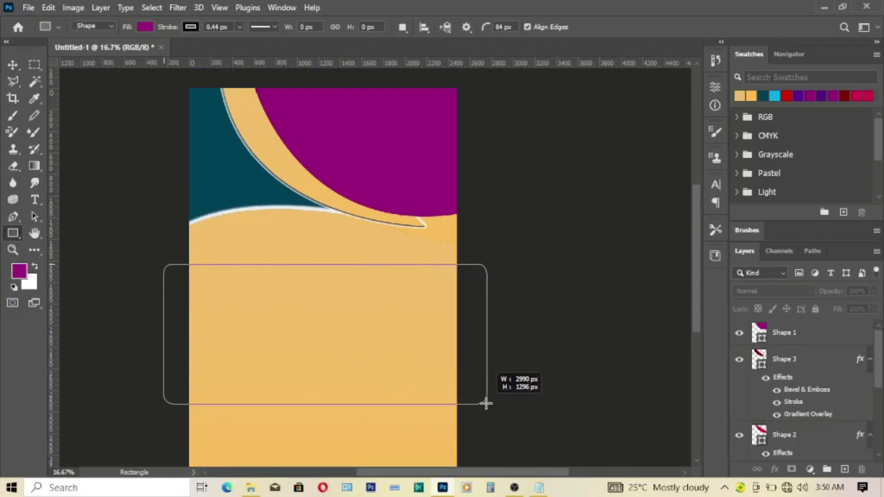
{"action": "left_click_drag", "start_coordinate": [487, 404], "coordinate": [486, 404]}
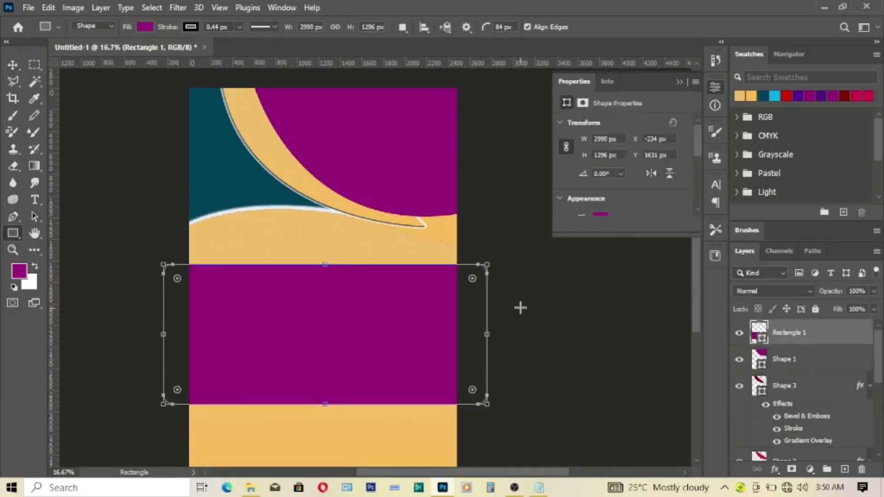
{"action": "left_click", "coordinate": [12, 65]}
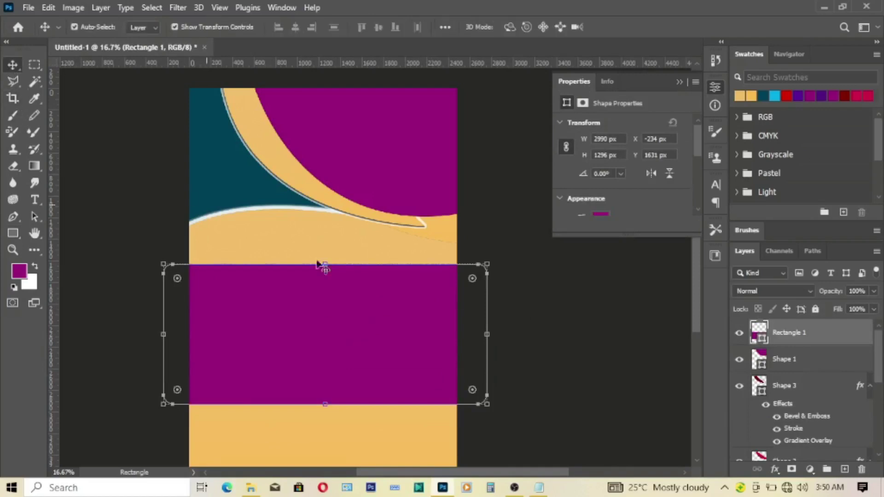
{"action": "left_click", "coordinate": [775, 469]}
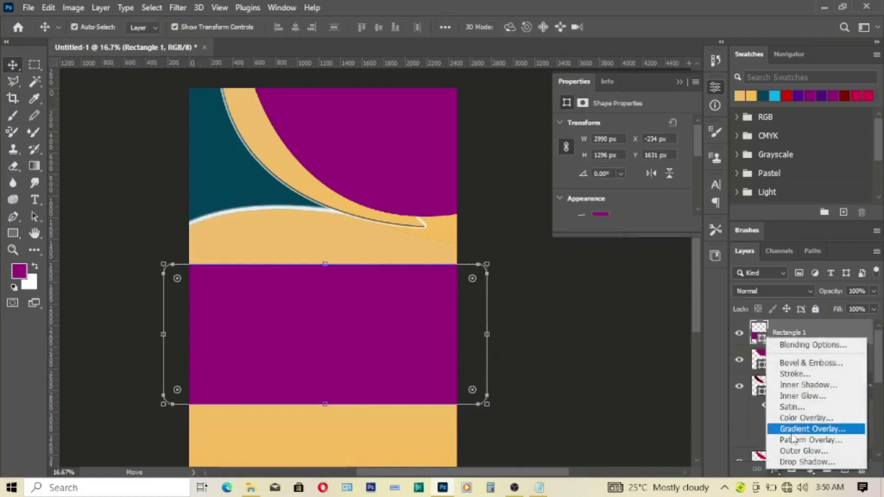
Step: Give Rectangle 1 an enlarged Bevel & Emboss and a thicker white stroke
{"action": "left_click", "coordinate": [786, 362]}
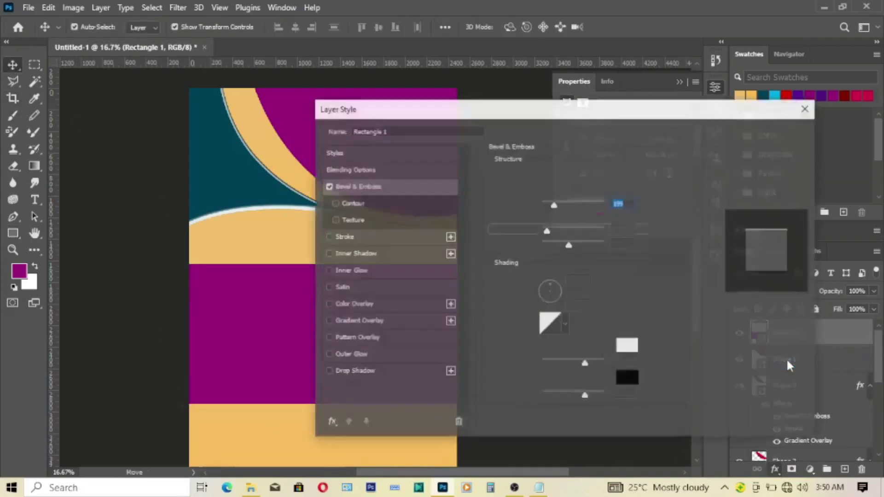
{"action": "left_click_drag", "start_coordinate": [570, 120], "coordinate": [714, 82]}
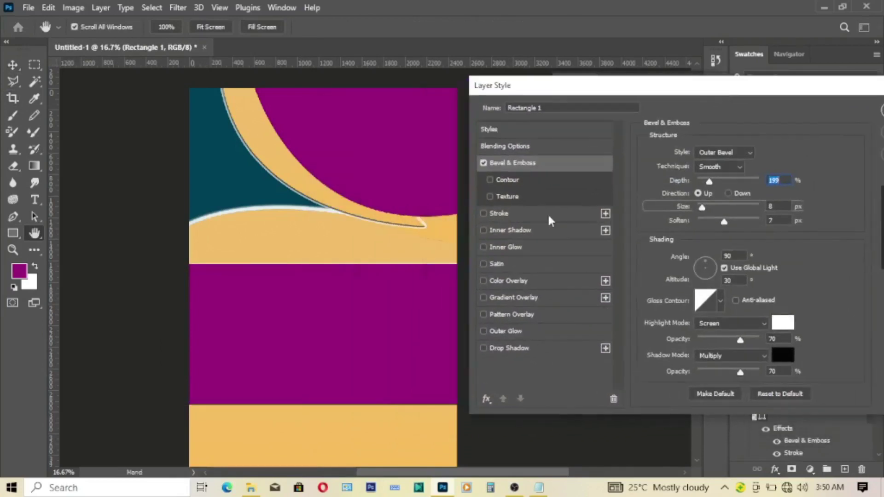
{"action": "left_click_drag", "start_coordinate": [705, 210], "coordinate": [709, 212]}
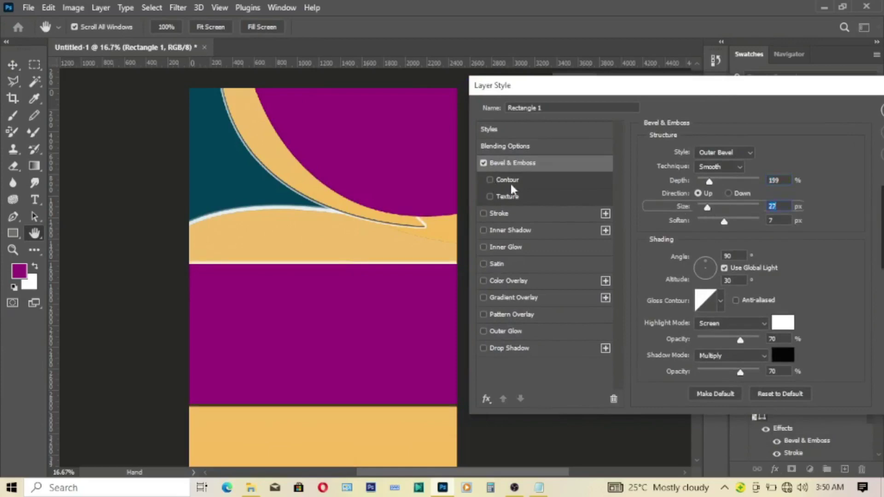
{"action": "left_click", "coordinate": [499, 214]}
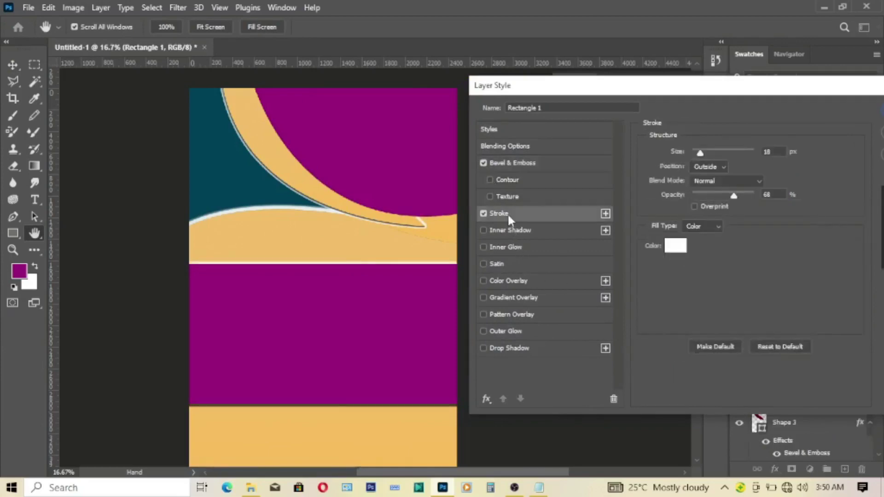
{"action": "left_click_drag", "start_coordinate": [704, 155], "coordinate": [705, 160]}
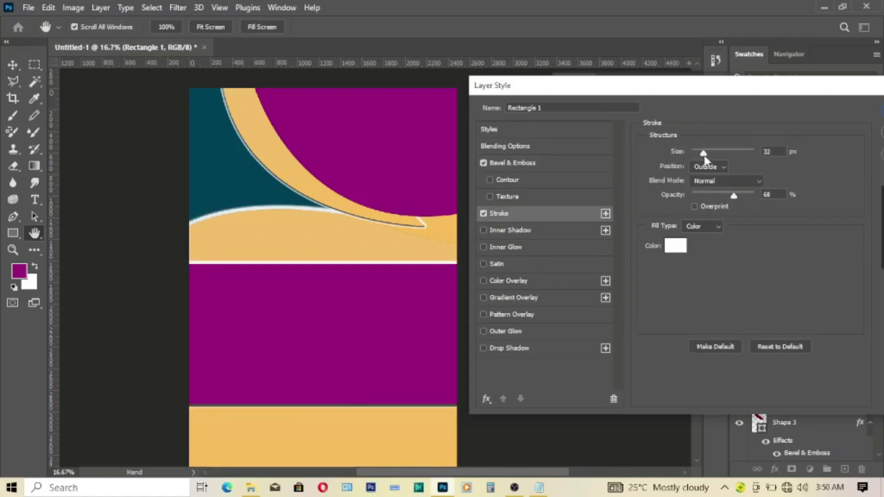
{"action": "left_click_drag", "start_coordinate": [710, 86], "coordinate": [625, 90]}
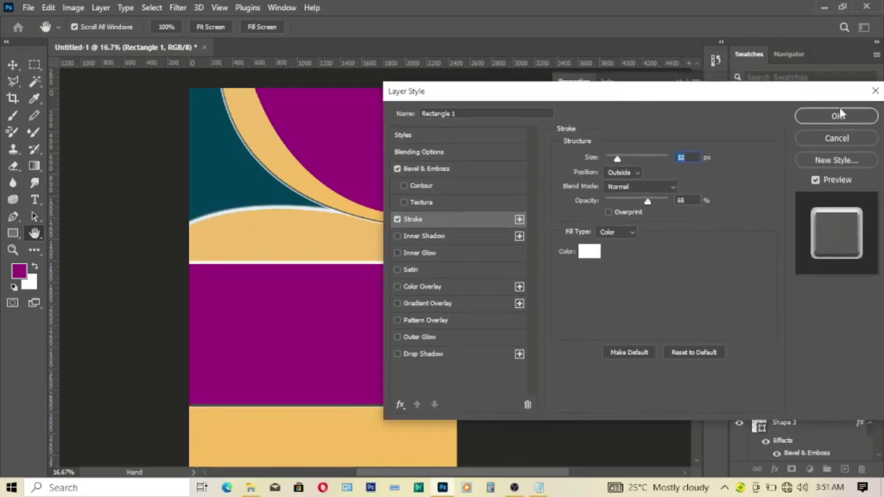
{"action": "left_click", "coordinate": [835, 115]}
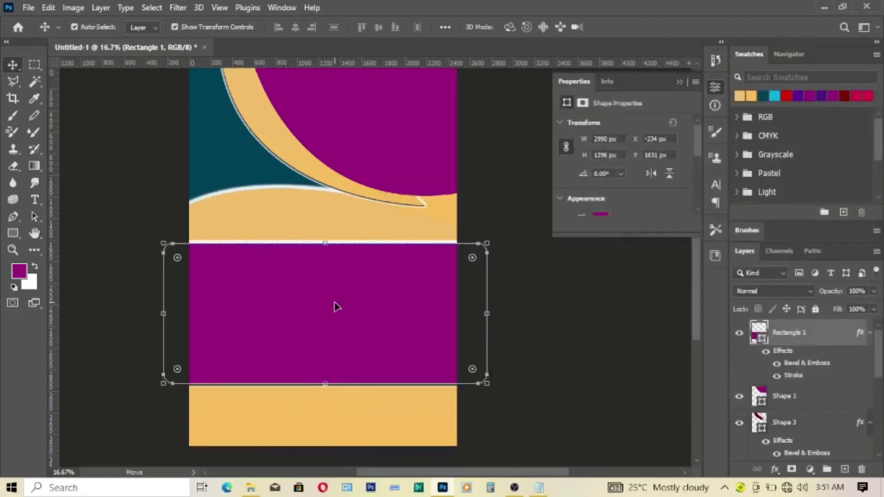
Step: Move the magenta band slightly lower on the page and commit the position
{"action": "mouse_move", "coordinate": [337, 307]}
{"action": "left_mouse_down"}
{"action": "mouse_move", "coordinate": [324, 259]}
{"action": "mouse_move", "coordinate": [323, 278]}
{"action": "left_mouse_up"}
{"action": "left_click", "coordinate": [641, 29]}
{"action": "left_click", "coordinate": [530, 283]}
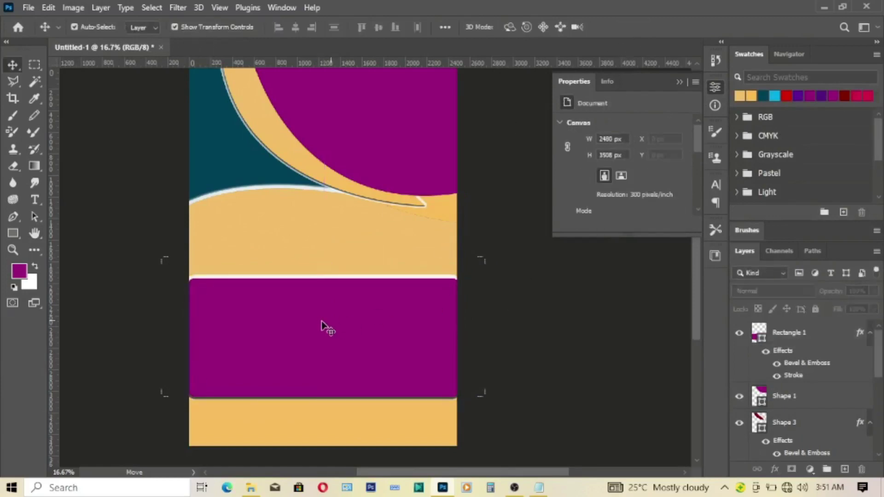
{"action": "left_click", "coordinate": [322, 325]}
{"action": "left_click", "coordinate": [563, 300]}
Step: Draw a 701 px circle on the band's left and fill it white
{"action": "scroll", "coordinate": [259, 325], "scroll_direction": "down", "scroll_amount": 1}
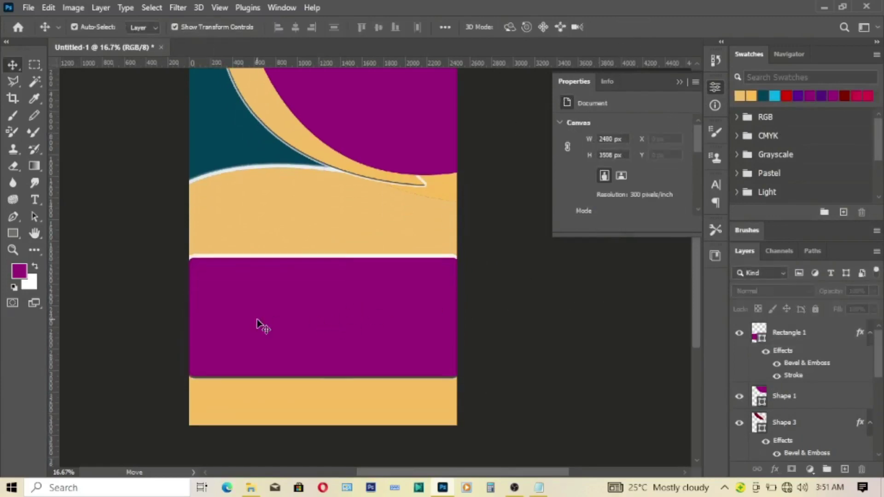
{"action": "scroll", "coordinate": [259, 326], "scroll_direction": "down", "scroll_amount": 1}
{"action": "left_click", "coordinate": [11, 235]}
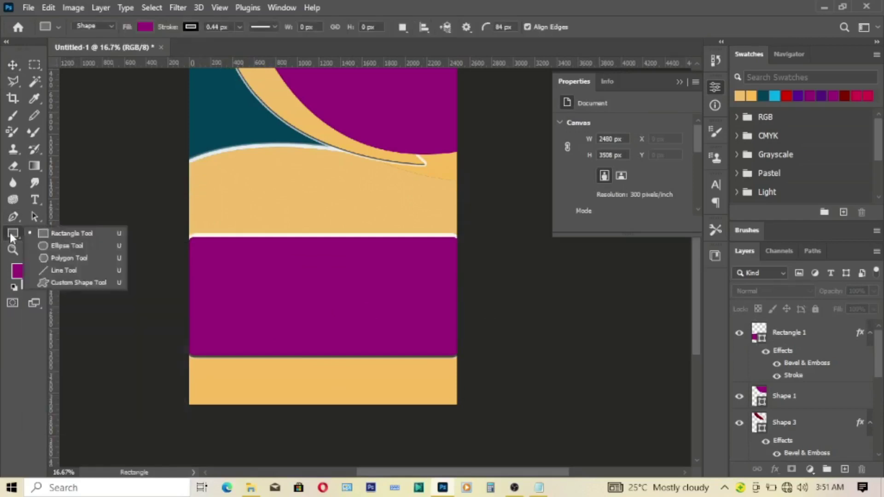
{"action": "left_click", "coordinate": [67, 248]}
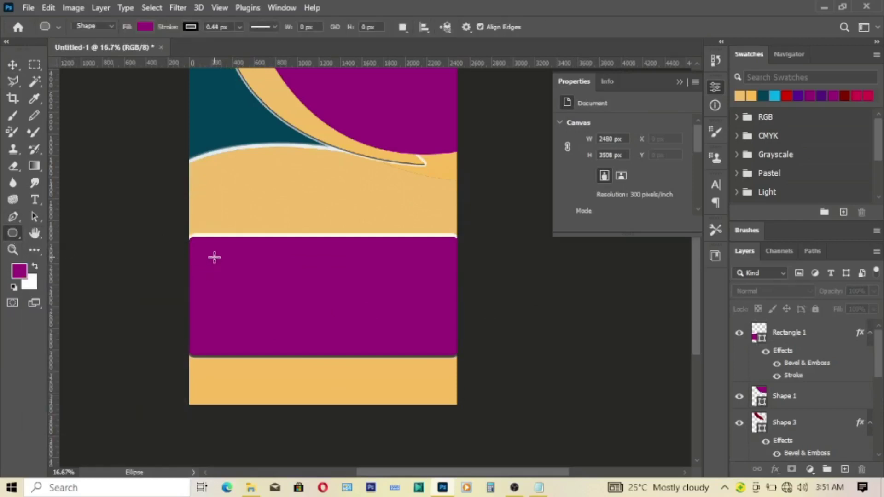
{"action": "left_click_drag", "start_coordinate": [214, 257], "coordinate": [290, 341]}
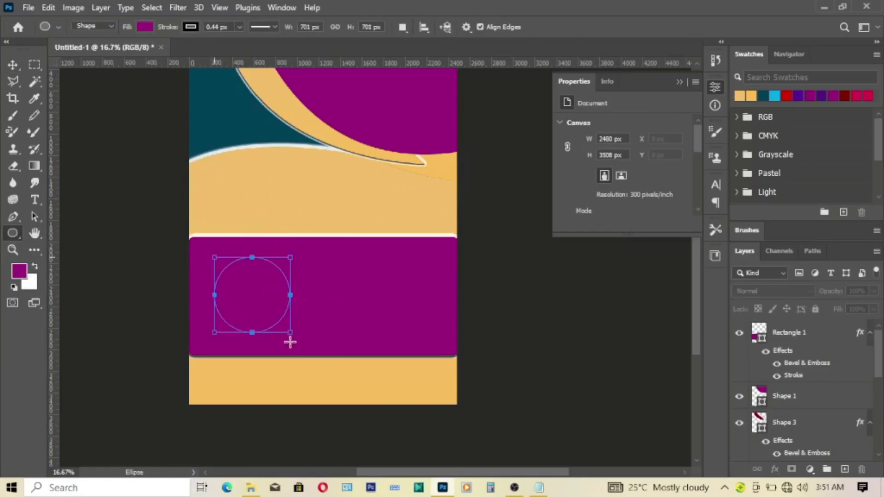
{"action": "left_click", "coordinate": [142, 25]}
{"action": "left_click", "coordinate": [225, 51]}
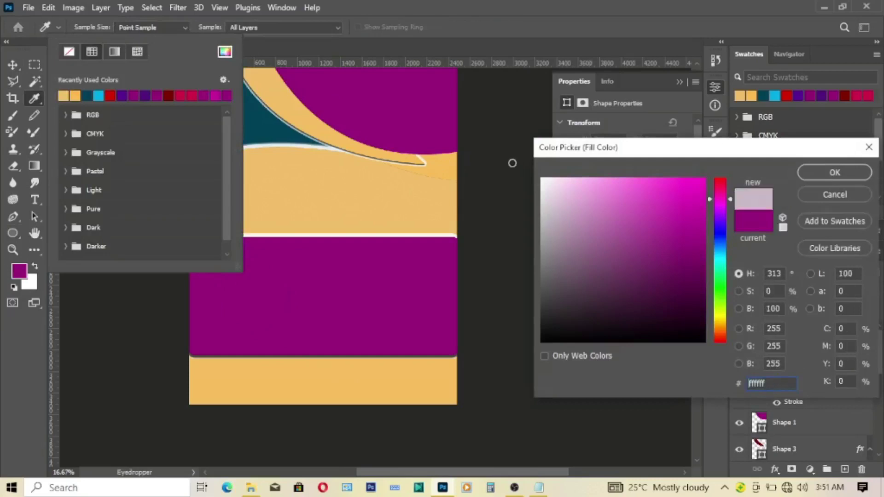
{"action": "left_click_drag", "start_coordinate": [552, 225], "coordinate": [510, 162]}
{"action": "left_click", "coordinate": [835, 172]}
Step: Align the circle to the band's vertical centre and left edge, then nudge it right
{"action": "left_click", "coordinate": [13, 65]}
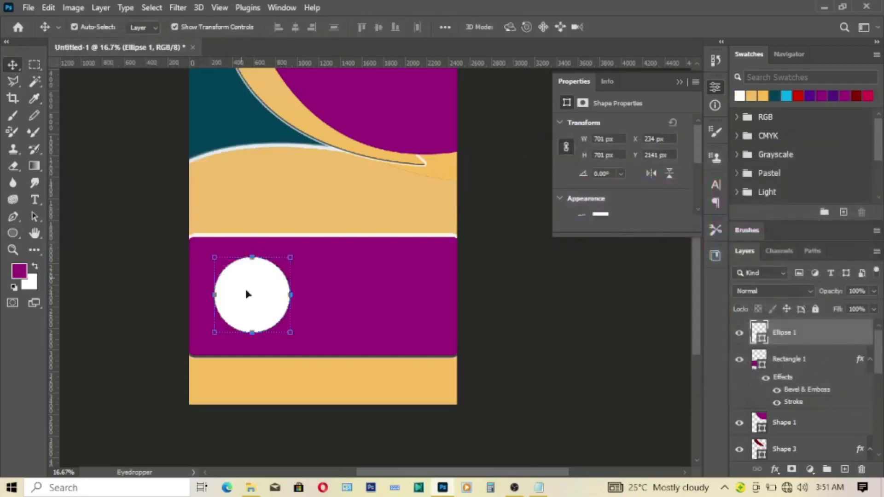
{"action": "left_click_drag", "start_coordinate": [247, 292], "coordinate": [243, 311]}
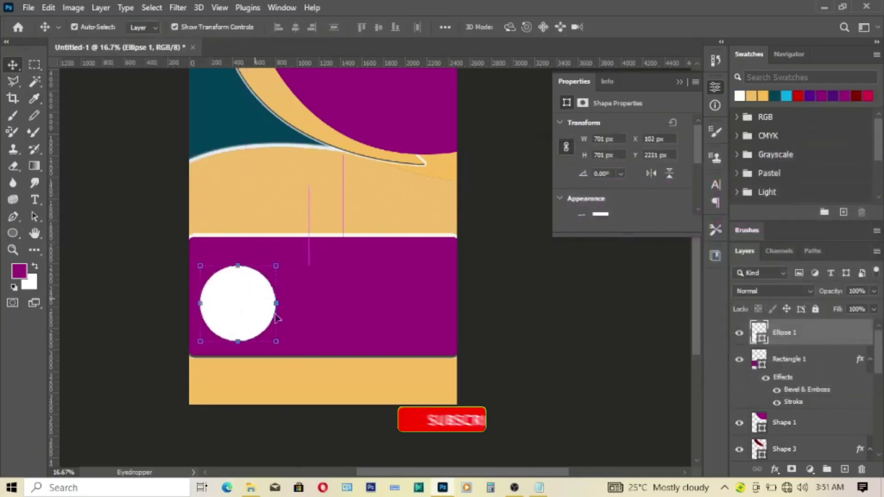
{"action": "left_click", "coordinate": [786, 363], "text": "shift"}
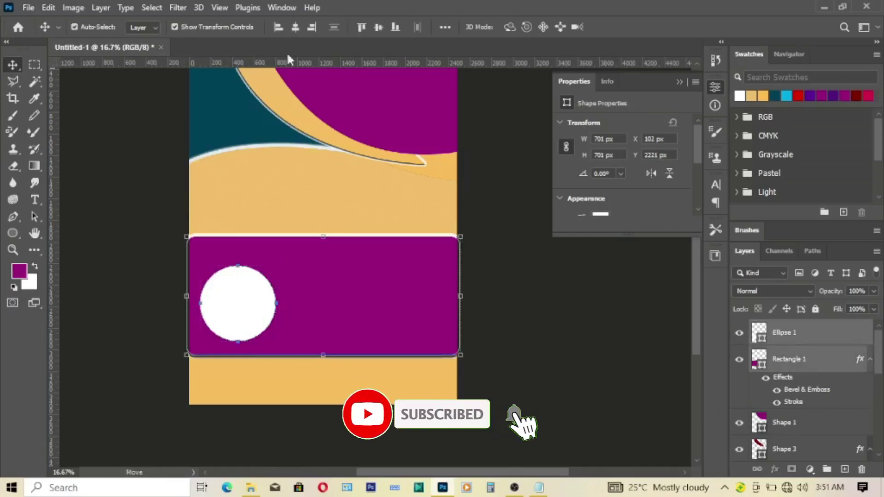
{"action": "left_click", "coordinate": [295, 28]}
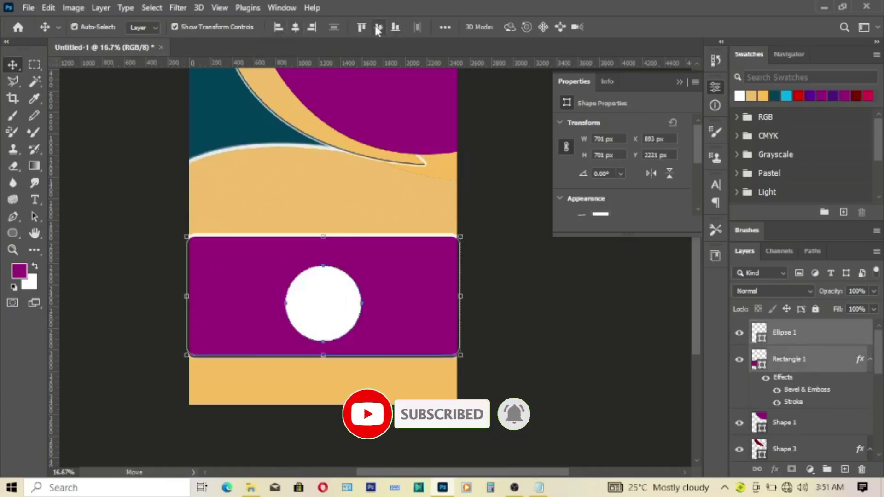
{"action": "left_click", "coordinate": [378, 27]}
{"action": "left_click", "coordinate": [278, 27]}
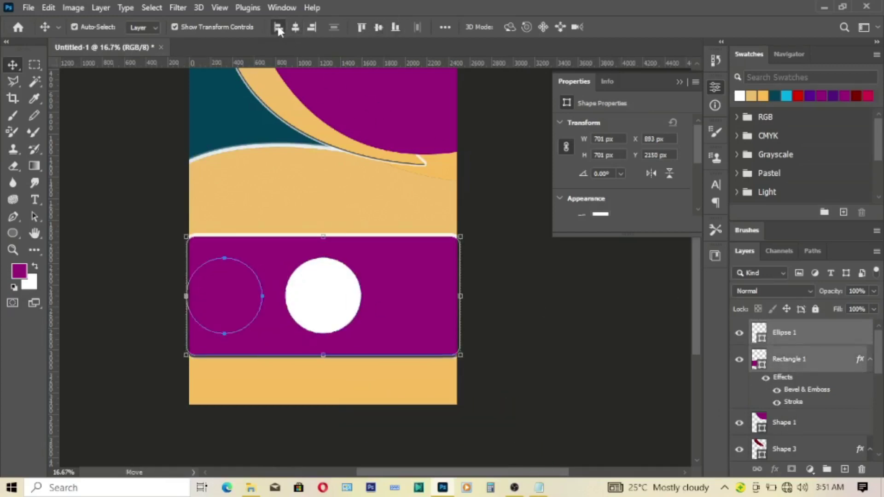
{"action": "left_click", "coordinate": [620, 346]}
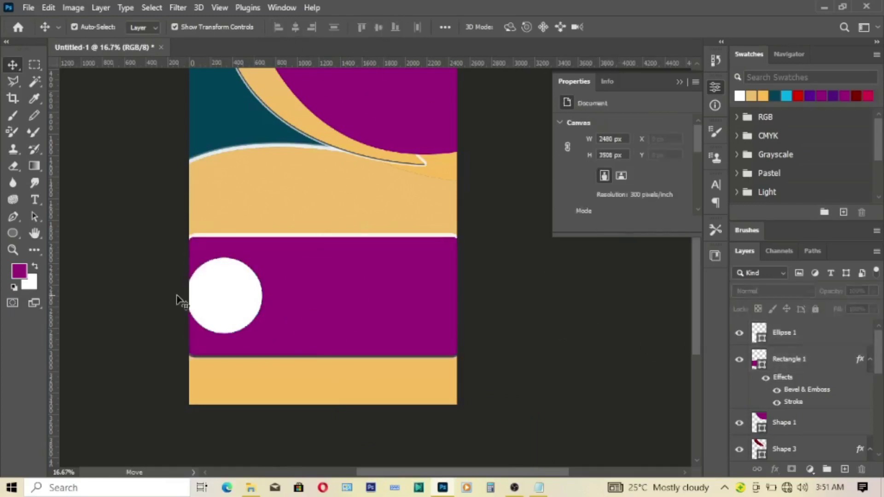
{"action": "left_click_drag", "start_coordinate": [235, 317], "coordinate": [241, 304]}
Step: Duplicate Ellipse 1, shrink the copy to 593 × 593 px and fill it red
{"action": "right_click", "coordinate": [796, 333]}
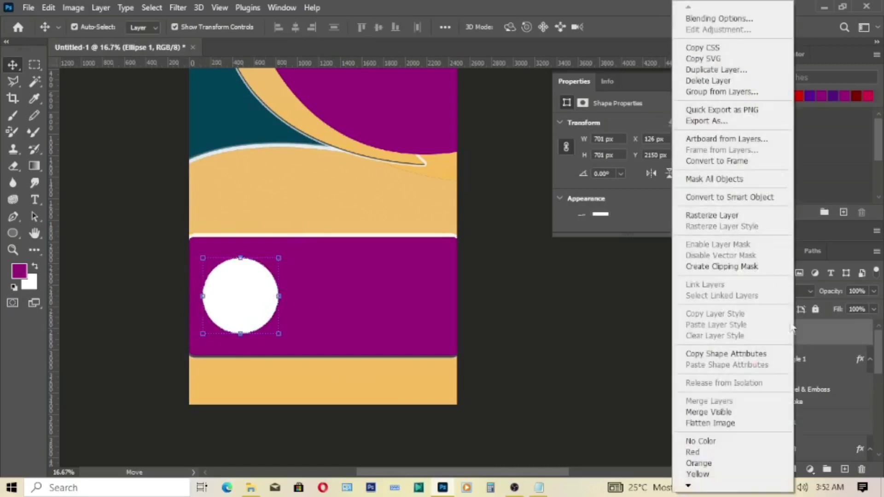
{"action": "left_click", "coordinate": [728, 81]}
{"action": "left_click", "coordinate": [549, 126]}
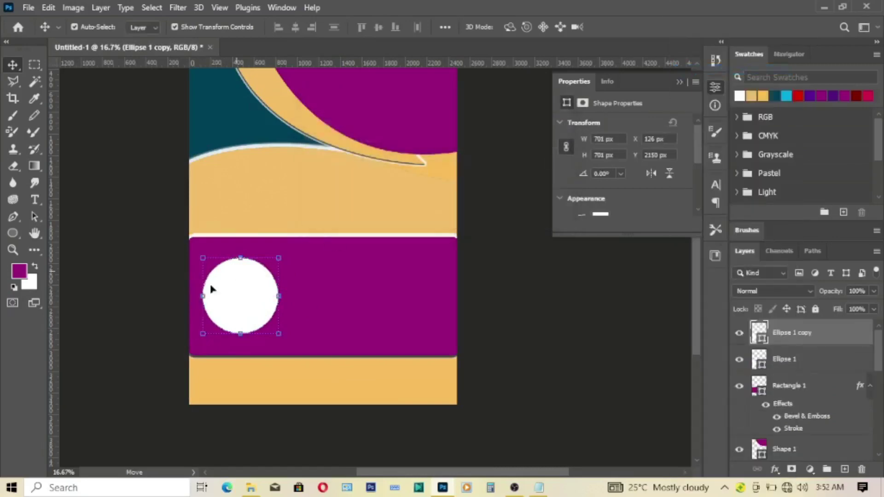
{"action": "key", "text": "ctrl+t"}
{"action": "left_click_drag", "start_coordinate": [240, 258], "coordinate": [242, 264]}
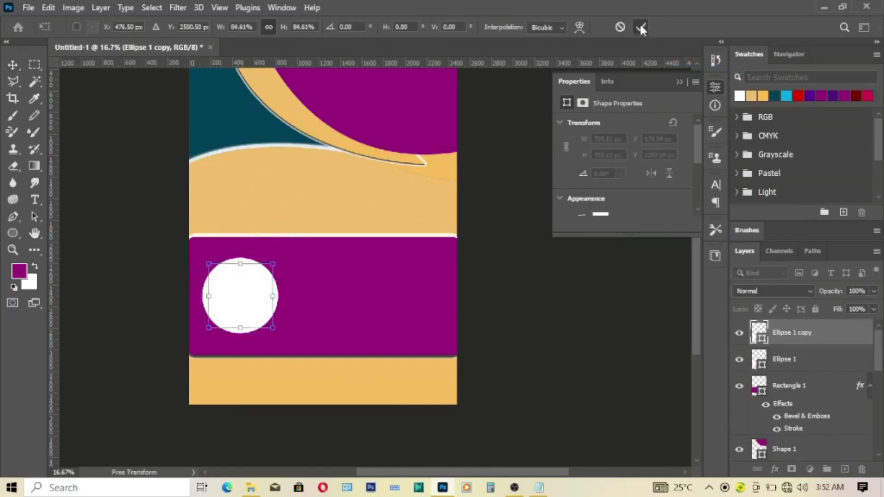
{"action": "left_click", "coordinate": [641, 27]}
{"action": "double_click", "coordinate": [761, 340]}
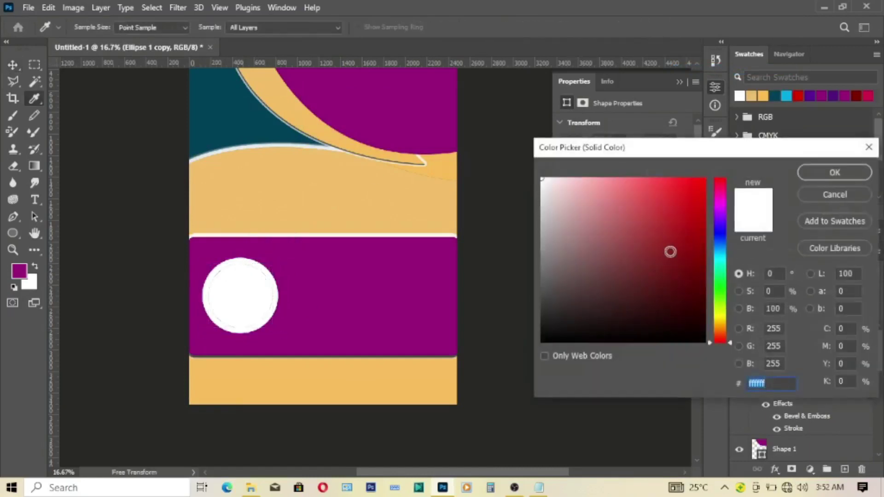
{"action": "left_click_drag", "start_coordinate": [671, 251], "coordinate": [707, 197]}
{"action": "left_click", "coordinate": [824, 175]}
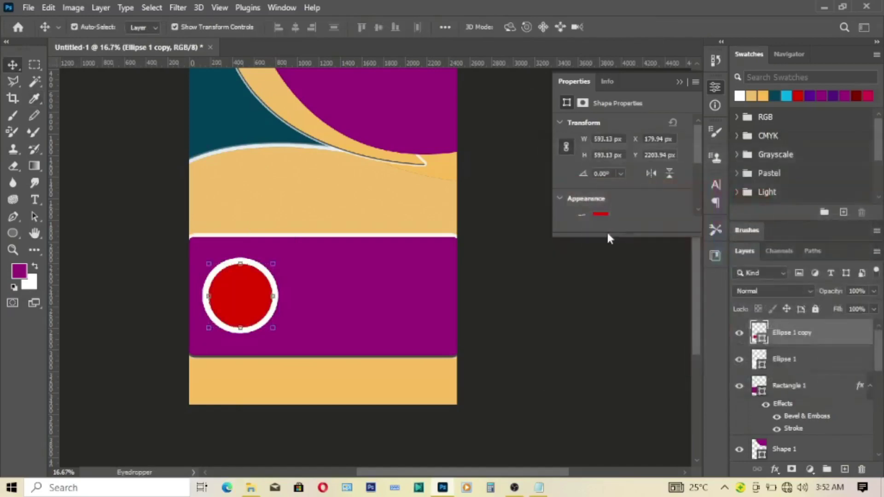
{"action": "left_click", "coordinate": [785, 361]}
Step: Give Ellipse 1 a Bevel & Emboss with depth 126 and a 13 px drop shadow
{"action": "left_click", "coordinate": [776, 470]}
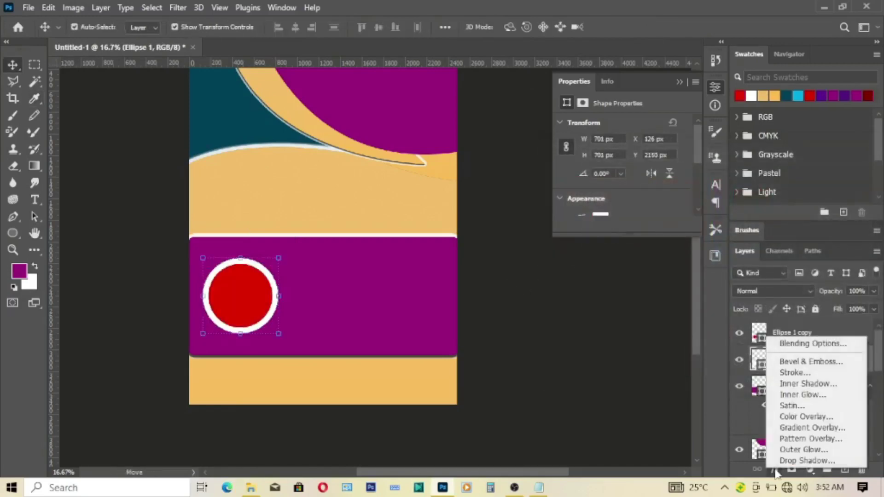
{"action": "left_click", "coordinate": [800, 363]}
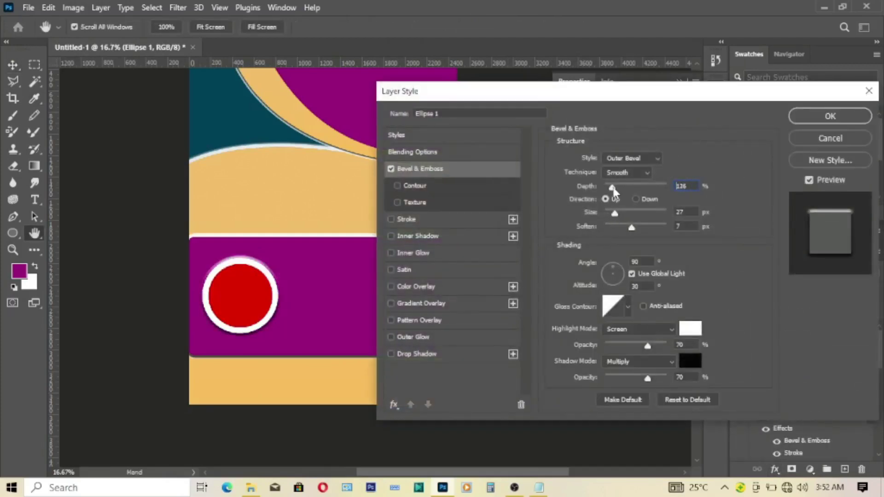
{"action": "key", "text": "shift+Down"}
{"action": "left_click", "coordinate": [409, 353]}
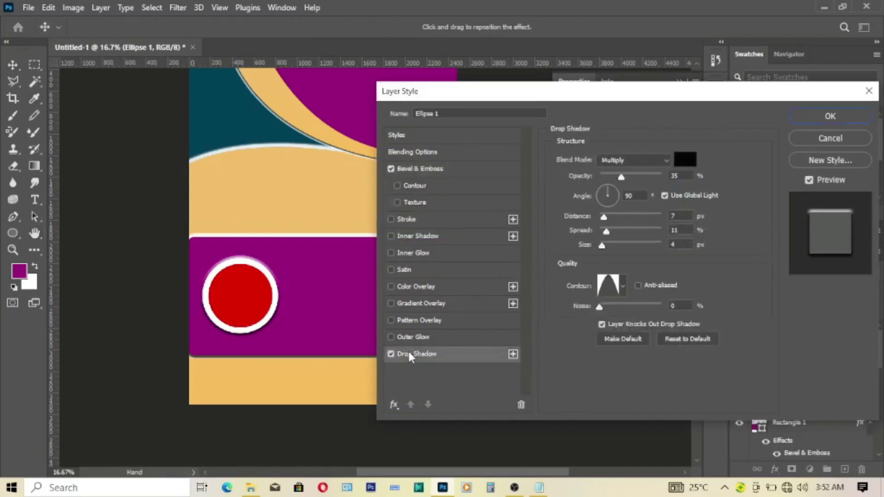
{"action": "left_click_drag", "start_coordinate": [604, 247], "coordinate": [607, 247]}
{"action": "left_click", "coordinate": [831, 116]}
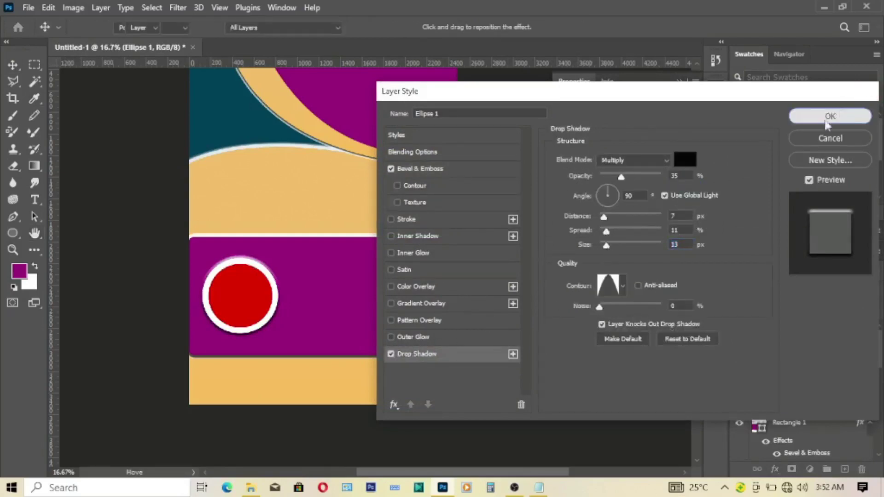
{"action": "left_click", "coordinate": [555, 299]}
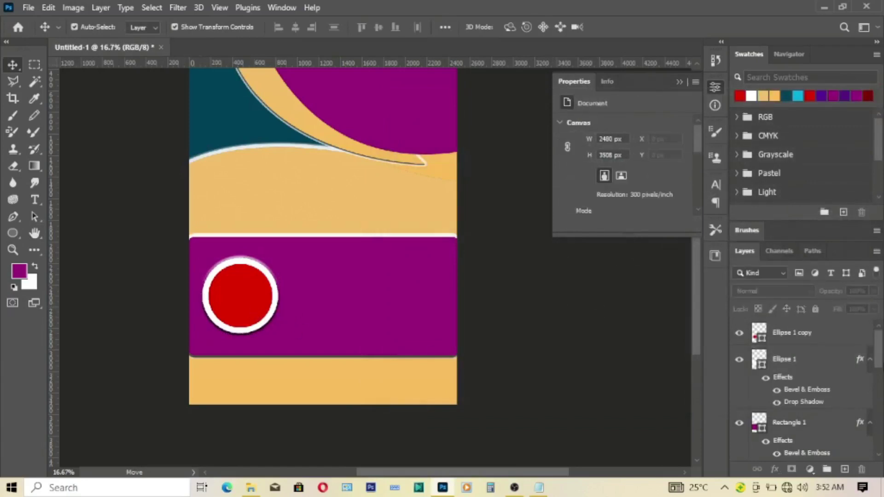
{"action": "left_click", "coordinate": [794, 333]}
Step: Group the red circle and its white ring together as Group 1
{"action": "left_click", "coordinate": [783, 364], "text": "shift"}
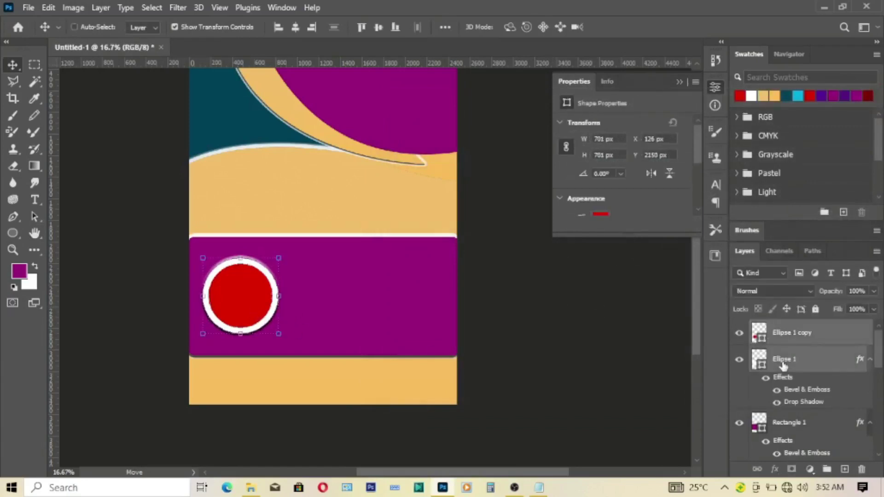
{"action": "key", "text": "ctrl+g"}
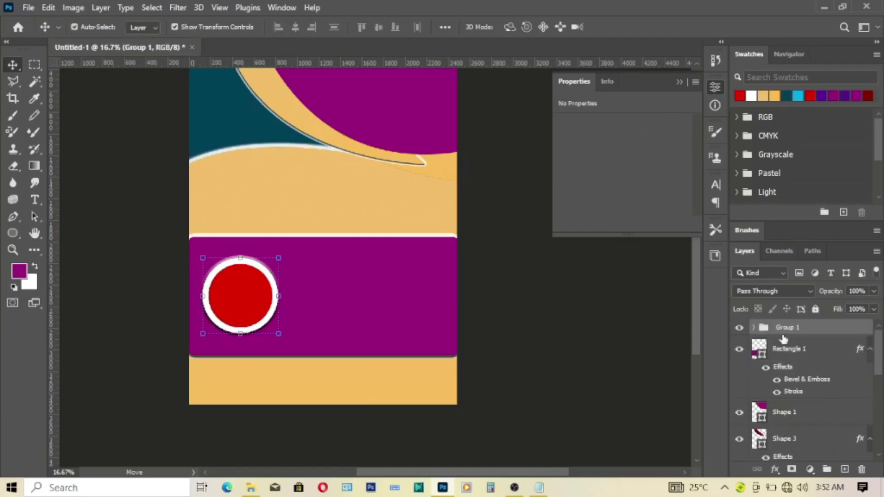
{"action": "double_click", "coordinate": [792, 328]}
{"action": "left_click", "coordinate": [754, 327]}
{"action": "left_click", "coordinate": [754, 327]}
Step: Duplicate Group 1 and select the copied circle group
{"action": "right_click", "coordinate": [789, 327]}
{"action": "left_click", "coordinate": [664, 58]}
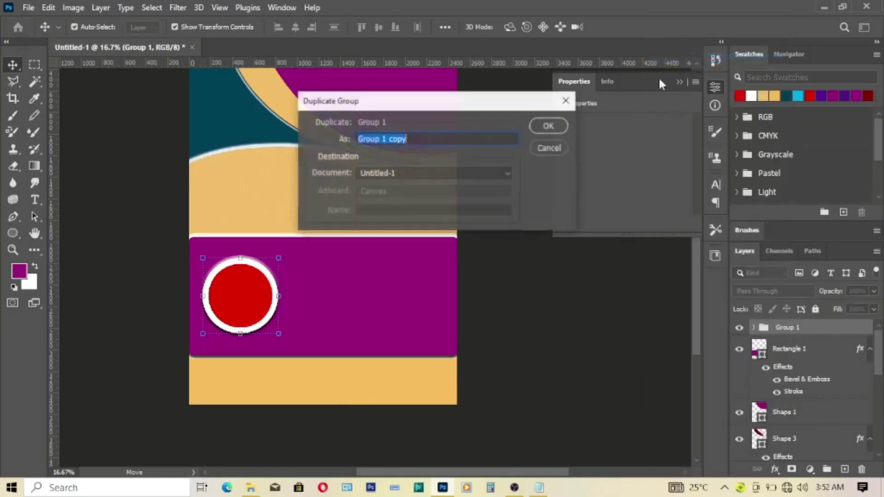
{"action": "left_click", "coordinate": [549, 126]}
{"action": "left_click_drag", "start_coordinate": [229, 303], "coordinate": [230, 302]}
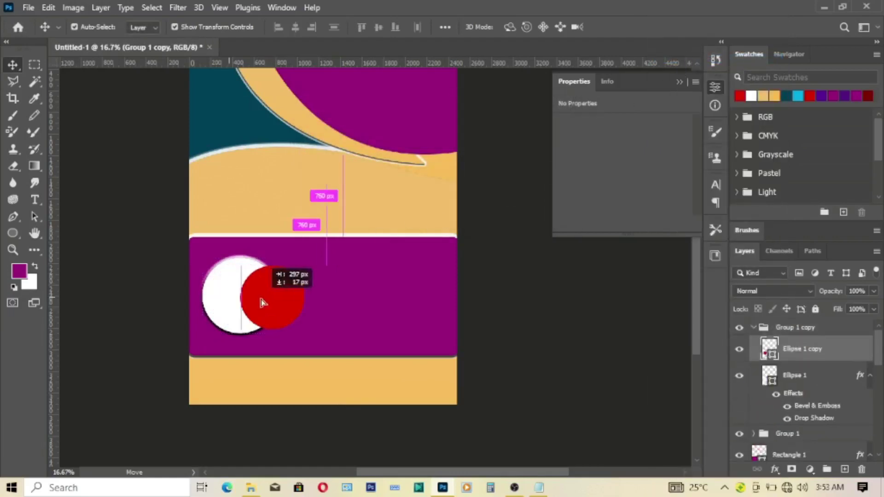
{"action": "left_click", "coordinate": [754, 327]}
{"action": "left_click", "coordinate": [789, 329]}
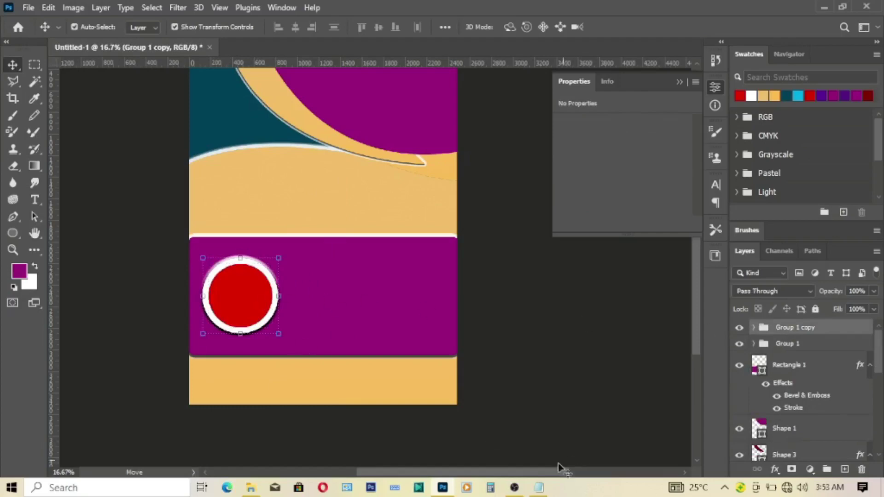
Step: Nudge the copied circle right along the band and name it Group 2
{"action": "left_click", "coordinate": [399, 490]}
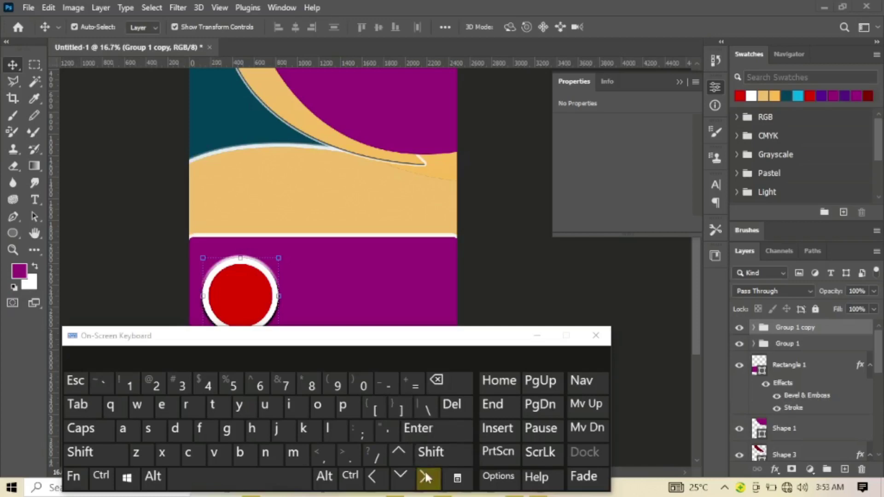
{"action": "left_click", "coordinate": [425, 471]}
{"action": "left_click", "coordinate": [434, 477]}
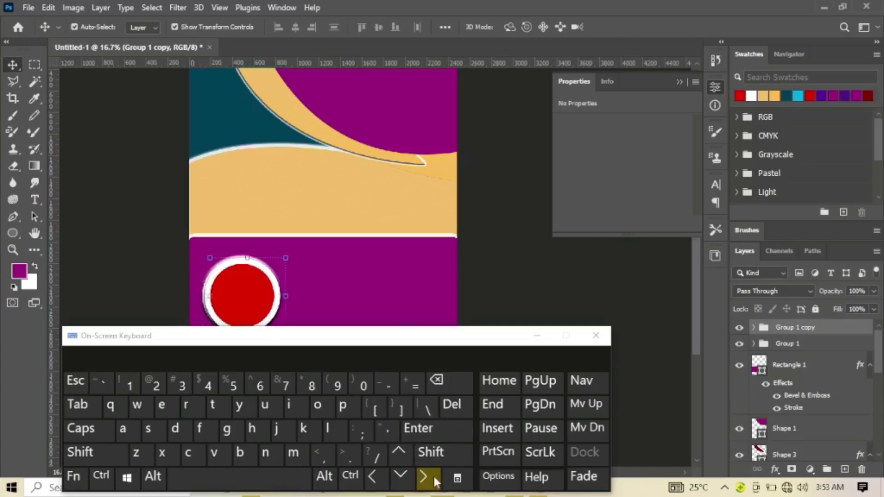
{"action": "left_click", "coordinate": [434, 477]}
{"action": "left_click", "coordinate": [434, 476]}
{"action": "left_click", "coordinate": [434, 476]}
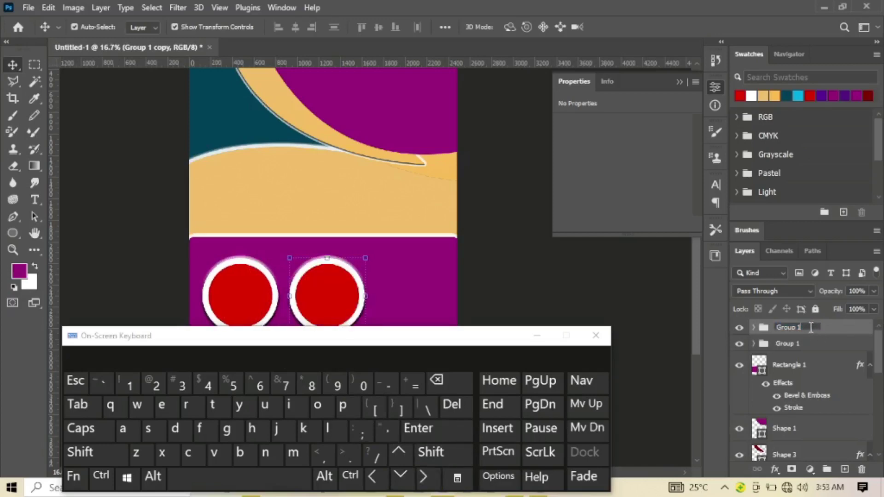
{"action": "left_click", "coordinate": [153, 382]}
{"action": "left_click", "coordinate": [782, 338]}
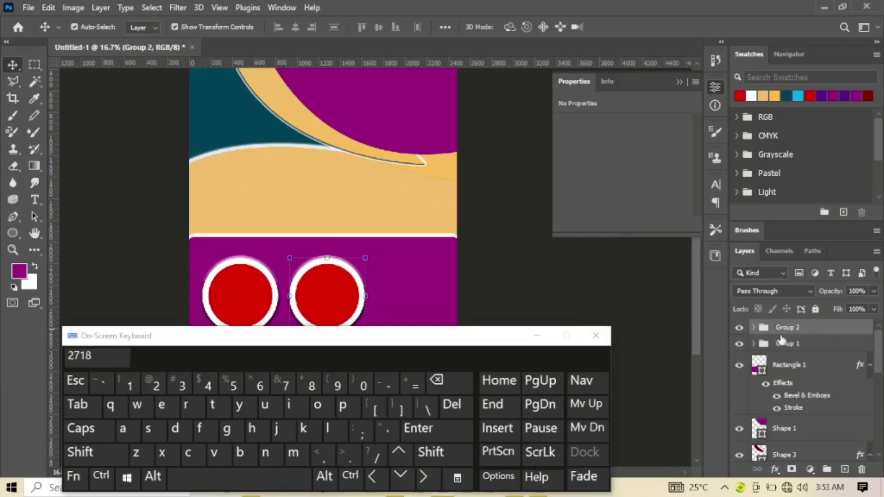
Step: Duplicate Group 2 further right as Group 3, then select all three groups
{"action": "right_click", "coordinate": [791, 330]}
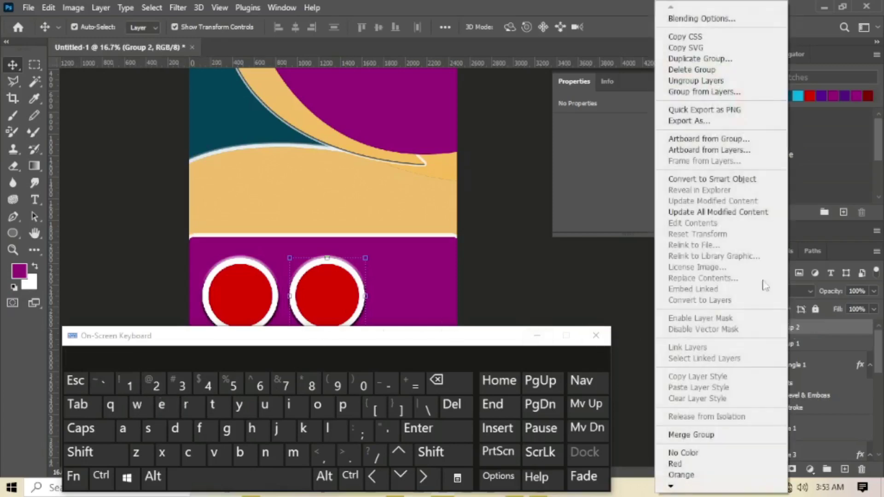
{"action": "left_click", "coordinate": [691, 57]}
{"action": "left_click", "coordinate": [547, 123]}
{"action": "left_click", "coordinate": [423, 479]}
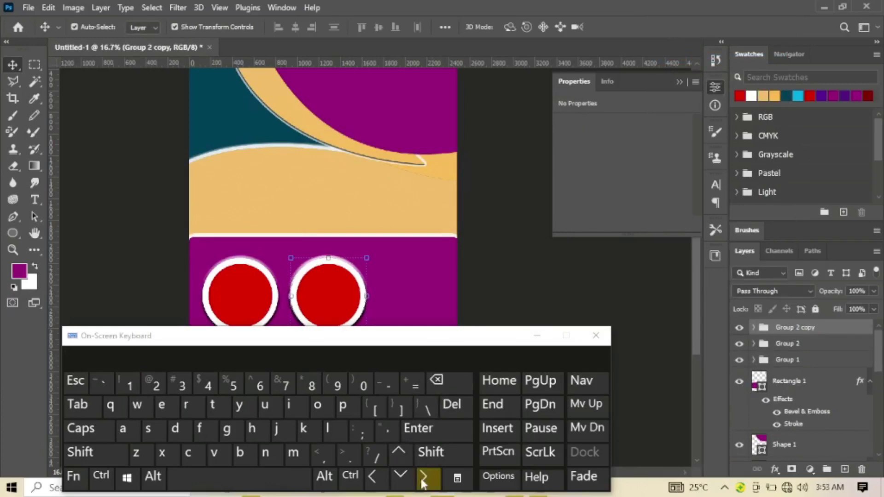
{"action": "left_click", "coordinate": [423, 479]}
{"action": "left_click", "coordinate": [423, 479]}
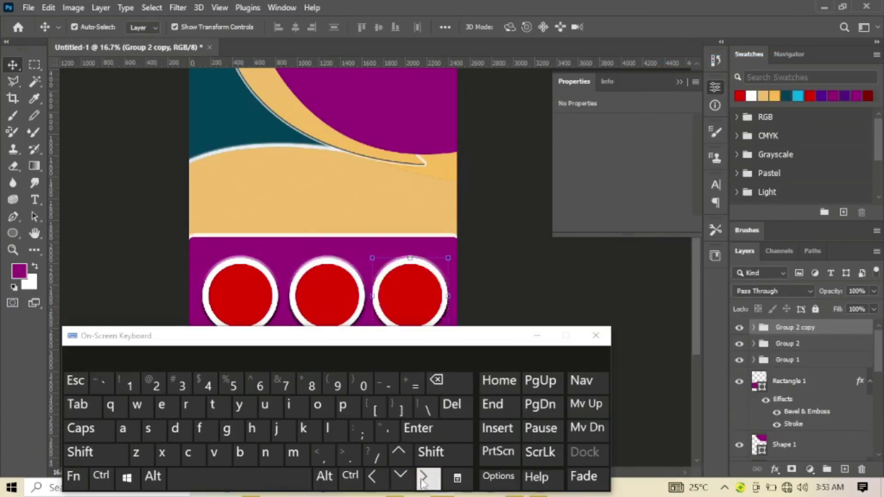
{"action": "left_click", "coordinate": [423, 479]}
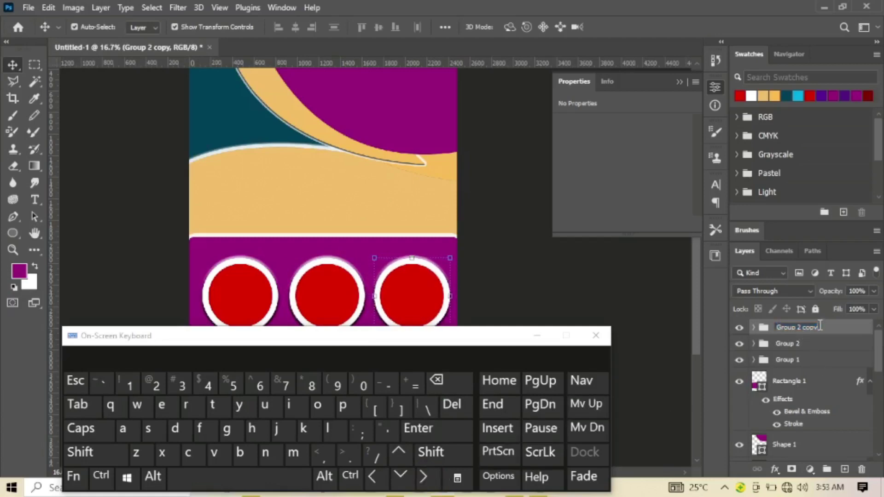
{"action": "left_click", "coordinate": [178, 382]}
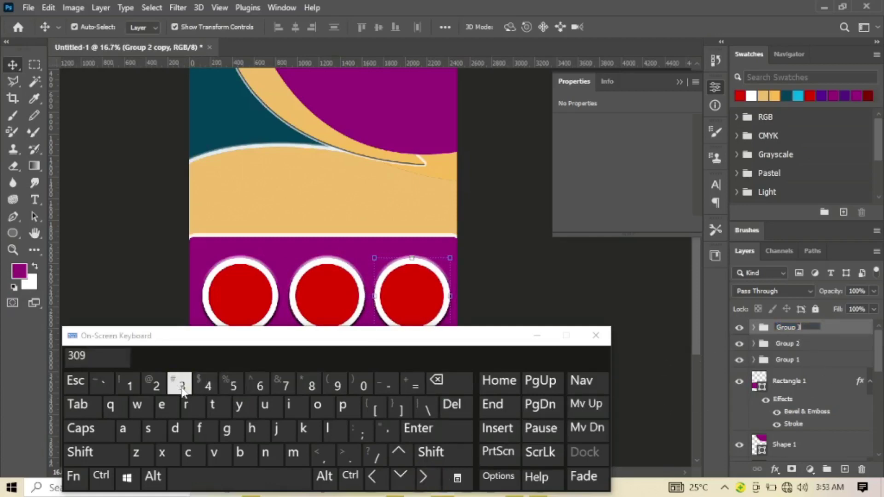
{"action": "left_click", "coordinate": [541, 286]}
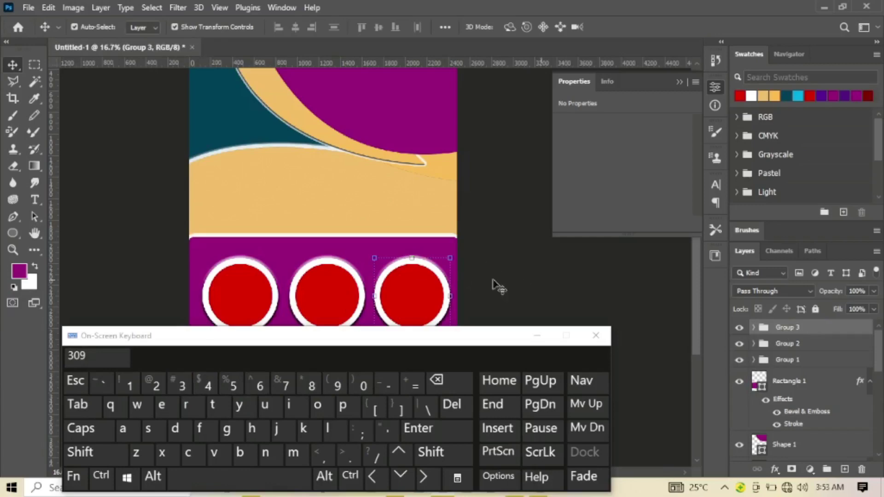
{"action": "left_click", "coordinate": [796, 361], "text": "shift"}
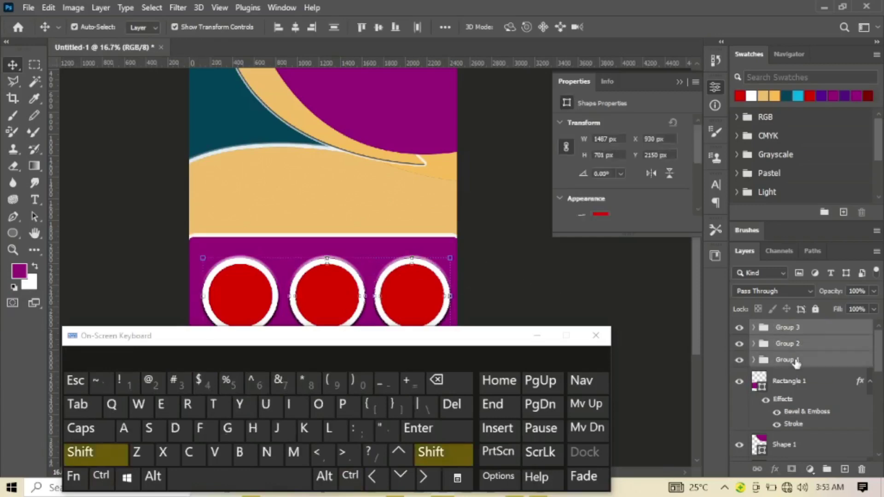
{"action": "left_click", "coordinate": [536, 335]}
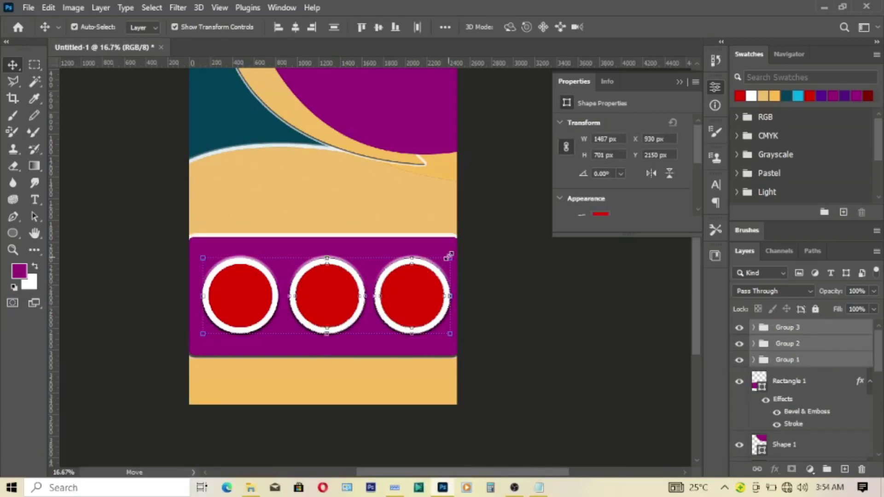
Step: Scale the three circle groups to 90.89% and shift them right to centre on the band
{"action": "left_click_drag", "start_coordinate": [449, 255], "coordinate": [428, 266]}
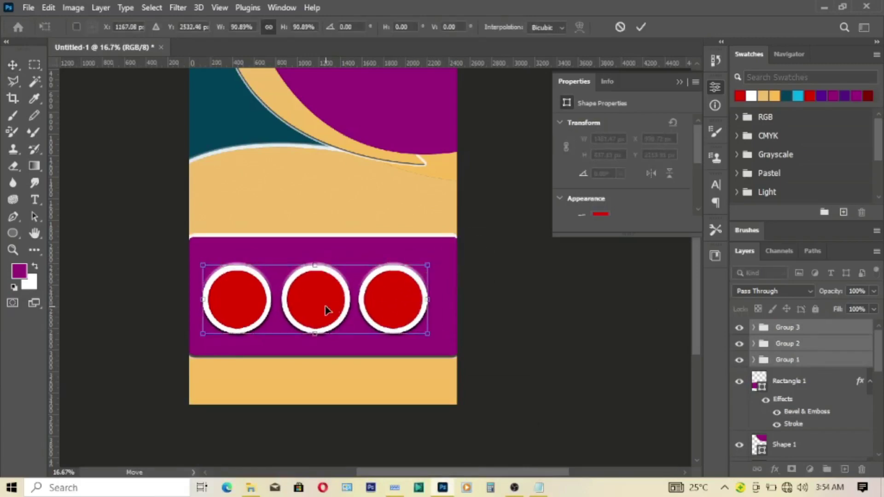
{"action": "left_click_drag", "start_coordinate": [325, 310], "coordinate": [336, 309]}
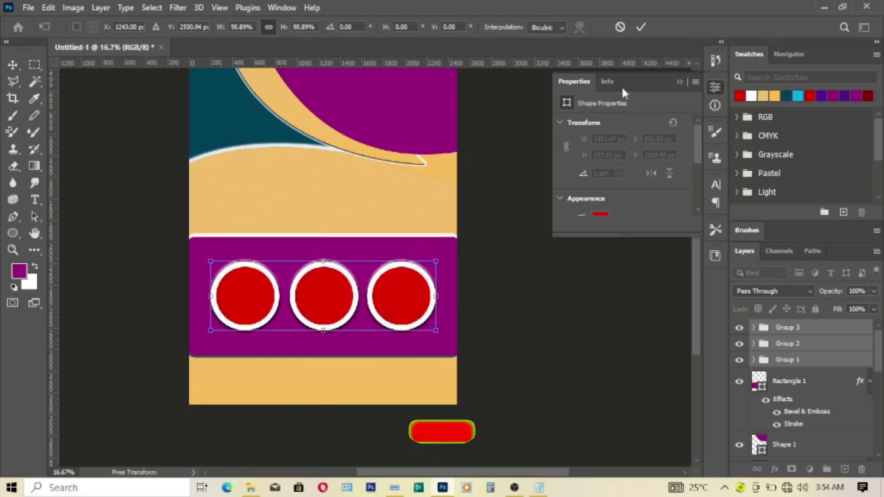
{"action": "left_click", "coordinate": [642, 27]}
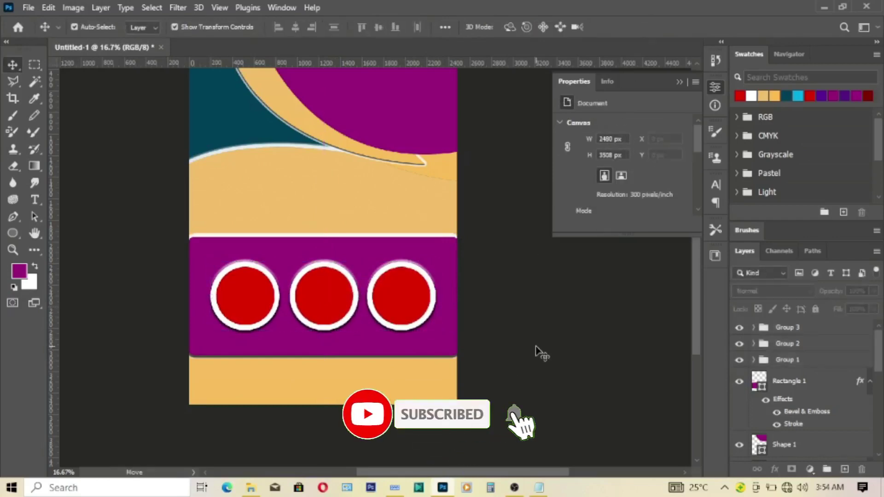
{"action": "scroll", "coordinate": [541, 353], "scroll_direction": "up", "scroll_amount": 2}
{"action": "scroll", "coordinate": [541, 352], "scroll_direction": "up", "scroll_amount": 1}
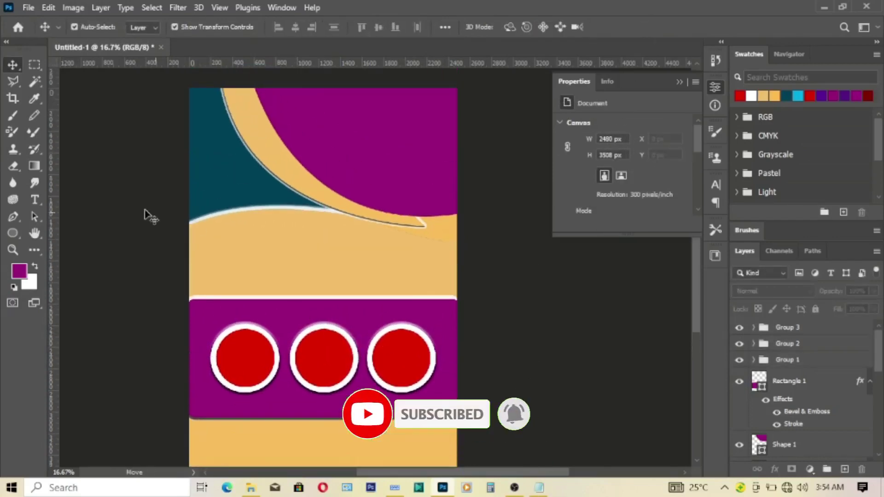
Step: Duplicate Group 3 and rename the copy Group 4
{"action": "left_click", "coordinate": [783, 328]}
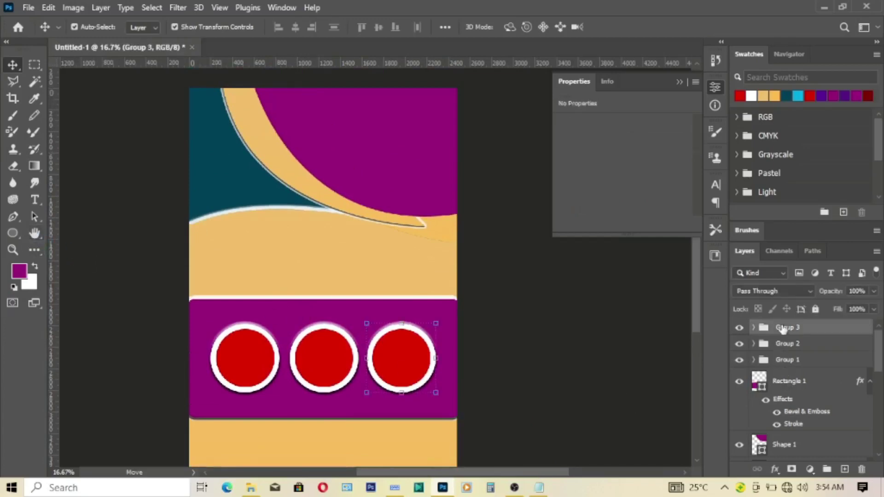
{"action": "right_click", "coordinate": [783, 328]}
{"action": "left_click", "coordinate": [690, 58]}
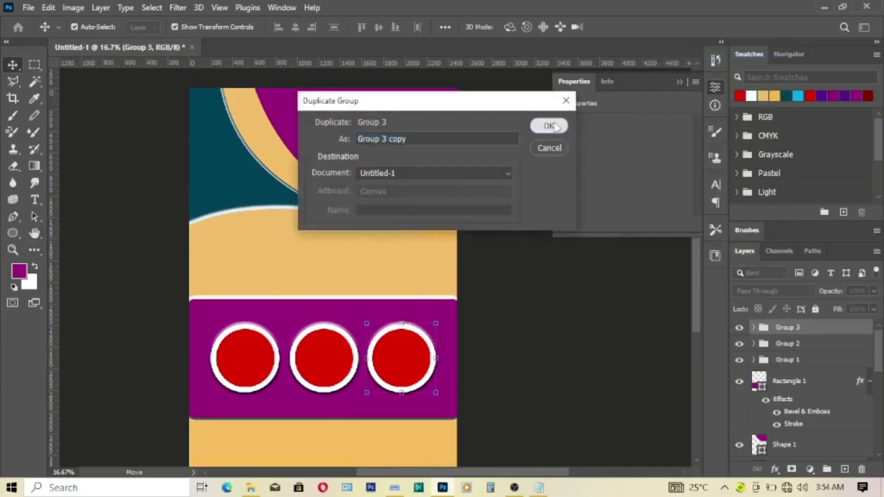
{"action": "left_click", "coordinate": [546, 125]}
{"action": "mouse_move", "coordinate": [382, 350]}
{"action": "left_mouse_down"}
{"action": "mouse_move", "coordinate": [369, 318]}
{"action": "mouse_move", "coordinate": [395, 374]}
{"action": "left_mouse_up"}
{"action": "left_click", "coordinate": [395, 489]}
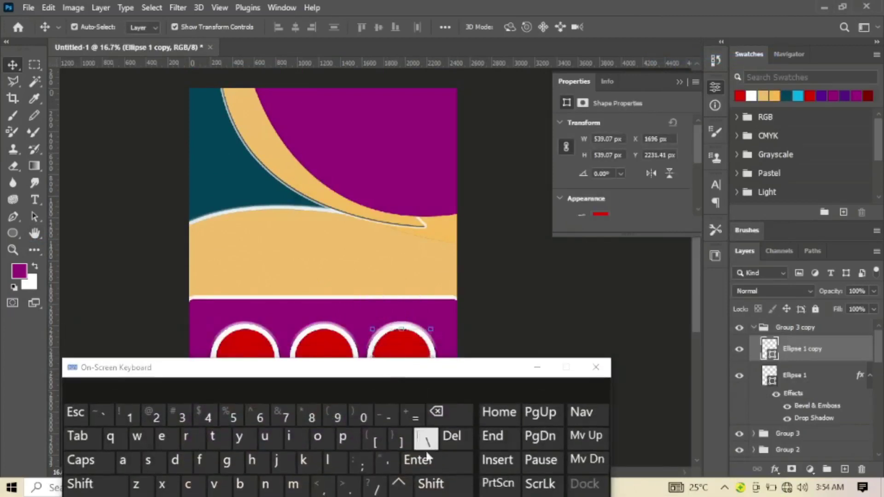
{"action": "left_click", "coordinate": [400, 484]}
{"action": "left_click", "coordinate": [400, 484]}
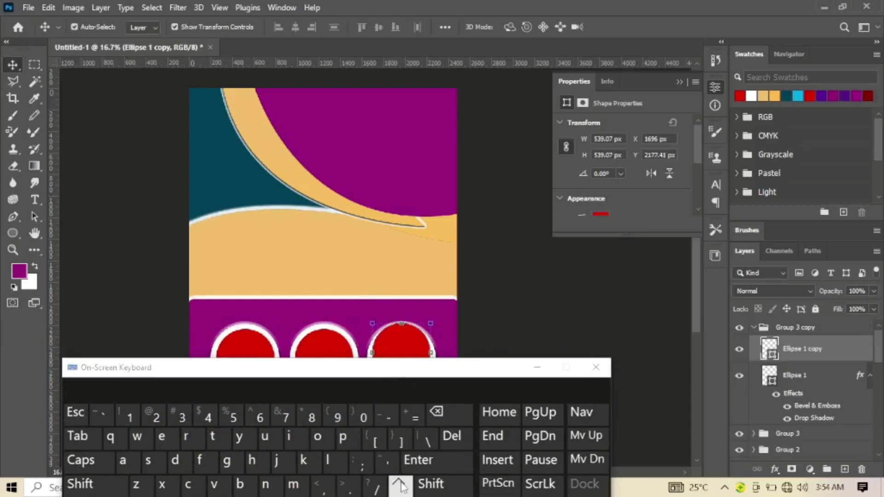
{"action": "key", "text": "ctrl+z"}
{"action": "left_click", "coordinate": [754, 328]}
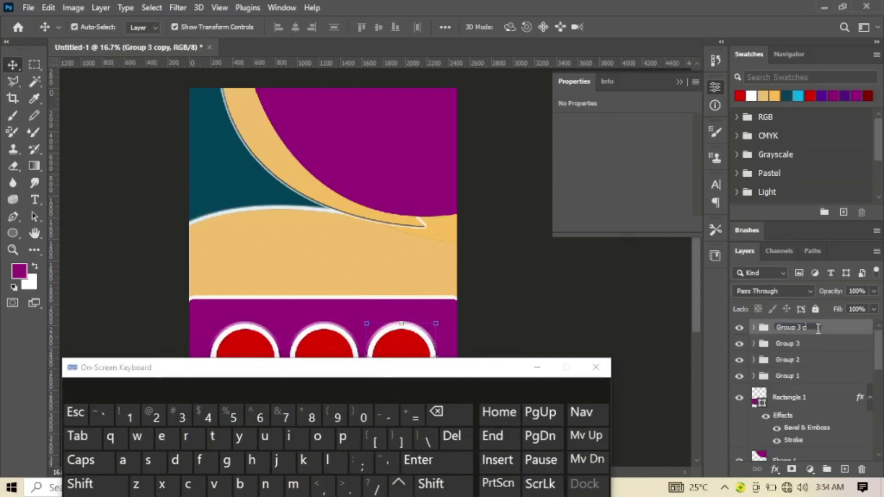
{"action": "left_click", "coordinate": [819, 327]}
{"action": "type", "text": "4"}
{"action": "left_click", "coordinate": [440, 341]}
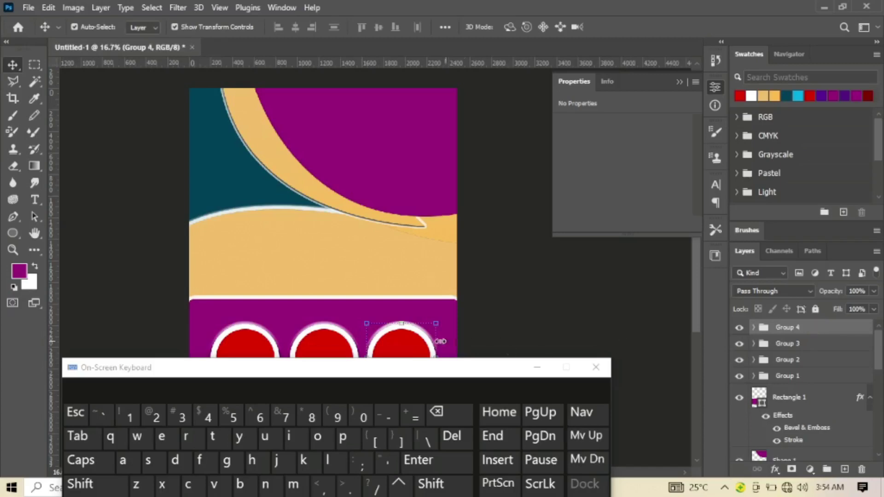
Step: Nudge the Group 4 circle upward onto the upper wave
{"action": "left_click", "coordinate": [399, 484]}
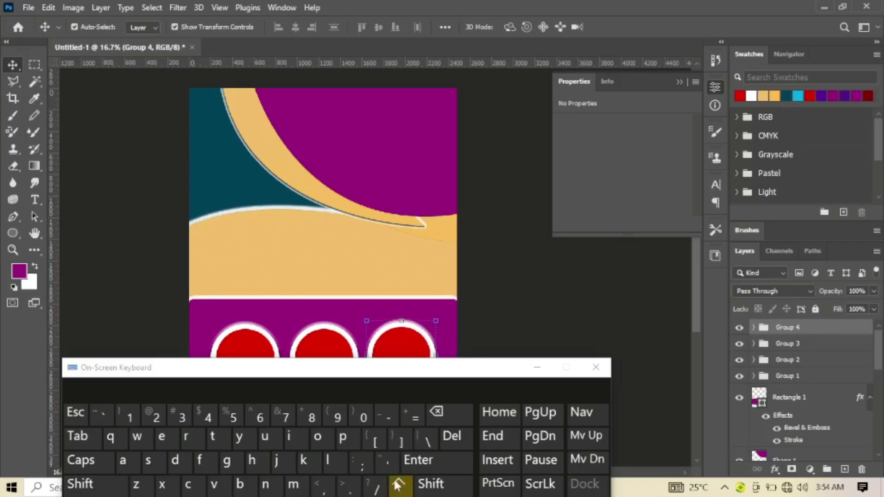
{"action": "left_click", "coordinate": [399, 485]}
{"action": "left_click", "coordinate": [398, 485]}
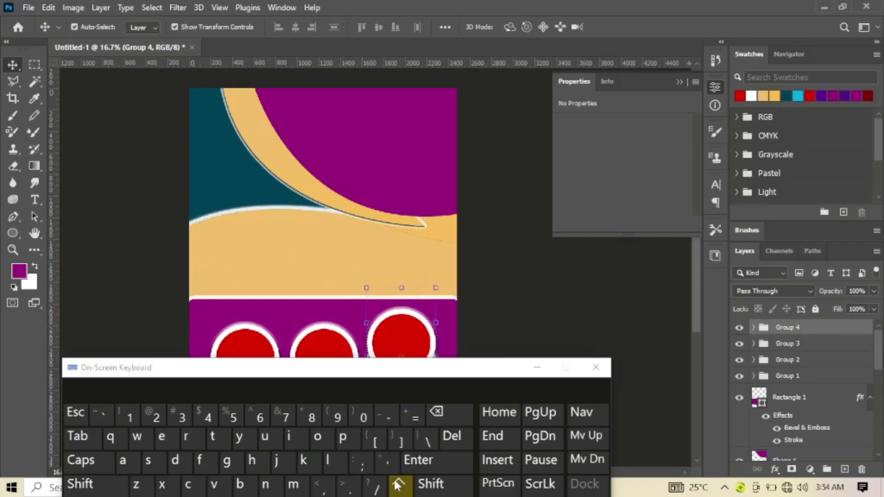
{"action": "left_click", "coordinate": [399, 485]}
{"action": "left_click", "coordinate": [399, 484]}
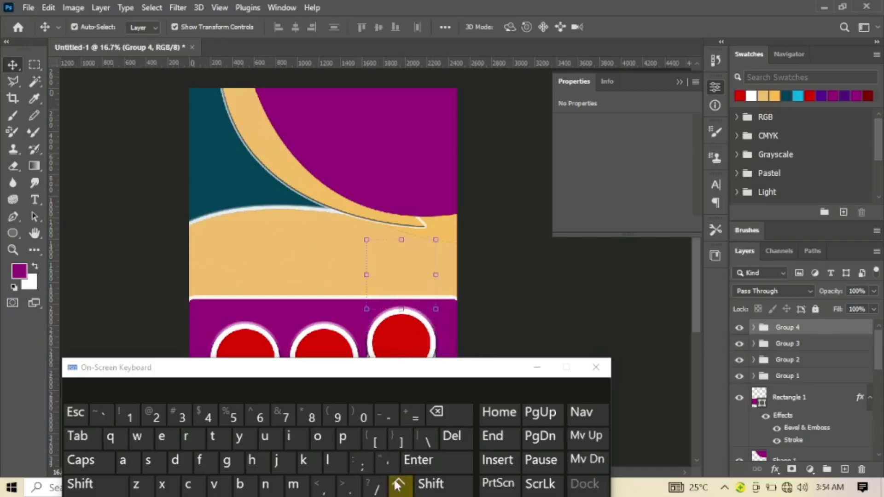
{"action": "left_click", "coordinate": [399, 484]}
{"action": "left_click", "coordinate": [399, 484]}
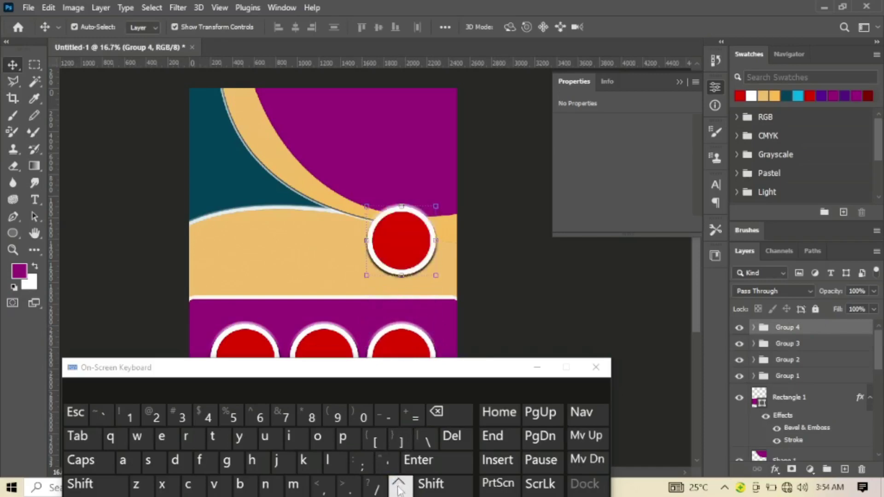
{"action": "left_click_drag", "start_coordinate": [405, 376], "coordinate": [424, 317]}
Step: Move the Group 4 circle left toward the teal wave
{"action": "left_click", "coordinate": [417, 423]}
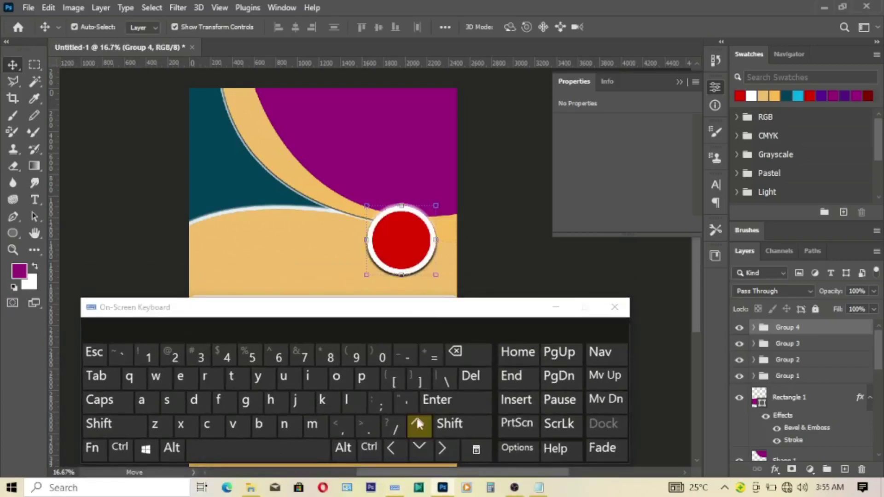
{"action": "left_click", "coordinate": [417, 423]}
{"action": "left_click", "coordinate": [391, 449]}
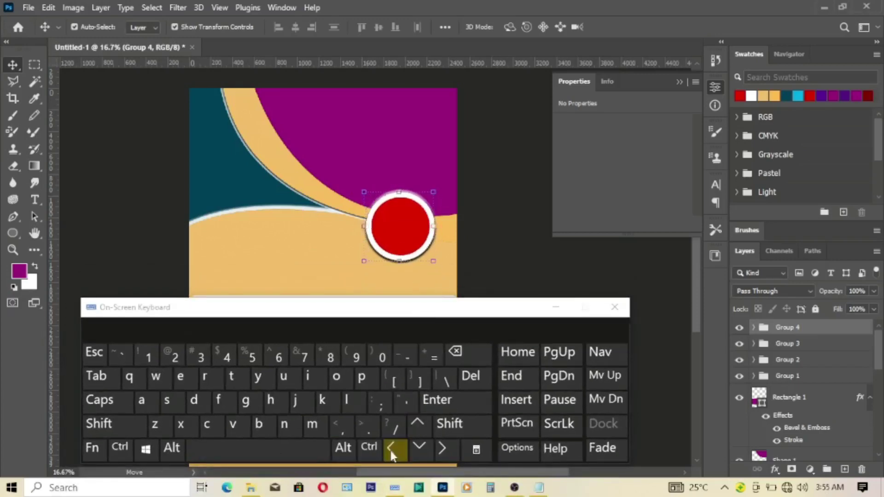
{"action": "left_click", "coordinate": [390, 449]}
{"action": "left_click", "coordinate": [390, 449]}
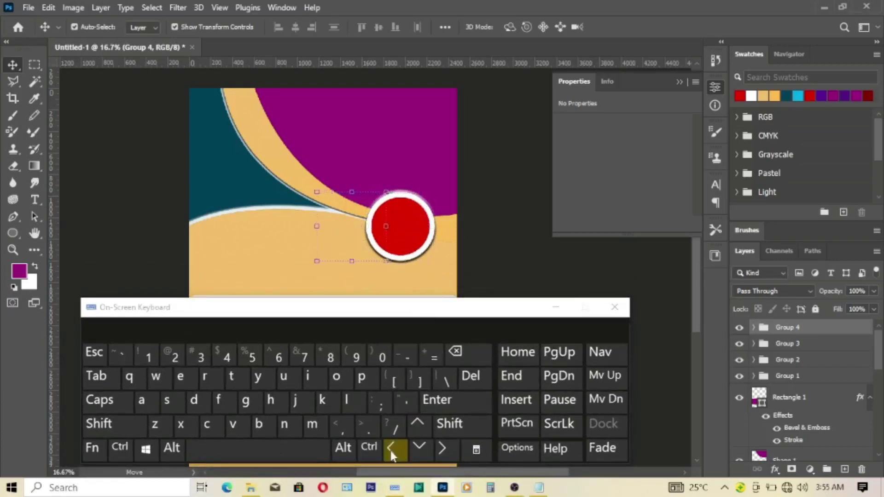
{"action": "left_click", "coordinate": [391, 452]}
{"action": "left_click", "coordinate": [390, 451]}
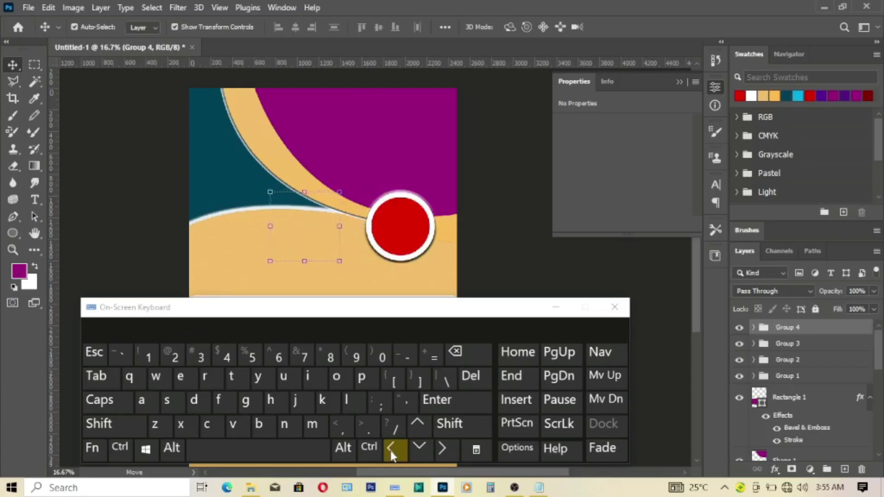
{"action": "left_click", "coordinate": [391, 451]}
{"action": "left_click", "coordinate": [390, 452]}
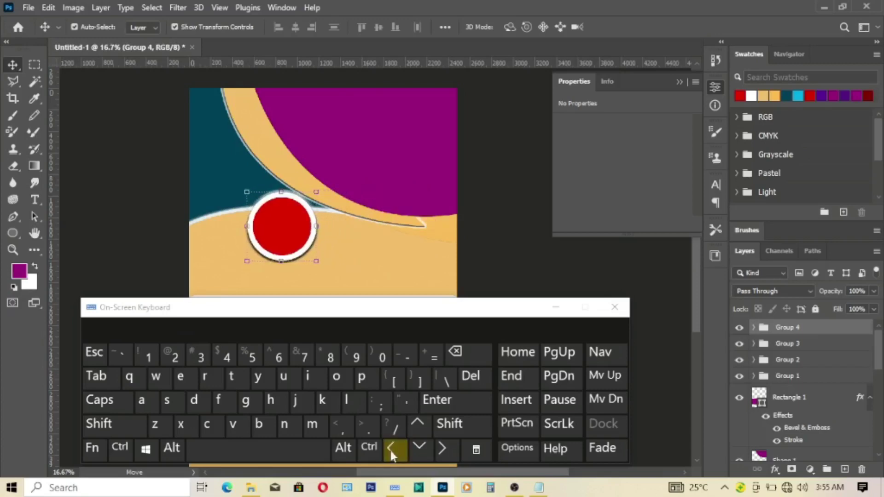
Step: Fine-tune Group 4 up onto the wave edge, then deselect it
{"action": "left_click", "coordinate": [391, 452]}
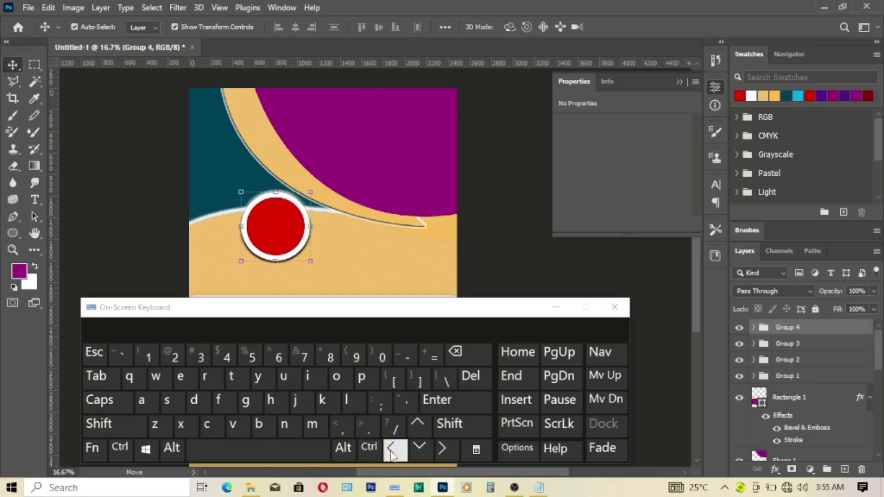
{"action": "left_click", "coordinate": [417, 424]}
{"action": "left_click", "coordinate": [417, 424]}
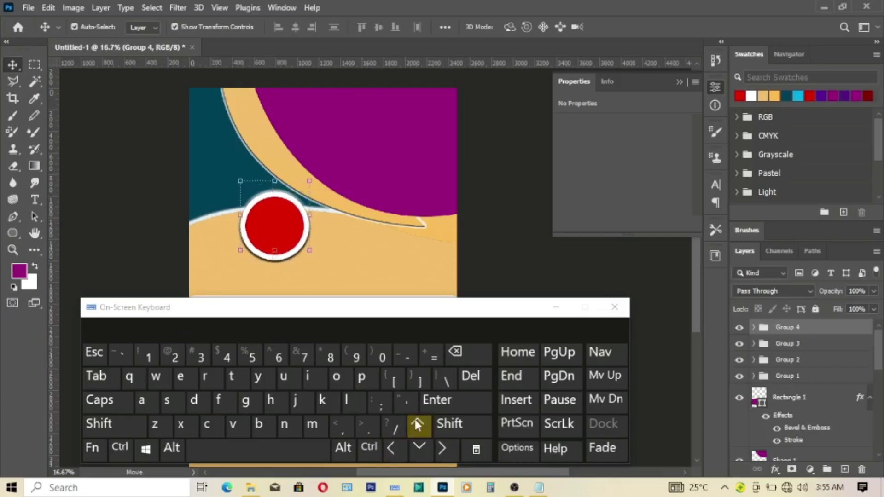
{"action": "left_click", "coordinate": [417, 424]}
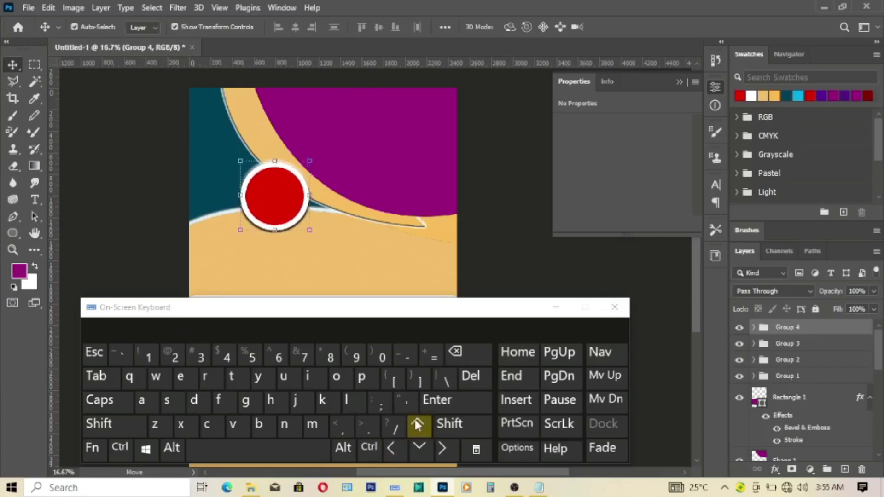
{"action": "left_click", "coordinate": [418, 423]}
{"action": "left_click", "coordinate": [556, 307]}
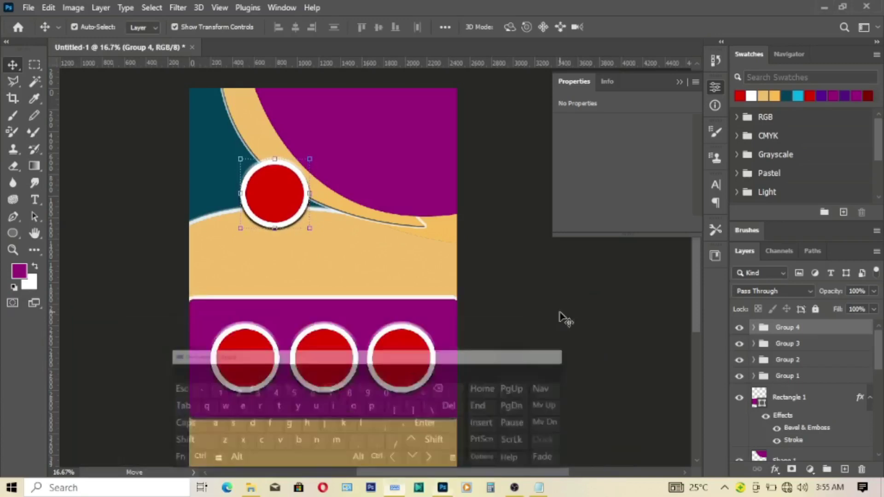
{"action": "left_click", "coordinate": [530, 278]}
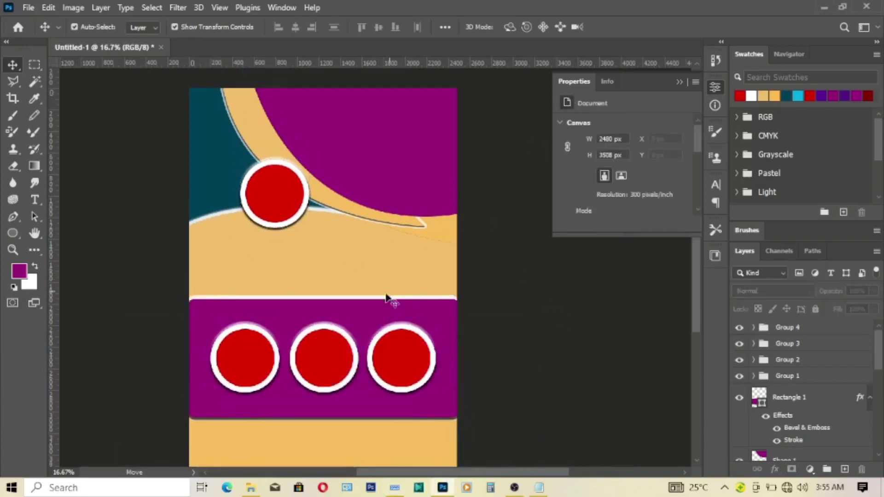
Step: Draw a 666×211 px rectangle on the magenta band's top edge
{"action": "right_click", "coordinate": [13, 233]}
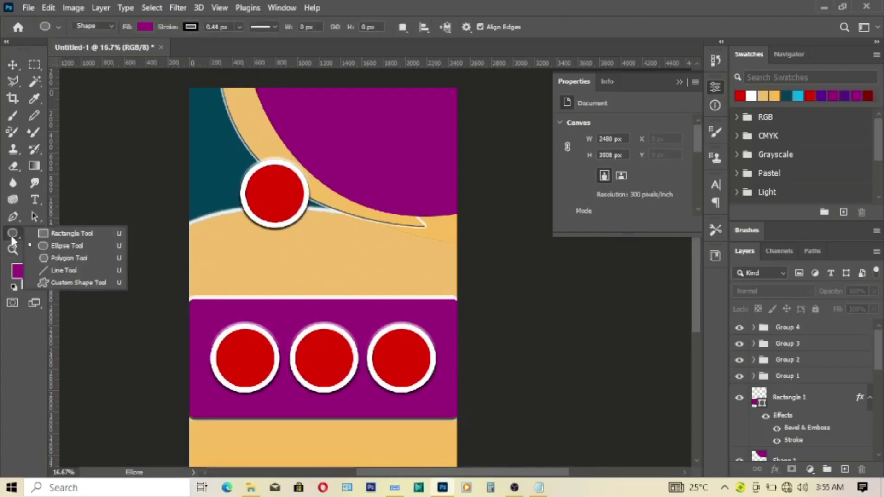
{"action": "left_click", "coordinate": [64, 230]}
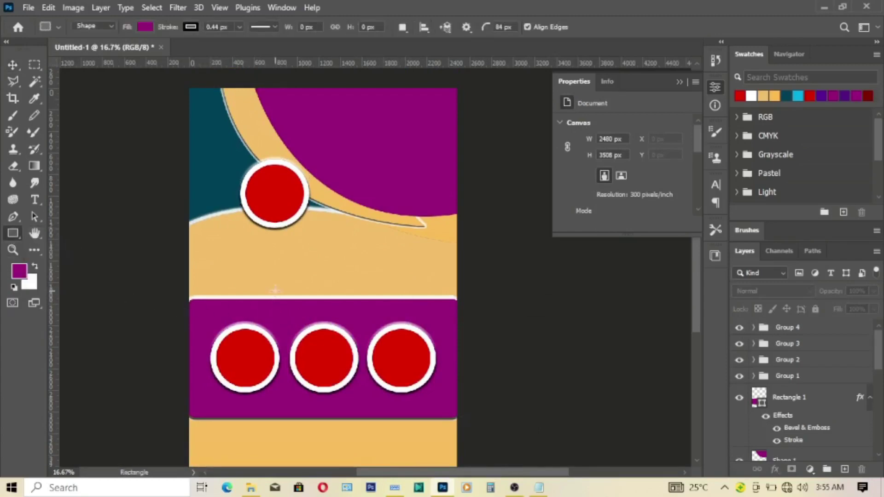
{"action": "left_click_drag", "start_coordinate": [275, 290], "coordinate": [338, 313]}
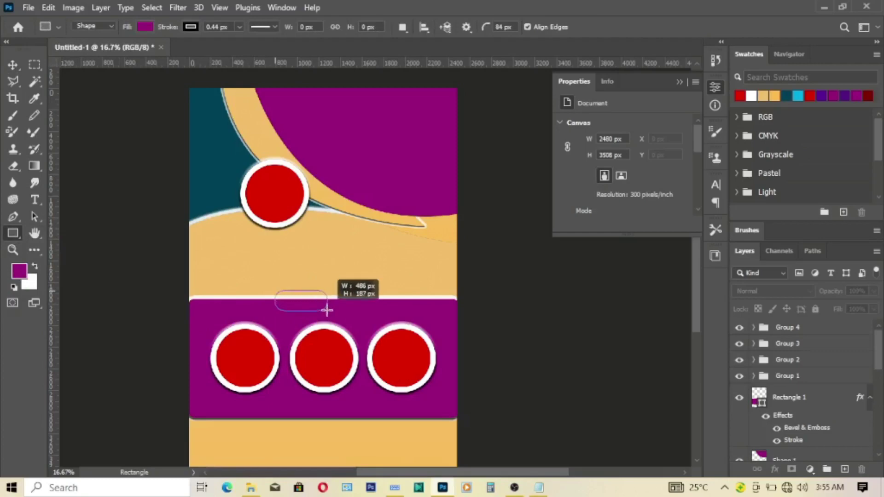
{"action": "left_click_drag", "start_coordinate": [338, 313], "coordinate": [347, 313]}
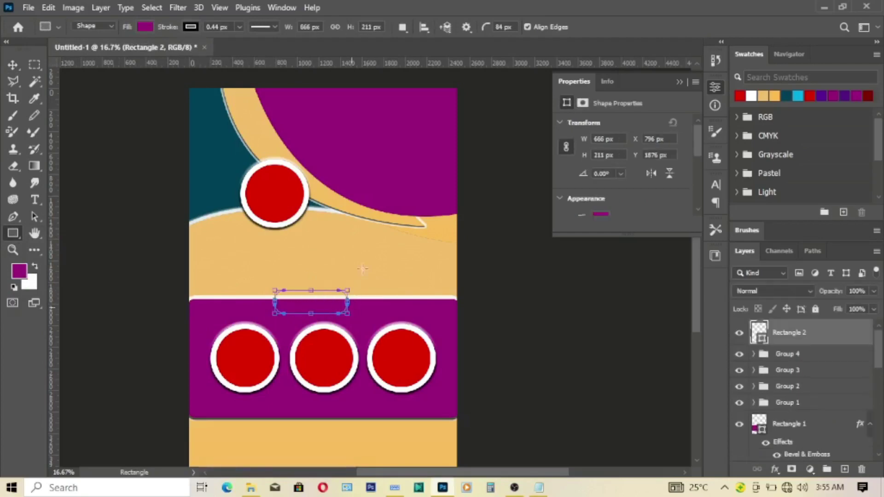
Step: Lower the rectangle's corner radius and set its fill to white
{"action": "left_click_drag", "start_coordinate": [486, 29], "coordinate": [483, 30]}
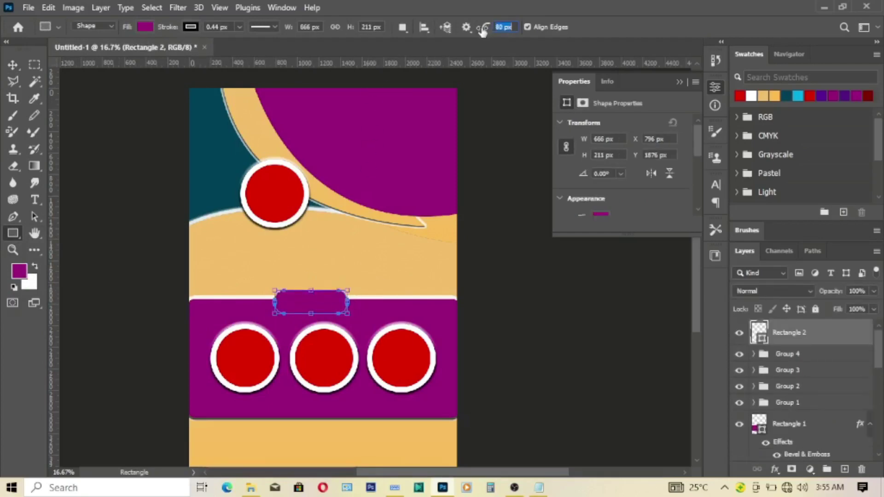
{"action": "left_click", "coordinate": [14, 69]}
{"action": "left_click_drag", "start_coordinate": [695, 146], "coordinate": [695, 196]}
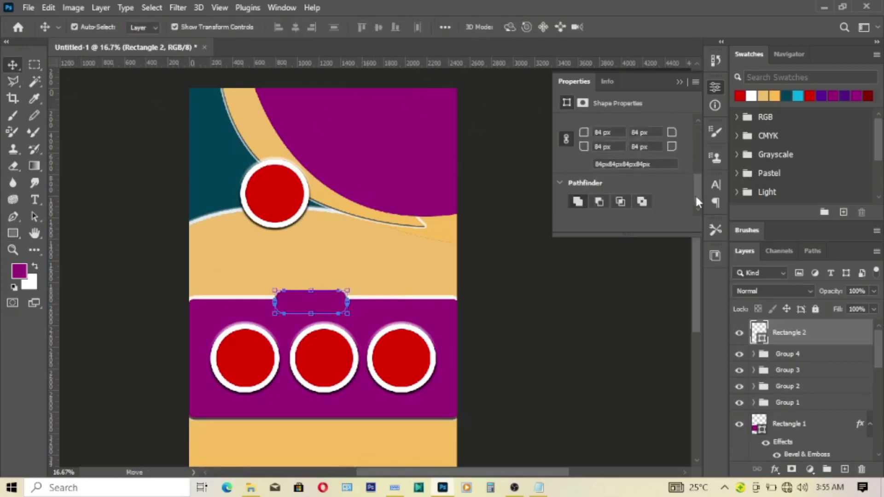
{"action": "left_click_drag", "start_coordinate": [618, 134], "coordinate": [571, 138]}
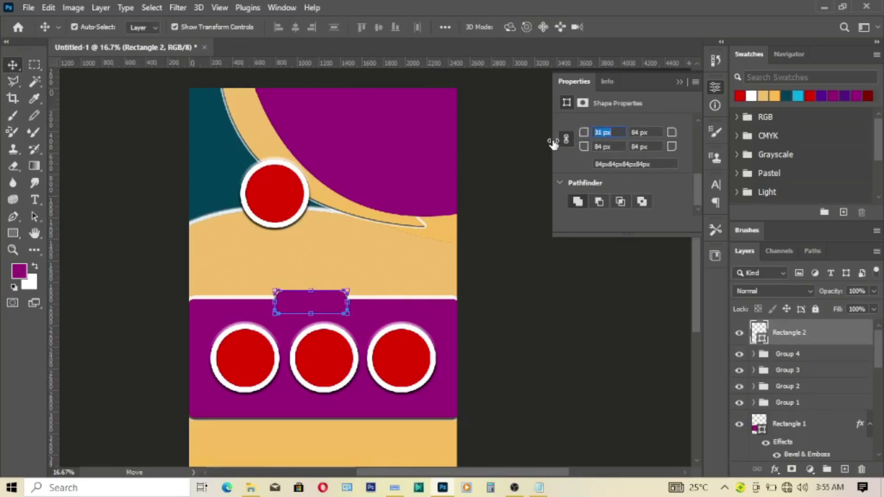
{"action": "left_click_drag", "start_coordinate": [550, 144], "coordinate": [548, 144]}
{"action": "left_click_drag", "start_coordinate": [692, 194], "coordinate": [690, 170]}
{"action": "left_click", "coordinate": [599, 132]}
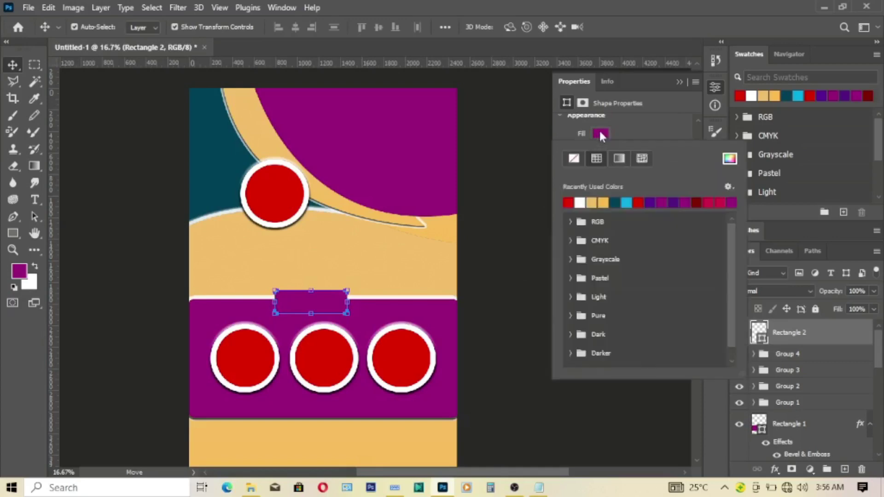
{"action": "left_click", "coordinate": [582, 202]}
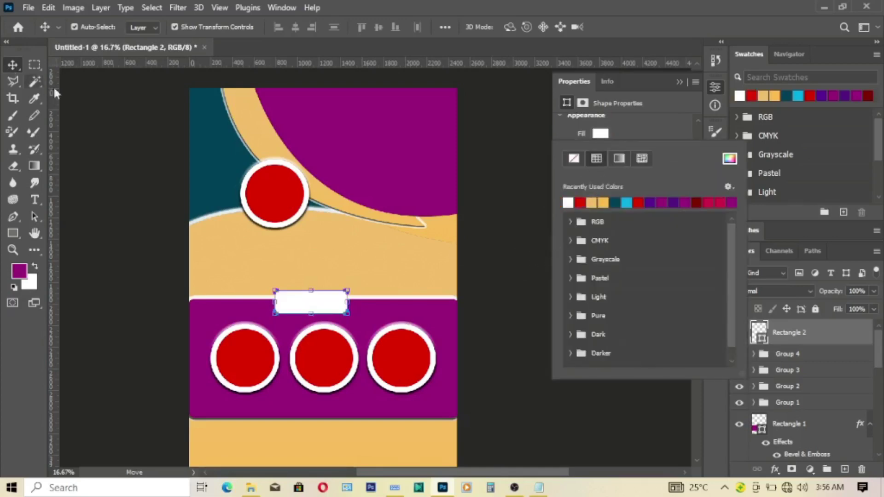
{"action": "left_click", "coordinate": [493, 274]}
Step: Centre the white tab horizontally on the canvas and nudge it up onto the band edge
{"action": "left_click", "coordinate": [325, 305]}
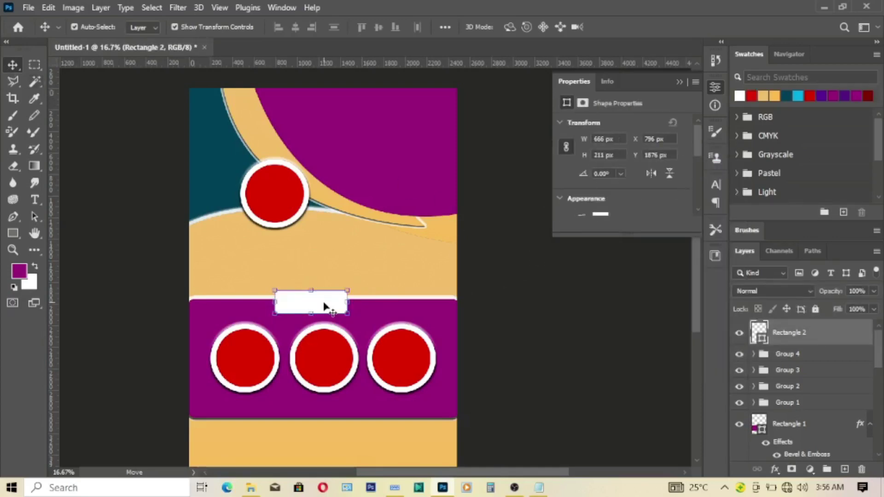
{"action": "key", "text": "ctrl+a"}
{"action": "left_click", "coordinate": [300, 27]}
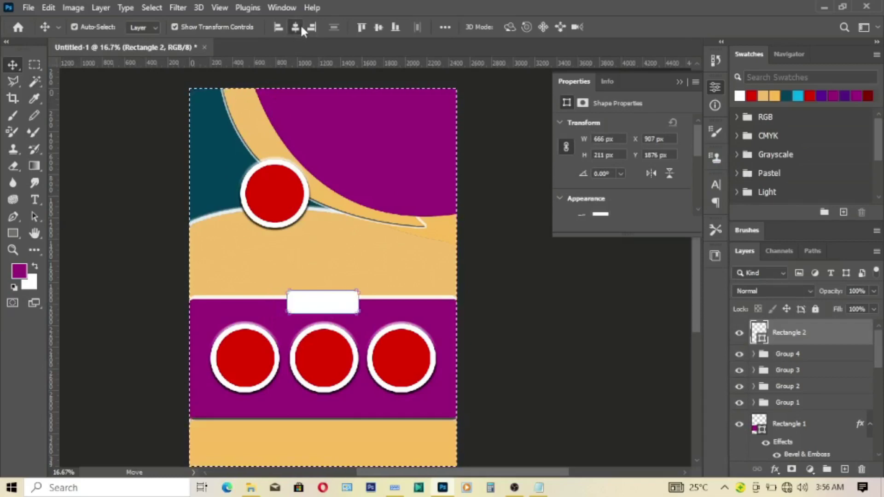
{"action": "key", "text": "shift+Up"}
{"action": "key", "text": "shift+Up"}
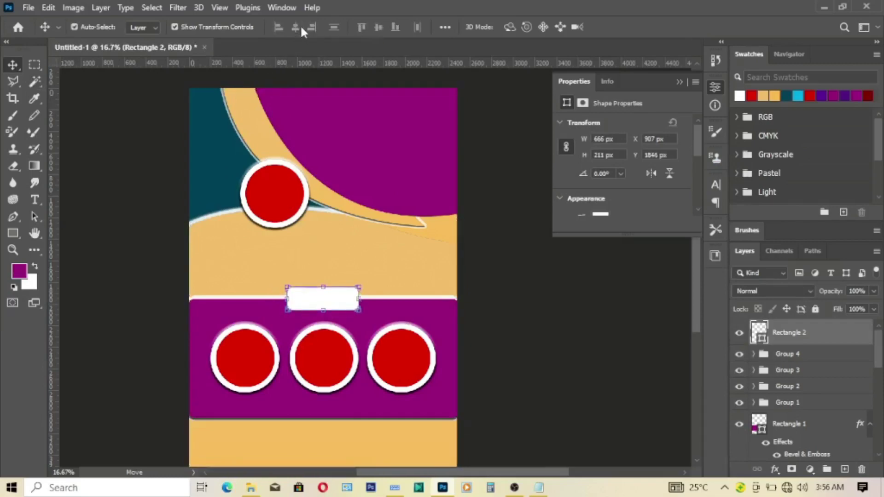
{"action": "key", "text": "shift+Up"}
{"action": "left_click", "coordinate": [523, 342]}
{"action": "left_click", "coordinate": [680, 82]}
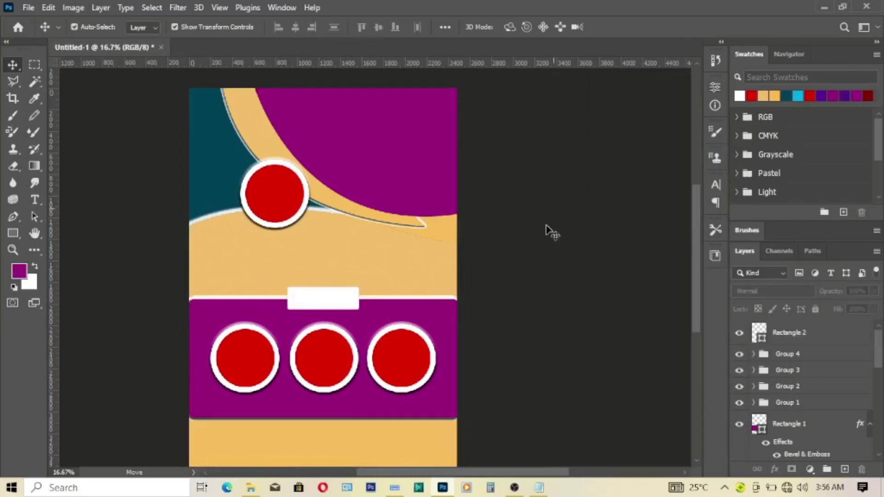
Step: Place the gobe photo from the ENJOYMENTFAST FOOD folder as a linked image above Shape 1
{"action": "left_click", "coordinate": [416, 143]}
{"action": "mouse_move", "coordinate": [442, 488]}
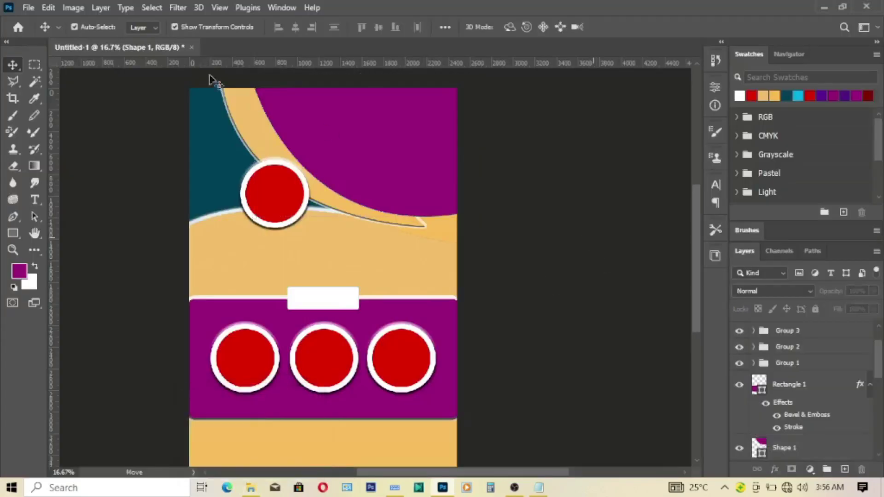
{"action": "left_click", "coordinate": [29, 7]}
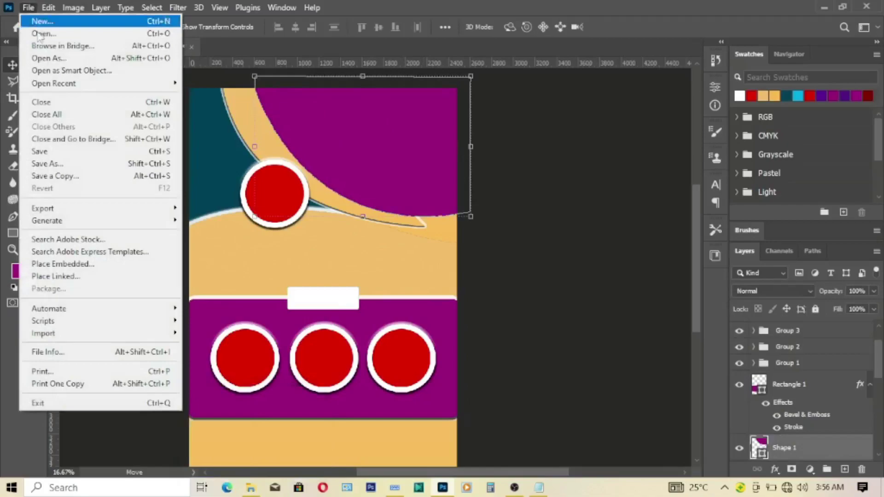
{"action": "left_click", "coordinate": [64, 276]}
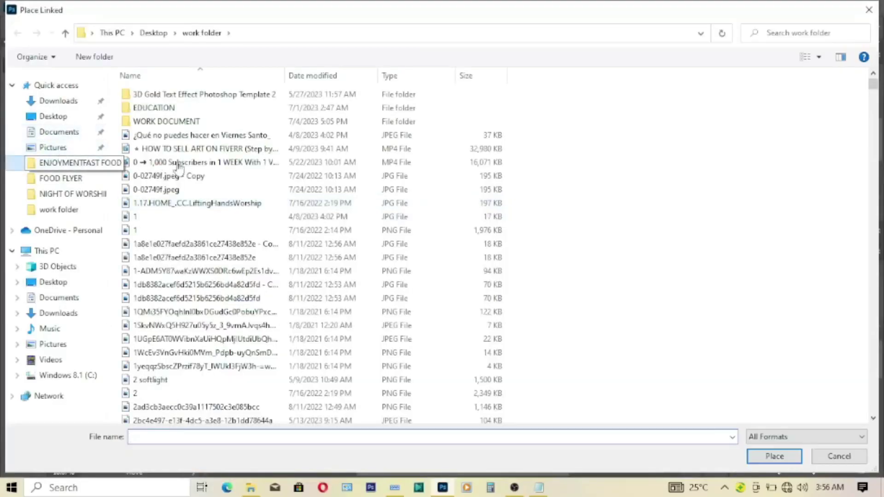
{"action": "left_click", "coordinate": [69, 162]}
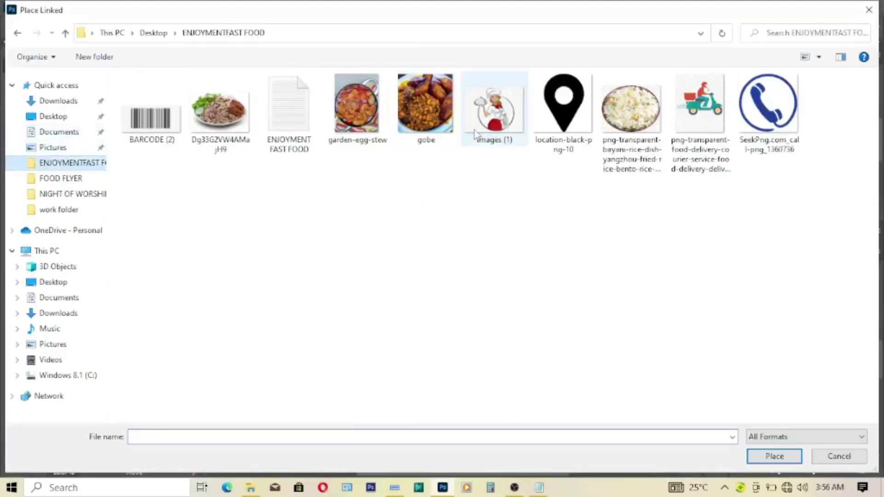
{"action": "left_click", "coordinate": [426, 126]}
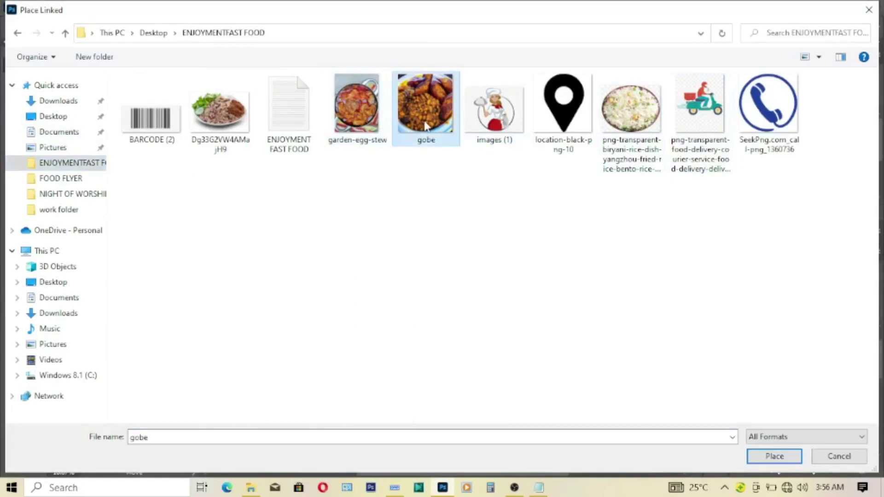
{"action": "left_click", "coordinate": [775, 456]}
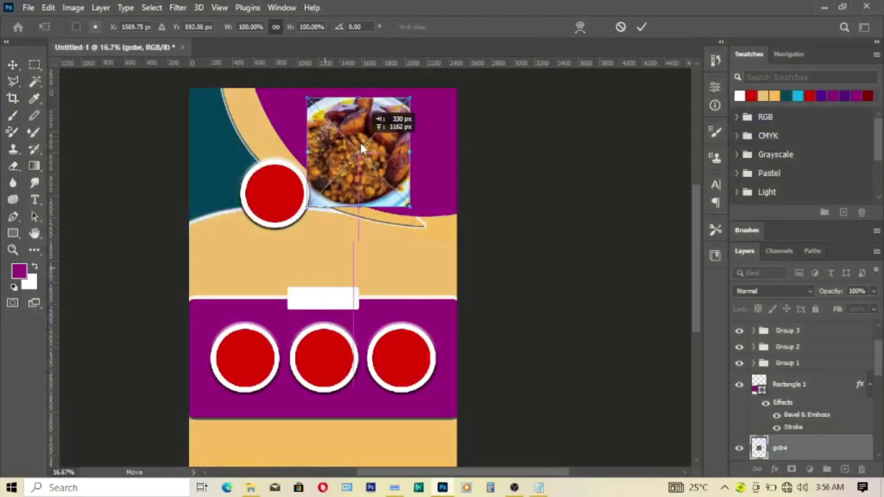
Step: Move the photo to the upper right, scaled to 196.59% and rotated -30.68°
{"action": "left_click_drag", "start_coordinate": [325, 271], "coordinate": [387, 147]}
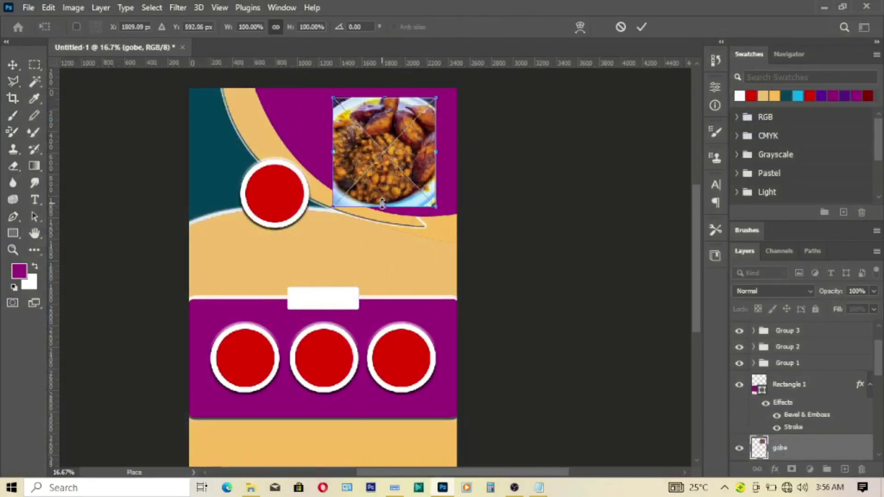
{"action": "left_click_drag", "start_coordinate": [382, 204], "coordinate": [397, 248]}
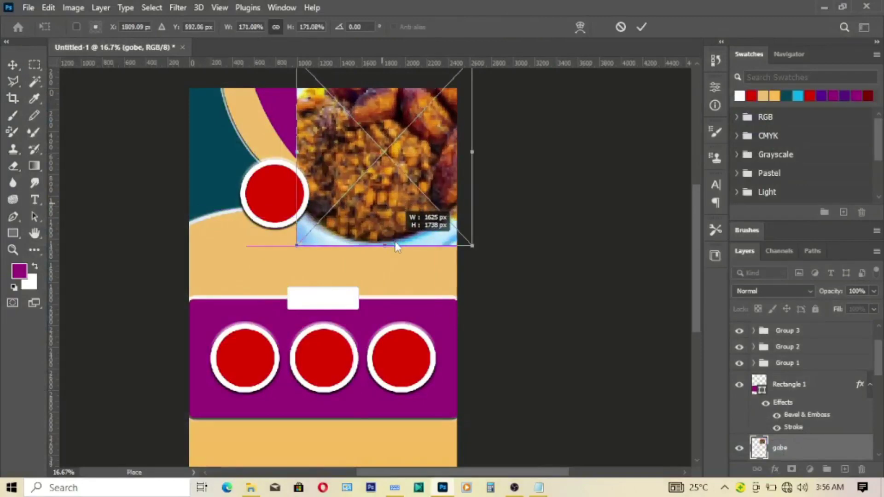
{"action": "left_click_drag", "start_coordinate": [483, 162], "coordinate": [477, 108]}
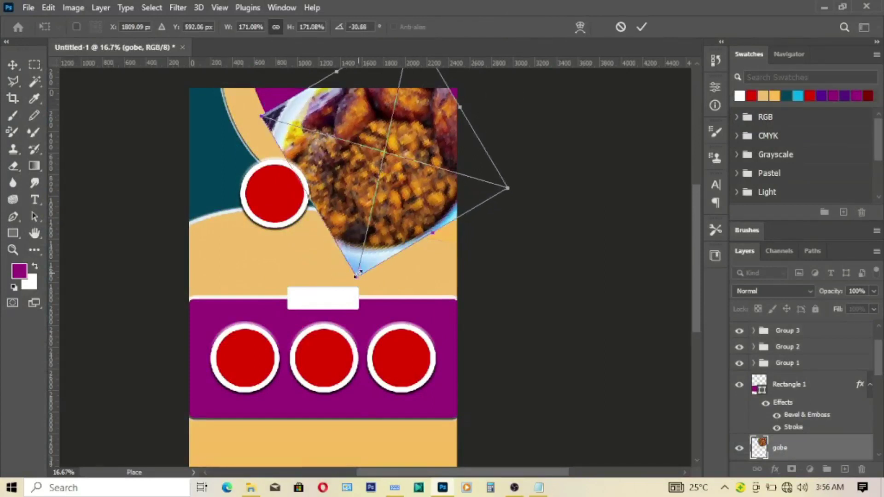
{"action": "left_click_drag", "start_coordinate": [357, 278], "coordinate": [353, 295]}
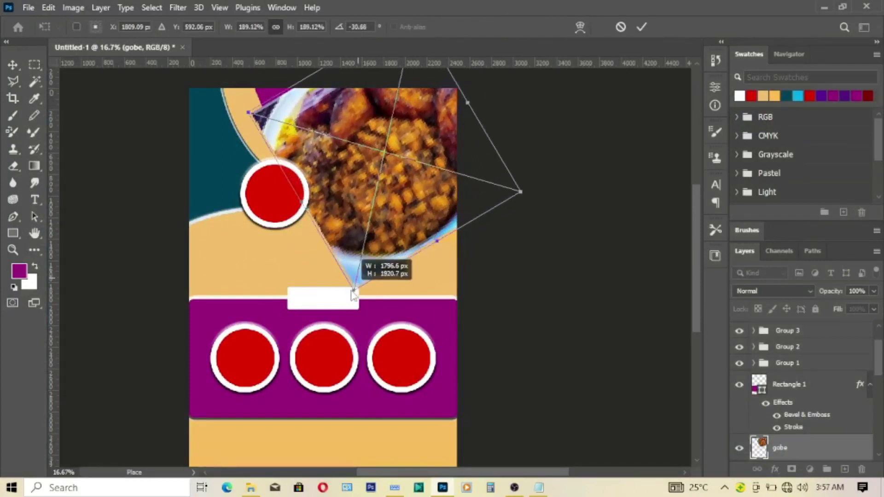
{"action": "left_click_drag", "start_coordinate": [377, 247], "coordinate": [372, 230]}
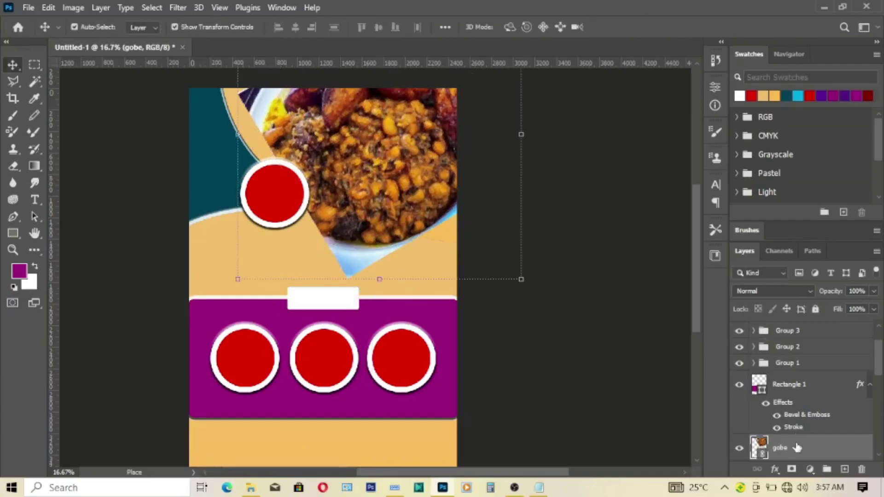
Step: Clip the gobe photo into the top wave shape with a clipping mask
{"action": "right_click", "coordinate": [783, 448]}
{"action": "left_click", "coordinate": [731, 339]}
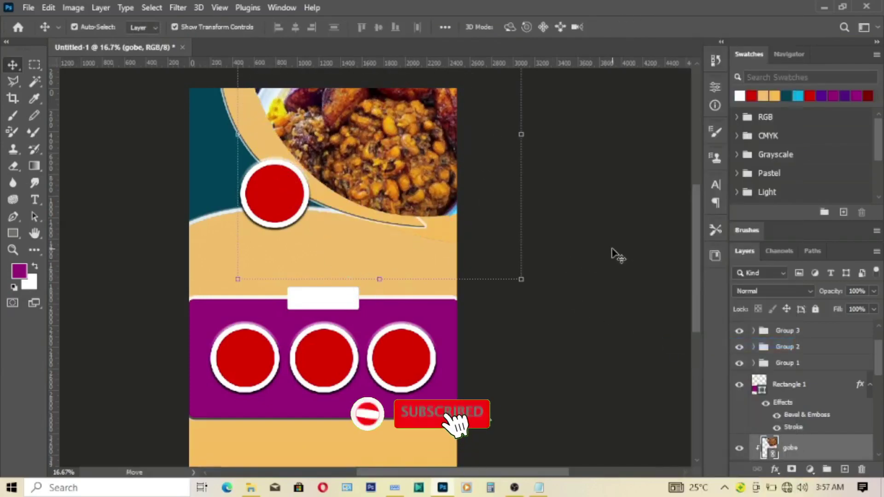
{"action": "left_click", "coordinate": [597, 252]}
Step: Duplicate the first red circle and place the garden-egg-stew photo as a linked image
{"action": "left_click", "coordinate": [252, 353]}
{"action": "key", "text": "ctrl+j"}
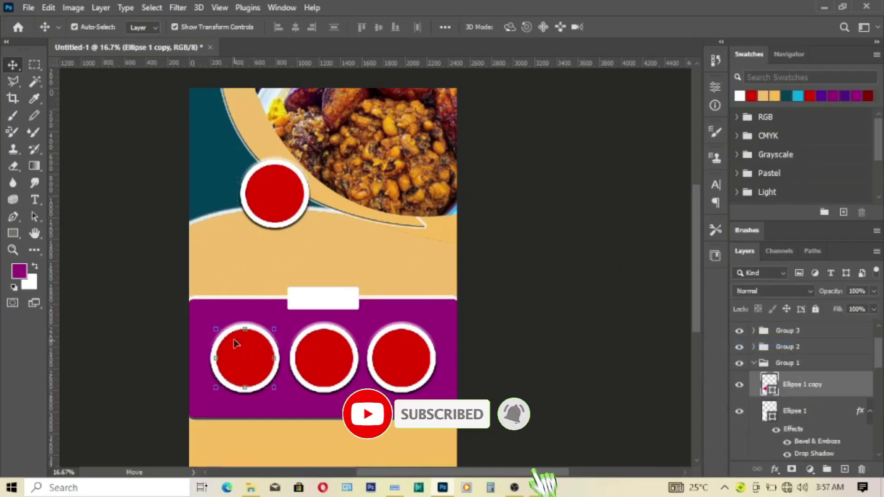
{"action": "left_click", "coordinate": [29, 8]}
{"action": "left_click", "coordinate": [64, 277]}
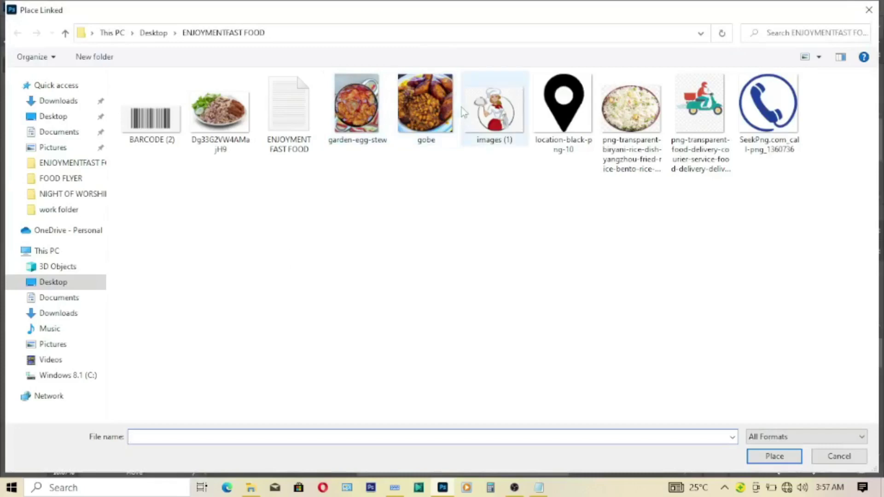
{"action": "left_click", "coordinate": [362, 111]}
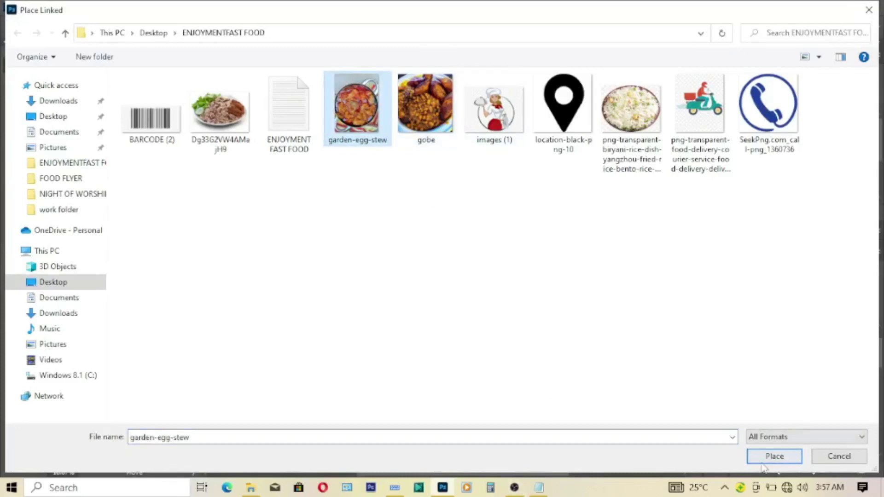
{"action": "left_click", "coordinate": [775, 456]}
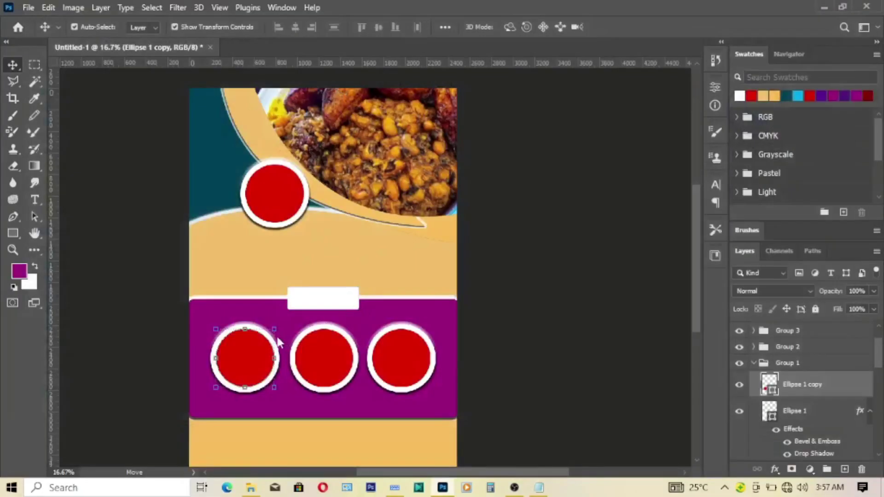
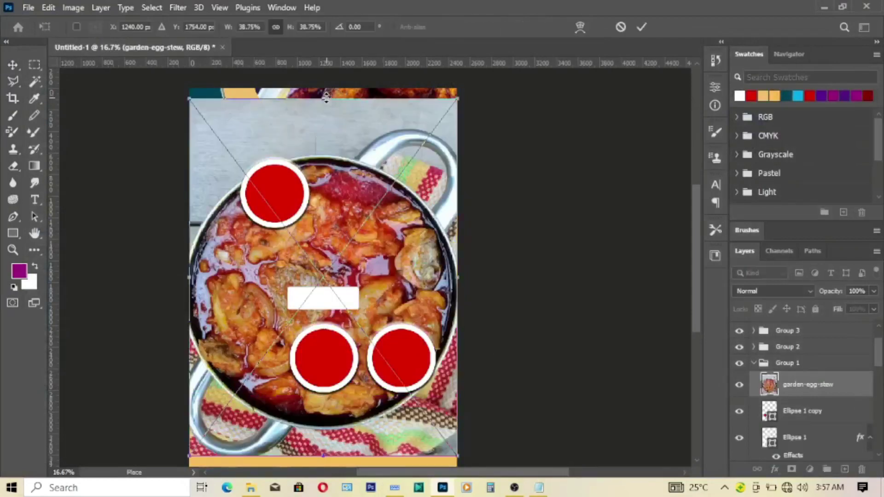
Step: Shrink the garden-egg-stew photo and position it over the left circle
{"action": "left_click_drag", "start_coordinate": [325, 98], "coordinate": [331, 176]}
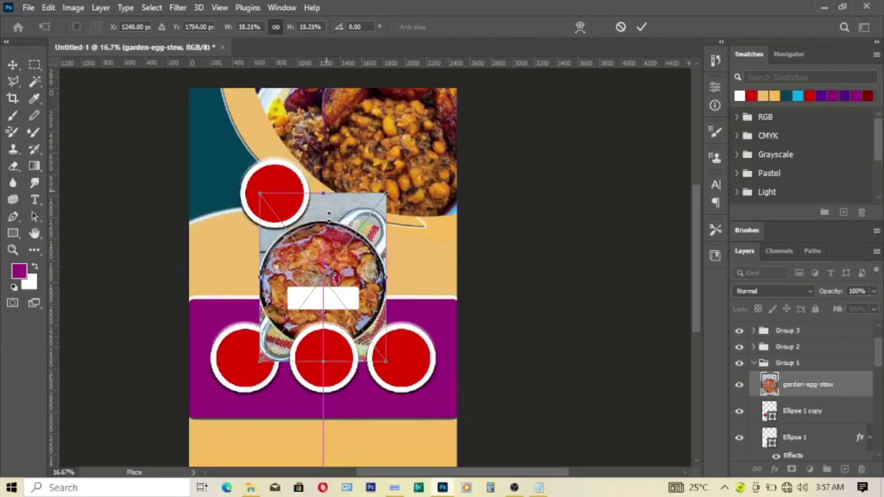
{"action": "mouse_move", "coordinate": [318, 281]}
{"action": "left_mouse_down"}
{"action": "mouse_move", "coordinate": [297, 302]}
{"action": "mouse_move", "coordinate": [243, 295]}
{"action": "mouse_move", "coordinate": [245, 310]}
{"action": "left_mouse_up"}
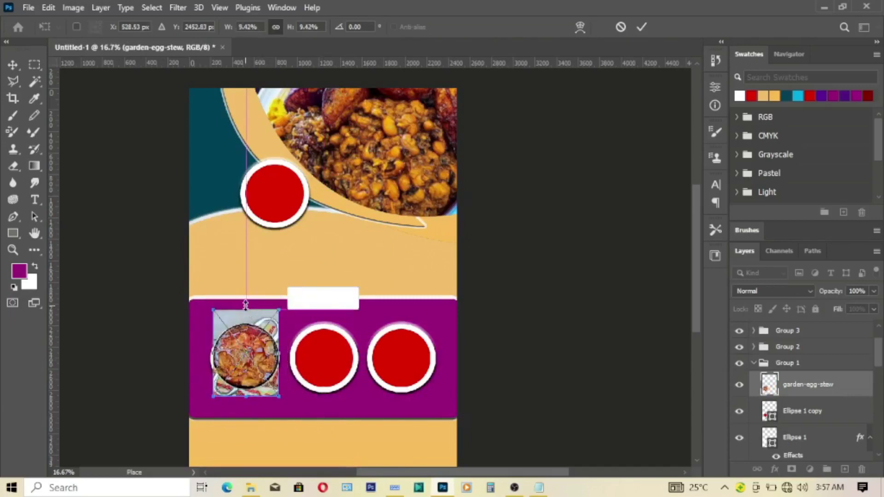
{"action": "left_click", "coordinate": [643, 26]}
Step: Clip the stew photo into the left circle and resize it to fit
{"action": "right_click", "coordinate": [795, 385]}
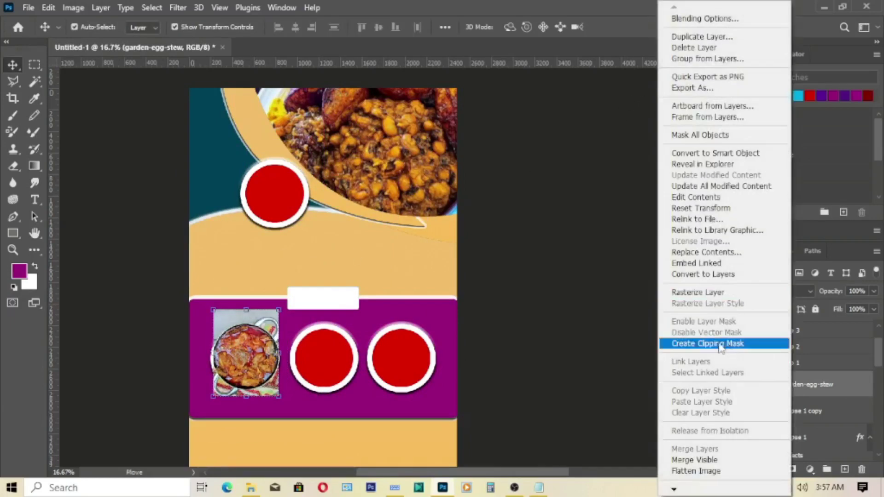
{"action": "left_click", "coordinate": [721, 344]}
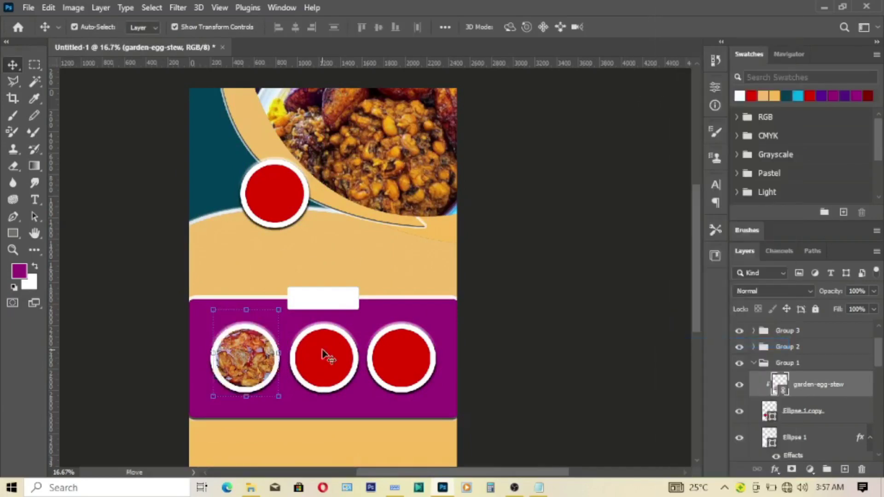
{"action": "left_click", "coordinate": [261, 360]}
{"action": "left_click_drag", "start_coordinate": [244, 307], "coordinate": [246, 320]}
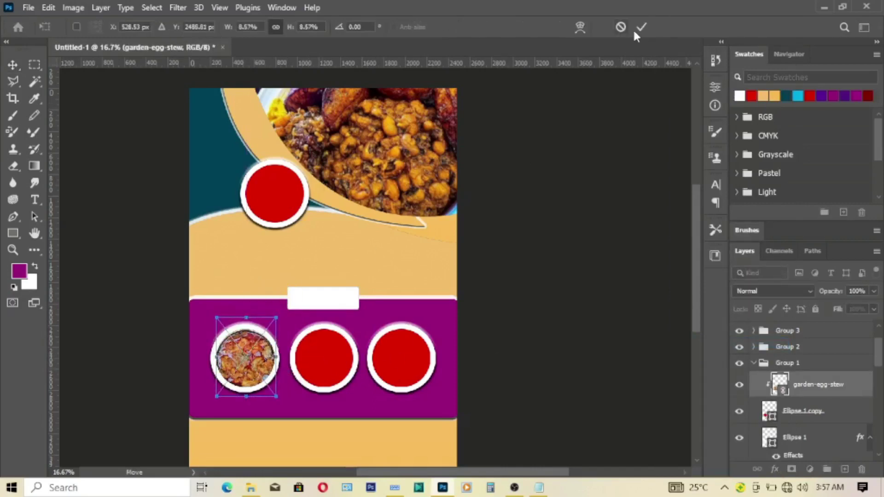
{"action": "left_click", "coordinate": [642, 27]}
{"action": "left_click", "coordinate": [317, 358]}
Step: Place the linked fried-rice image and scale it down over the middle circle
{"action": "left_click", "coordinate": [28, 7]}
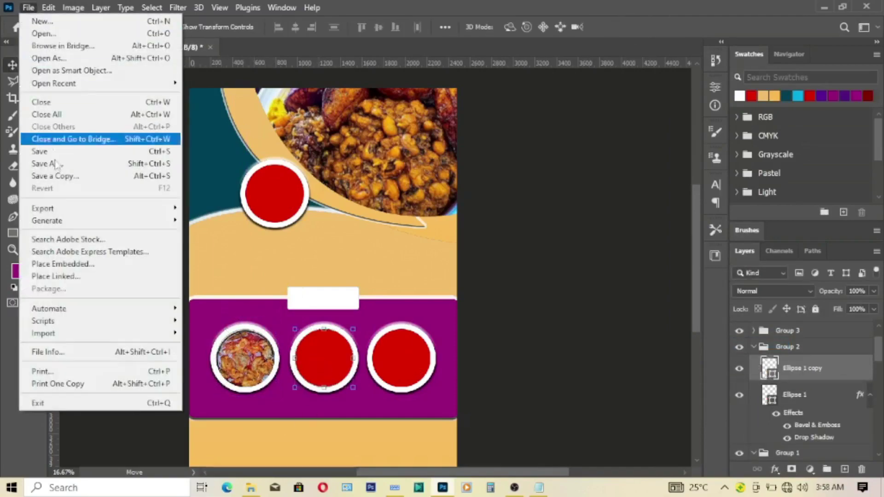
{"action": "left_click", "coordinate": [56, 276]}
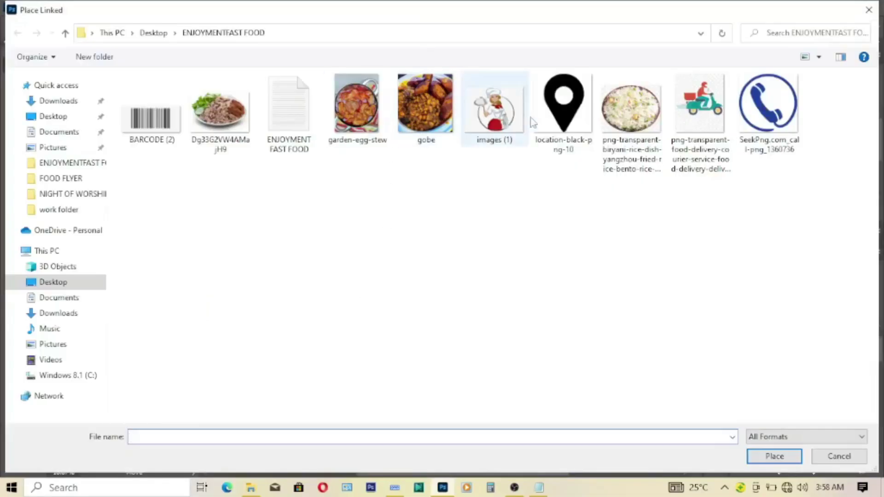
{"action": "left_click", "coordinate": [632, 110]}
{"action": "left_click", "coordinate": [778, 457]}
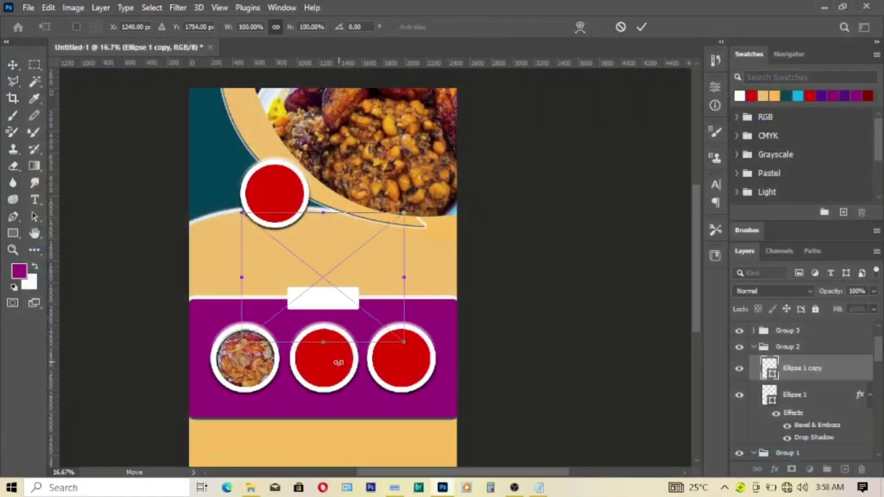
{"action": "left_click_drag", "start_coordinate": [324, 216], "coordinate": [328, 328]}
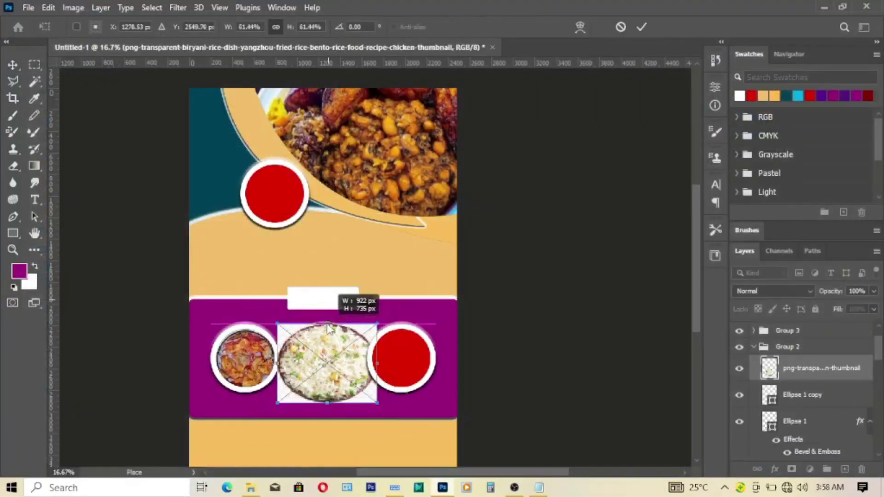
{"action": "left_click_drag", "start_coordinate": [328, 326], "coordinate": [335, 367]}
{"action": "left_click", "coordinate": [642, 27]}
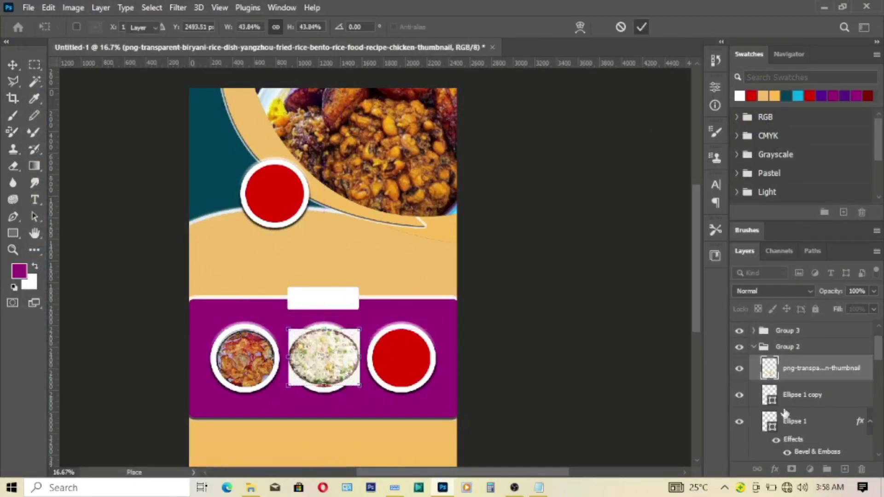
Step: Clip the rice image into the middle circle and nudge it slightly down
{"action": "right_click", "coordinate": [794, 372]}
{"action": "left_click", "coordinate": [700, 343]}
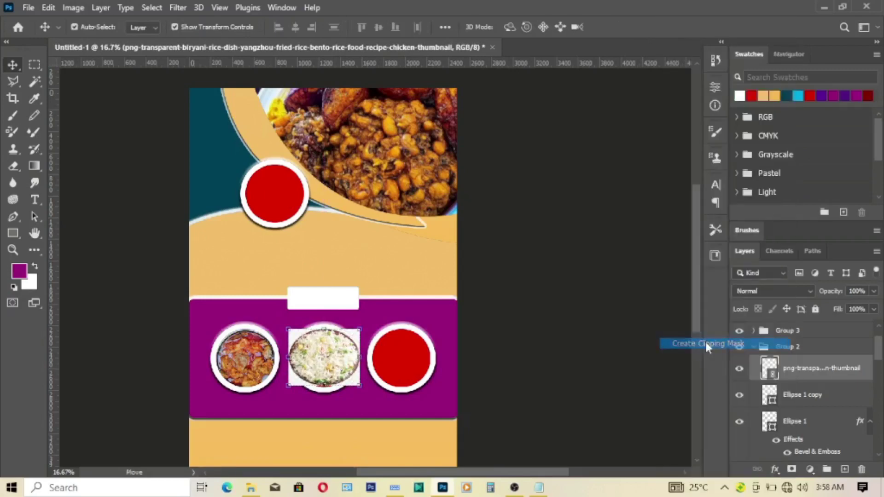
{"action": "left_click_drag", "start_coordinate": [326, 374], "coordinate": [361, 388]}
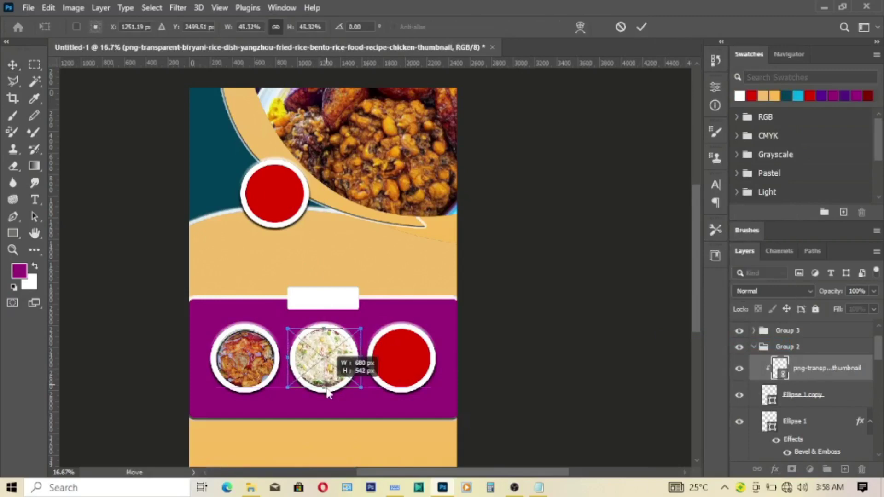
{"action": "left_click", "coordinate": [637, 27]}
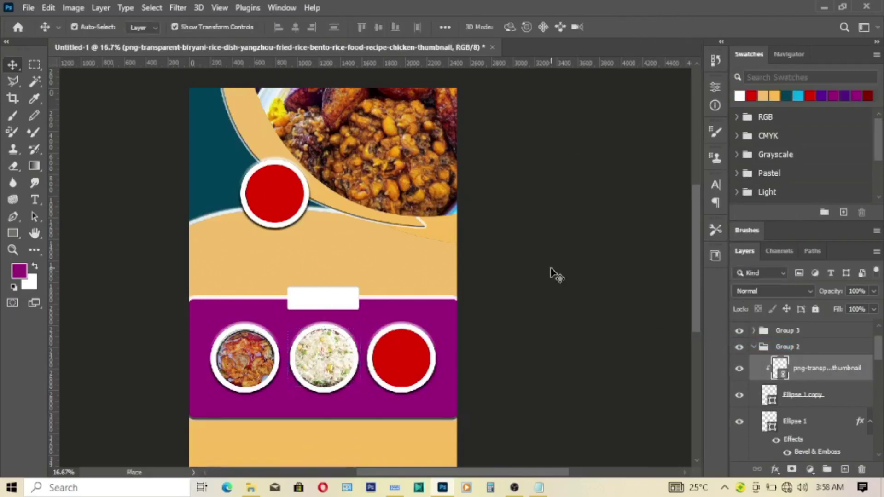
{"action": "left_click", "coordinate": [394, 353]}
Step: Place the linked Dg33G2VW4AMajH9 plate image at about 36% over the right circle
{"action": "left_click", "coordinate": [27, 6]}
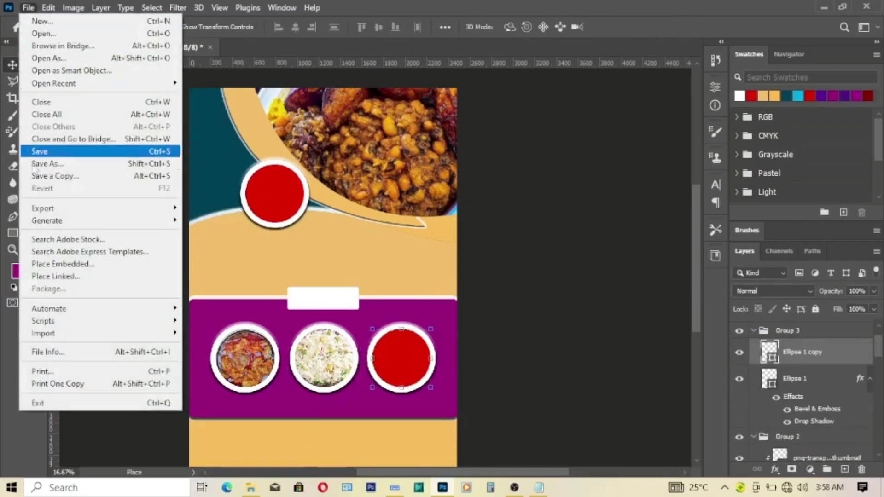
{"action": "left_click", "coordinate": [58, 282]}
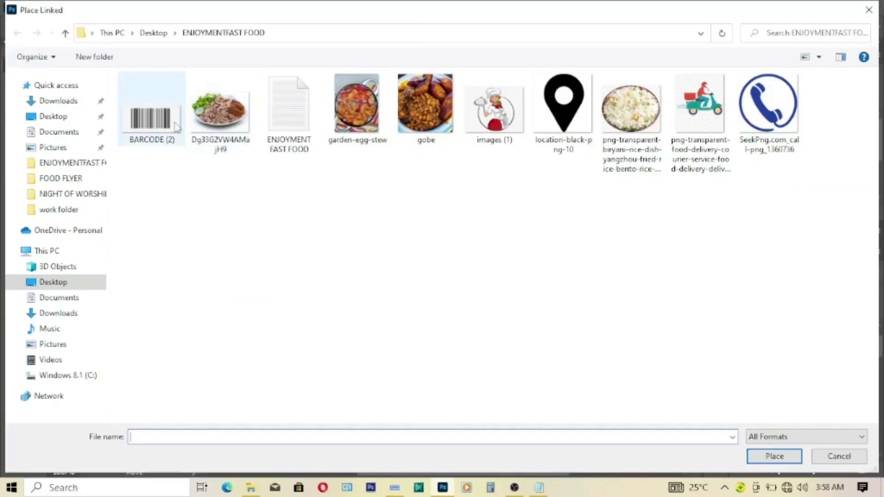
{"action": "left_click", "coordinate": [221, 120]}
{"action": "left_click", "coordinate": [770, 454]}
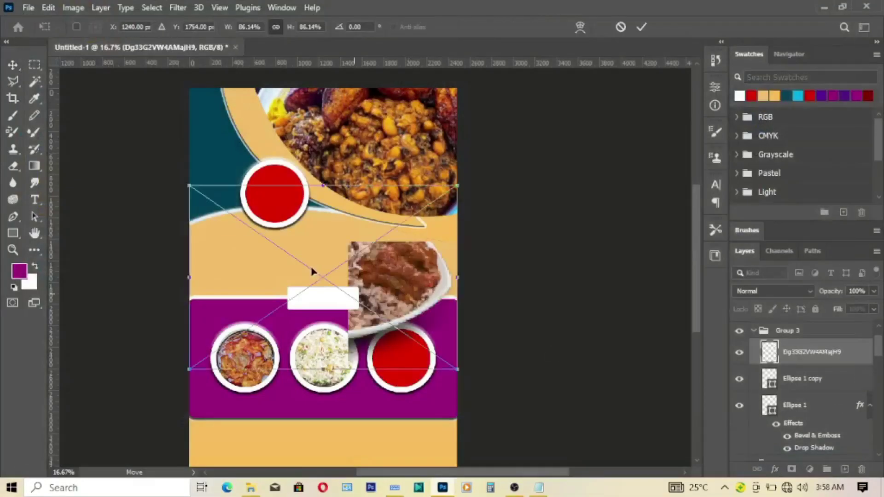
{"action": "left_click_drag", "start_coordinate": [410, 341], "coordinate": [410, 342]}
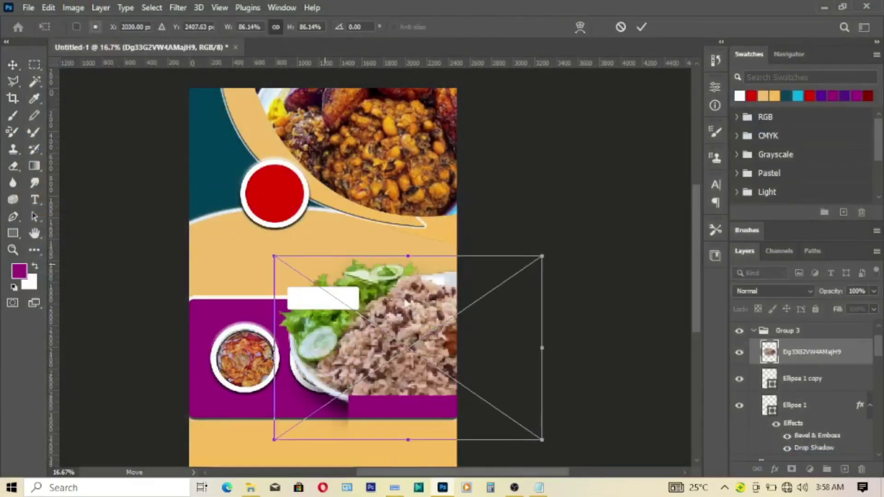
{"action": "left_click_drag", "start_coordinate": [409, 256], "coordinate": [410, 312]}
{"action": "left_click_drag", "start_coordinate": [407, 342], "coordinate": [405, 352]}
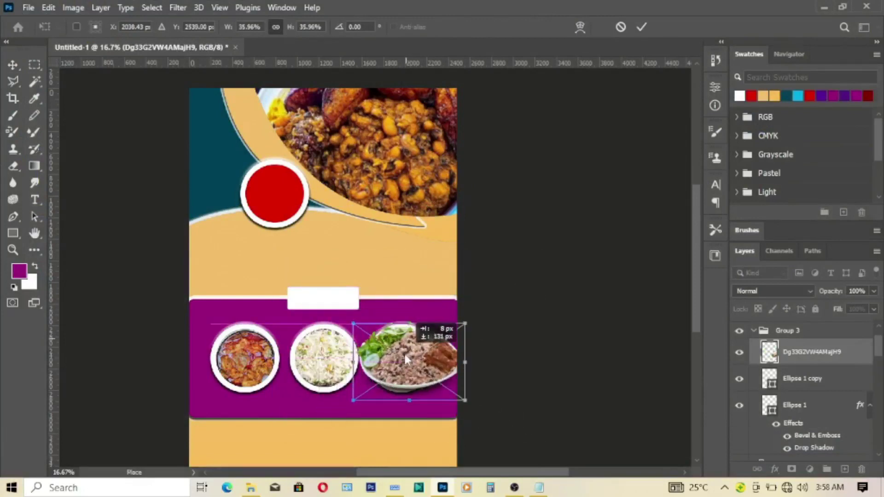
{"action": "left_click", "coordinate": [641, 27]}
Step: Clip the plate image into the right circle and shrink it to fit
{"action": "right_click", "coordinate": [805, 353]}
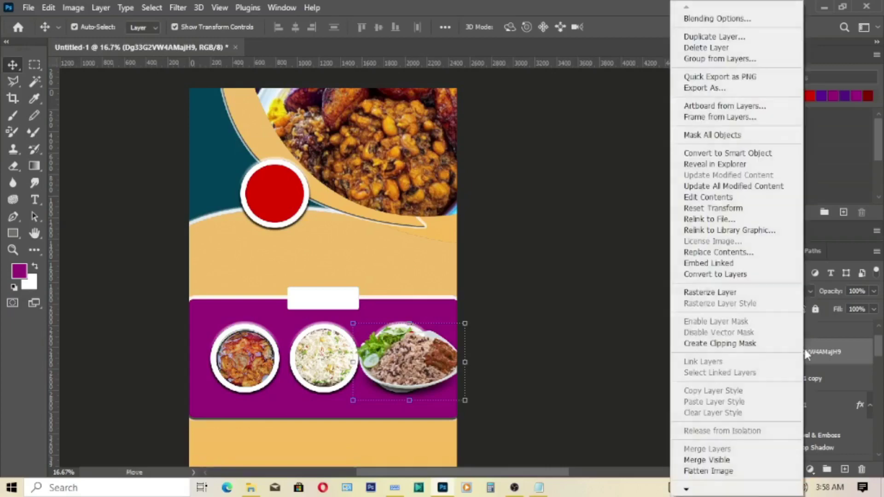
{"action": "left_click", "coordinate": [732, 343]}
{"action": "left_click_drag", "start_coordinate": [466, 361], "coordinate": [408, 361]}
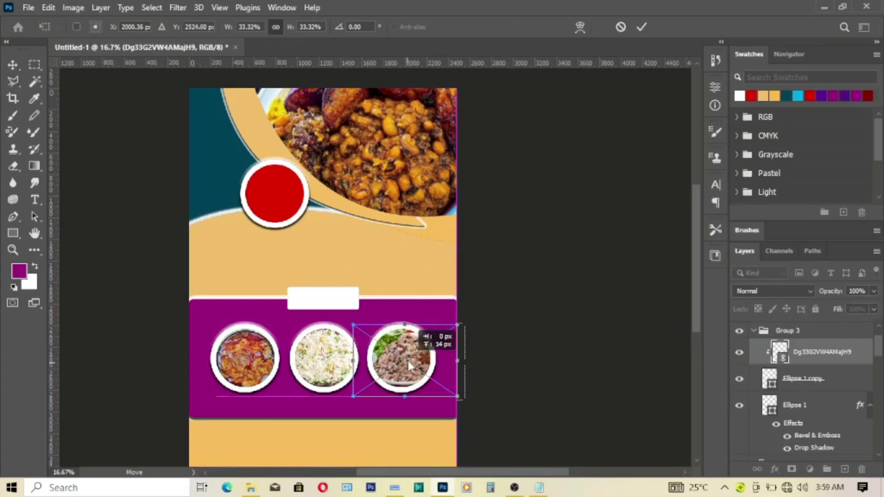
{"action": "left_click", "coordinate": [640, 27]}
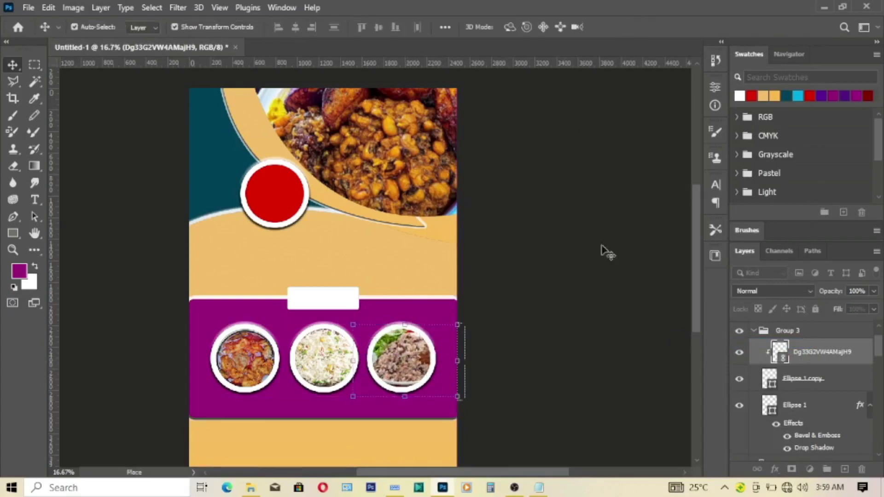
{"action": "left_click", "coordinate": [552, 277]}
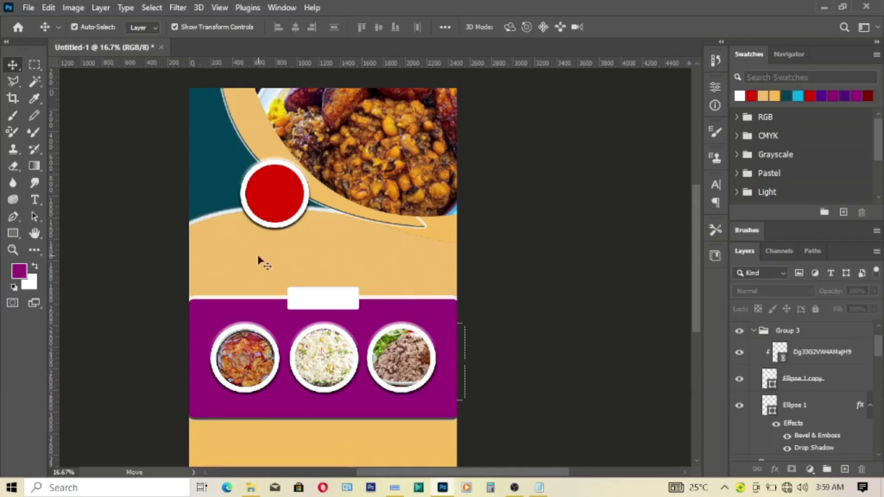
{"action": "left_click", "coordinate": [277, 202]}
{"action": "left_click", "coordinate": [29, 7]}
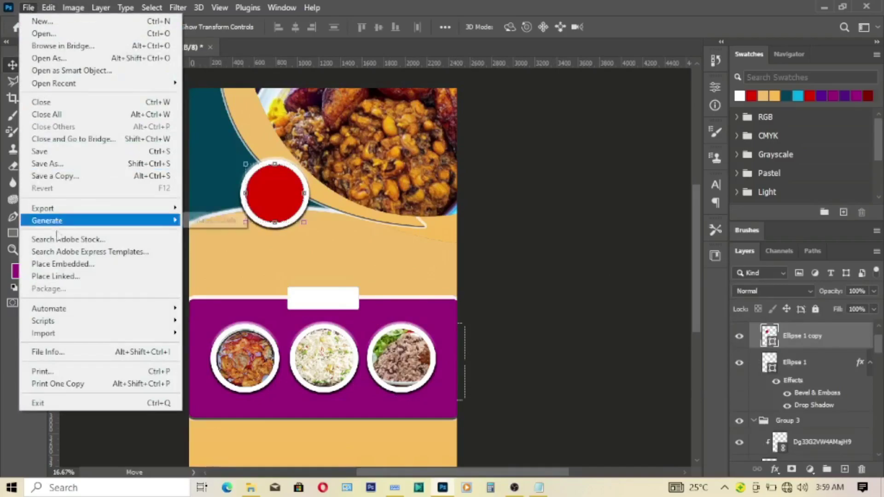
Step: Place the linked chef image 'images (1)' over the upper circle
{"action": "left_click", "coordinate": [55, 276]}
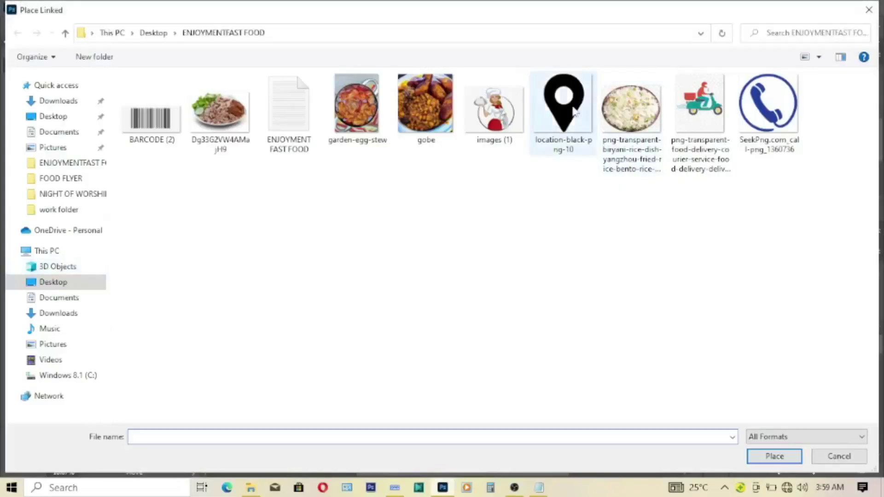
{"action": "left_click", "coordinate": [516, 133]}
{"action": "left_click", "coordinate": [774, 460]}
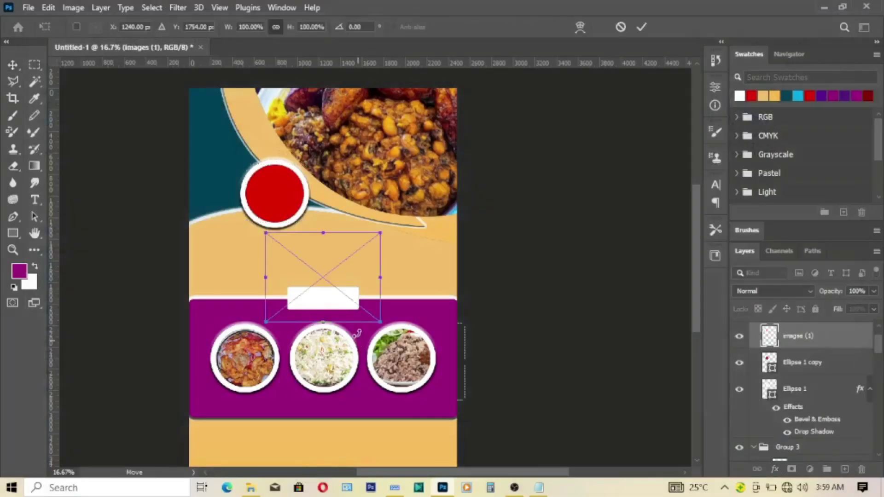
{"action": "left_click_drag", "start_coordinate": [329, 277], "coordinate": [280, 195]}
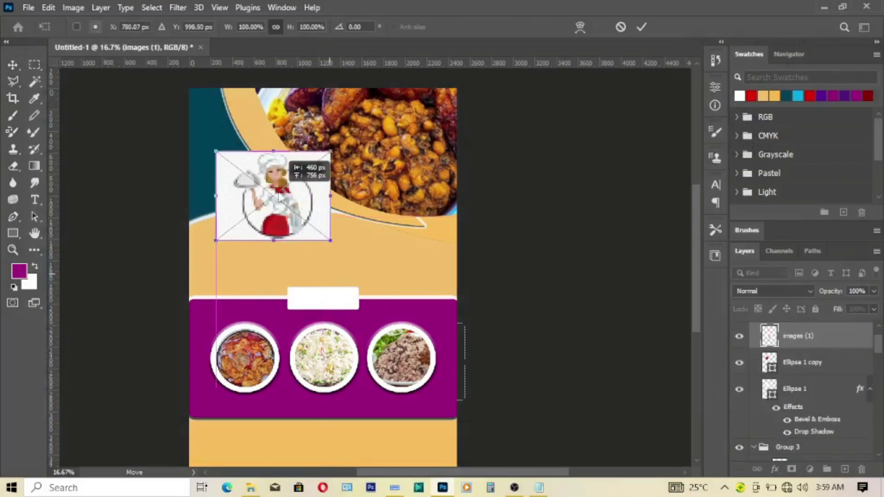
{"action": "left_click", "coordinate": [642, 28]}
Step: Clip the chef image into the circle, scale it to 70.57% and centre it
{"action": "right_click", "coordinate": [765, 337]}
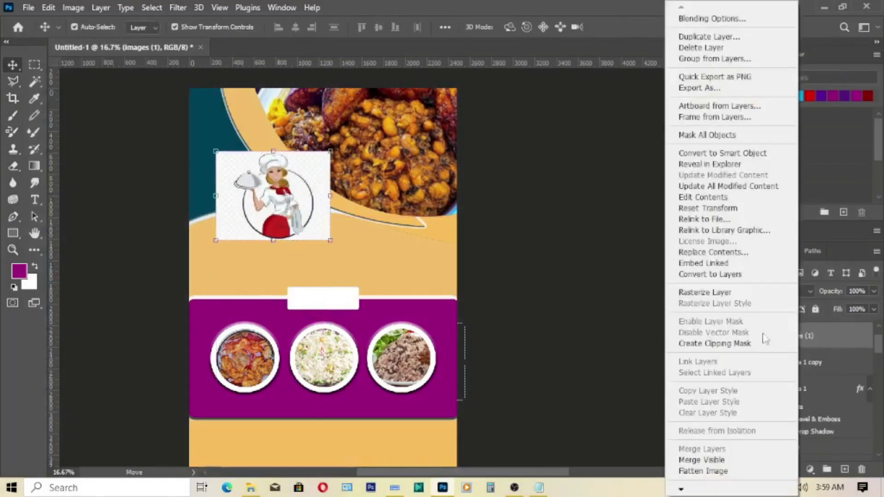
{"action": "left_click", "coordinate": [765, 341]}
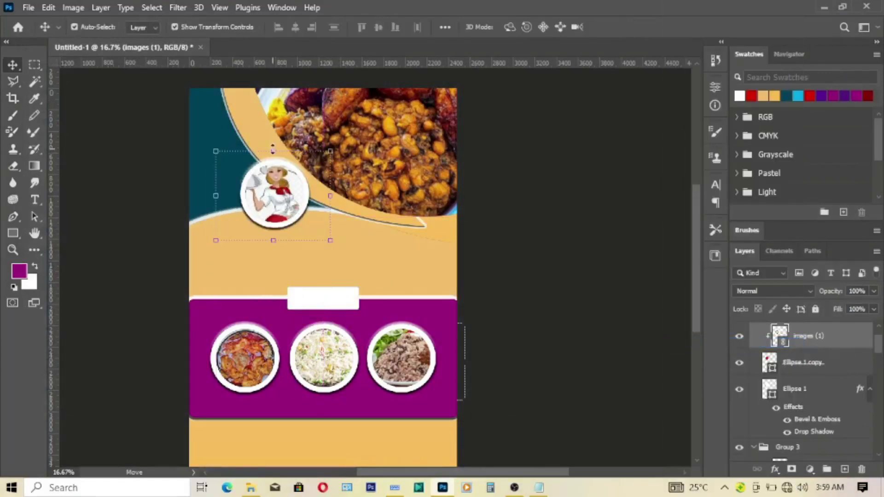
{"action": "left_click_drag", "start_coordinate": [273, 148], "coordinate": [274, 164]}
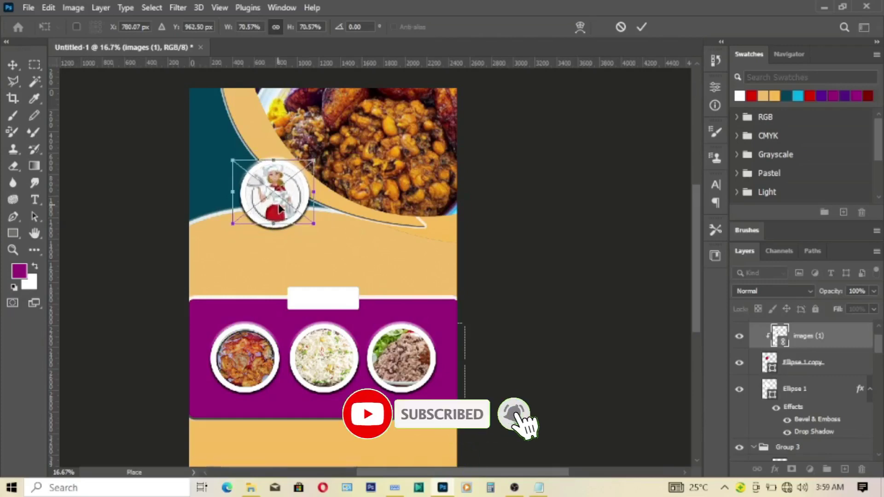
{"action": "left_click_drag", "start_coordinate": [278, 213], "coordinate": [280, 208]}
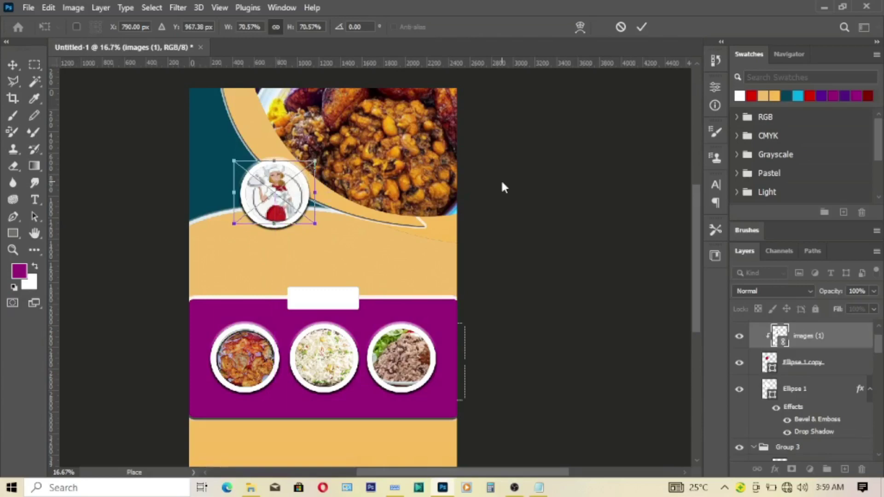
{"action": "key", "text": "Return"}
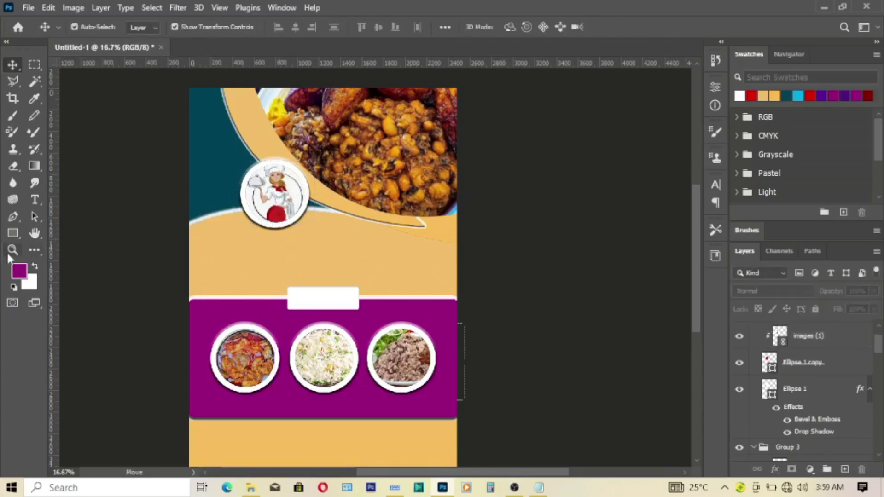
{"action": "left_click", "coordinate": [11, 253]}
{"action": "left_click", "coordinate": [335, 249]}
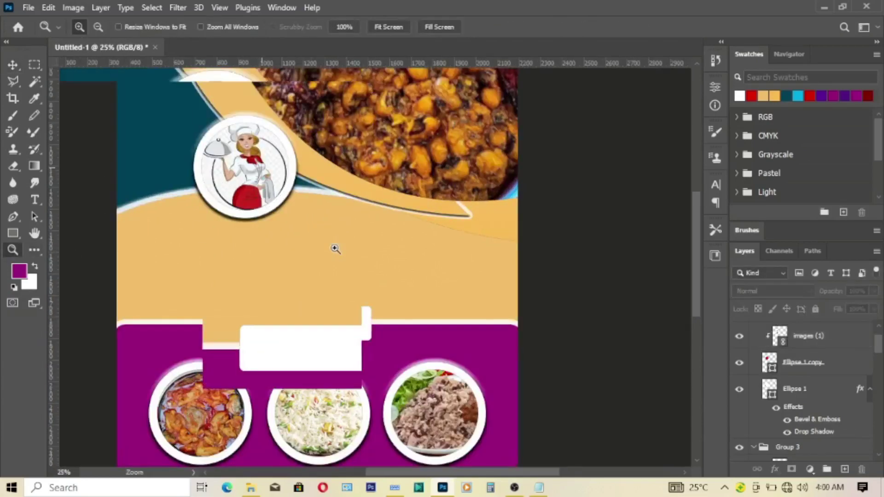
{"action": "left_click", "coordinate": [335, 249]}
{"action": "left_click_drag", "start_coordinate": [471, 473], "coordinate": [447, 473]}
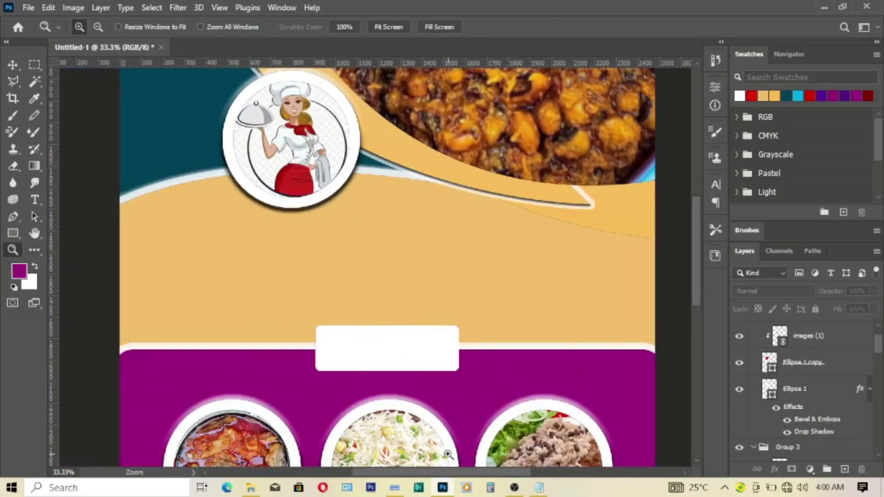
{"action": "scroll", "coordinate": [450, 443], "scroll_direction": "up", "scroll_amount": 2}
{"action": "scroll", "coordinate": [450, 444], "scroll_direction": "up", "scroll_amount": 1}
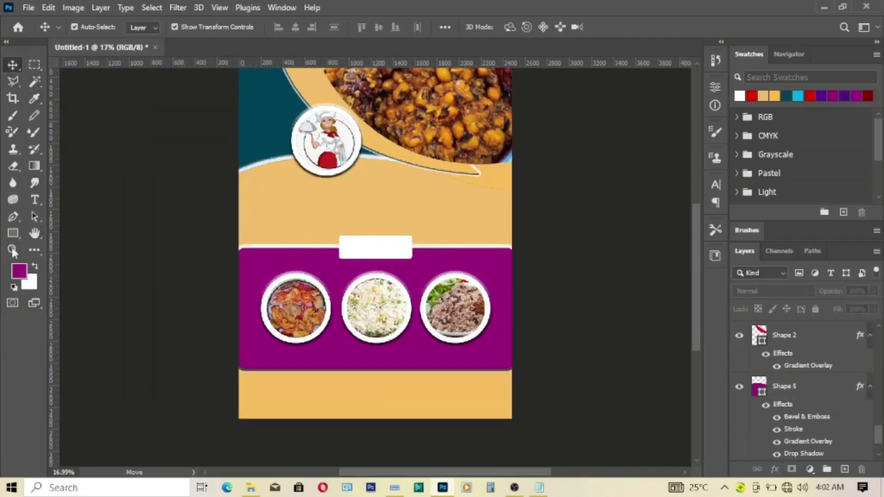
Step: Place the linked food-delivery scooter image and rasterize its layer
{"action": "left_click", "coordinate": [28, 8]}
{"action": "left_click", "coordinate": [73, 274]}
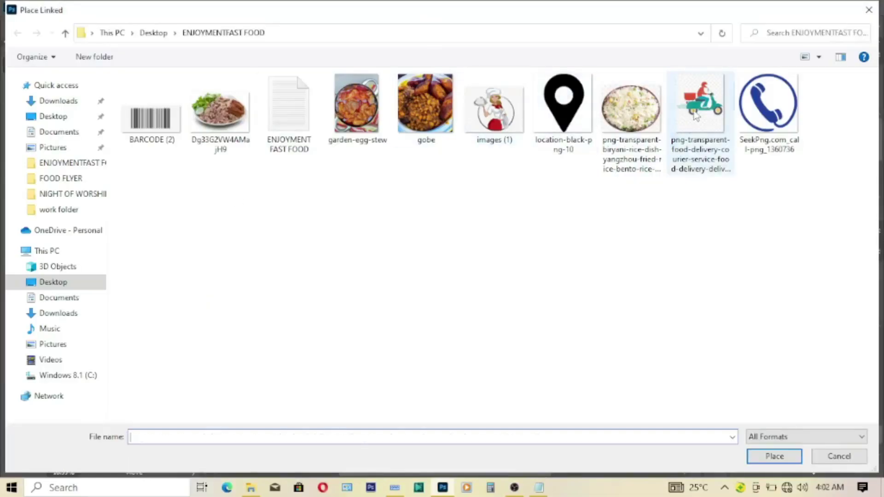
{"action": "left_click", "coordinate": [696, 114]}
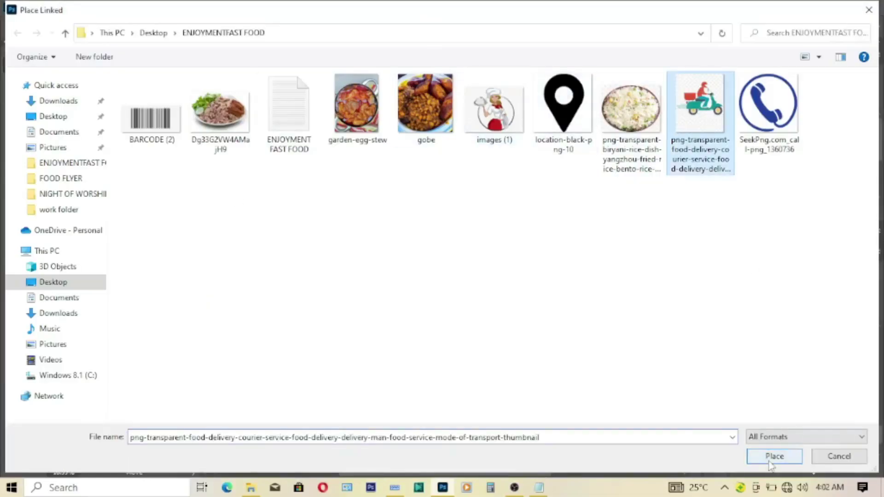
{"action": "left_click", "coordinate": [771, 458]}
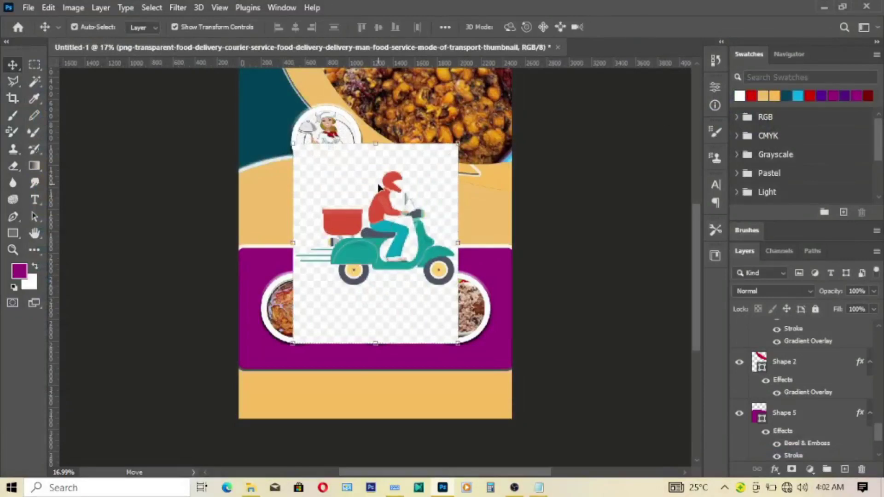
{"action": "left_click_drag", "start_coordinate": [880, 435], "coordinate": [879, 325]}
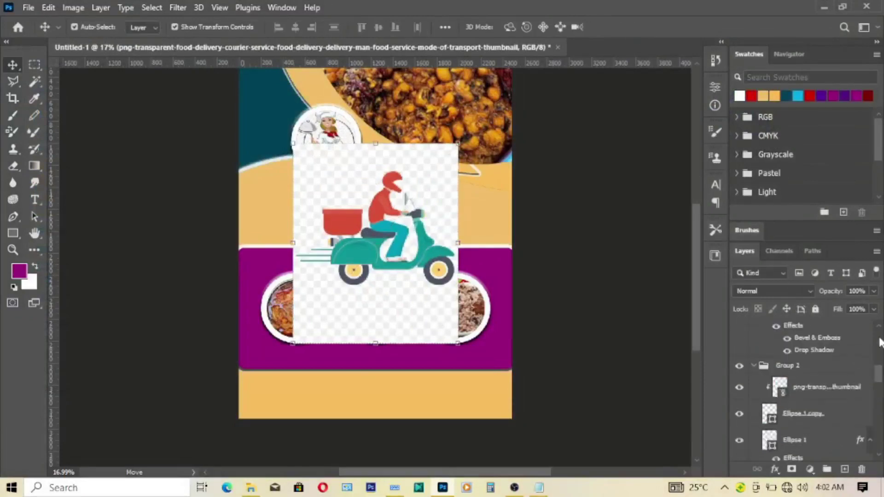
{"action": "right_click", "coordinate": [834, 334]}
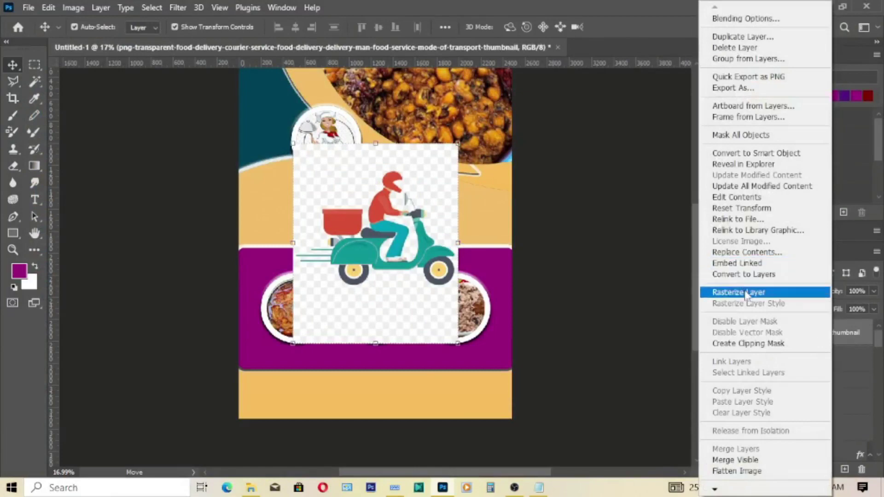
{"action": "left_click", "coordinate": [766, 292]}
Step: Remove the scooter image's white background with the Magic Wand
{"action": "left_click", "coordinate": [34, 81]}
{"action": "left_click", "coordinate": [430, 201]}
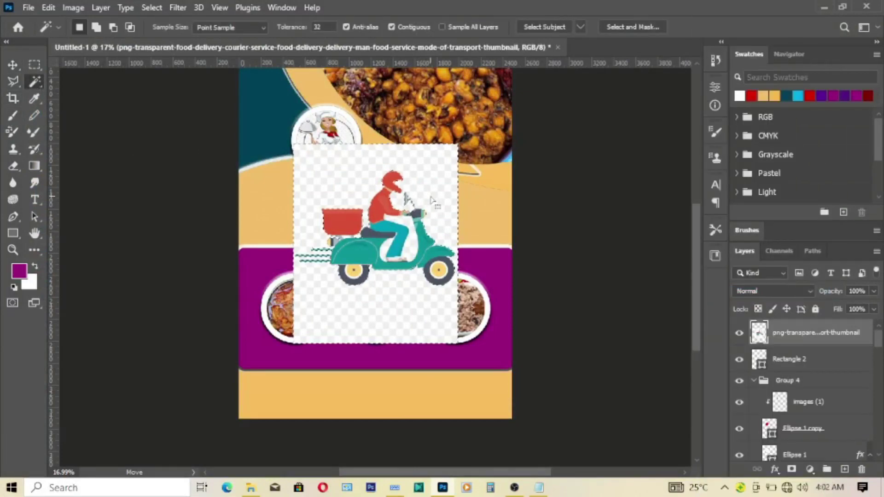
{"action": "key", "text": "Delete"}
{"action": "key", "text": "ctrl+d"}
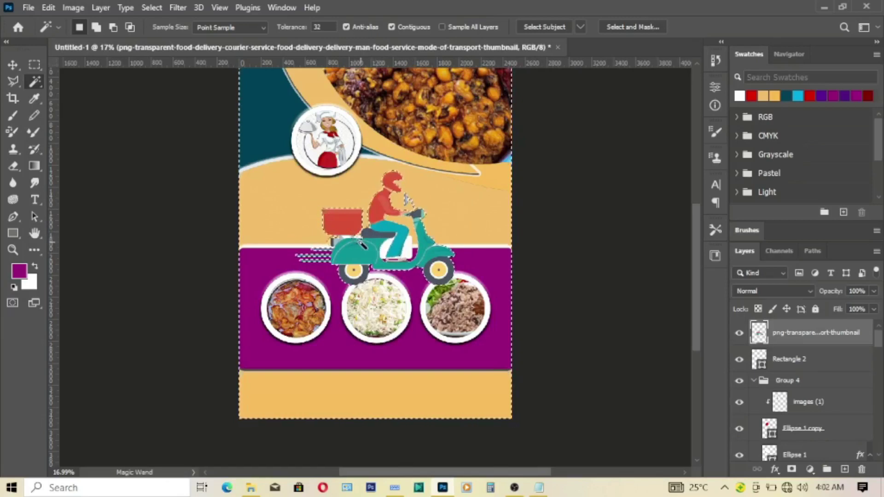
Step: Scale the scooter to 43.30%, move it onto the label bar, and tilt it -4.27°
{"action": "left_click", "coordinate": [17, 65]}
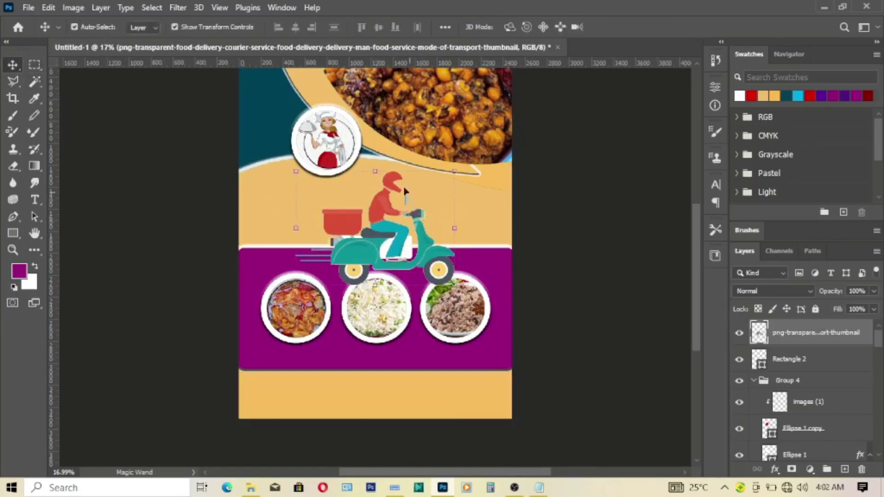
{"action": "left_click_drag", "start_coordinate": [374, 171], "coordinate": [376, 203]}
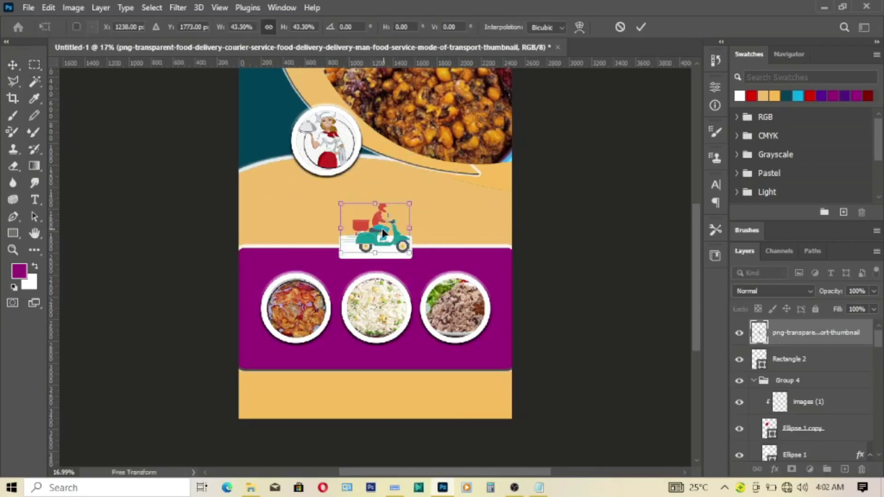
{"action": "mouse_move", "coordinate": [382, 233]}
{"action": "left_mouse_down"}
{"action": "mouse_move", "coordinate": [362, 237]}
{"action": "mouse_move", "coordinate": [437, 248]}
{"action": "left_mouse_up"}
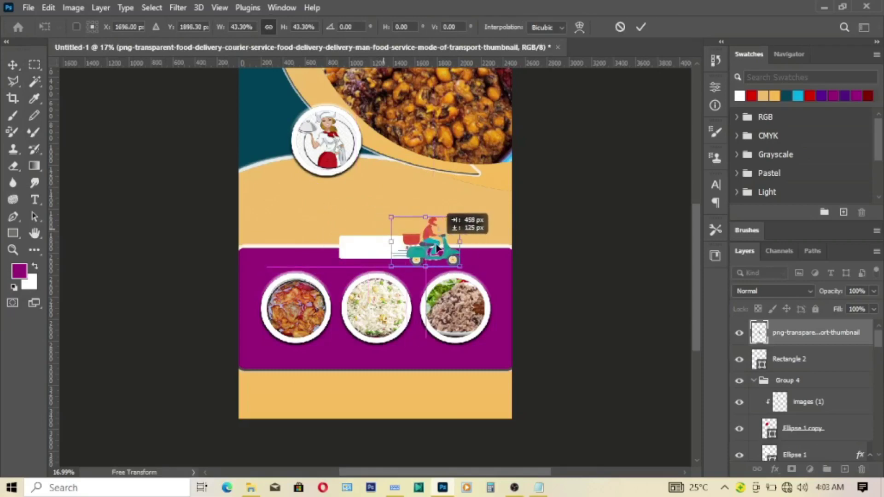
{"action": "left_click_drag", "start_coordinate": [470, 245], "coordinate": [438, 255]}
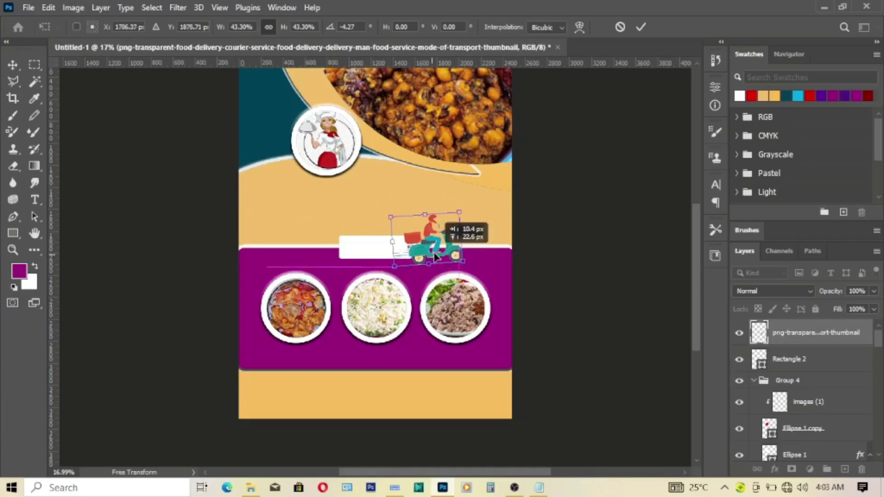
{"action": "left_click", "coordinate": [640, 27]}
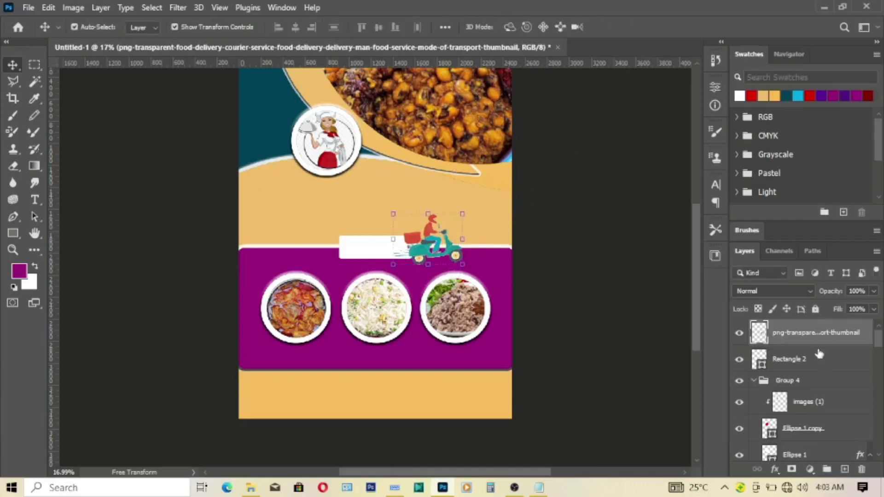
Step: Clip an Exposure adjustment to the scooter: exposure +0.04, offset -0.0668, gamma 0.73
{"action": "left_click", "coordinate": [809, 469]}
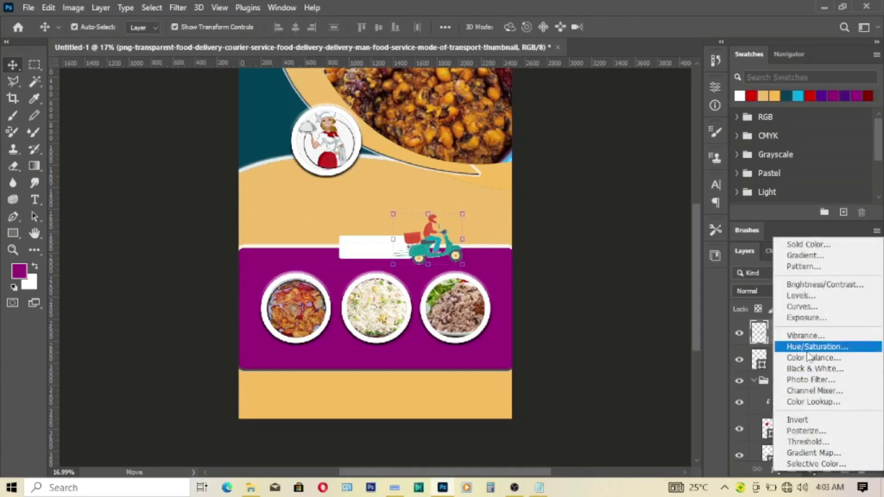
{"action": "left_click", "coordinate": [806, 317]}
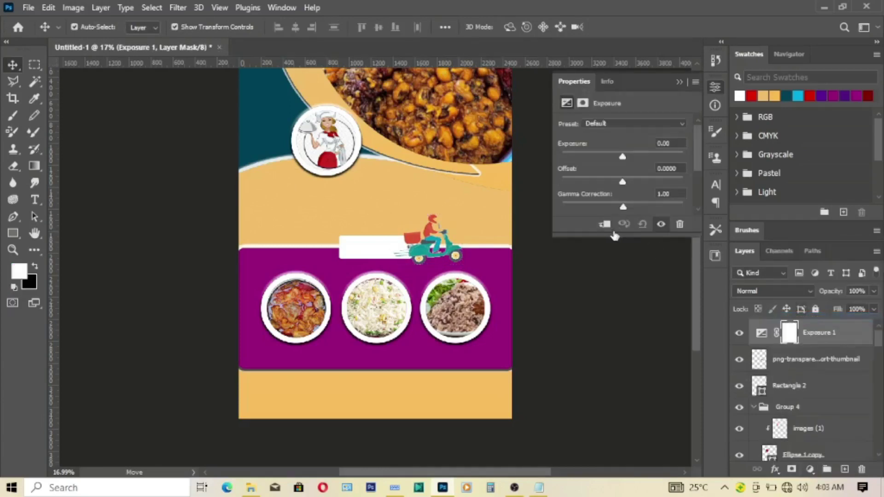
{"action": "left_click", "coordinate": [605, 224]}
{"action": "left_click_drag", "start_coordinate": [624, 158], "coordinate": [620, 157]}
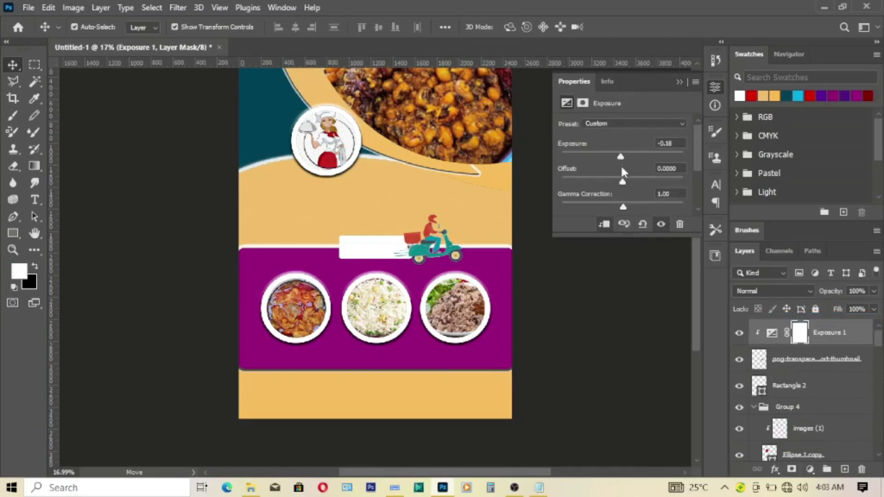
{"action": "left_click_drag", "start_coordinate": [622, 183], "coordinate": [616, 184]}
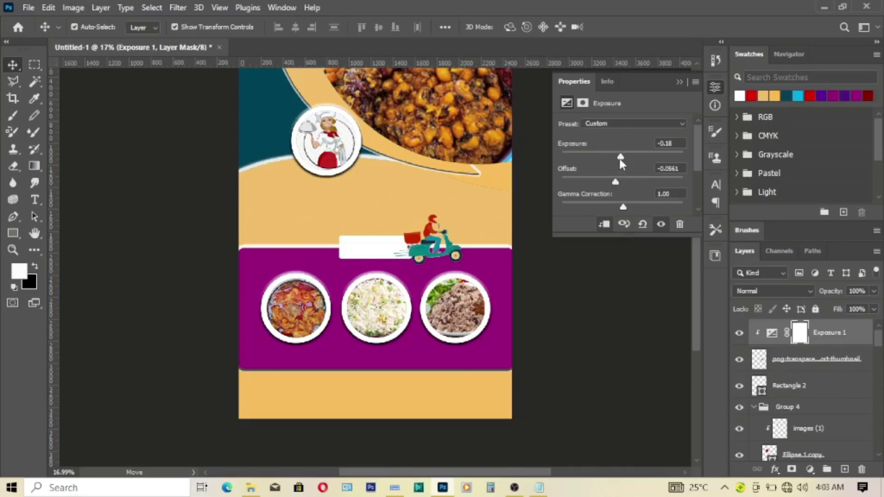
{"action": "mouse_move", "coordinate": [620, 159]}
{"action": "left_mouse_down"}
{"action": "mouse_move", "coordinate": [614, 183]}
{"action": "mouse_move", "coordinate": [637, 212]}
{"action": "left_mouse_up"}
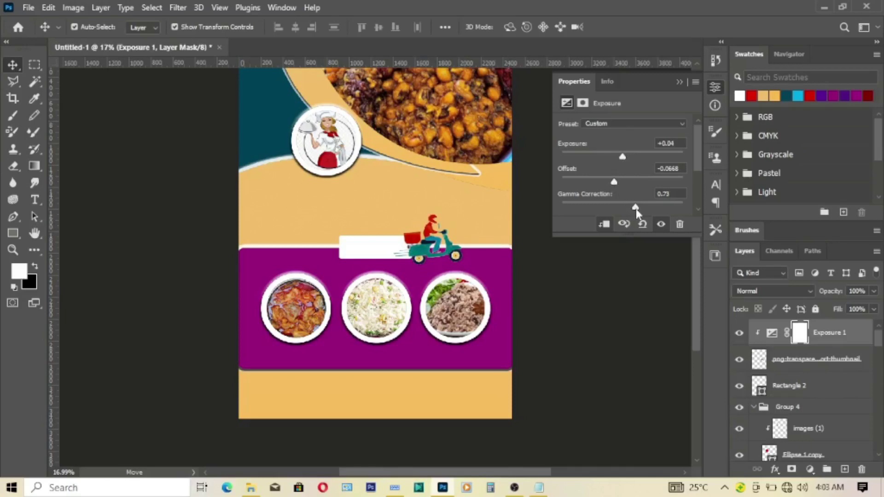
{"action": "left_click", "coordinate": [680, 83]}
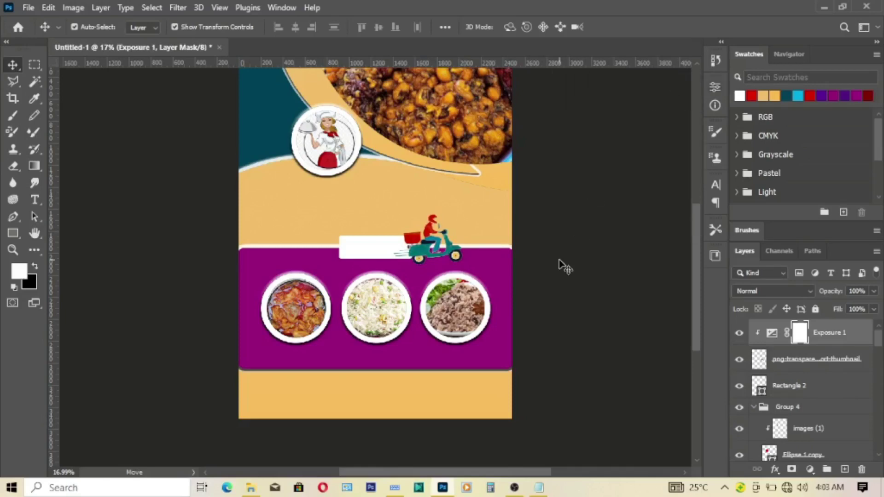
{"action": "scroll", "coordinate": [567, 276], "scroll_direction": "up", "scroll_amount": 2}
{"action": "left_click", "coordinate": [357, 173]}
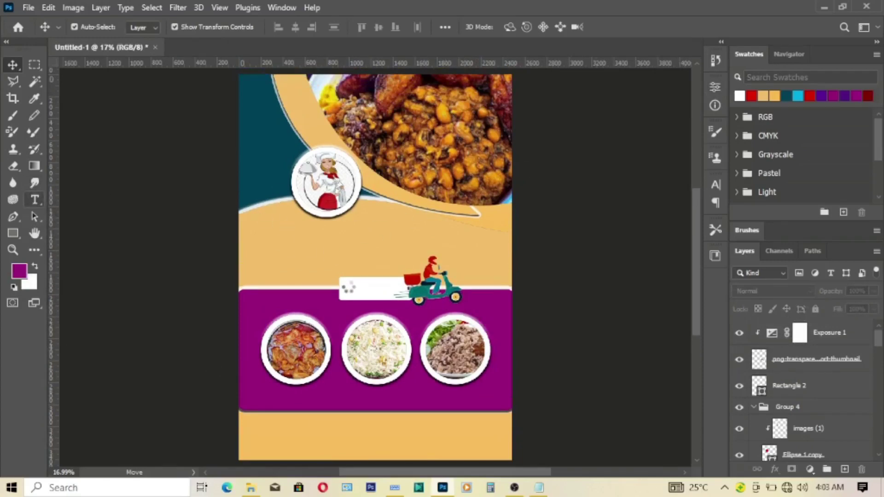
Step: Create a text layer below the chef circle with ENJOYMENT pasted from Notepad
{"action": "left_click", "coordinate": [35, 199]}
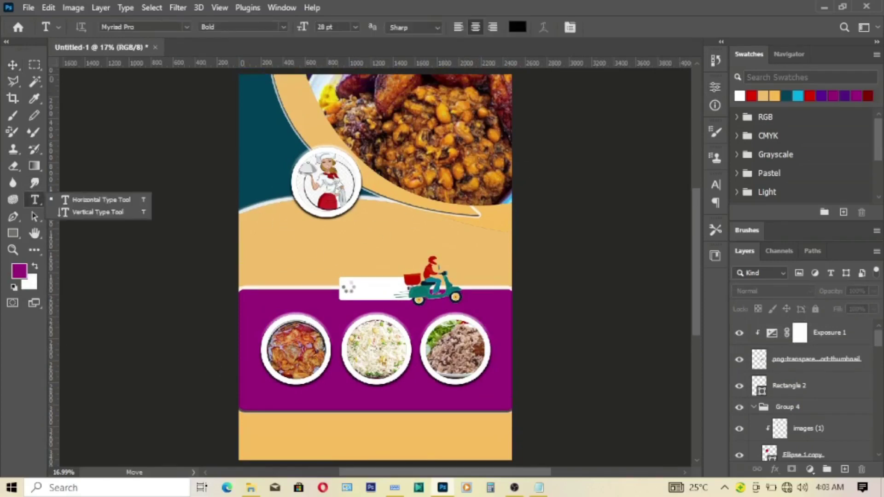
{"action": "left_click", "coordinate": [288, 229]}
{"action": "left_click", "coordinate": [539, 488]}
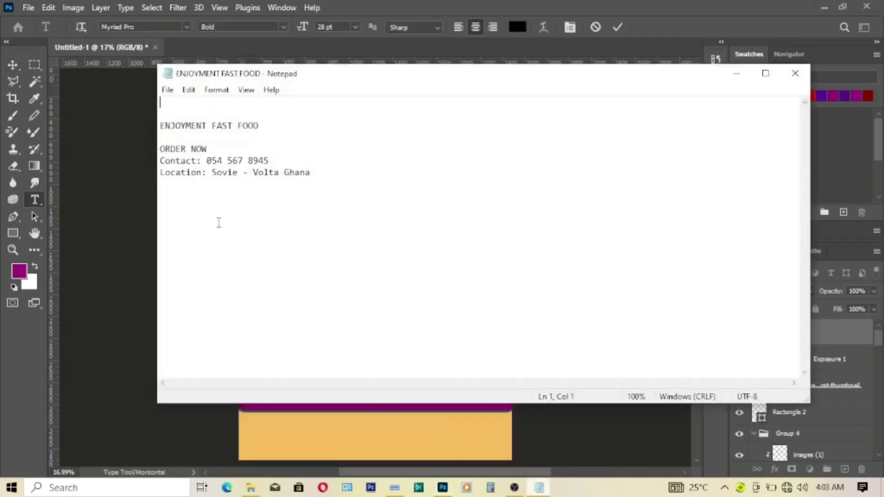
{"action": "left_click_drag", "start_coordinate": [162, 128], "coordinate": [204, 126]}
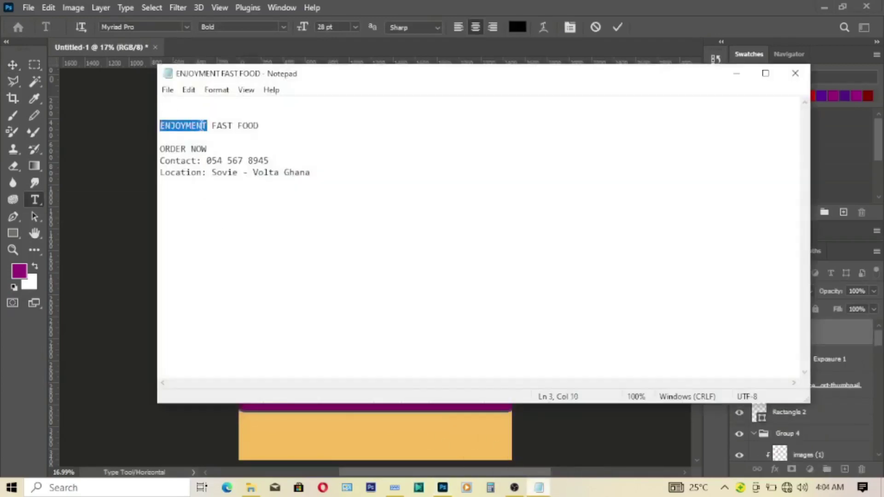
{"action": "right_click", "coordinate": [203, 124]}
{"action": "left_click", "coordinate": [226, 166]}
{"action": "left_click", "coordinate": [736, 73]}
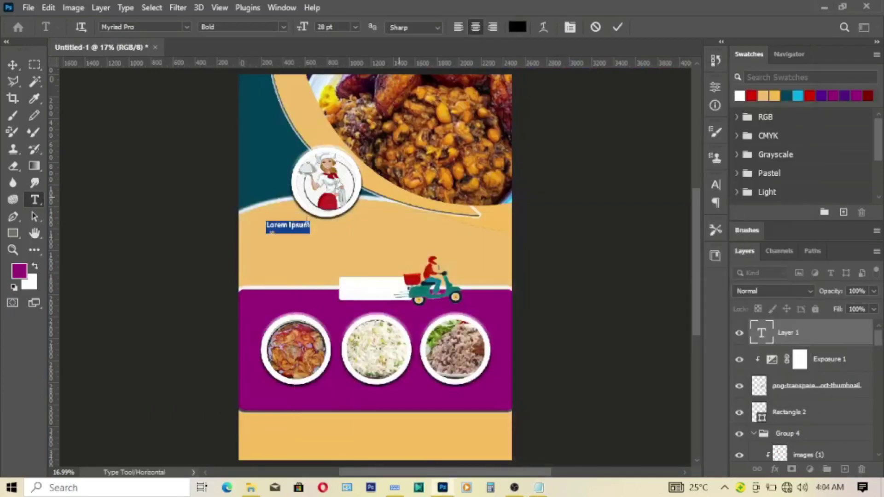
{"action": "key", "text": "ctrl+v"}
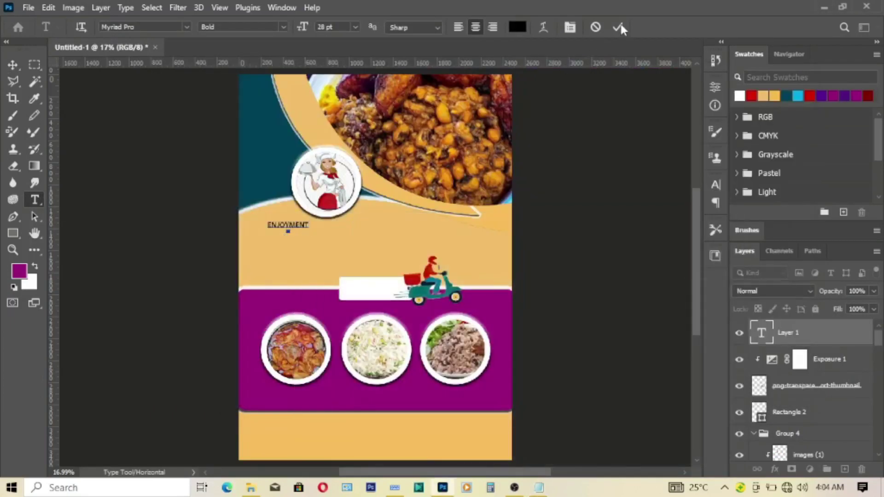
Step: Enlarge the ENJOYMENT text to about 267%
{"action": "left_click", "coordinate": [619, 28]}
{"action": "left_click", "coordinate": [13, 65]}
{"action": "mouse_move", "coordinate": [288, 227]}
{"action": "left_mouse_down"}
{"action": "mouse_move", "coordinate": [296, 237]}
{"action": "mouse_move", "coordinate": [334, 237]}
{"action": "mouse_move", "coordinate": [335, 245]}
{"action": "left_mouse_up"}
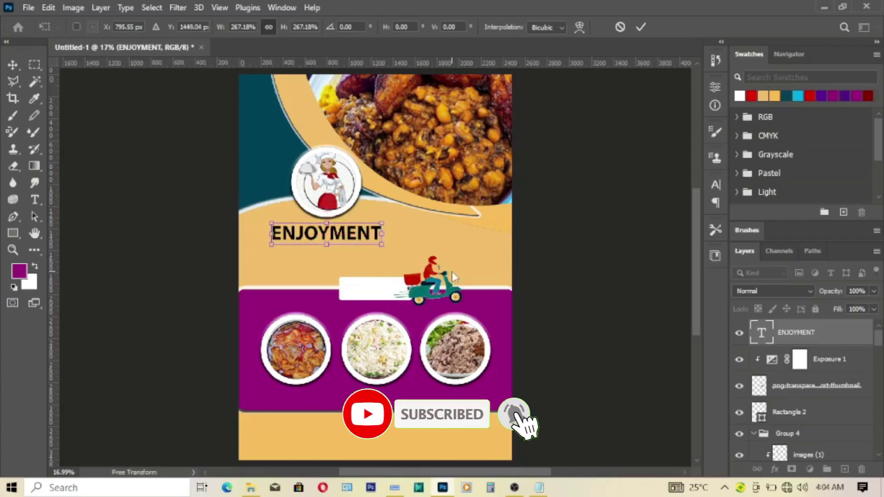
{"action": "left_click", "coordinate": [640, 27]}
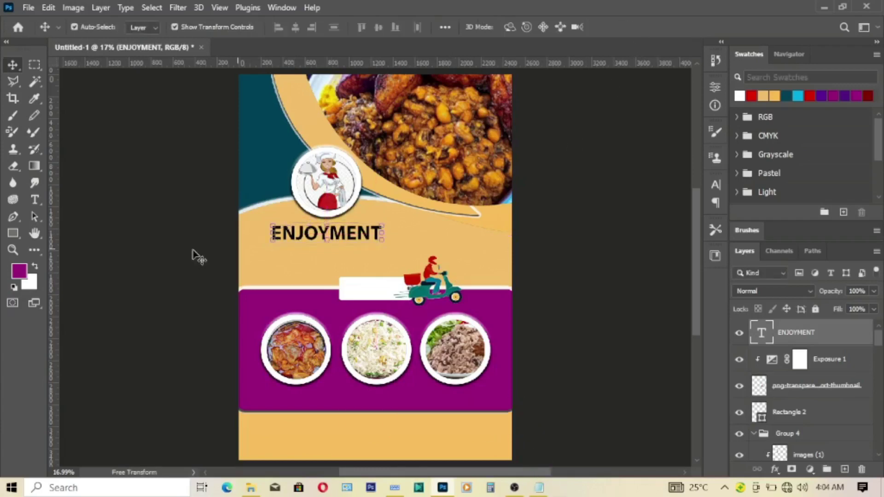
Step: Set the ENJOYMENT headline font to Lato Black
{"action": "left_click", "coordinate": [715, 186]}
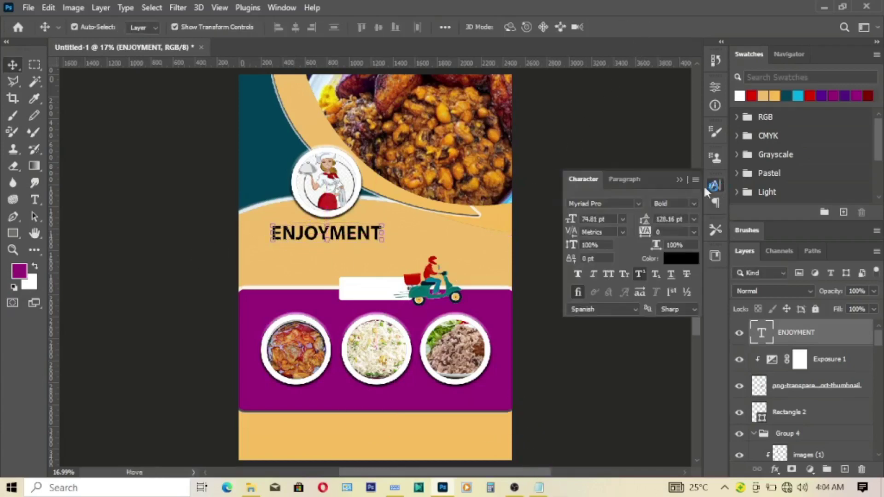
{"action": "left_click", "coordinate": [639, 203]}
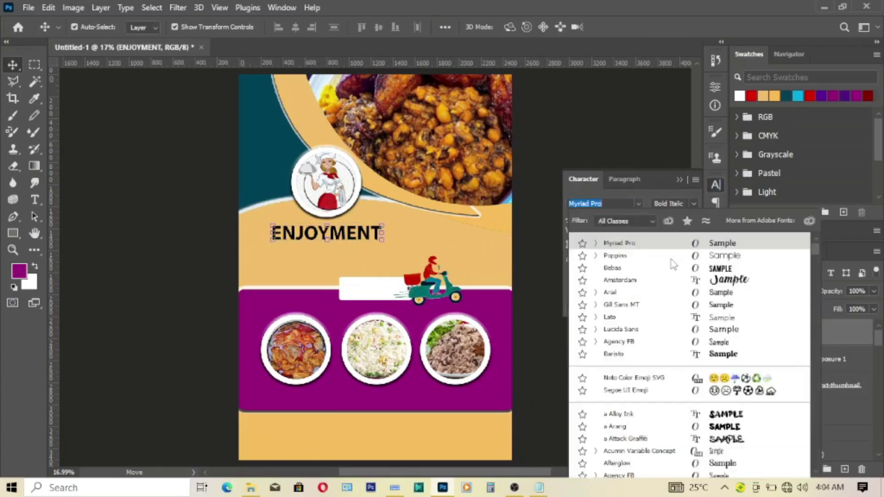
{"action": "key", "text": "Down"}
{"action": "key", "text": "Down"}
{"action": "key", "text": "Down"}
{"action": "key", "text": "Down"}
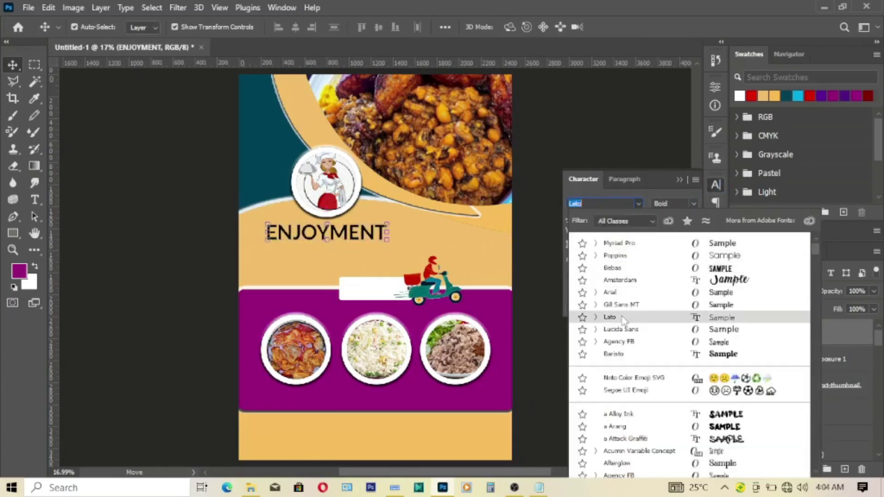
{"action": "left_click", "coordinate": [613, 318]}
{"action": "left_click", "coordinate": [694, 204]}
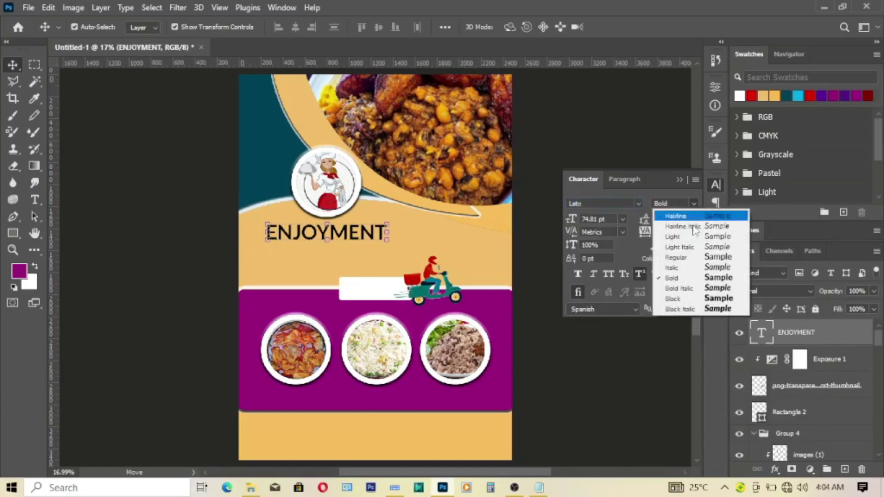
{"action": "left_click", "coordinate": [678, 297]}
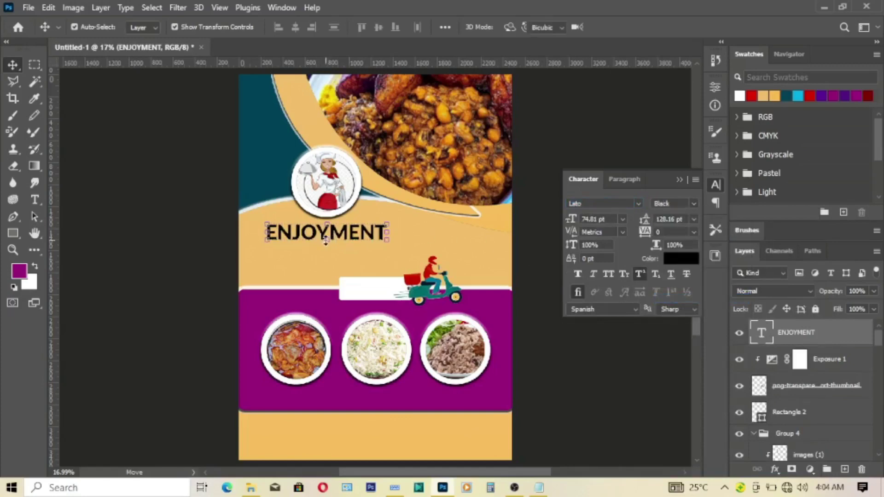
Step: Enlarge the headline to about 93.4 pt and nudge it slightly upward
{"action": "mouse_move", "coordinate": [322, 239]}
{"action": "left_mouse_down"}
{"action": "mouse_move", "coordinate": [326, 248]}
{"action": "mouse_move", "coordinate": [338, 235]}
{"action": "left_mouse_up"}
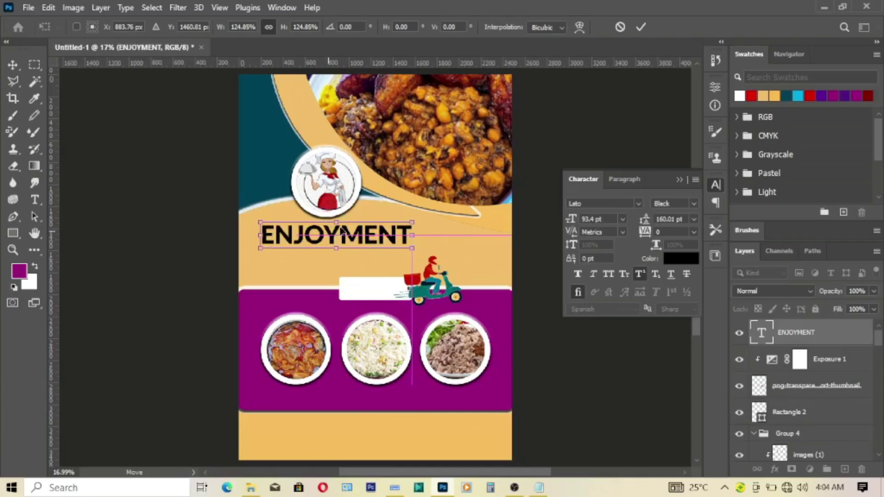
{"action": "left_click", "coordinate": [641, 27]}
{"action": "key", "text": "shift+Up"}
{"action": "key", "text": "shift+Up"}
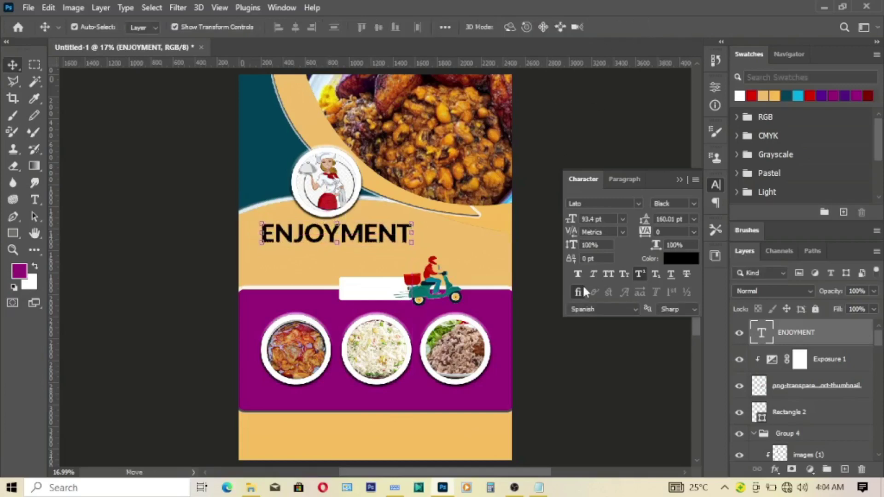
{"action": "key", "text": "shift+Up"}
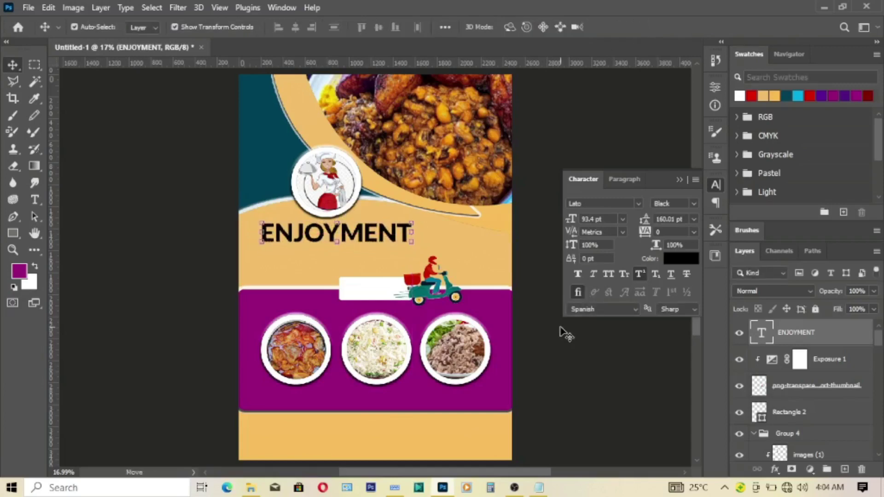
{"action": "key", "text": "shift+Up"}
{"action": "key", "text": "shift+Up"}
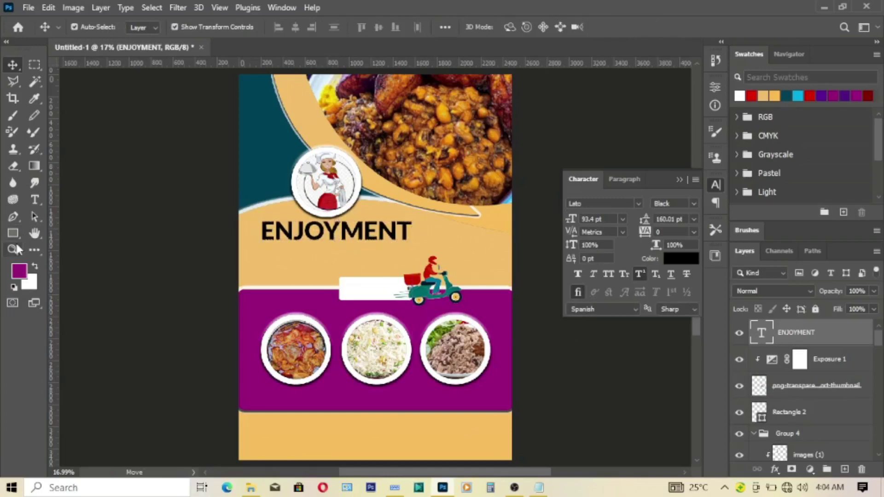
{"action": "left_click", "coordinate": [13, 249]}
{"action": "left_click", "coordinate": [306, 253]}
Step: Add a Bevel & Emboss to ENJOYMENT with size reduced to about 10 px
{"action": "left_click", "coordinate": [366, 306]}
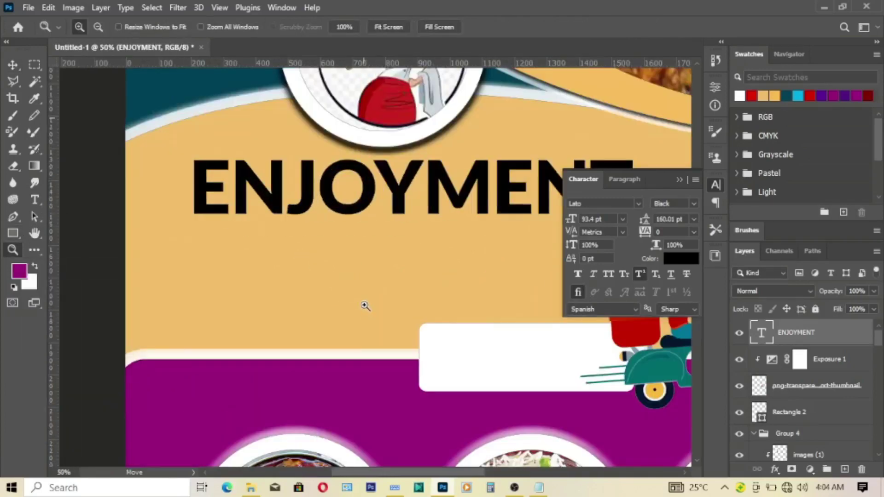
{"action": "scroll", "coordinate": [370, 323], "scroll_direction": "up", "scroll_amount": 1}
{"action": "left_click_drag", "start_coordinate": [394, 475], "coordinate": [413, 475]}
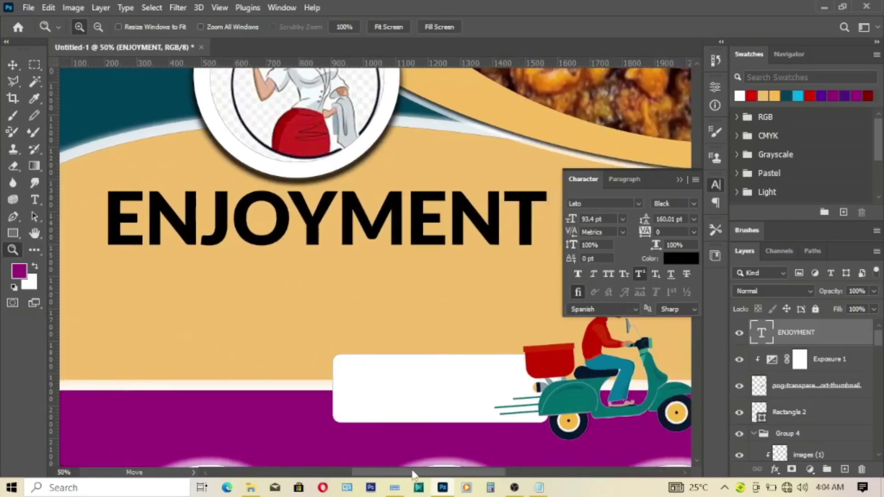
{"action": "scroll", "coordinate": [424, 358], "scroll_direction": "up", "scroll_amount": 1}
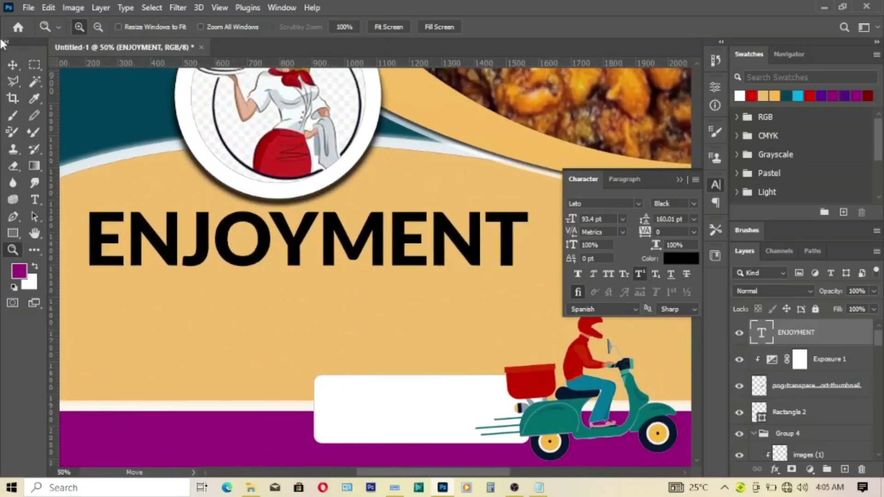
{"action": "left_click", "coordinate": [12, 64]}
{"action": "left_click", "coordinate": [774, 469]}
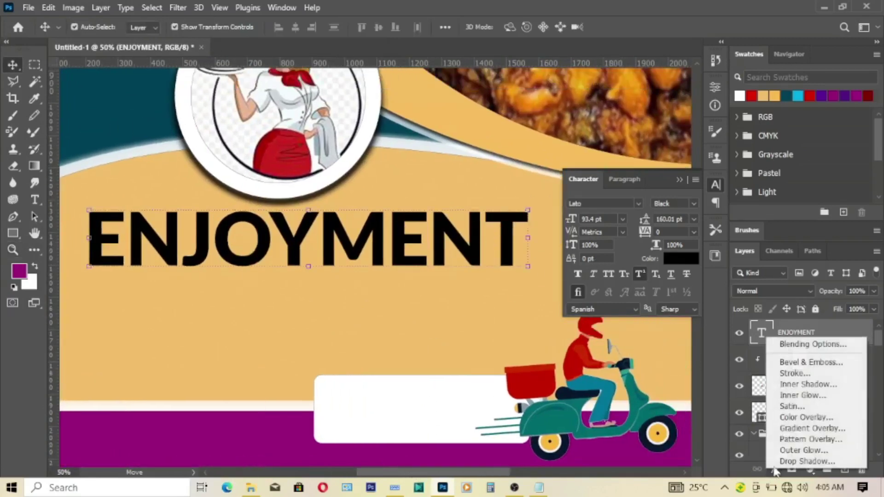
{"action": "left_click", "coordinate": [811, 362]}
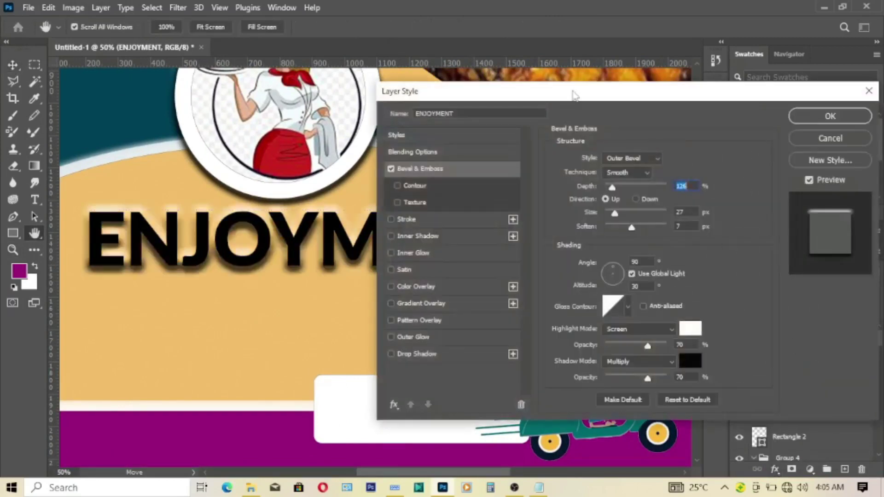
{"action": "left_click_drag", "start_coordinate": [502, 99], "coordinate": [569, 103]}
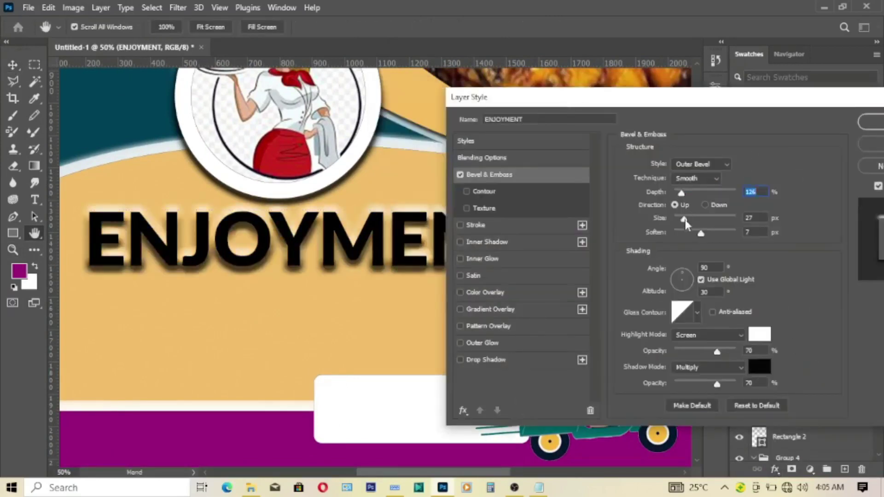
{"action": "left_click_drag", "start_coordinate": [685, 223], "coordinate": [681, 224]}
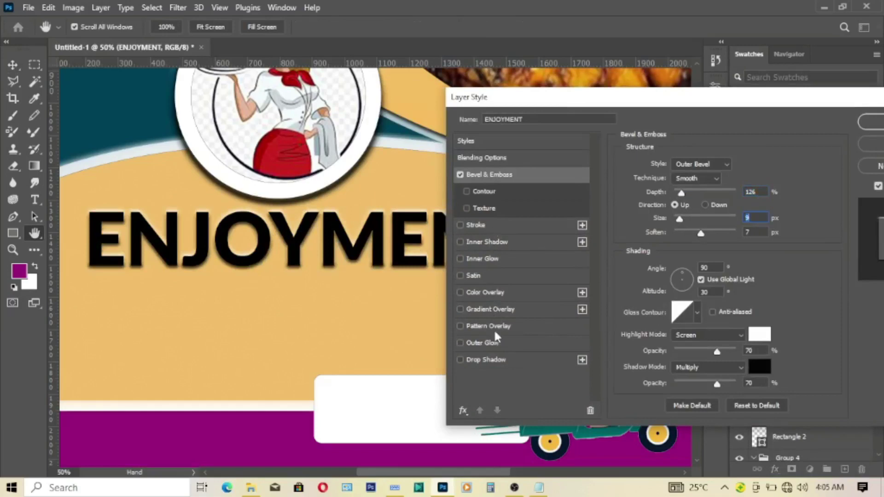
Step: Add a drop shadow (spread 4%, size 10 px) and a small outer glow
{"action": "left_click", "coordinate": [488, 363]}
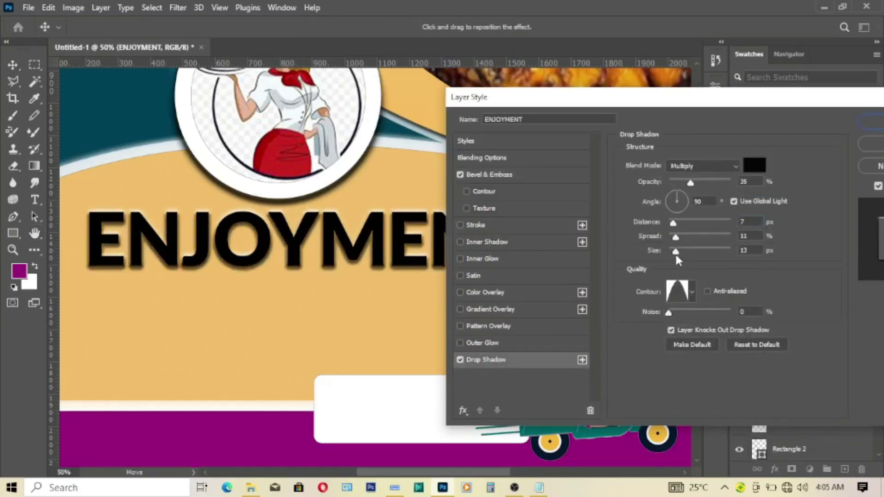
{"action": "left_click_drag", "start_coordinate": [676, 237], "coordinate": [670, 223]}
{"action": "left_click_drag", "start_coordinate": [677, 253], "coordinate": [676, 253]}
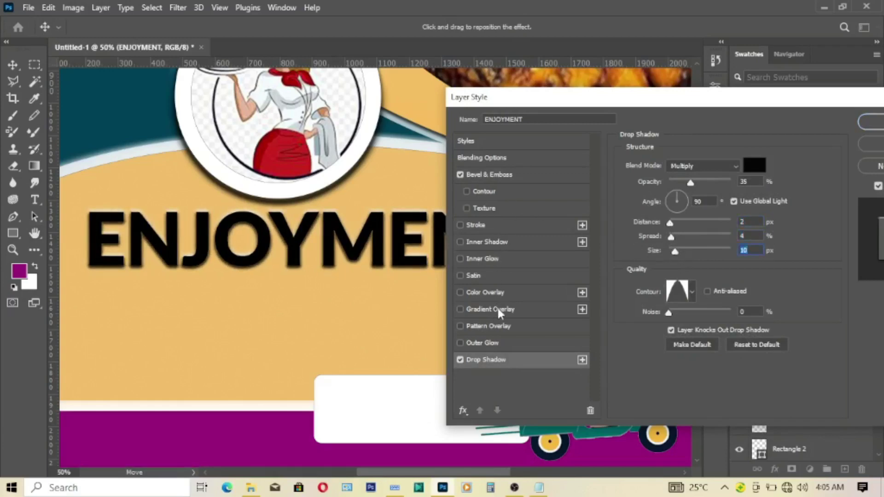
{"action": "left_click", "coordinate": [486, 345]}
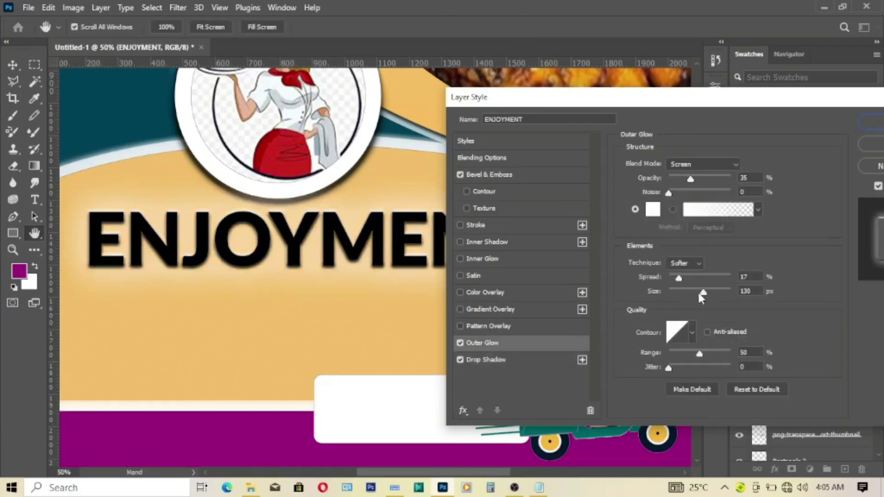
{"action": "left_click_drag", "start_coordinate": [700, 295], "coordinate": [672, 302]}
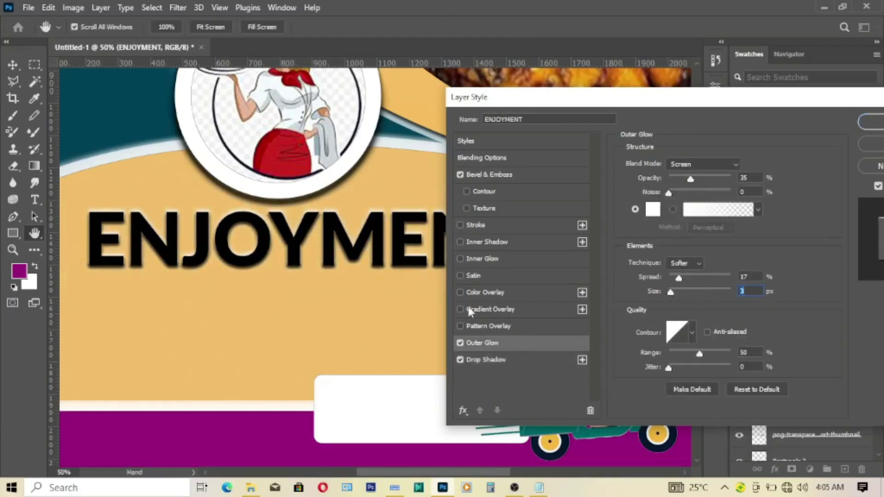
Step: Add a Gradient Overlay to ENJOYMENT using the red gradient preset
{"action": "left_click", "coordinate": [495, 311]}
{"action": "left_click", "coordinate": [695, 196]}
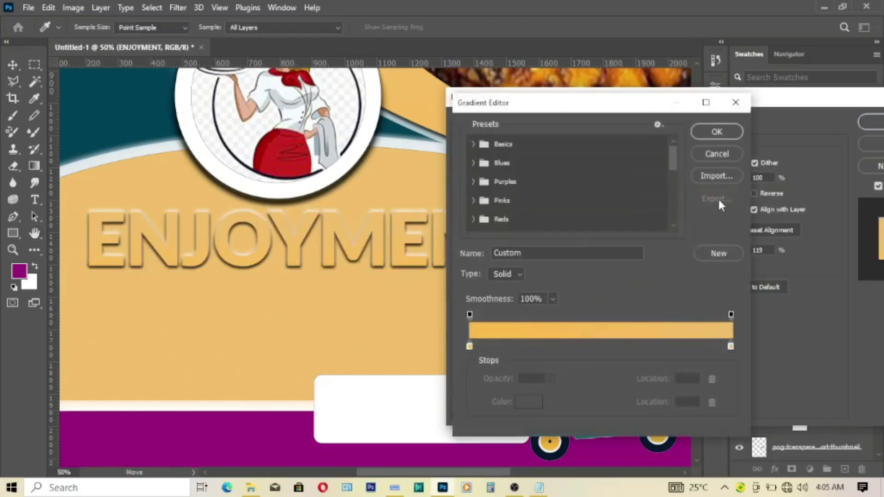
{"action": "left_click_drag", "start_coordinate": [679, 162], "coordinate": [672, 232]}
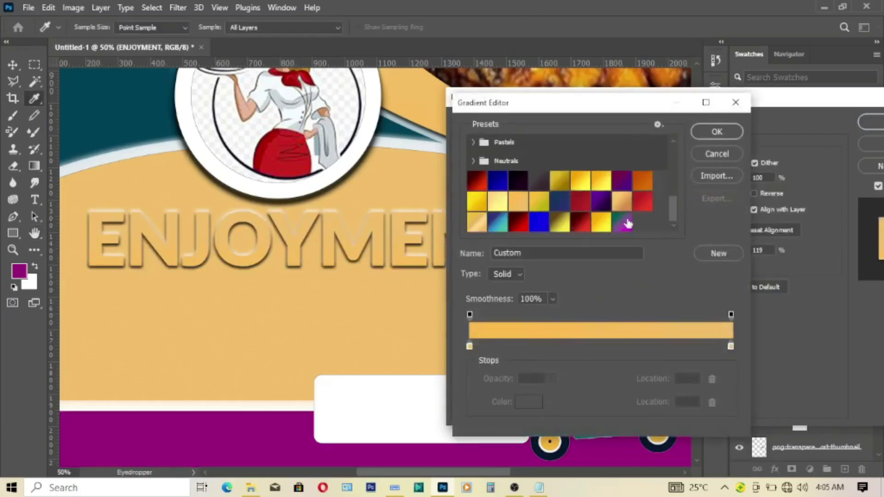
{"action": "left_click", "coordinate": [617, 203]}
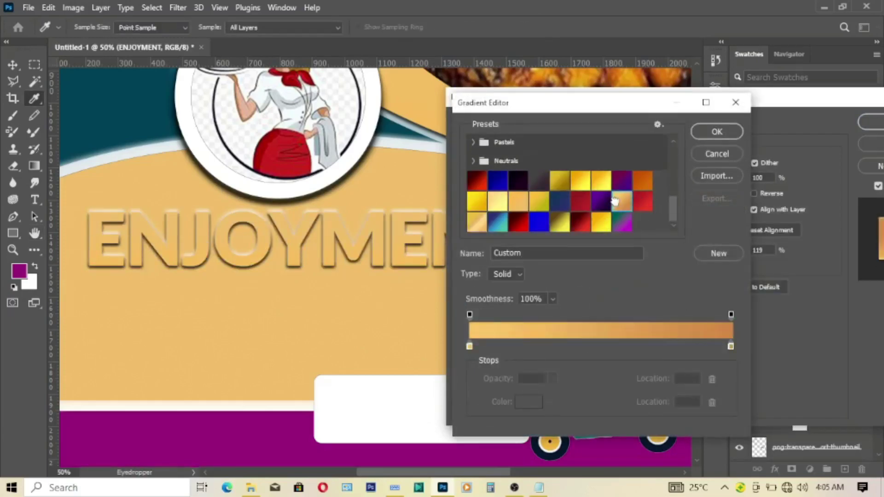
{"action": "left_click", "coordinate": [644, 203]}
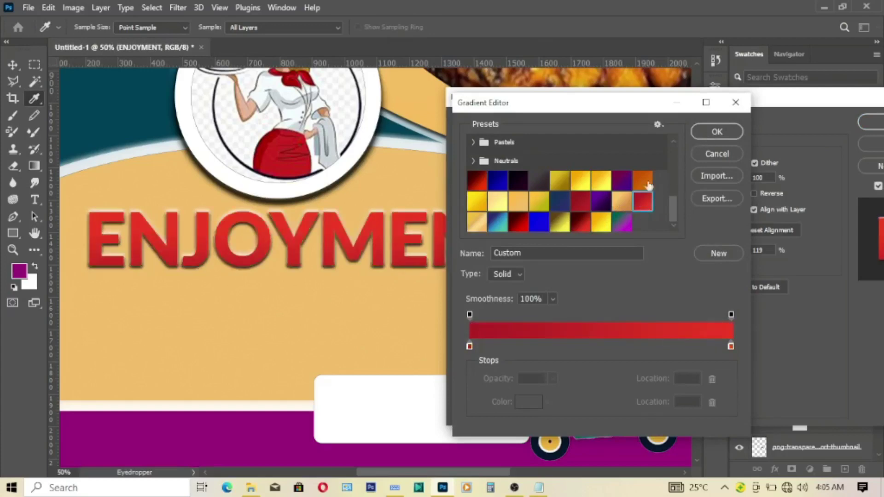
Step: Set the gradient stops to c10006 and e71a00 and apply the layer style
{"action": "double_click", "coordinate": [470, 346]}
{"action": "left_click_drag", "start_coordinate": [666, 219], "coordinate": [705, 217]}
{"action": "left_click", "coordinate": [835, 172]}
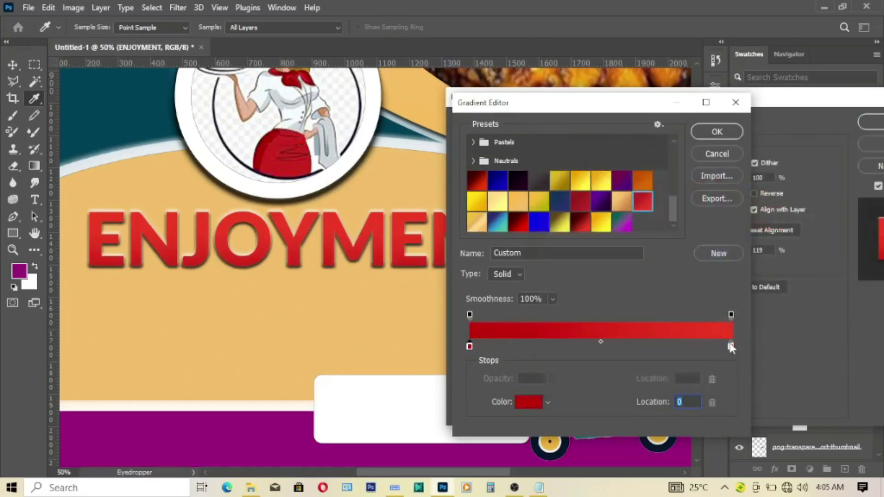
{"action": "double_click", "coordinate": [730, 347]}
{"action": "left_click_drag", "start_coordinate": [704, 215], "coordinate": [704, 194]}
{"action": "left_click", "coordinate": [835, 173]}
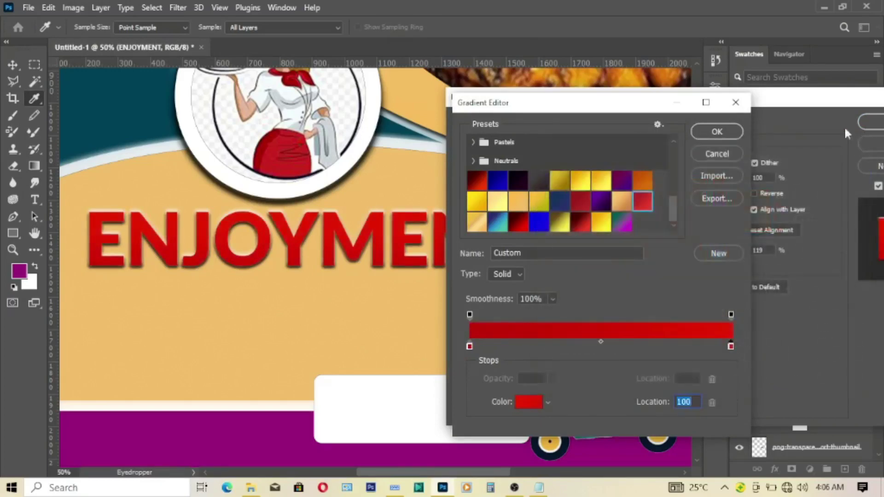
{"action": "left_click", "coordinate": [717, 131]}
{"action": "left_click", "coordinate": [872, 125]}
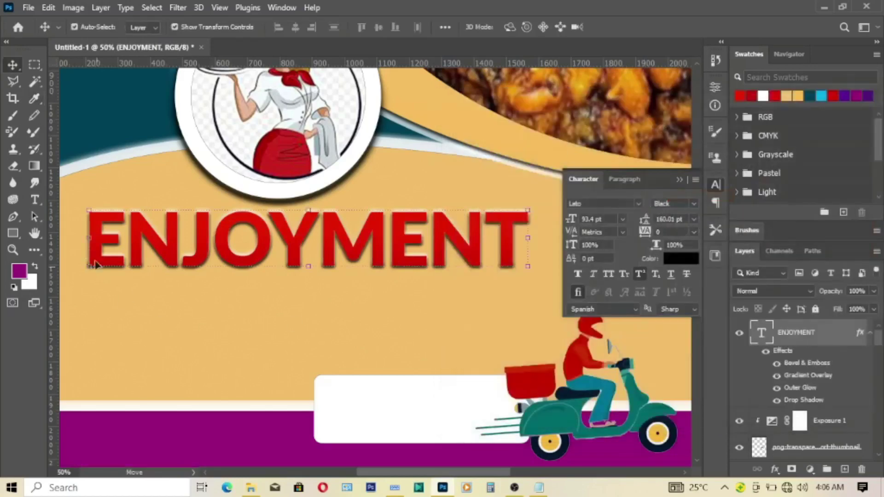
Step: Fit the whole flyer on screen and deselect the ENJOYMENT layer
{"action": "key", "text": "z"}
{"action": "left_click", "coordinate": [389, 28]}
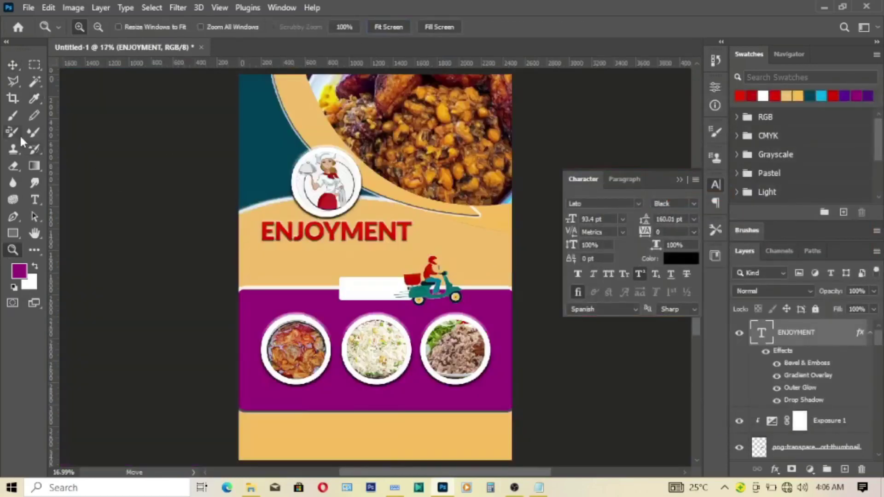
{"action": "key", "text": "v"}
{"action": "left_click", "coordinate": [542, 285]}
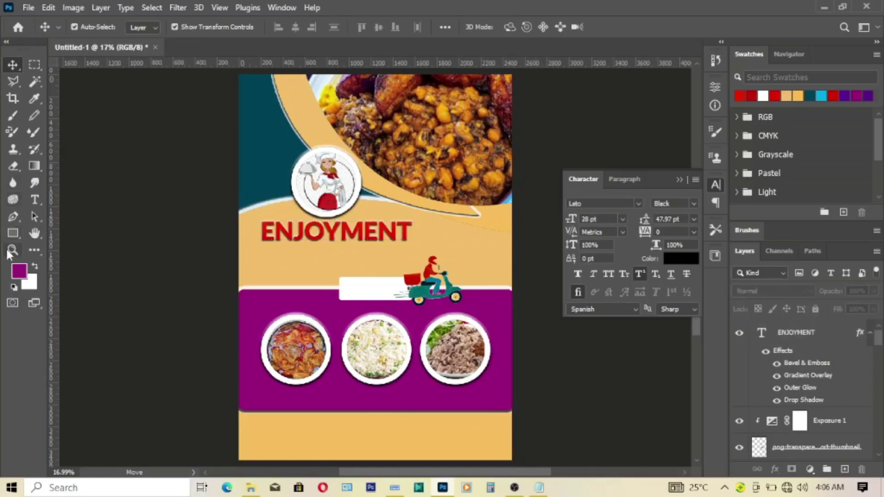
Step: Zoom in on the ENJOYMENT headline and switch to the Horizontal Type tool
{"action": "left_click", "coordinate": [12, 250]}
{"action": "left_click", "coordinate": [408, 231]}
{"action": "left_click", "coordinate": [409, 253]}
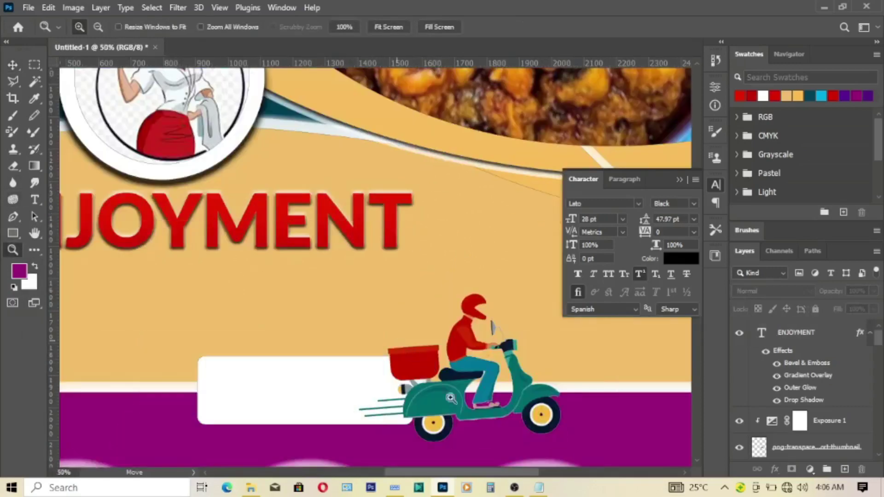
{"action": "left_click_drag", "start_coordinate": [480, 473], "coordinate": [448, 476]}
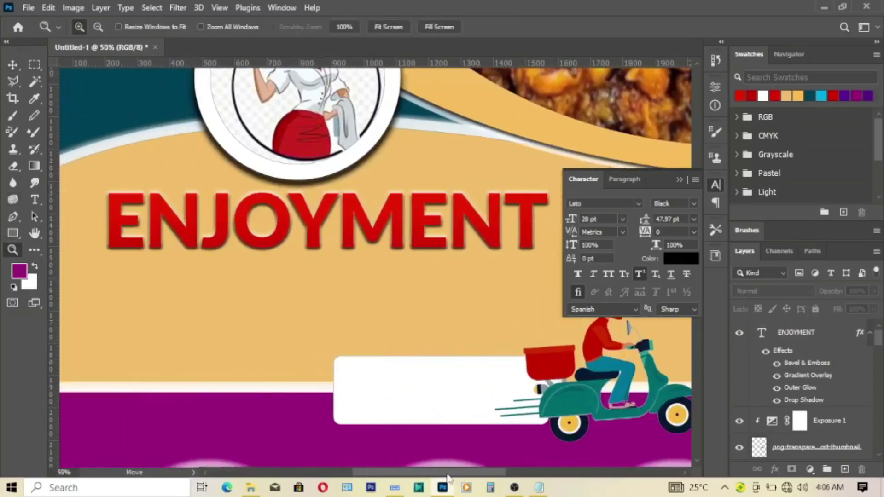
{"action": "scroll", "coordinate": [450, 381], "scroll_direction": "down", "scroll_amount": 2}
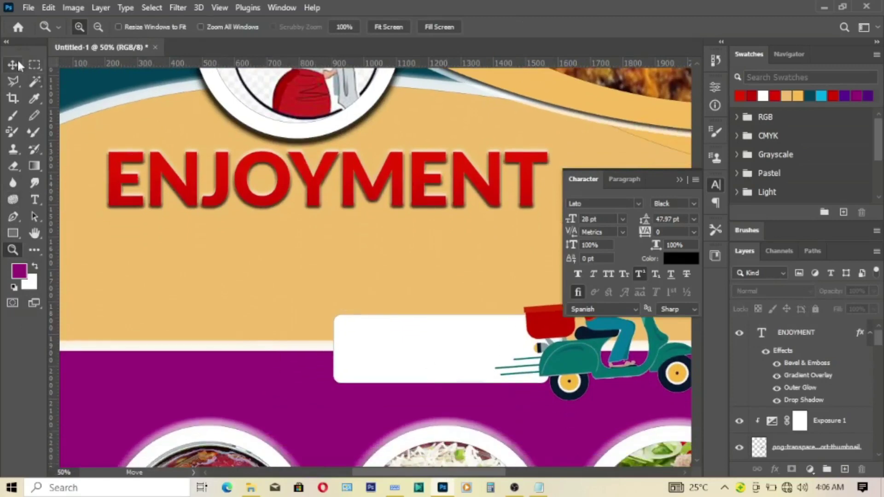
{"action": "left_click", "coordinate": [18, 66]}
{"action": "left_click", "coordinate": [35, 200]}
Step: Create a text line below ENJOYMENT and replace its placeholder with FAST FOOD copied from the notes
{"action": "left_click", "coordinate": [132, 228]}
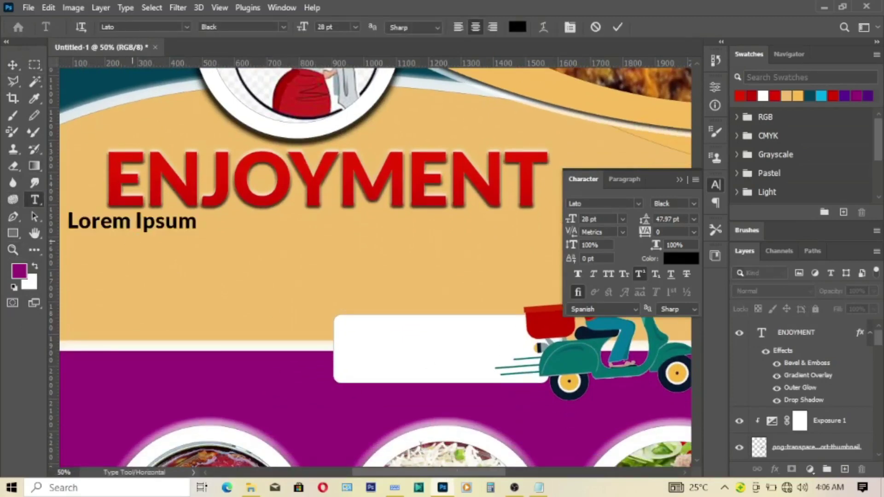
{"action": "key", "text": "ctrl+a"}
{"action": "left_click", "coordinate": [539, 487]}
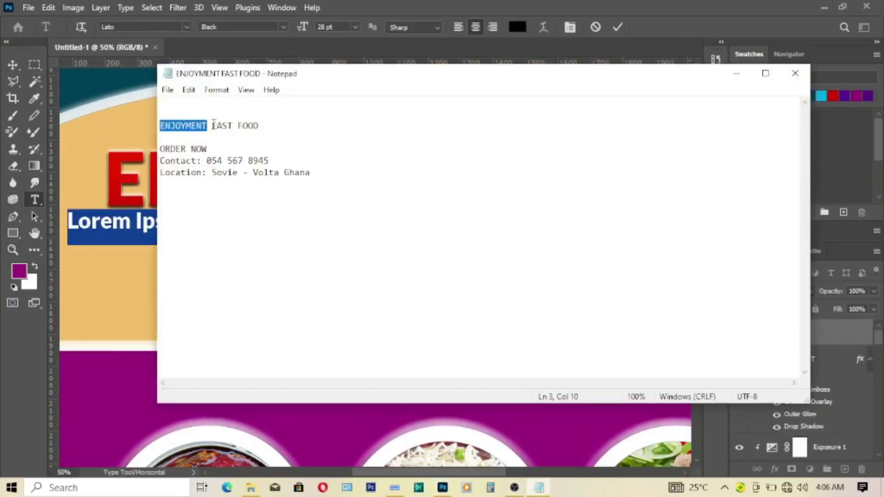
{"action": "left_click_drag", "start_coordinate": [212, 125], "coordinate": [265, 127]}
{"action": "key", "text": "ctrl+c"}
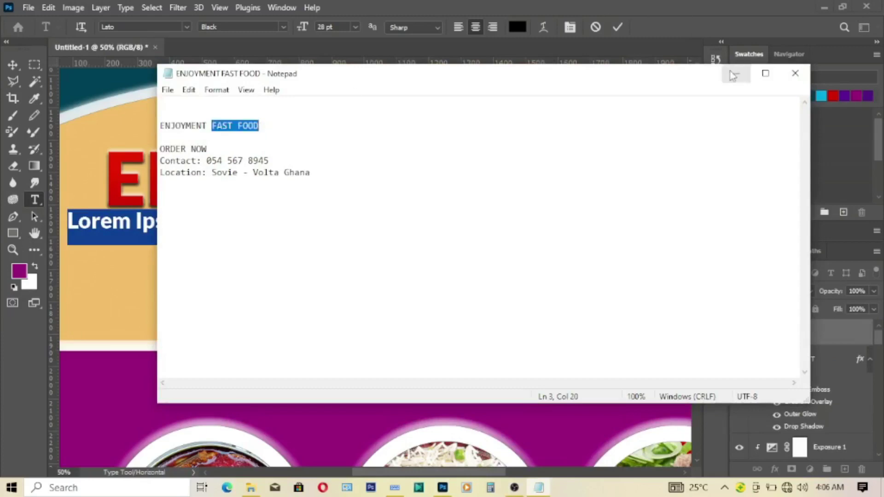
{"action": "left_click", "coordinate": [642, 16]}
{"action": "key", "text": "ctrl+v"}
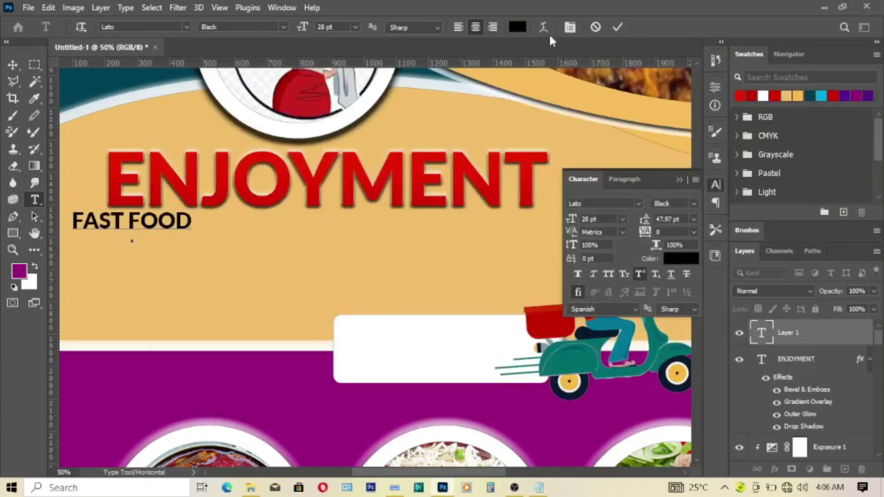
{"action": "left_click", "coordinate": [618, 28]}
Step: Try superscript and subscript formatting on the letters AST in FAST FOOD
{"action": "left_click_drag", "start_coordinate": [82, 221], "coordinate": [125, 224]}
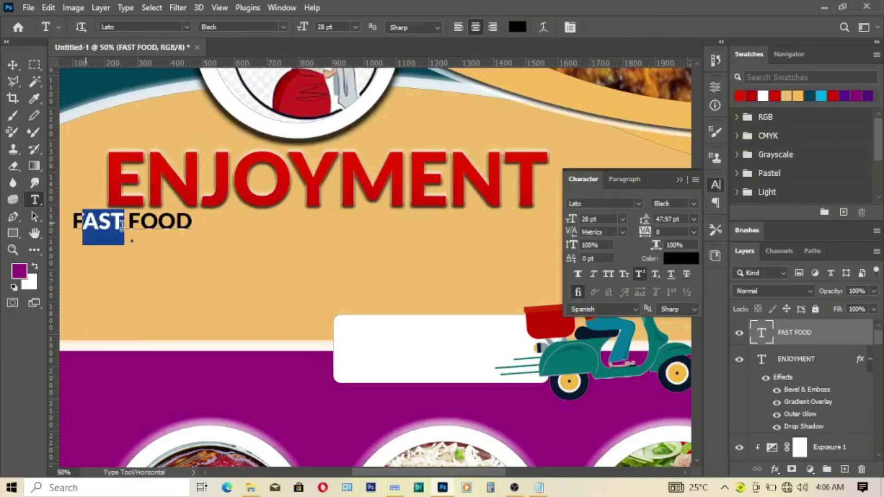
{"action": "left_click", "coordinate": [641, 274]}
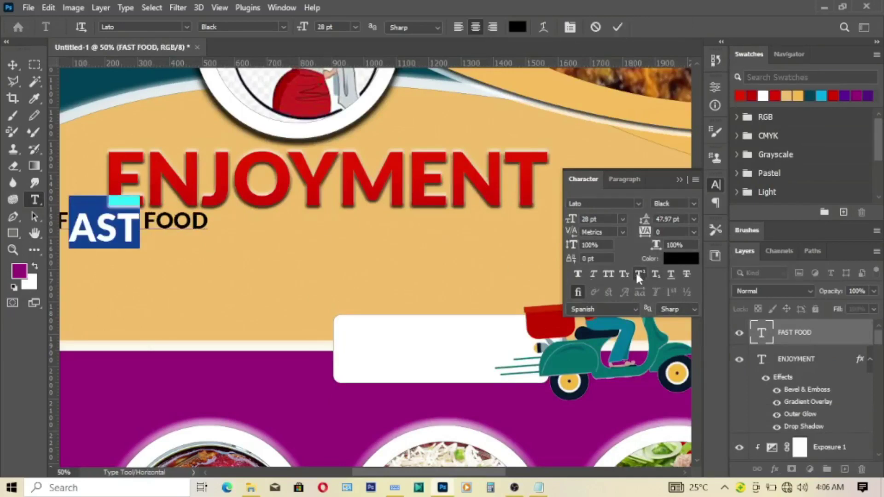
{"action": "left_click", "coordinate": [626, 273]}
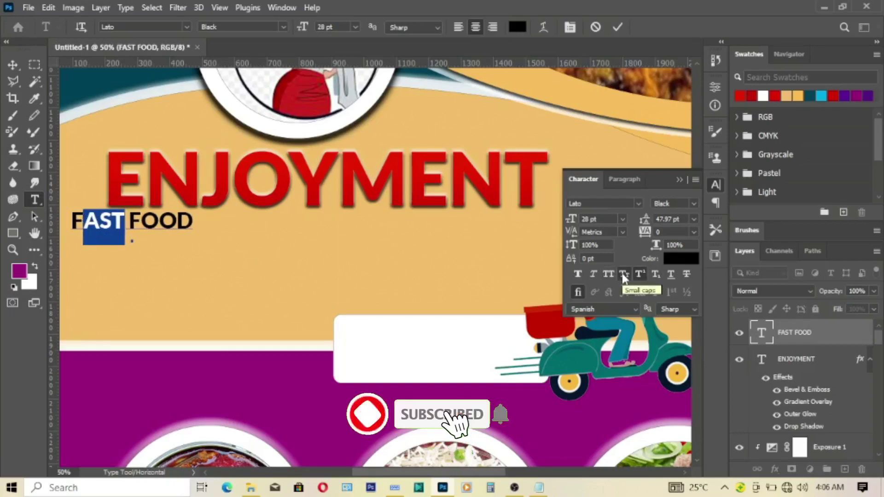
{"action": "left_click", "coordinate": [608, 275]}
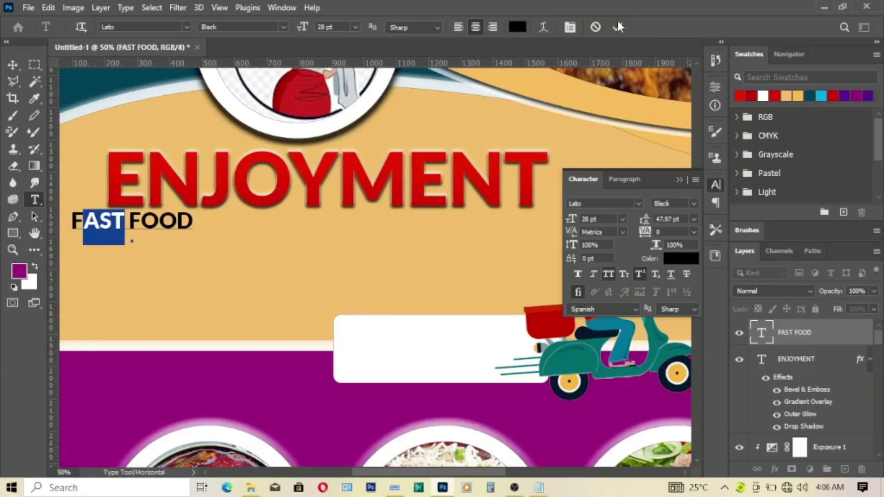
{"action": "left_click", "coordinate": [619, 26]}
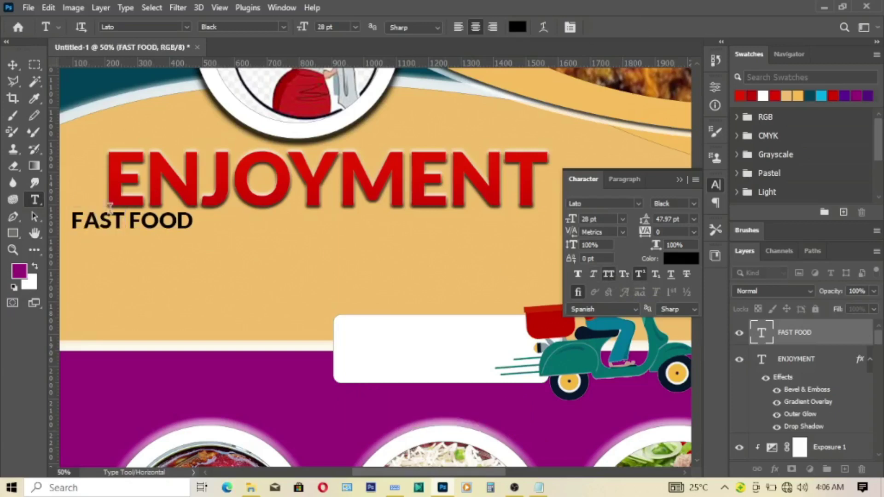
Step: Retype the word FAST, then undo the edits to restore FAST FOOD
{"action": "double_click", "coordinate": [86, 222]}
{"action": "type", "text": "FA"}
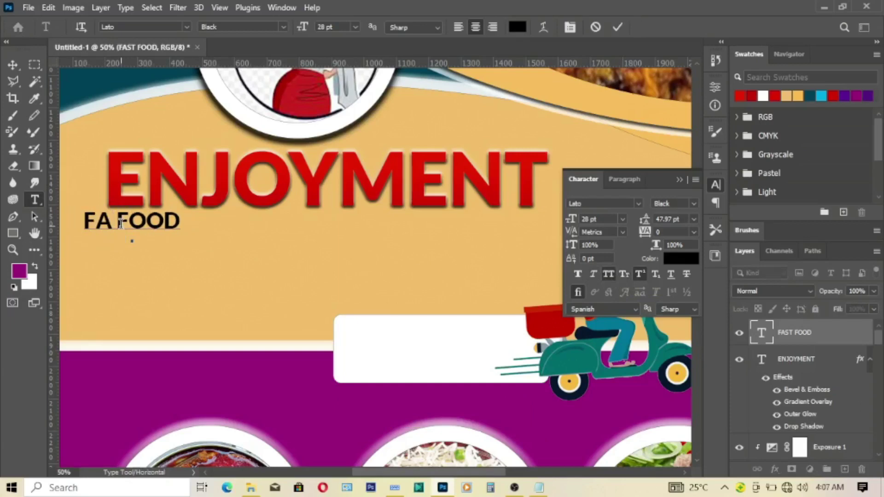
{"action": "key", "text": "BackSpace"}
{"action": "type", "text": "A"}
{"action": "key", "text": "ctrl+z"}
Step: Center FAST FOOD under ENJOYMENT and stretch it to about 101 pt, nearly the headline's width
{"action": "left_click", "coordinate": [13, 64]}
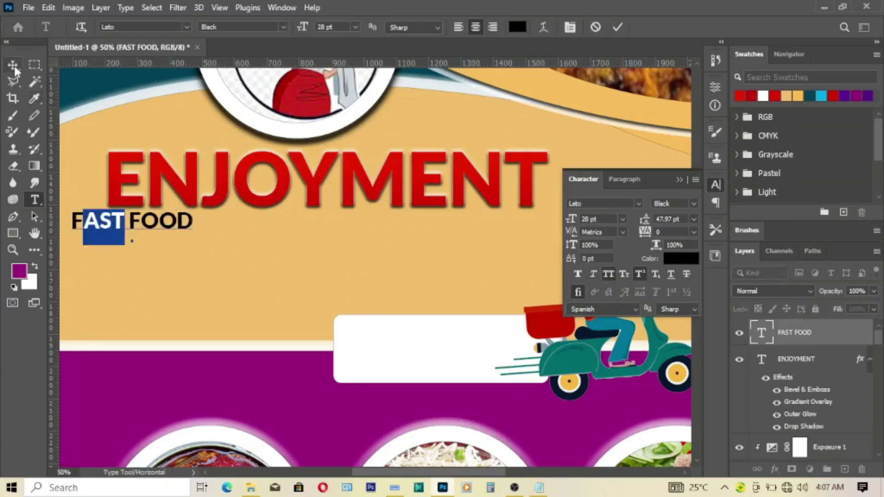
{"action": "mouse_move", "coordinate": [149, 223]}
{"action": "left_mouse_down"}
{"action": "mouse_move", "coordinate": [326, 232]}
{"action": "mouse_move", "coordinate": [316, 253]}
{"action": "left_mouse_up"}
{"action": "left_click_drag", "start_coordinate": [413, 235], "coordinate": [456, 234]}
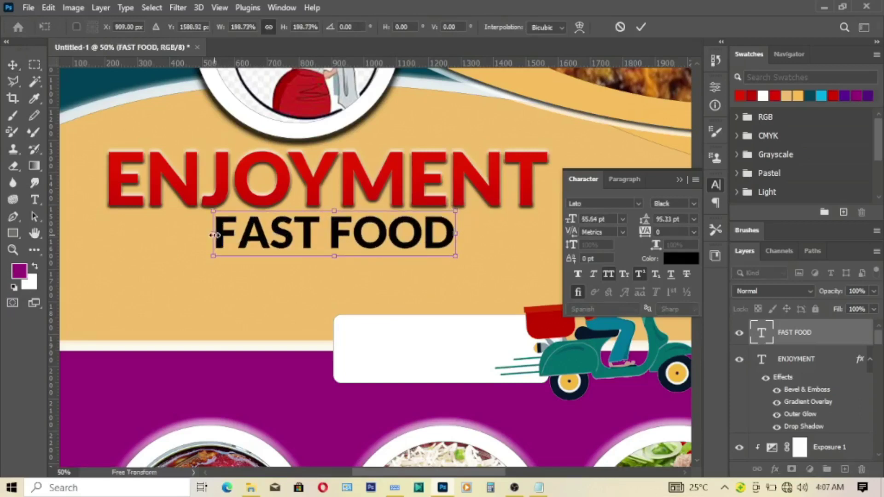
{"action": "left_click_drag", "start_coordinate": [214, 235], "coordinate": [109, 234]}
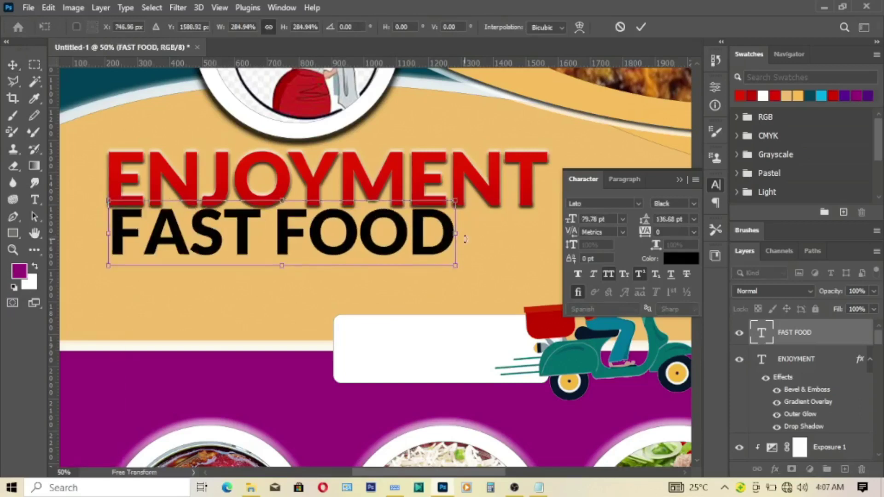
{"action": "left_click_drag", "start_coordinate": [455, 234], "coordinate": [548, 234]}
{"action": "left_click_drag", "start_coordinate": [337, 236], "coordinate": [331, 249]}
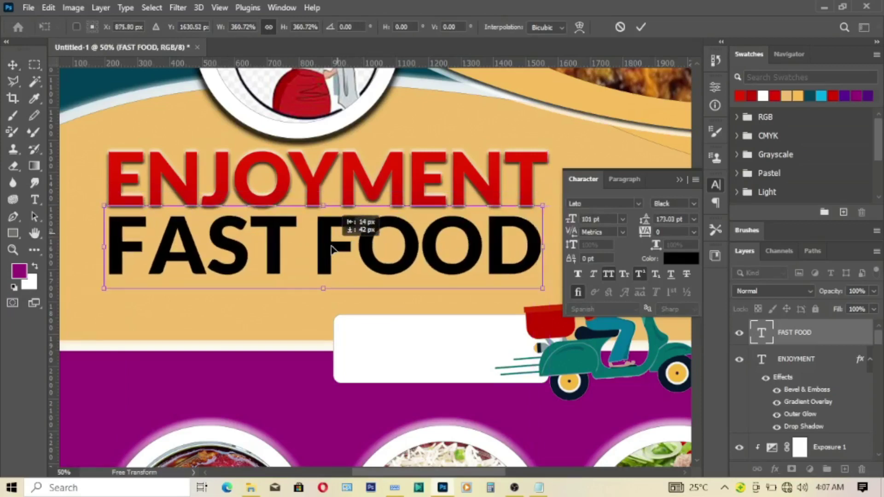
{"action": "left_click", "coordinate": [640, 27]}
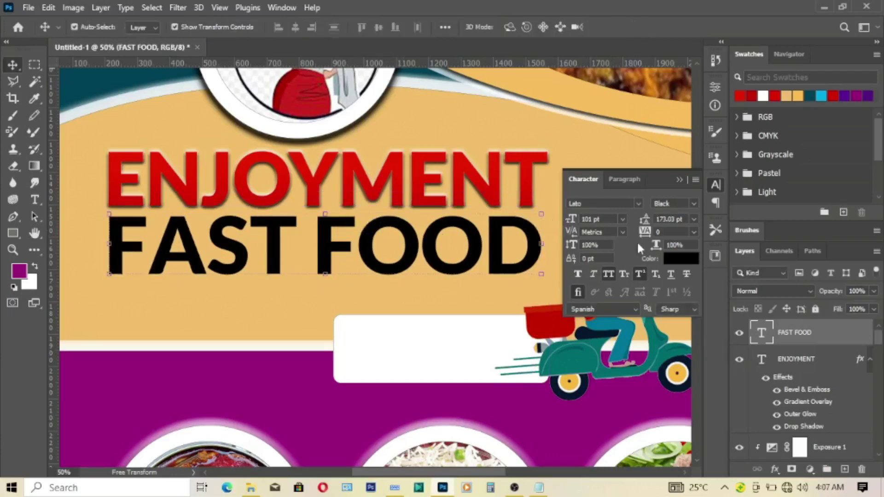
Step: Squash FAST FOOD to 72% height, move it closer to ENJOYMENT, and set it in Myriad Pro
{"action": "left_click_drag", "start_coordinate": [571, 245], "coordinate": [558, 243]}
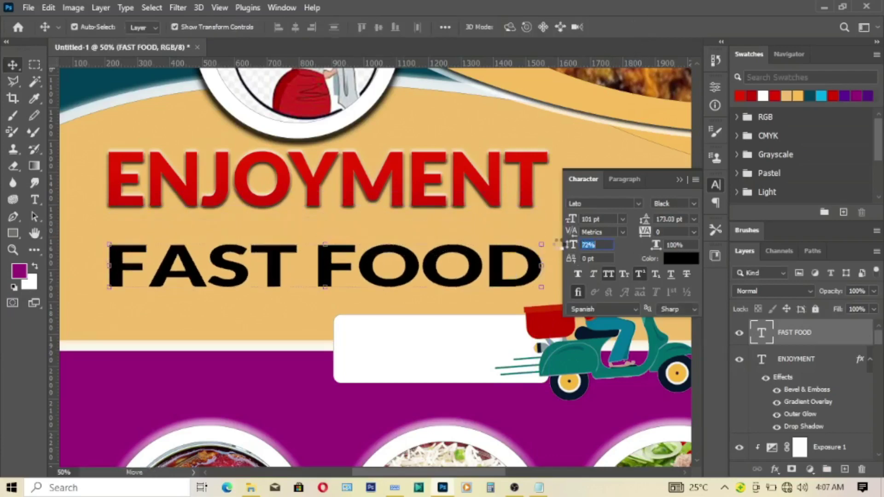
{"action": "mouse_move", "coordinate": [348, 268]}
{"action": "left_mouse_down"}
{"action": "mouse_move", "coordinate": [344, 240]}
{"action": "mouse_move", "coordinate": [362, 240]}
{"action": "left_mouse_up"}
{"action": "left_click", "coordinate": [638, 204]}
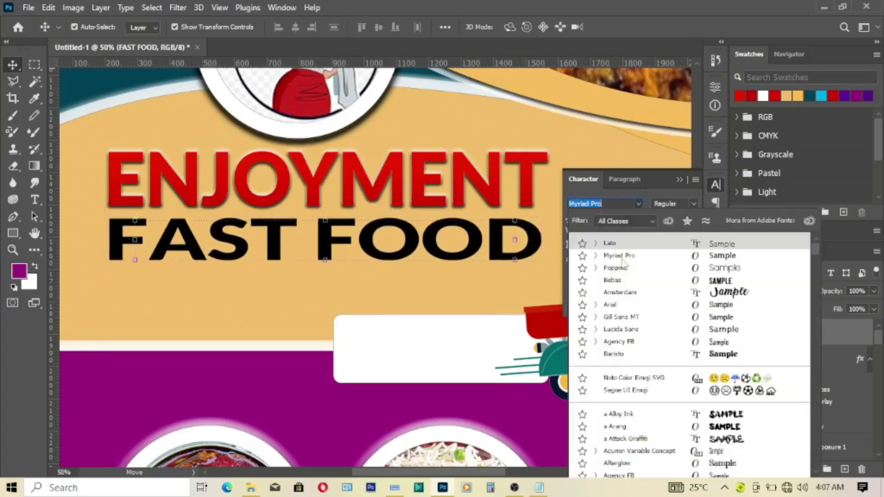
{"action": "left_click", "coordinate": [602, 253]}
Step: Try superscript and subscript formatting on the letters AST, then commit the text
{"action": "left_click", "coordinate": [34, 200]}
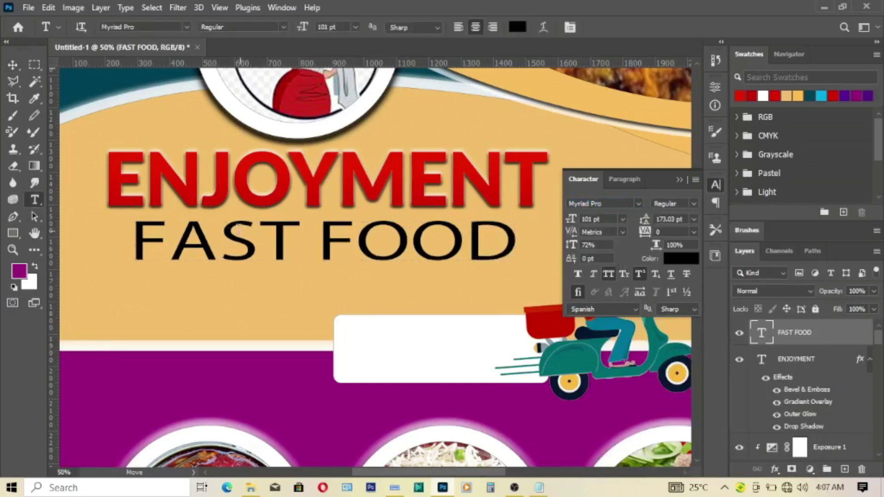
{"action": "left_click_drag", "start_coordinate": [169, 240], "coordinate": [291, 248]}
{"action": "left_click", "coordinate": [608, 274]}
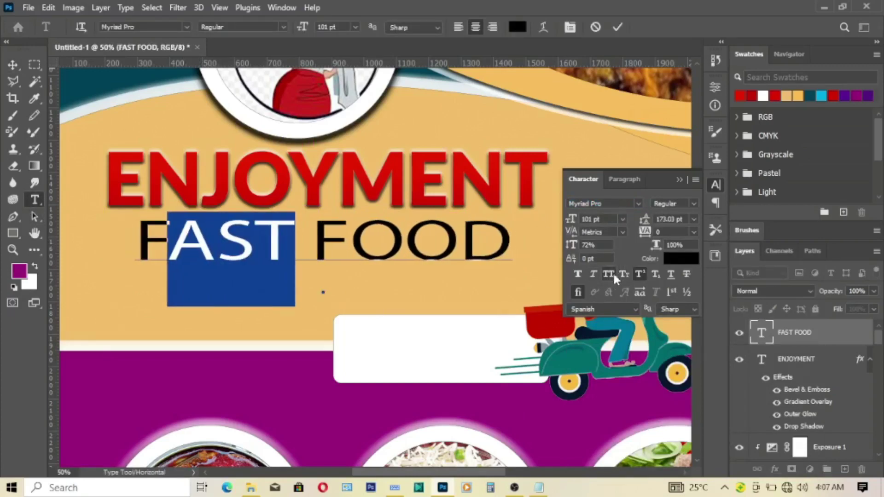
{"action": "left_click", "coordinate": [640, 273]}
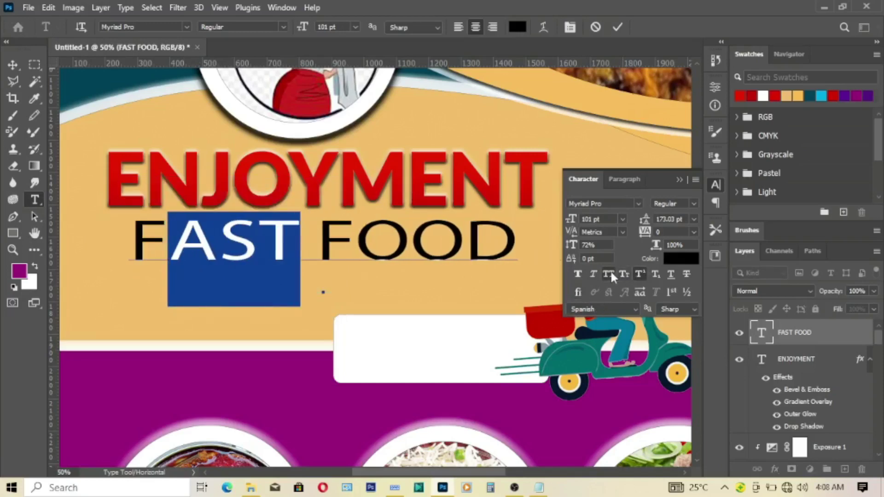
{"action": "left_click", "coordinate": [626, 274]}
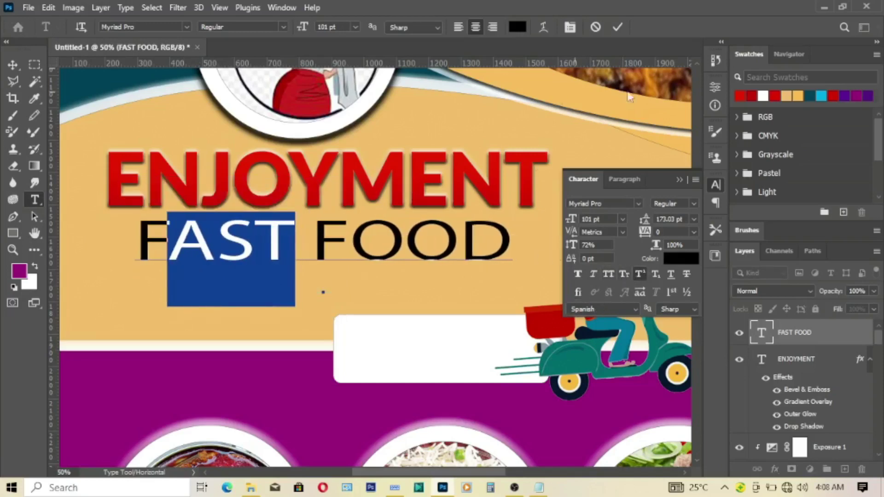
{"action": "left_click", "coordinate": [617, 27]}
Step: Zoom in on the ENJOYMENT and FAST FOOD titles
{"action": "left_click", "coordinate": [6, 66]}
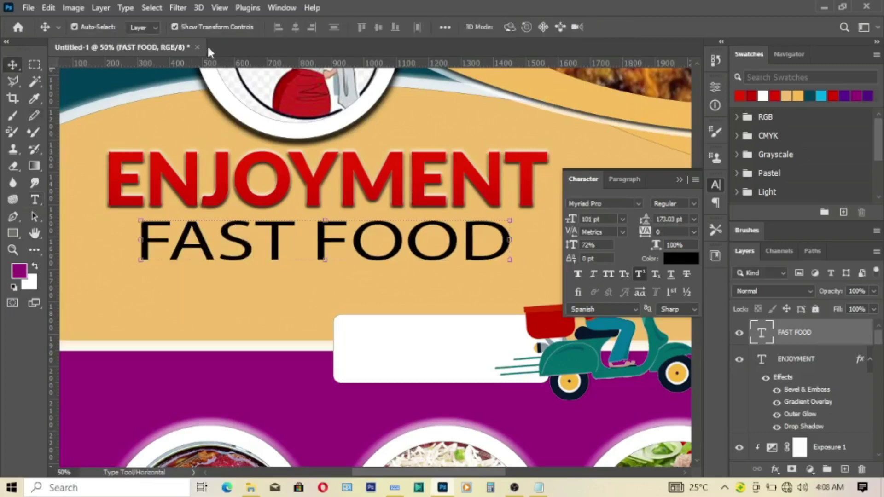
{"action": "key", "text": "z"}
{"action": "left_click", "coordinate": [388, 27]}
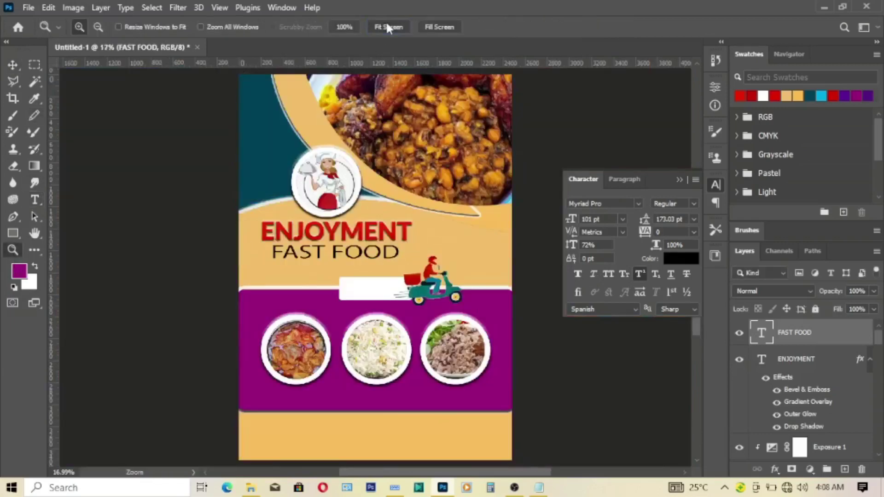
{"action": "left_click", "coordinate": [352, 207]}
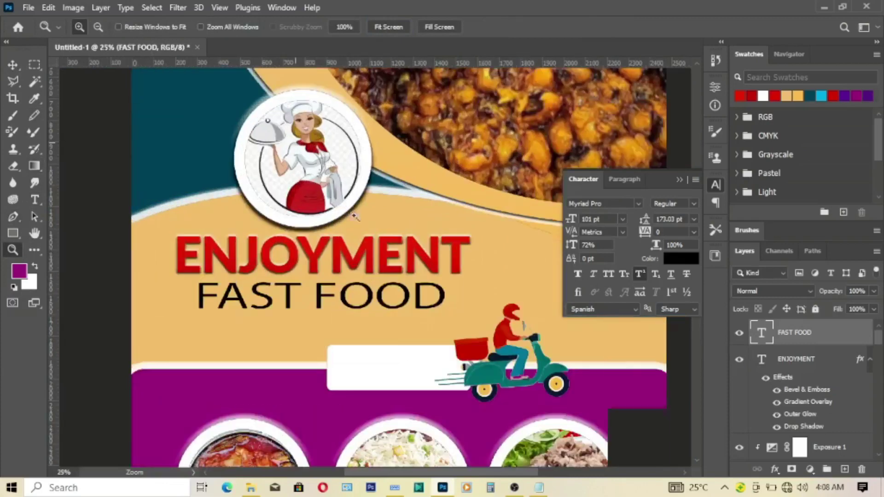
{"action": "left_click", "coordinate": [366, 275]}
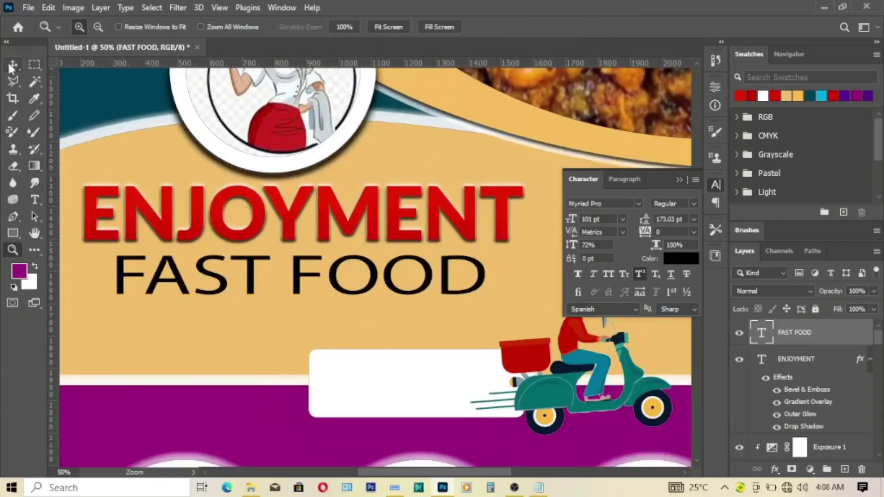
{"action": "left_click", "coordinate": [12, 66]}
Step: Change FAST FOOD's font to Poppins Medium and add a Bevel & Emboss layer style
{"action": "left_click", "coordinate": [635, 204]}
{"action": "key", "text": "Down"}
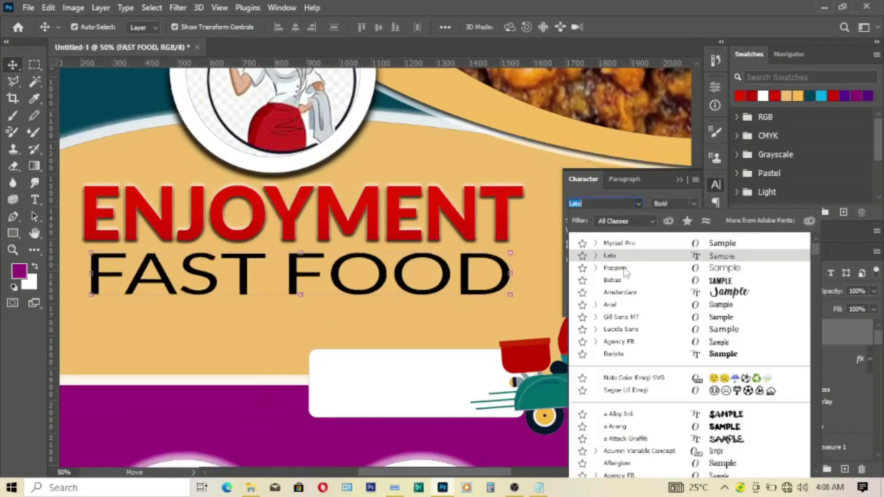
{"action": "left_click", "coordinate": [617, 268]}
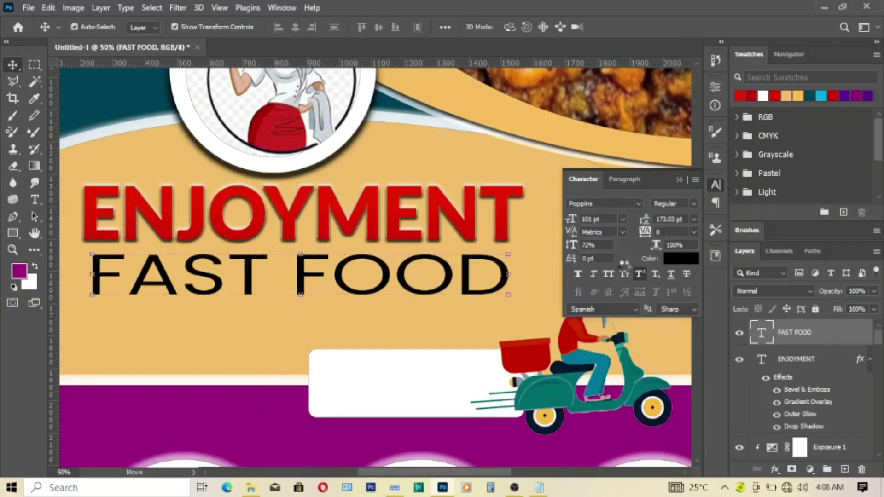
{"action": "left_click", "coordinate": [694, 204]}
{"action": "left_click", "coordinate": [681, 300]}
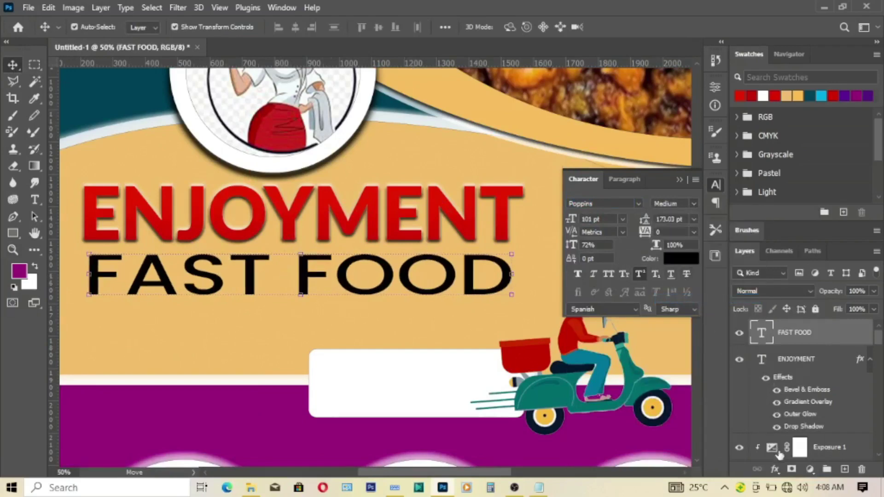
{"action": "left_click", "coordinate": [775, 469]}
{"action": "left_click", "coordinate": [803, 361]}
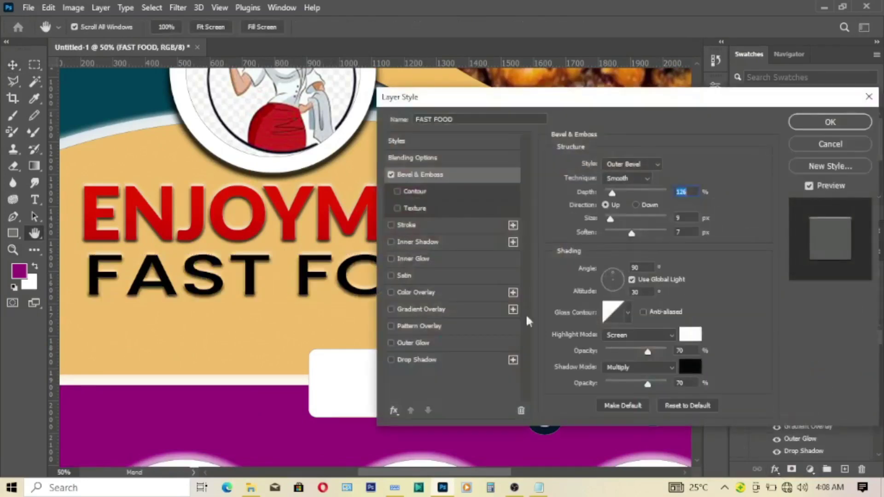
Step: Give FAST FOOD a 2 px drop shadow and a yellow-gold gradient overlay
{"action": "left_click", "coordinate": [421, 360]}
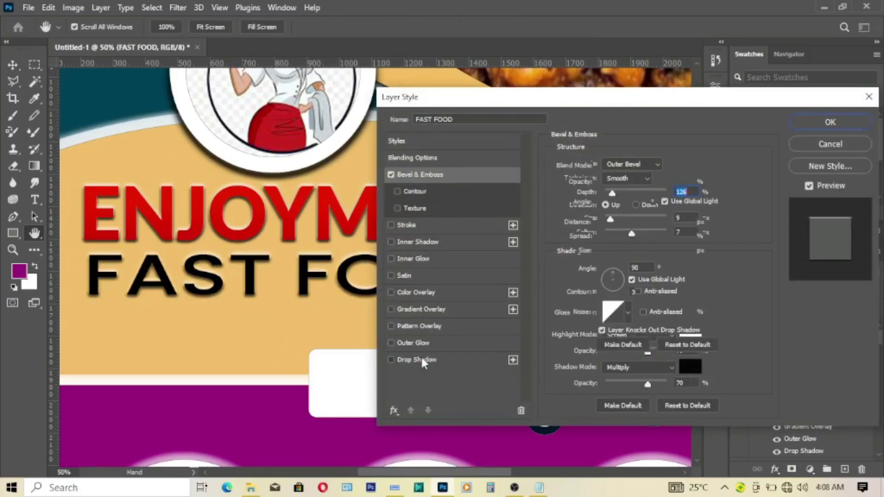
{"action": "left_click_drag", "start_coordinate": [605, 253], "coordinate": [601, 252]}
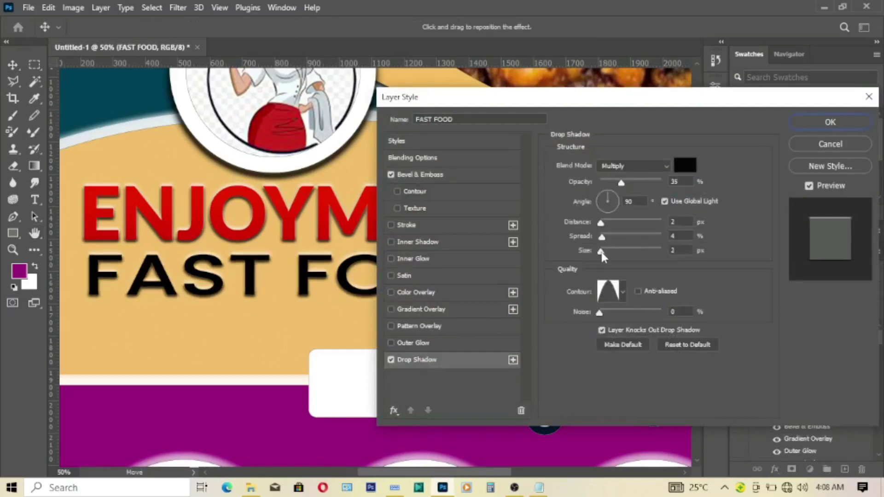
{"action": "left_click", "coordinate": [422, 309]}
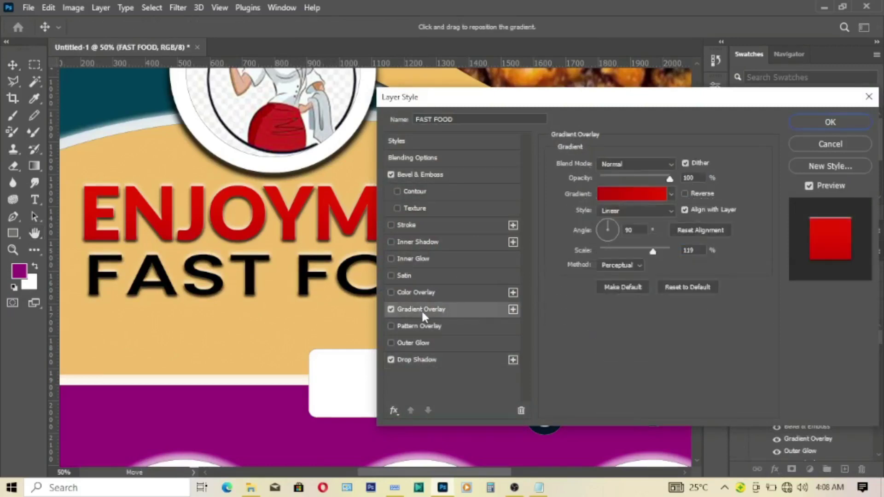
{"action": "left_click", "coordinate": [616, 195]}
{"action": "left_click_drag", "start_coordinate": [672, 177], "coordinate": [675, 223]}
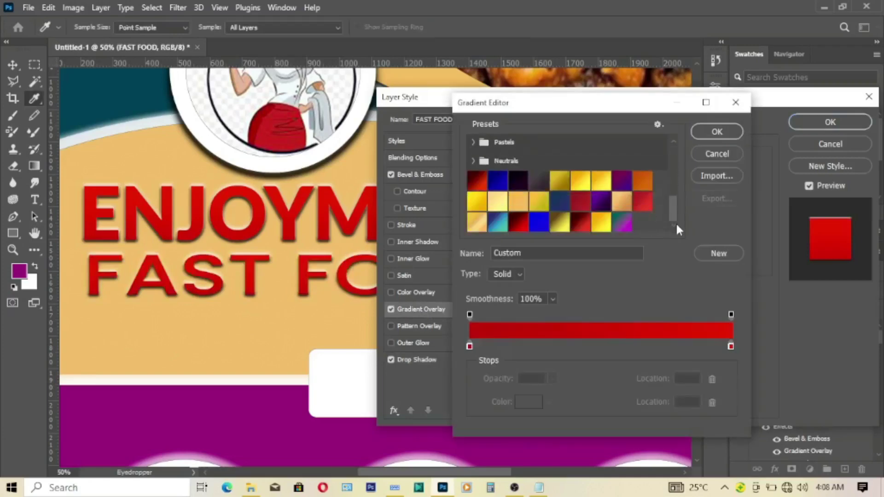
{"action": "left_click", "coordinate": [484, 204]}
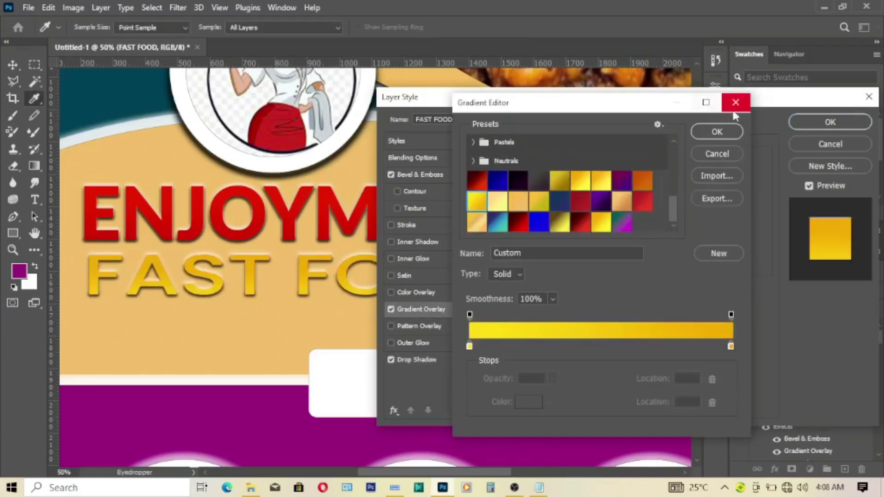
{"action": "left_click", "coordinate": [718, 134]}
Step: Add a 5 px white stroke and apply the layer styles to FAST FOOD
{"action": "left_click_drag", "start_coordinate": [760, 103], "coordinate": [786, 68]}
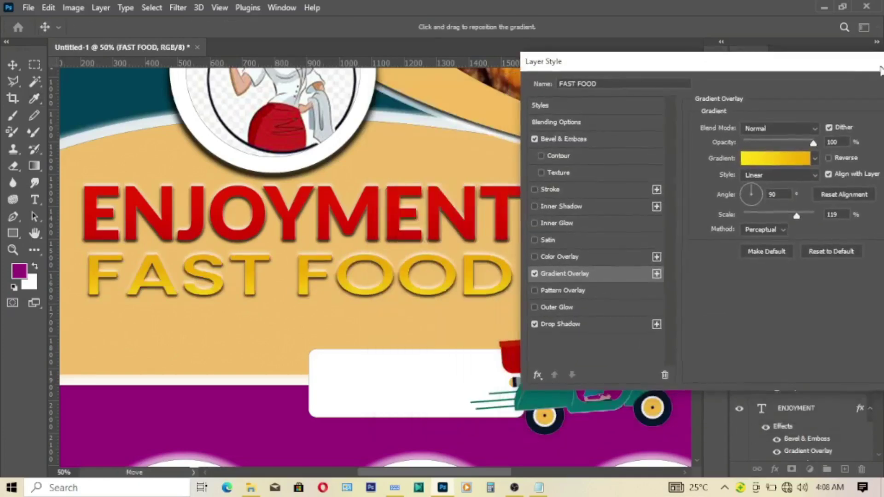
{"action": "left_click", "coordinate": [463, 186]}
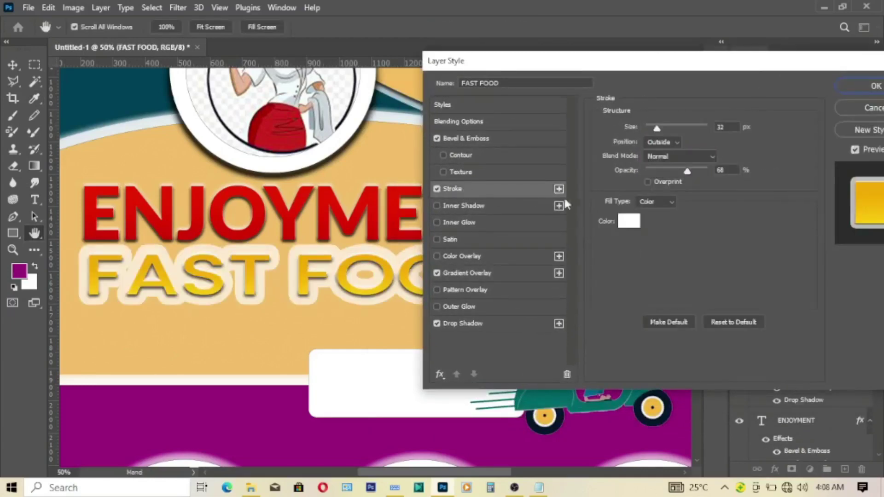
{"action": "left_click_drag", "start_coordinate": [662, 130], "coordinate": [649, 130]}
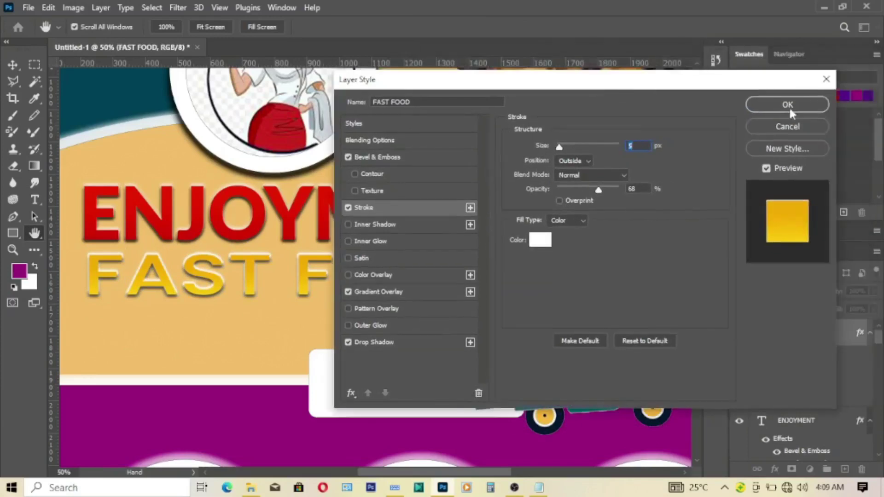
{"action": "left_click", "coordinate": [871, 85]}
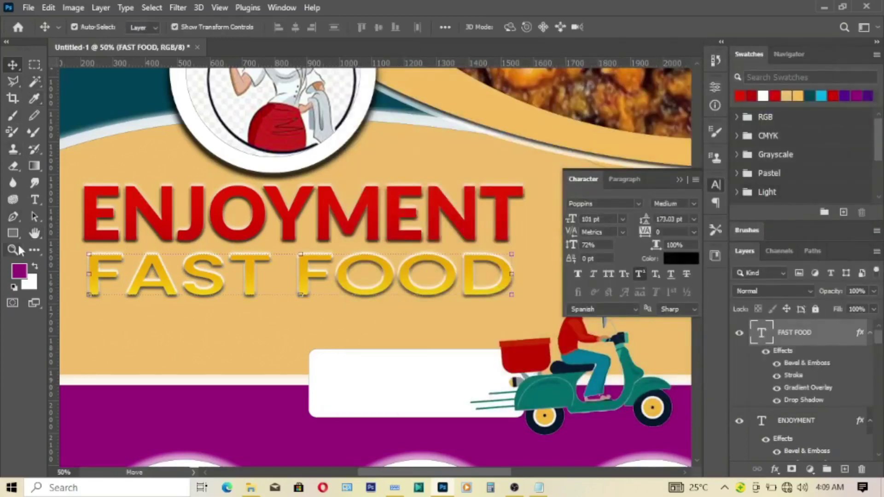
{"action": "left_click", "coordinate": [12, 250]}
Step: Zoom out to the whole flyer, then zoom in to 33% on the dish circles and white box
{"action": "left_click", "coordinate": [389, 27]}
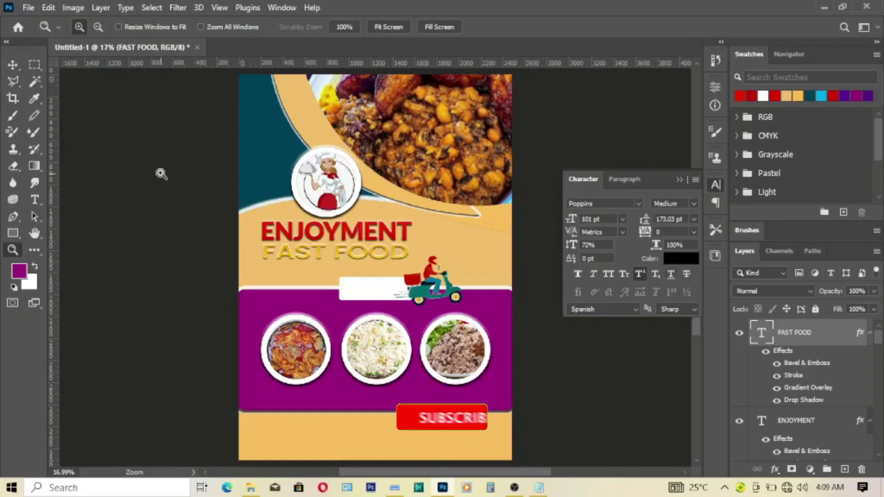
{"action": "scroll", "coordinate": [276, 325], "scroll_direction": "down", "scroll_amount": 2}
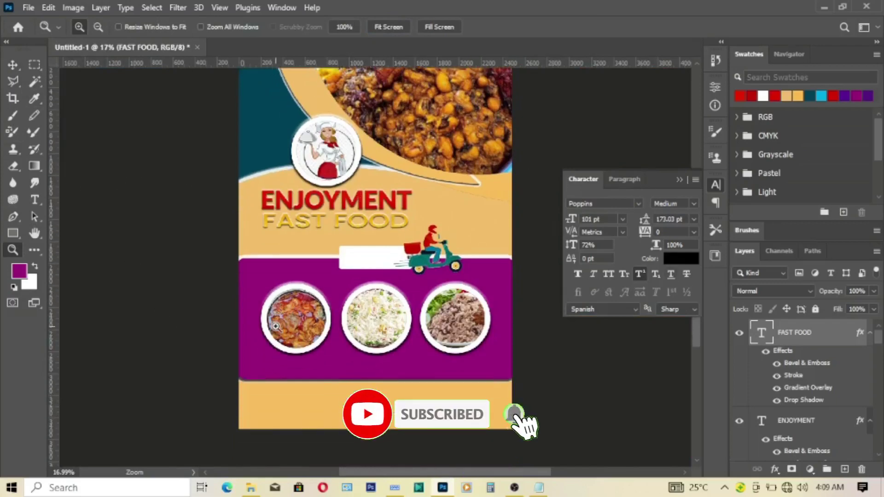
{"action": "scroll", "coordinate": [184, 254], "scroll_direction": "down", "scroll_amount": 2}
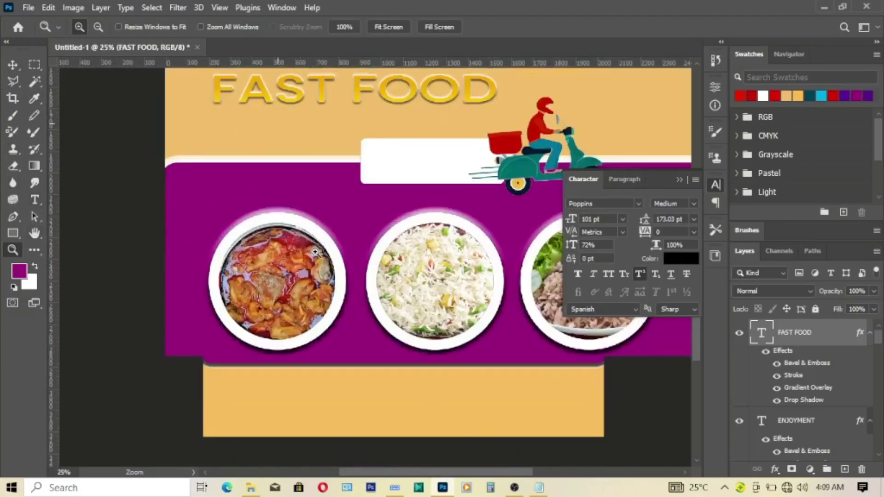
{"action": "left_click", "coordinate": [313, 249]}
{"action": "left_click_drag", "start_coordinate": [457, 473], "coordinate": [476, 473]}
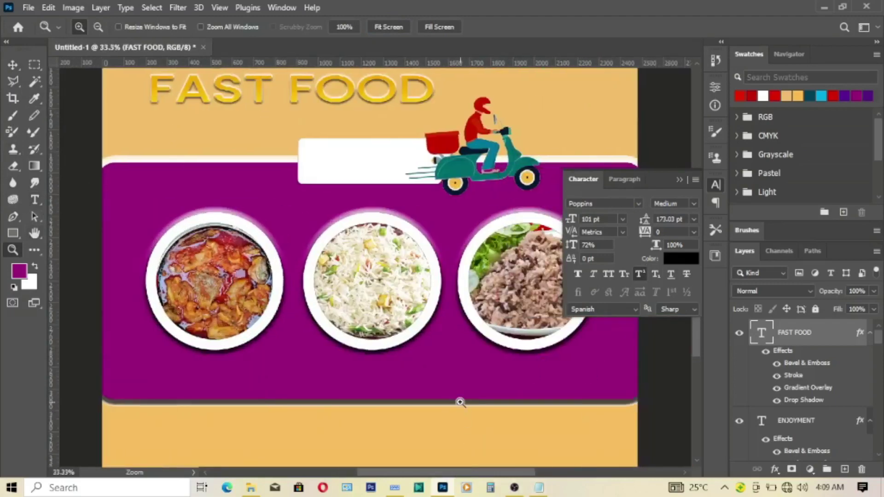
{"action": "scroll", "coordinate": [460, 400], "scroll_direction": "up", "scroll_amount": 2}
Step: Create a new text layer containing ORDER NOW copied from the notes
{"action": "left_click", "coordinate": [35, 199]}
{"action": "left_click", "coordinate": [308, 254]}
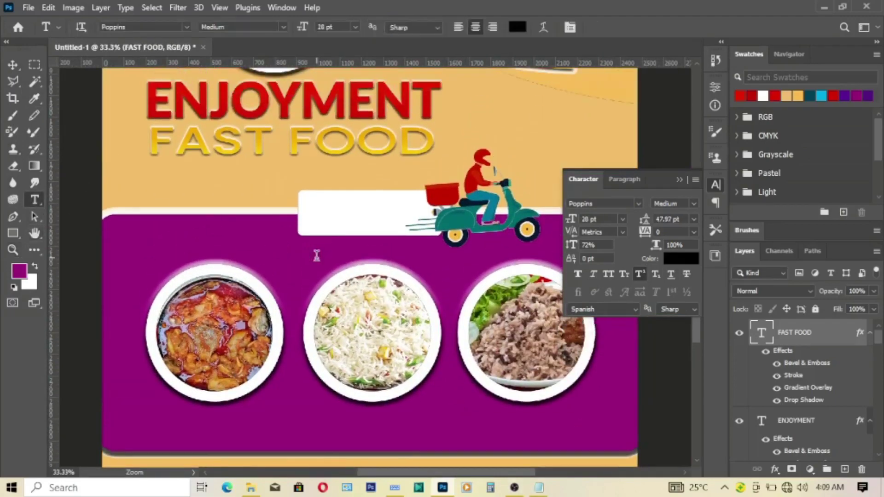
{"action": "left_click", "coordinate": [536, 489]}
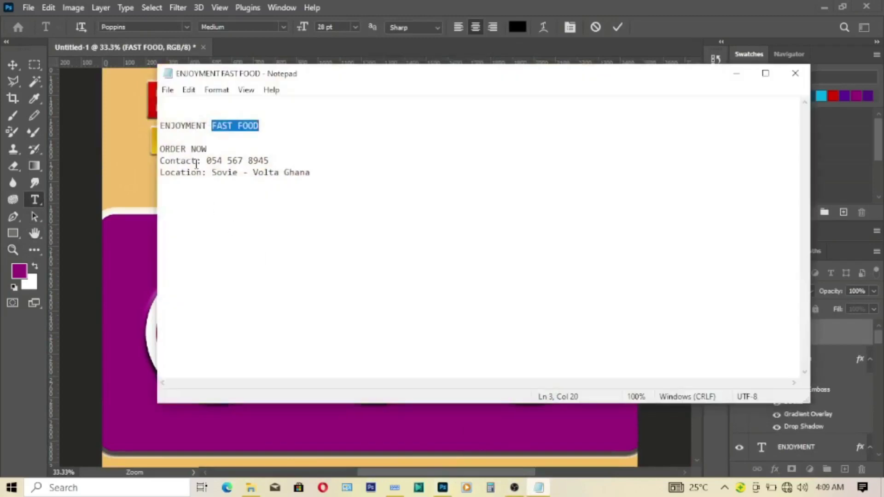
{"action": "left_click_drag", "start_coordinate": [218, 149], "coordinate": [161, 149]}
{"action": "right_click", "coordinate": [175, 144]}
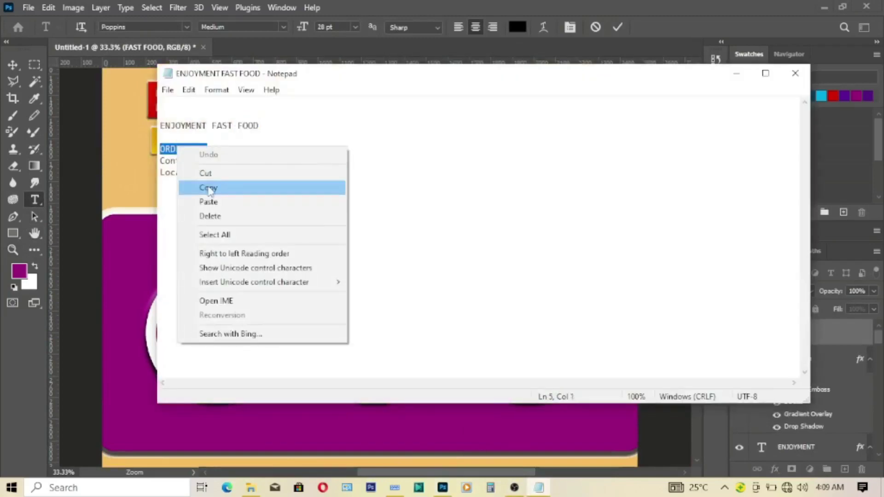
{"action": "left_click", "coordinate": [186, 188]}
{"action": "left_click", "coordinate": [737, 74]}
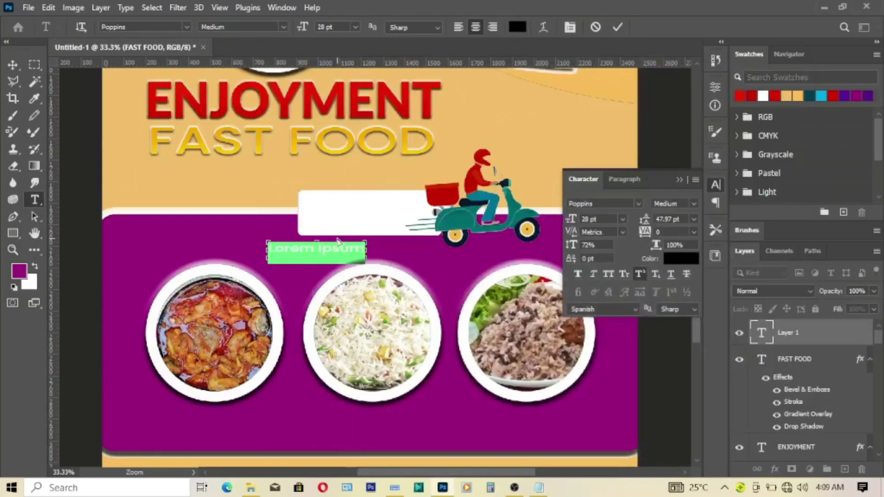
{"action": "key", "text": "ctrl+v"}
{"action": "left_click", "coordinate": [618, 27]}
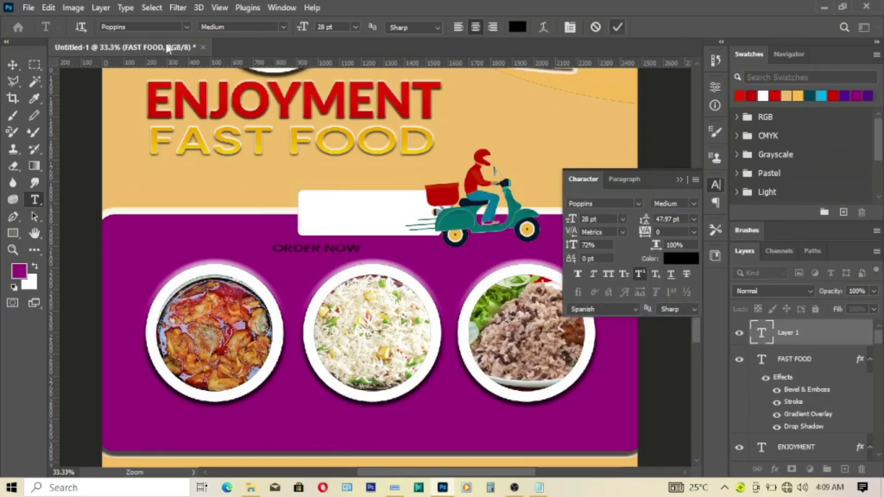
Step: Move ORDER NOW into the white box and enlarge it to 35.19 pt
{"action": "left_click", "coordinate": [13, 66]}
{"action": "mouse_move", "coordinate": [331, 251]}
{"action": "left_mouse_down"}
{"action": "mouse_move", "coordinate": [379, 218]}
{"action": "mouse_move", "coordinate": [363, 226]}
{"action": "left_mouse_up"}
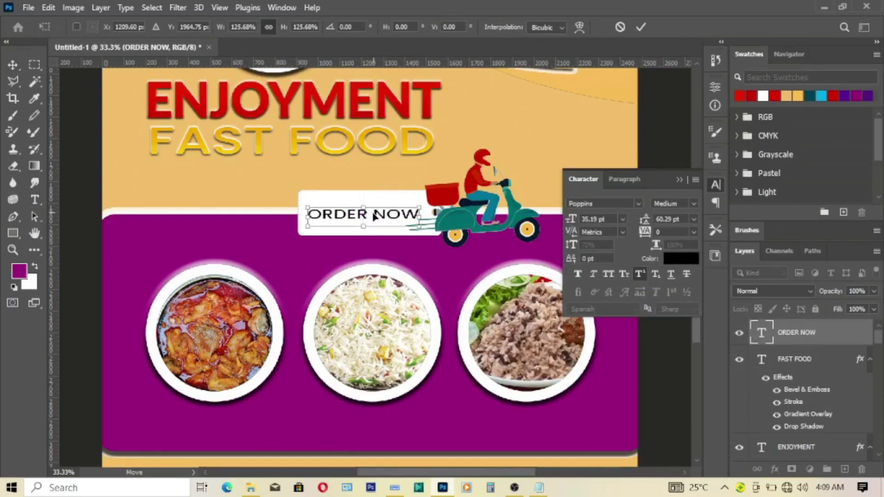
{"action": "left_click", "coordinate": [640, 27]}
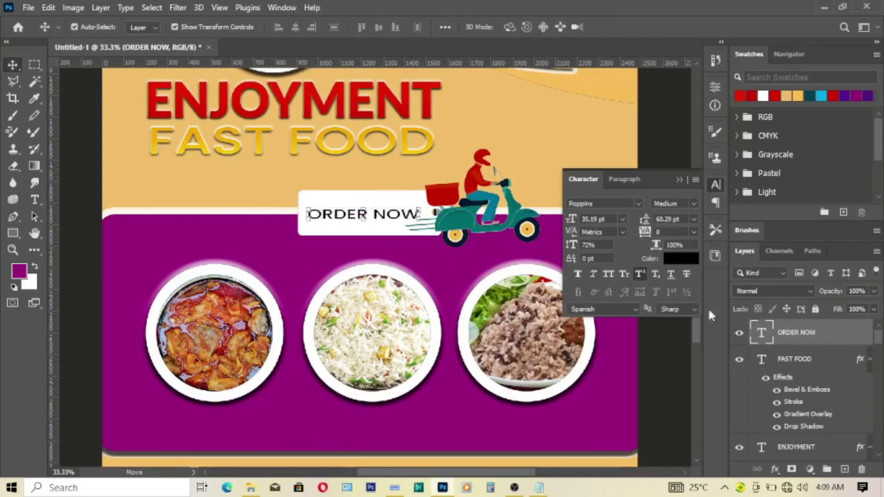
{"action": "left_click", "coordinate": [775, 470]}
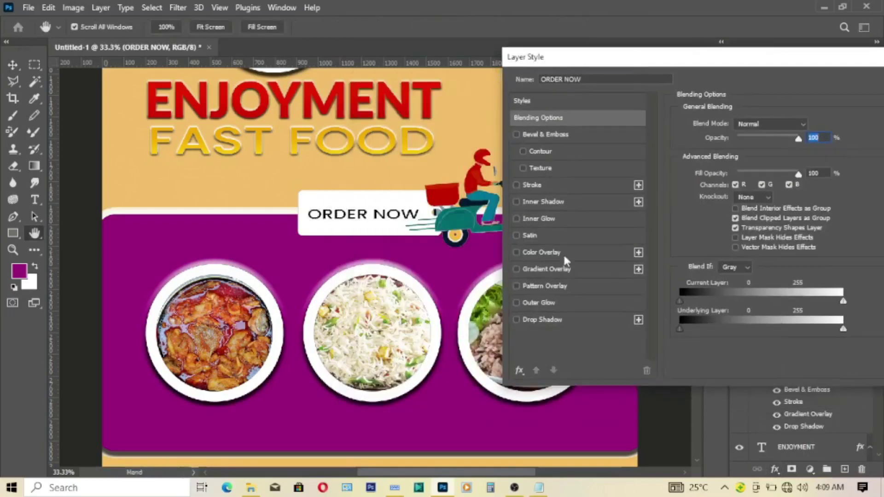
Step: Give ORDER NOW a gradient overlay with a deep blue middle stop and darker teal end
{"action": "left_click", "coordinate": [552, 269]}
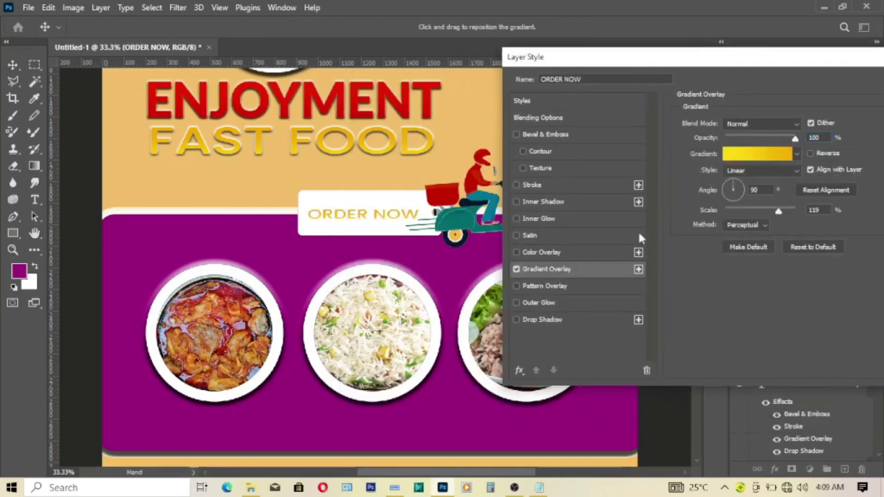
{"action": "left_click", "coordinate": [754, 157]}
{"action": "left_click_drag", "start_coordinate": [670, 158], "coordinate": [669, 227]}
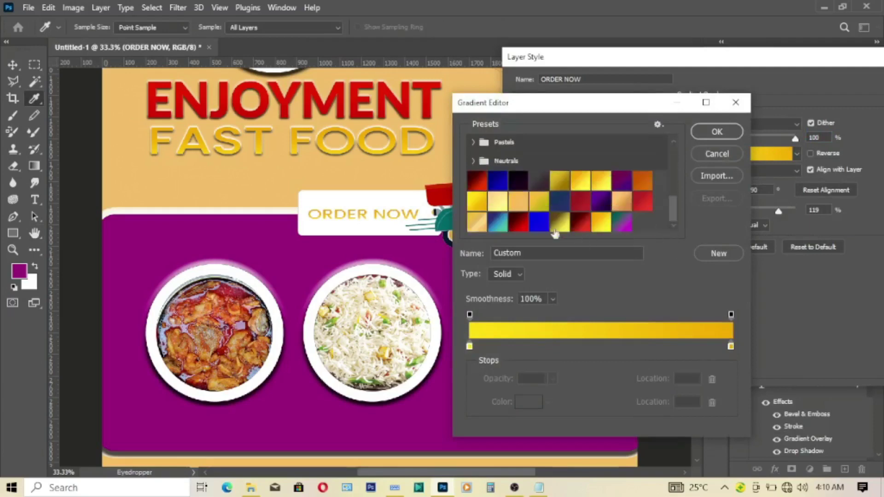
{"action": "left_click", "coordinate": [497, 224]}
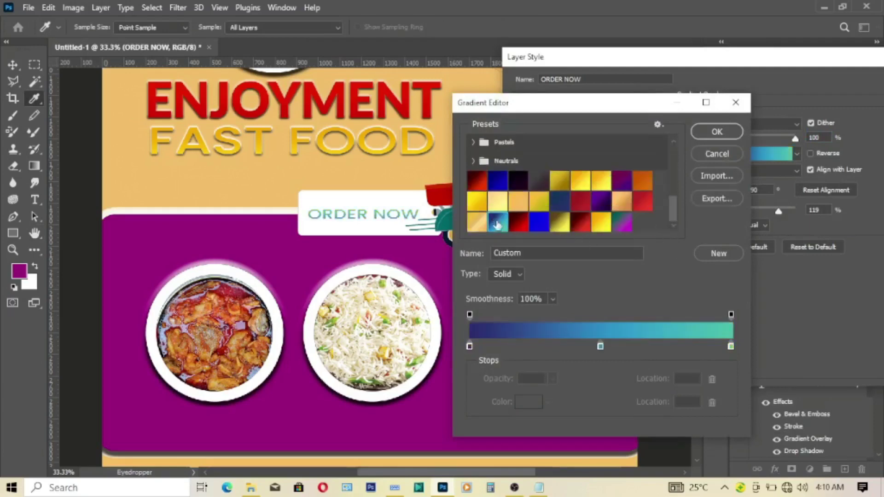
{"action": "double_click", "coordinate": [600, 345]}
{"action": "left_click_drag", "start_coordinate": [691, 252], "coordinate": [709, 271]}
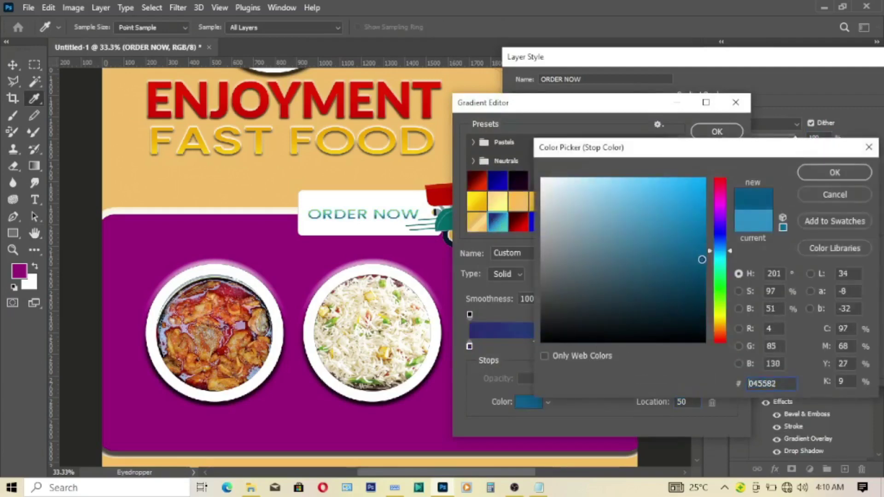
{"action": "left_click", "coordinate": [836, 172]}
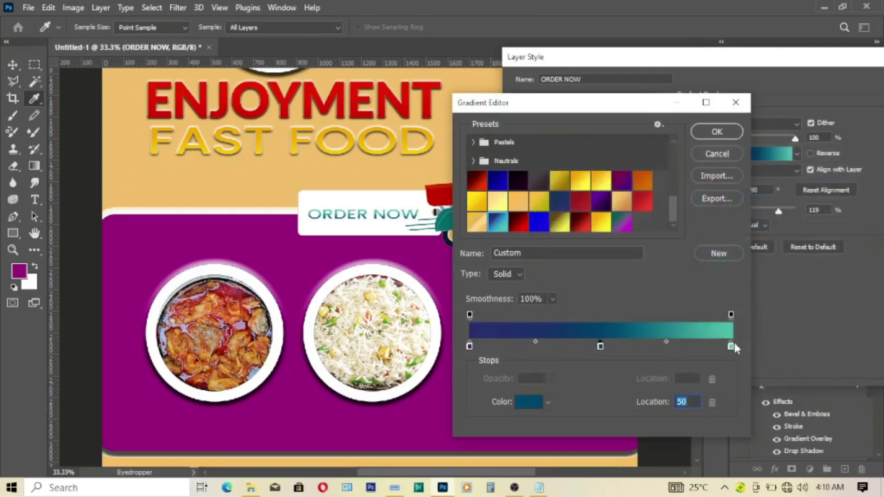
{"action": "left_click", "coordinate": [731, 346]}
{"action": "double_click", "coordinate": [731, 346]}
{"action": "left_click", "coordinate": [701, 268]}
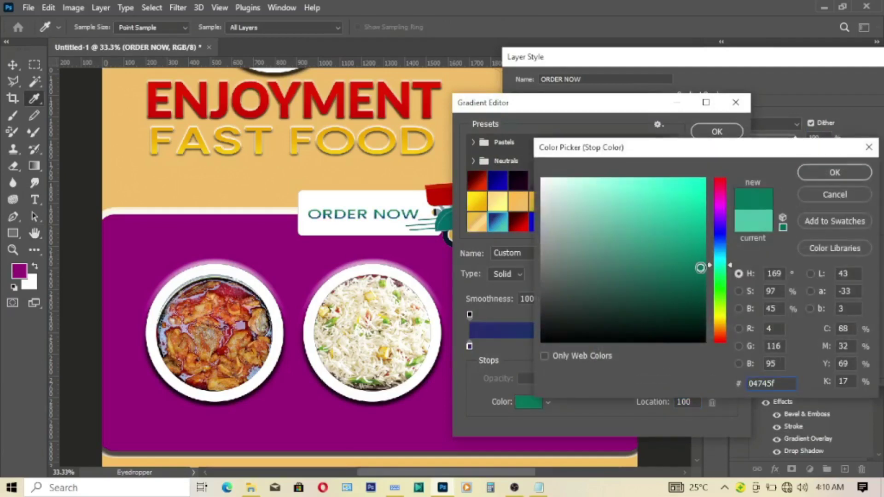
{"action": "left_click", "coordinate": [834, 173]}
{"action": "left_click", "coordinate": [733, 132]}
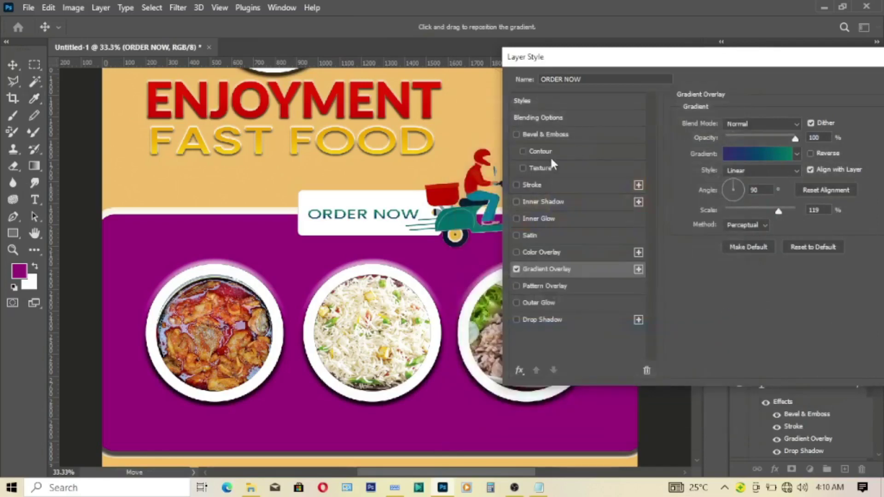
Step: Add a Bevel & Emboss of size 0 and a size-3 drop shadow, then apply
{"action": "left_click", "coordinate": [535, 134]}
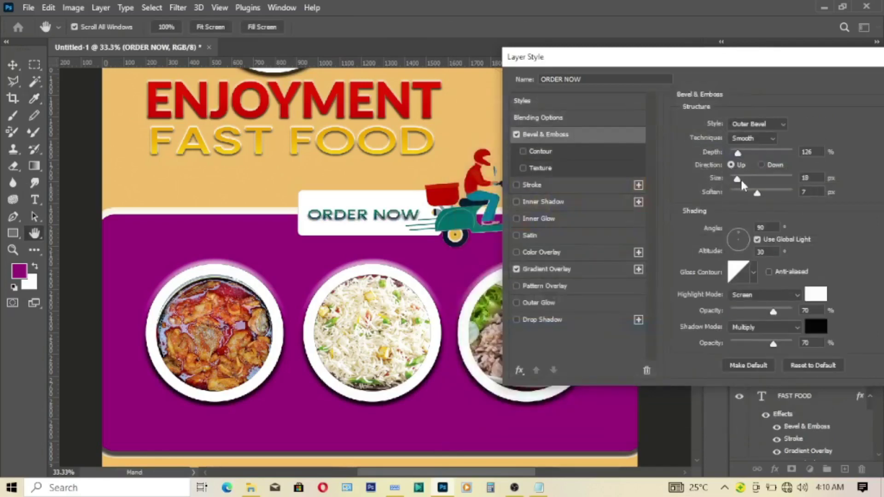
{"action": "left_click_drag", "start_coordinate": [737, 180], "coordinate": [730, 181]}
{"action": "left_click", "coordinate": [538, 319]}
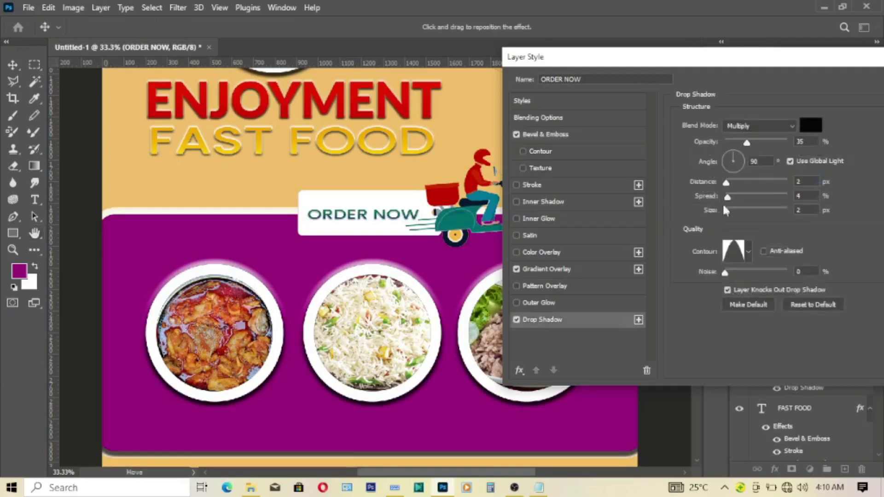
{"action": "left_click_drag", "start_coordinate": [726, 212], "coordinate": [728, 212]}
{"action": "left_click_drag", "start_coordinate": [822, 67], "coordinate": [706, 97]}
{"action": "left_click", "coordinate": [813, 116]}
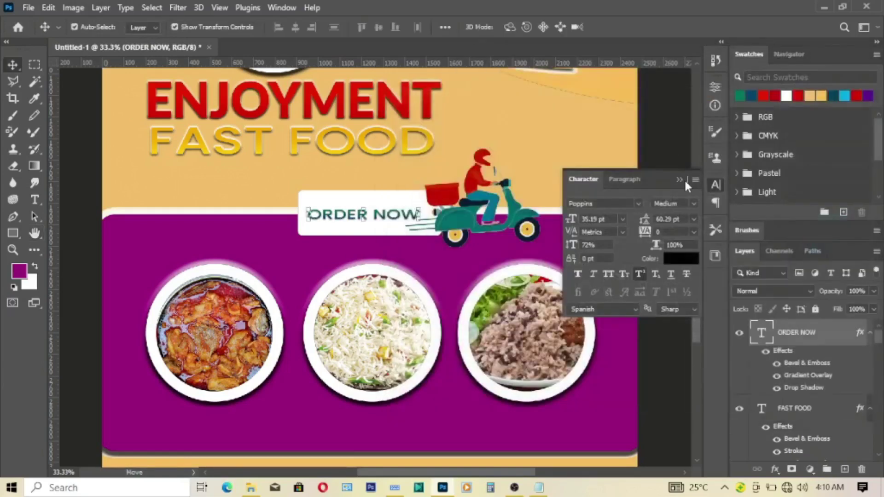
{"action": "left_click", "coordinate": [684, 178]}
Step: Create a text layer in the orange footer band holding the contact phone line from the notes
{"action": "scroll", "coordinate": [643, 281], "scroll_direction": "up", "scroll_amount": 2}
{"action": "scroll", "coordinate": [644, 280], "scroll_direction": "up", "scroll_amount": 2}
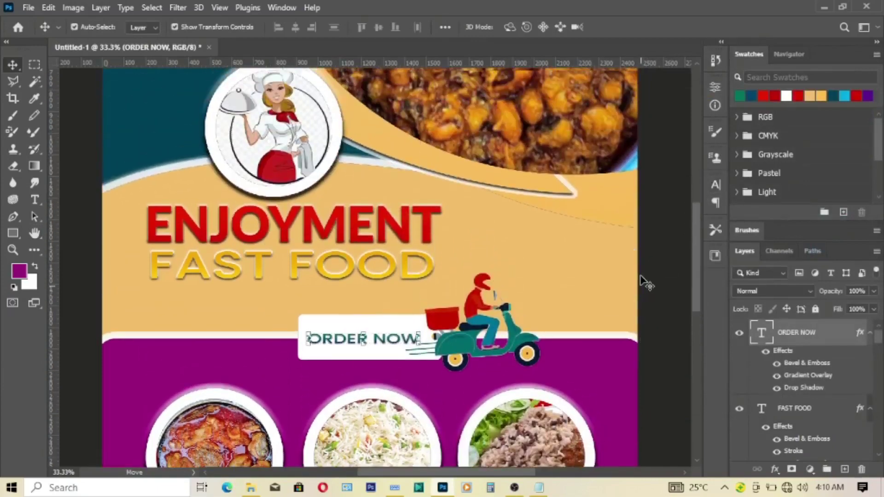
{"action": "scroll", "coordinate": [647, 279], "scroll_direction": "up", "scroll_amount": 3}
{"action": "scroll", "coordinate": [645, 280], "scroll_direction": "up", "scroll_amount": 2}
{"action": "scroll", "coordinate": [644, 279], "scroll_direction": "down", "scroll_amount": 4}
{"action": "scroll", "coordinate": [644, 279], "scroll_direction": "down", "scroll_amount": 6}
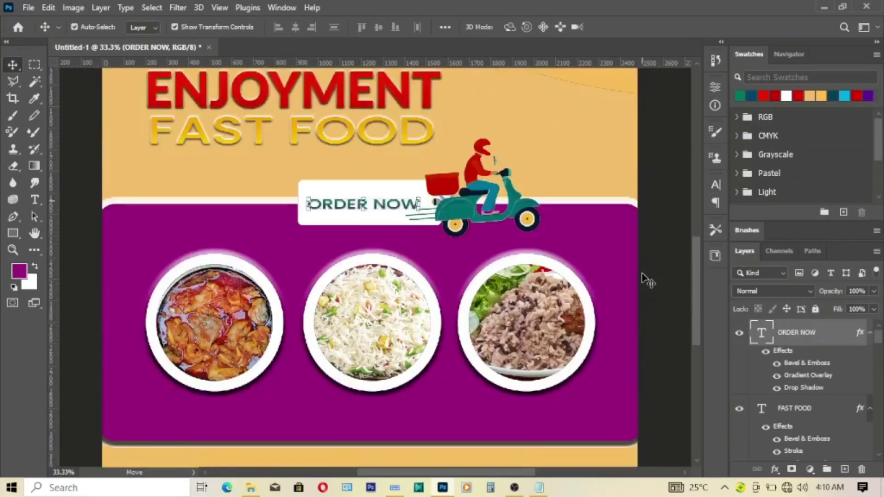
{"action": "scroll", "coordinate": [640, 281], "scroll_direction": "down", "scroll_amount": 4}
{"action": "left_click", "coordinate": [35, 201]}
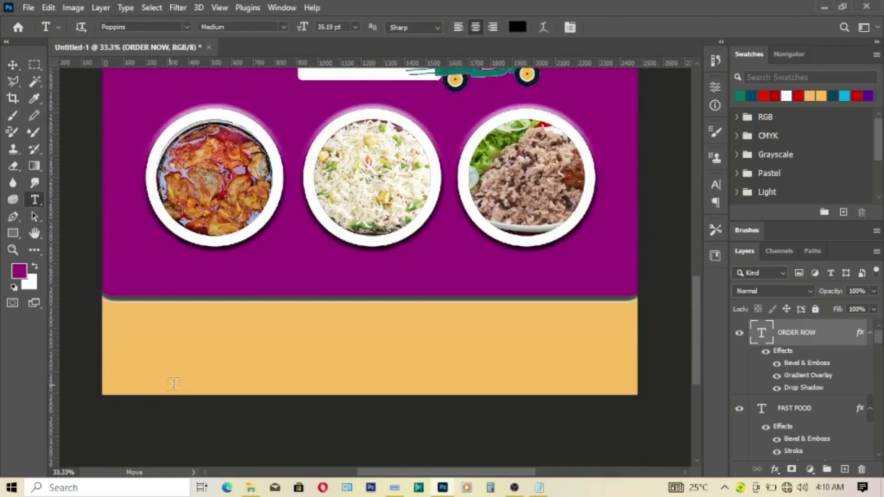
{"action": "left_click", "coordinate": [172, 353]}
{"action": "left_click", "coordinate": [547, 490]}
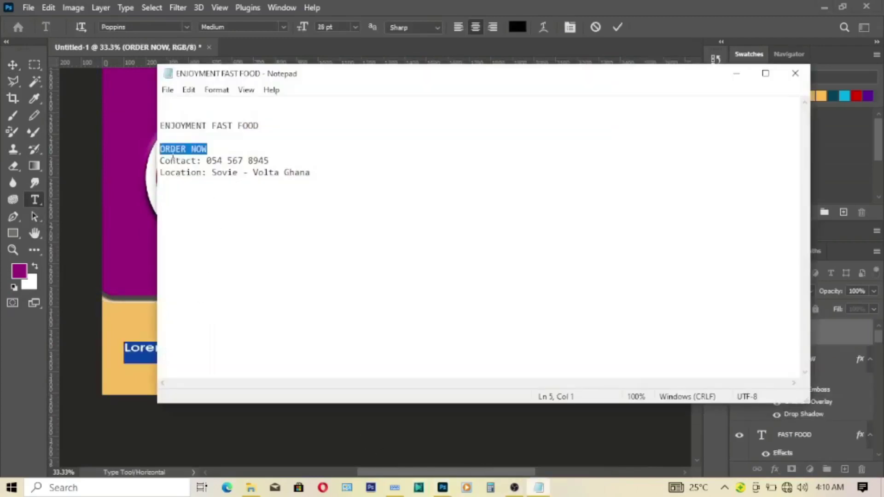
{"action": "left_click_drag", "start_coordinate": [161, 160], "coordinate": [292, 155]}
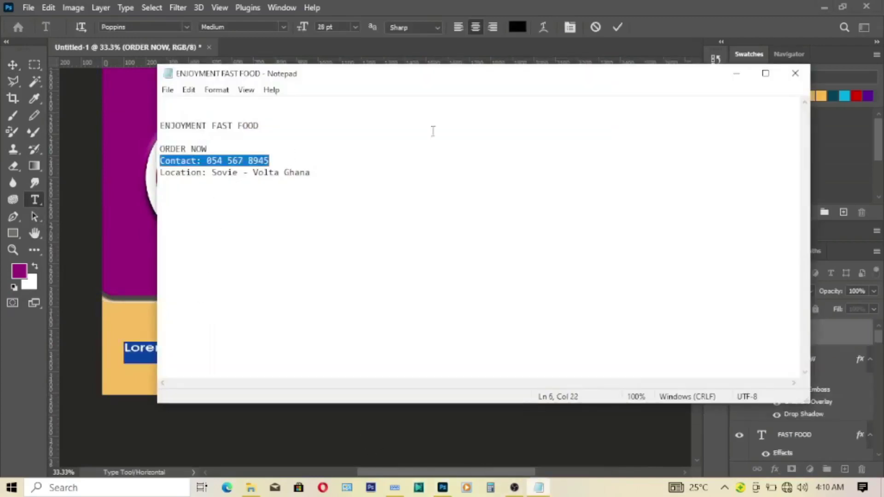
{"action": "left_click", "coordinate": [736, 74]}
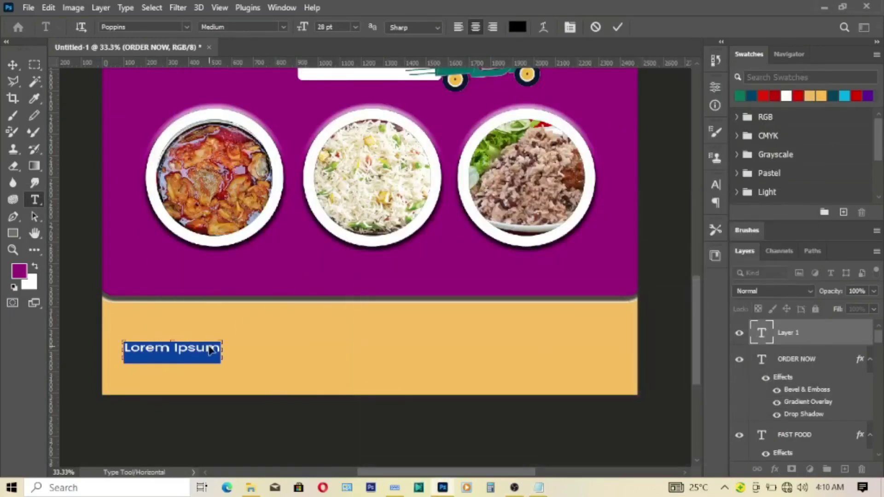
{"action": "key", "text": "ctrl+v"}
{"action": "left_click", "coordinate": [618, 27]}
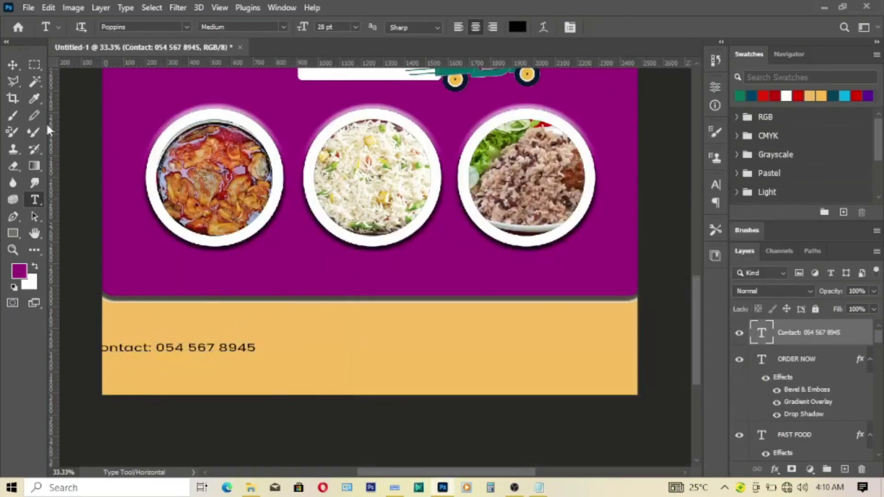
Step: Move the contact line onto the footer band toward the left and scale it to 121.40%
{"action": "left_click", "coordinate": [12, 64]}
{"action": "left_click_drag", "start_coordinate": [169, 353], "coordinate": [271, 354]}
{"action": "key", "text": "ctrl+t"}
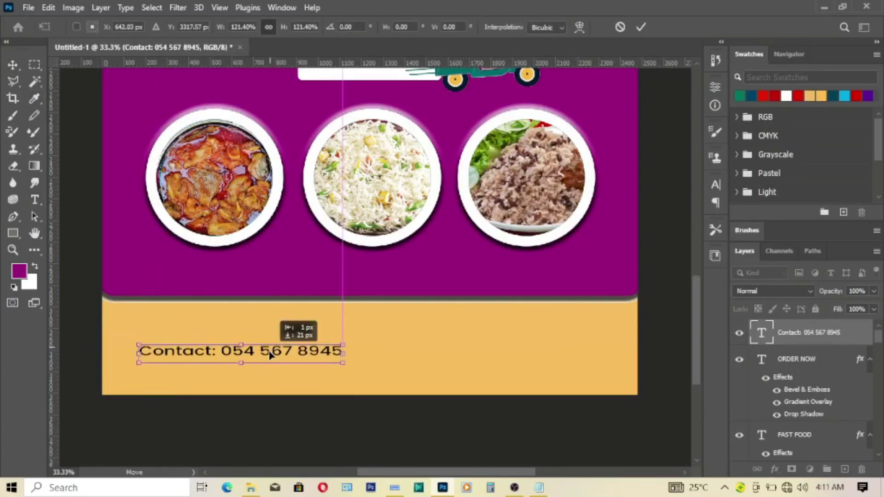
{"action": "key", "text": "Return"}
Step: Enable Bevel & Emboss, Drop Shadow and Gradient Overlay on the contact layer
{"action": "right_click", "coordinate": [769, 335]}
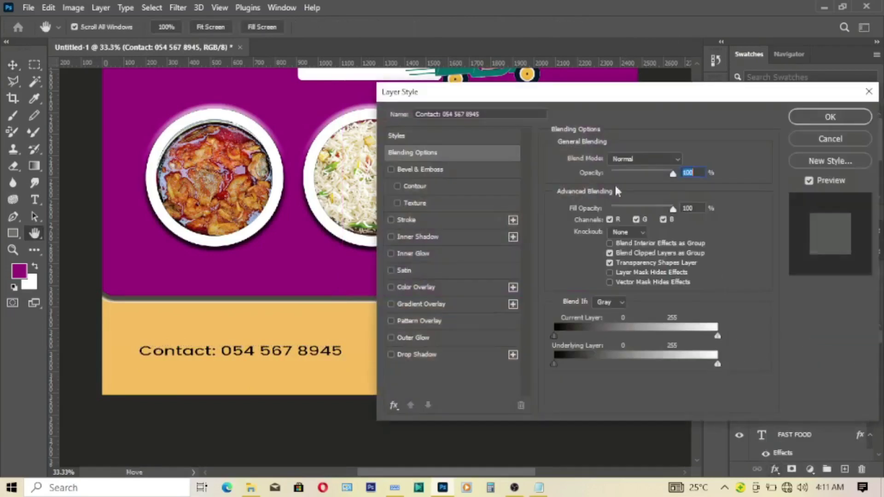
{"action": "left_click", "coordinate": [419, 170]}
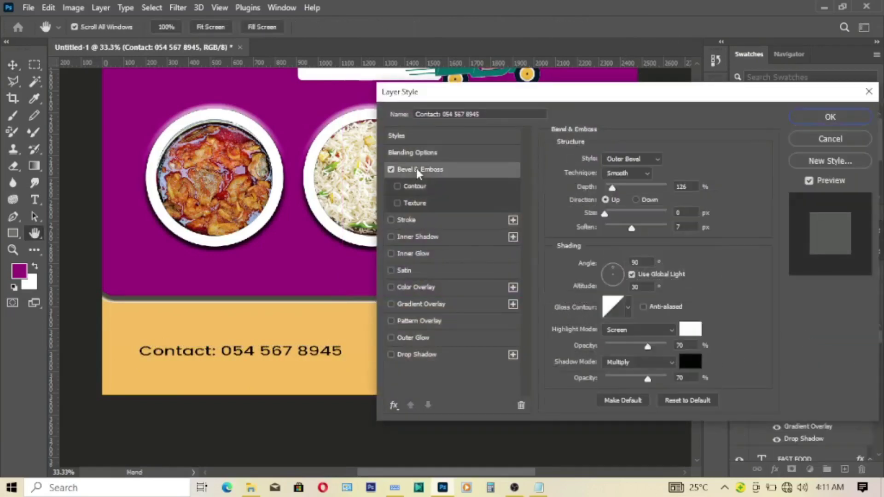
{"action": "left_click", "coordinate": [417, 355]}
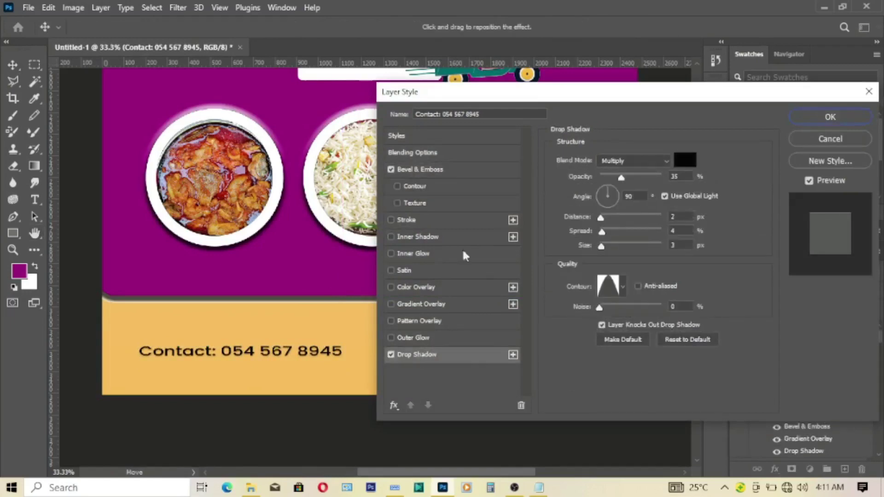
{"action": "left_click", "coordinate": [428, 304]}
Step: Load the Gray_03 preset from the Grays folder as the overlay gradient
{"action": "left_click", "coordinate": [642, 189]}
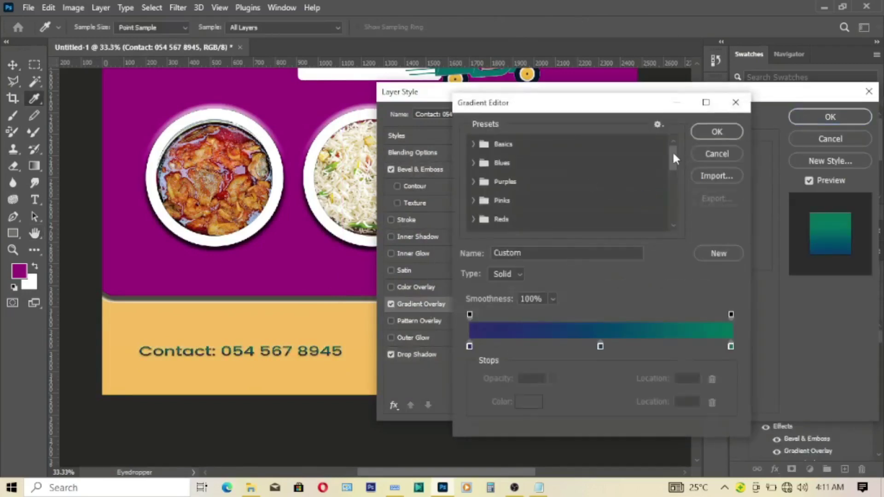
{"action": "left_click", "coordinate": [472, 145]}
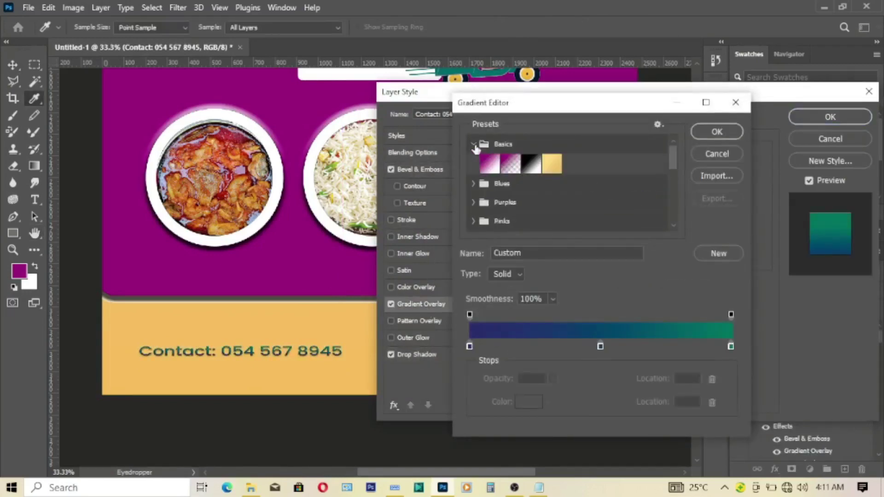
{"action": "left_click", "coordinate": [473, 144]}
{"action": "scroll", "coordinate": [472, 194], "scroll_direction": "down", "scroll_amount": 2}
{"action": "scroll", "coordinate": [471, 207], "scroll_direction": "down", "scroll_amount": 1}
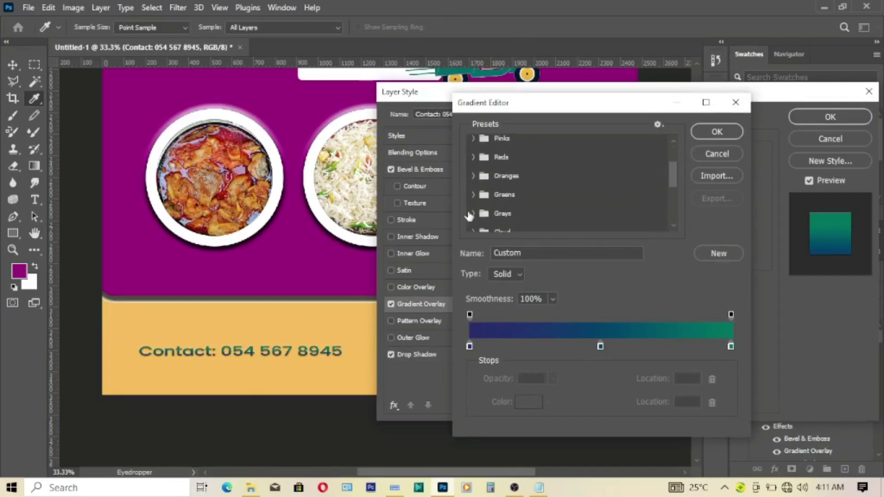
{"action": "scroll", "coordinate": [474, 194], "scroll_direction": "down", "scroll_amount": 1}
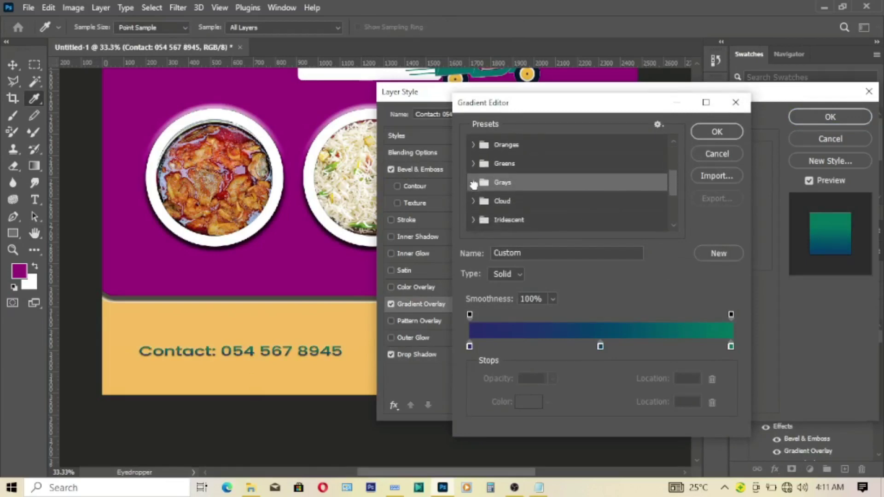
{"action": "left_click", "coordinate": [474, 184]}
{"action": "scroll", "coordinate": [509, 202], "scroll_direction": "down", "scroll_amount": 1}
{"action": "left_click", "coordinate": [531, 194]}
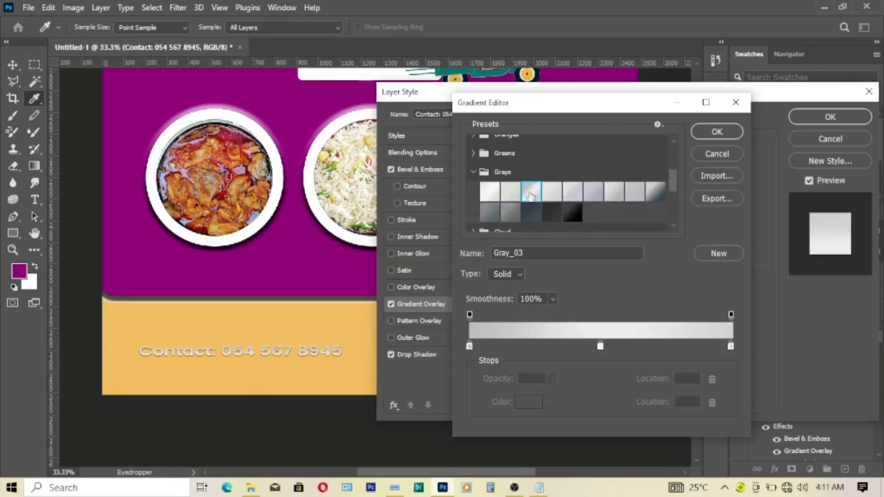
Step: Set the left gradient stop to 808080 and the middle stop to 5b5b5b
{"action": "double_click", "coordinate": [470, 346]}
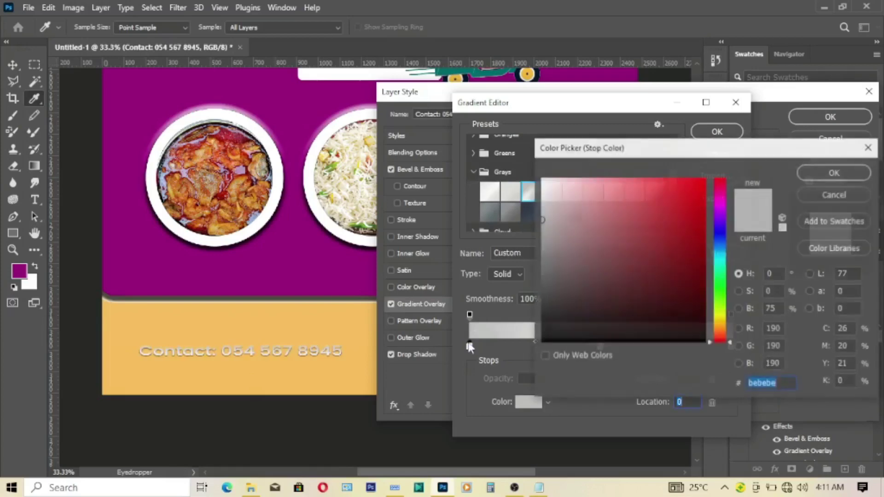
{"action": "left_click", "coordinate": [541, 263]}
{"action": "type", "text": "808080"}
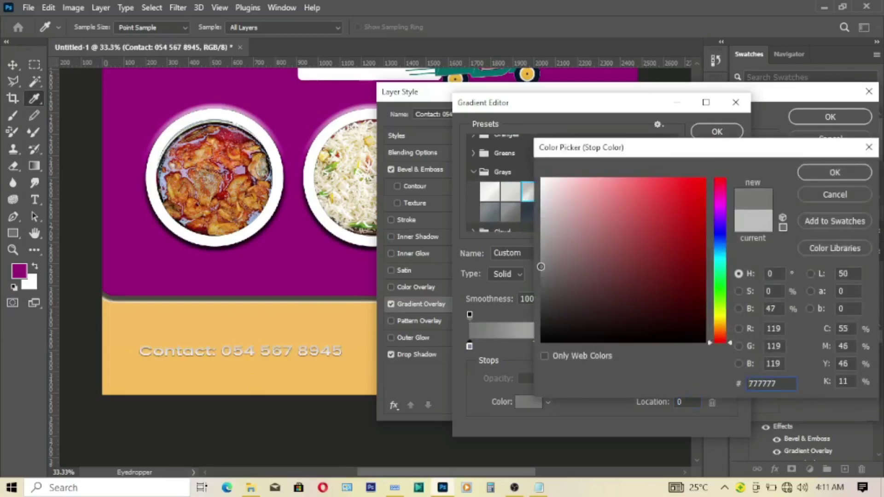
{"action": "left_click", "coordinate": [824, 172]}
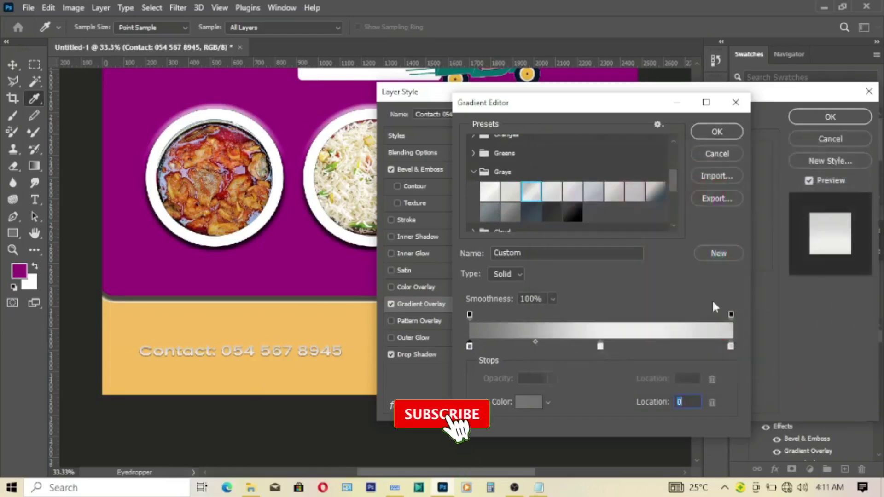
{"action": "double_click", "coordinate": [601, 347]}
{"action": "left_click", "coordinate": [546, 269]}
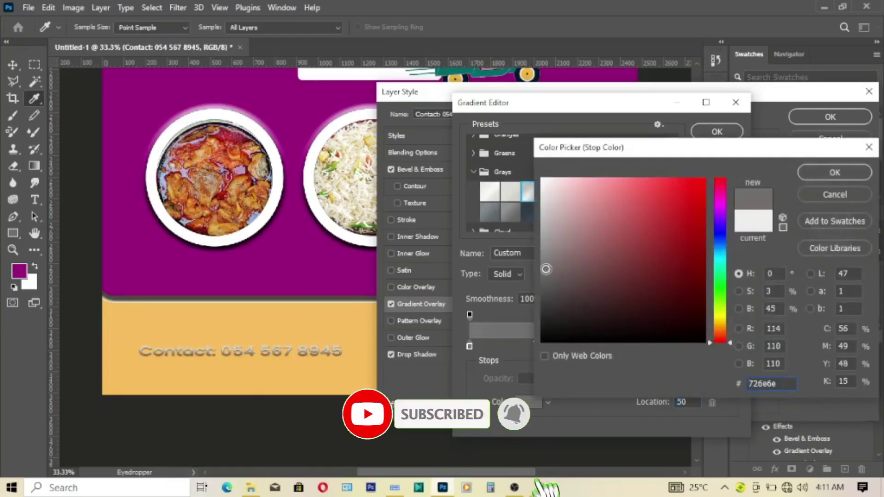
{"action": "left_click_drag", "start_coordinate": [547, 269], "coordinate": [539, 284]}
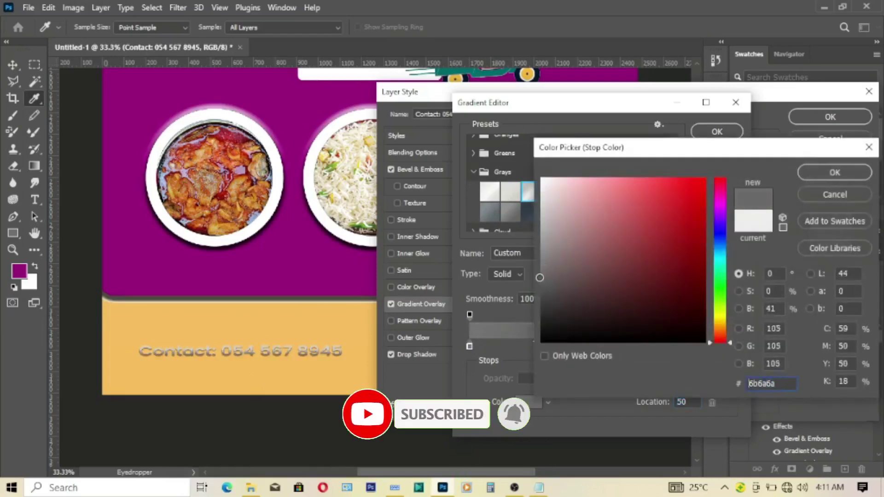
{"action": "left_click", "coordinate": [835, 172]}
Step: Make the right stop a very dark gray-brown and apply the layer style
{"action": "double_click", "coordinate": [736, 346]}
{"action": "left_click_drag", "start_coordinate": [558, 295], "coordinate": [577, 303]}
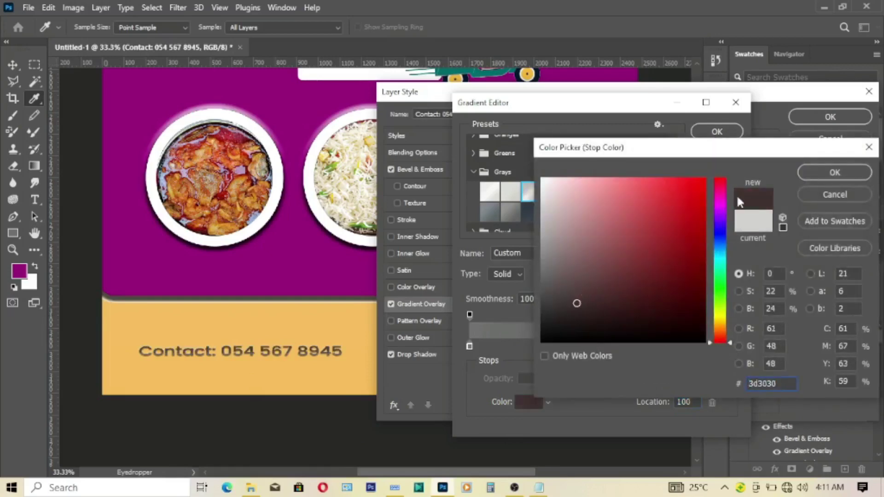
{"action": "left_click", "coordinate": [835, 173]}
{"action": "left_click", "coordinate": [715, 132]}
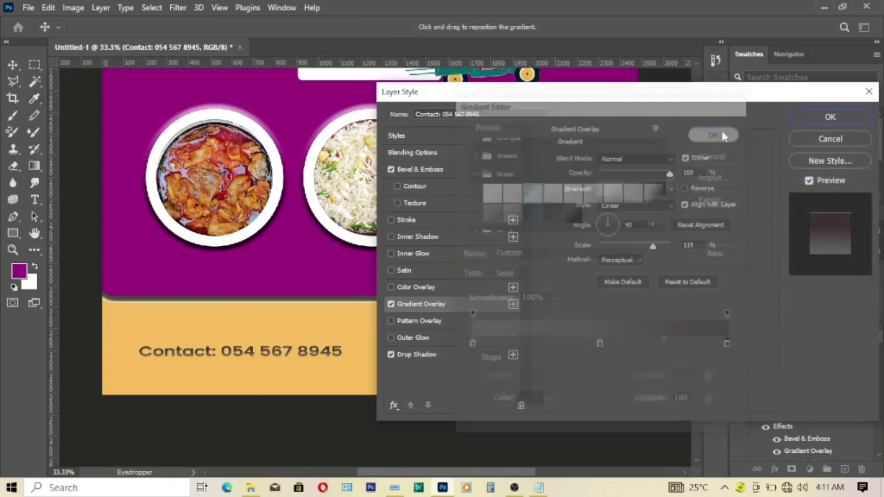
{"action": "left_click", "coordinate": [822, 119]}
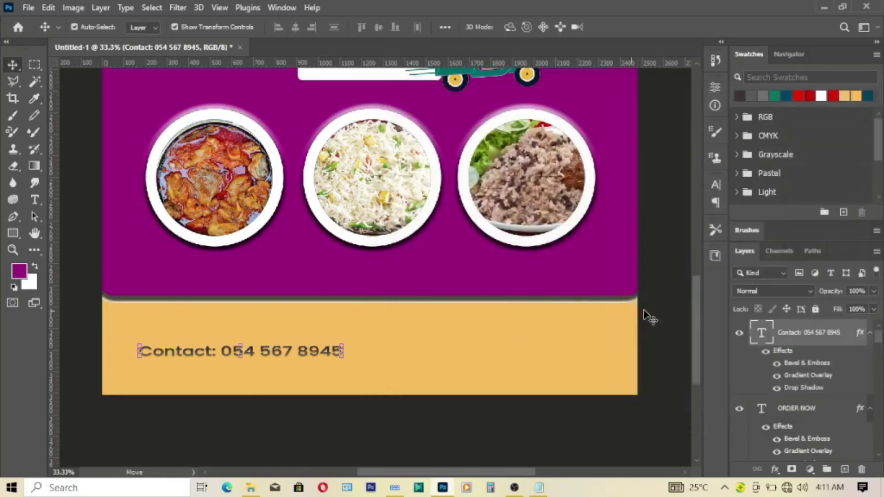
Step: Duplicate the contact text layer and move the copy to the right side of the footer
{"action": "right_click", "coordinate": [792, 336]}
{"action": "left_click", "coordinate": [691, 69]}
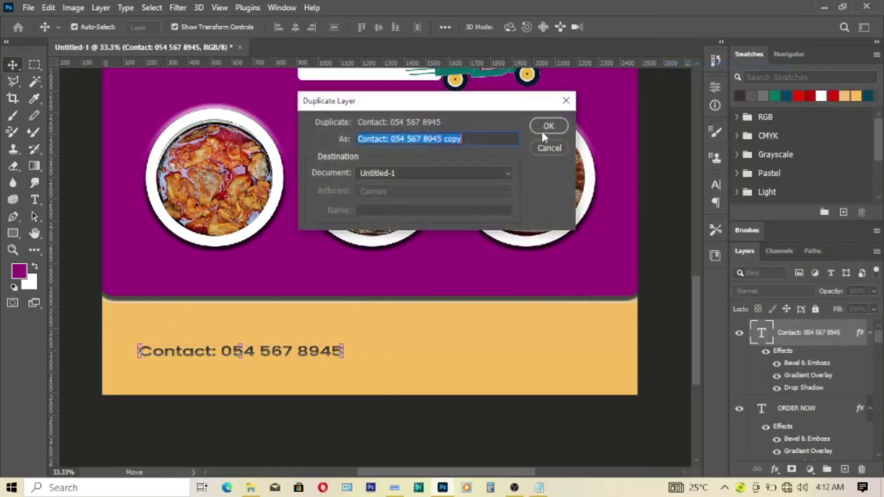
{"action": "left_click", "coordinate": [548, 126]}
{"action": "left_click_drag", "start_coordinate": [261, 355], "coordinate": [529, 358]}
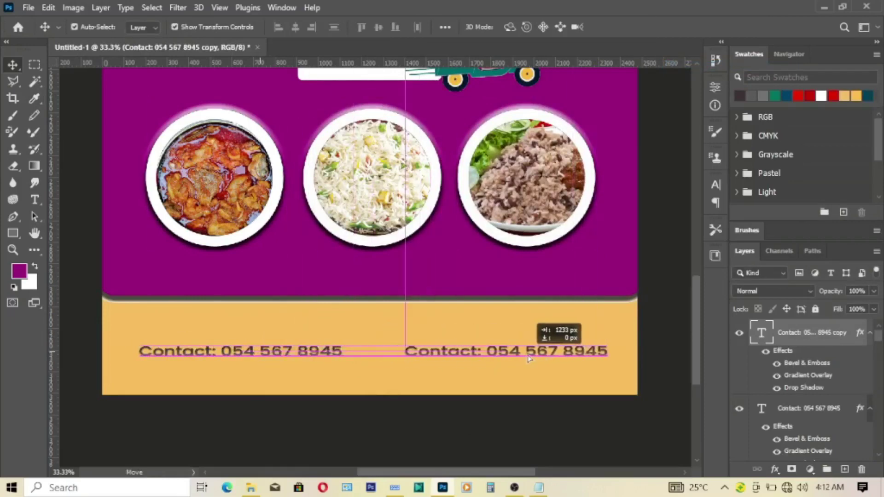
{"action": "left_click_drag", "start_coordinate": [529, 358], "coordinate": [477, 358]}
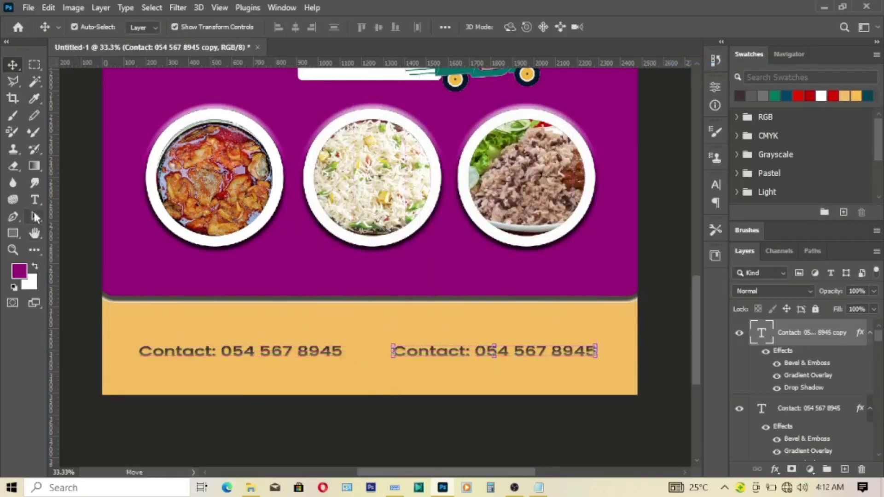
Step: Replace the copy's text with 'Location: Sovie - Volta Ghana' copied from the Notepad notes
{"action": "key", "text": "t"}
{"action": "left_click", "coordinate": [393, 351]}
{"action": "key", "text": "ctrl+a"}
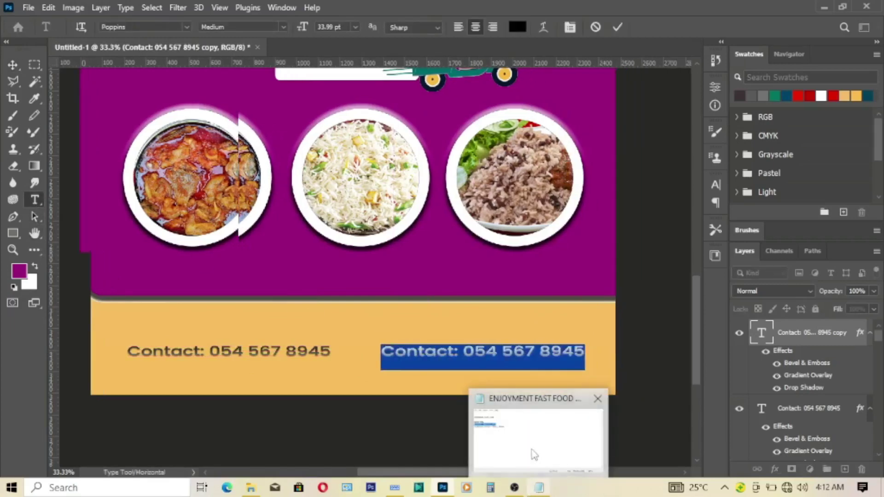
{"action": "left_click", "coordinate": [534, 453]}
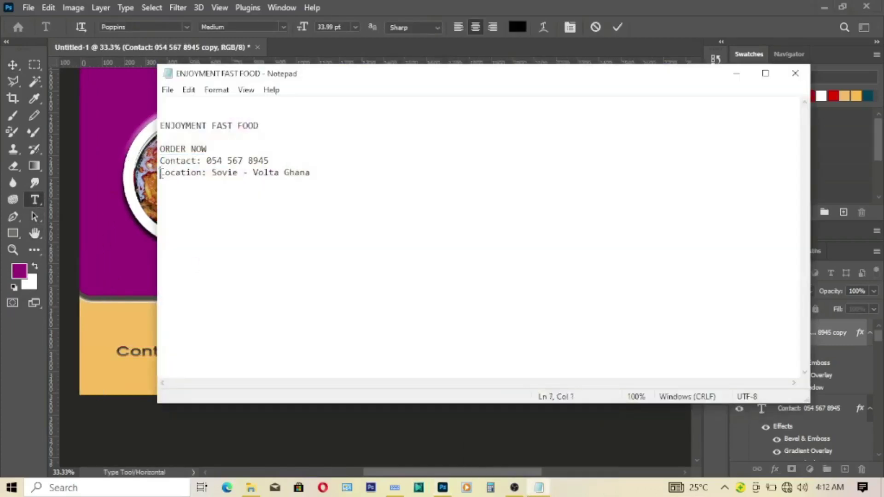
{"action": "left_click_drag", "start_coordinate": [162, 173], "coordinate": [314, 173]}
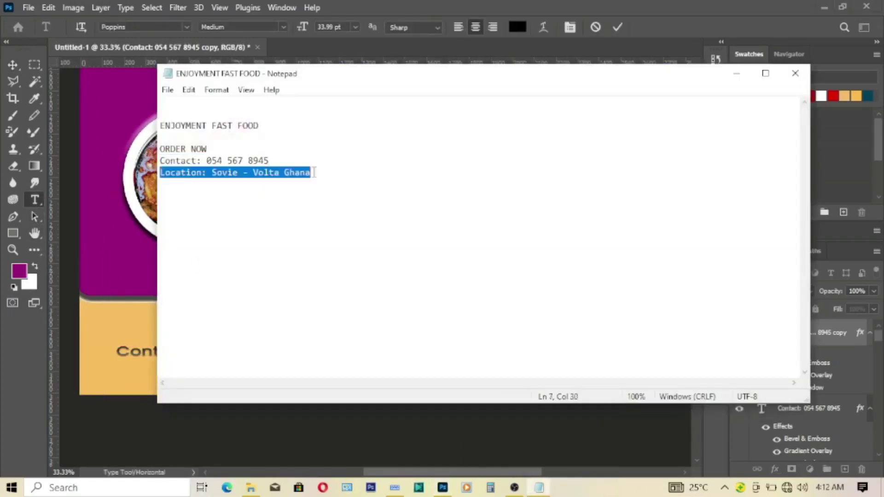
{"action": "left_click", "coordinate": [736, 73]}
{"action": "type", "text": "Location: Sovie - Volta Ghana"}
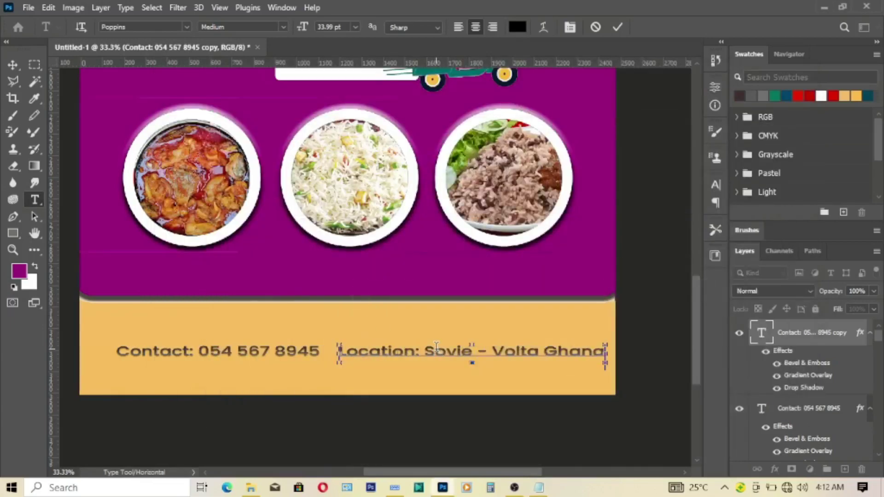
Step: Commit the location text and reduce its font size to about 31 pt
{"action": "left_click", "coordinate": [619, 27]}
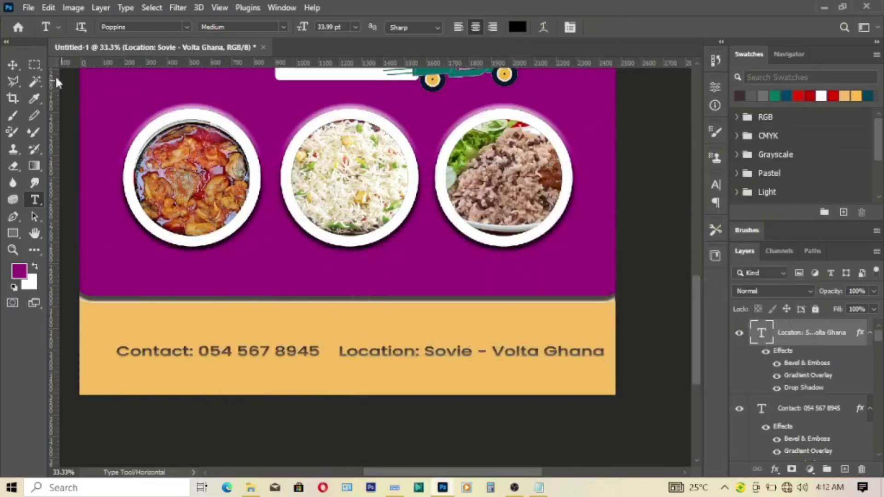
{"action": "left_click", "coordinate": [13, 65]}
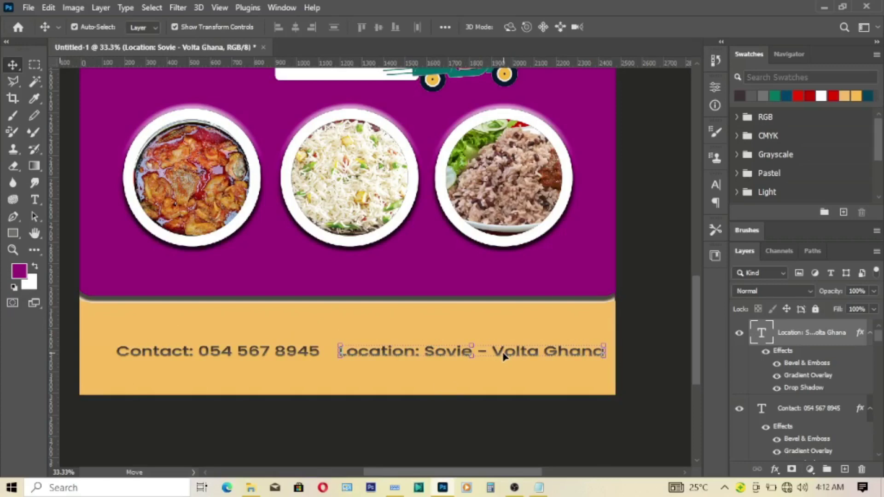
{"action": "left_click", "coordinate": [711, 184]}
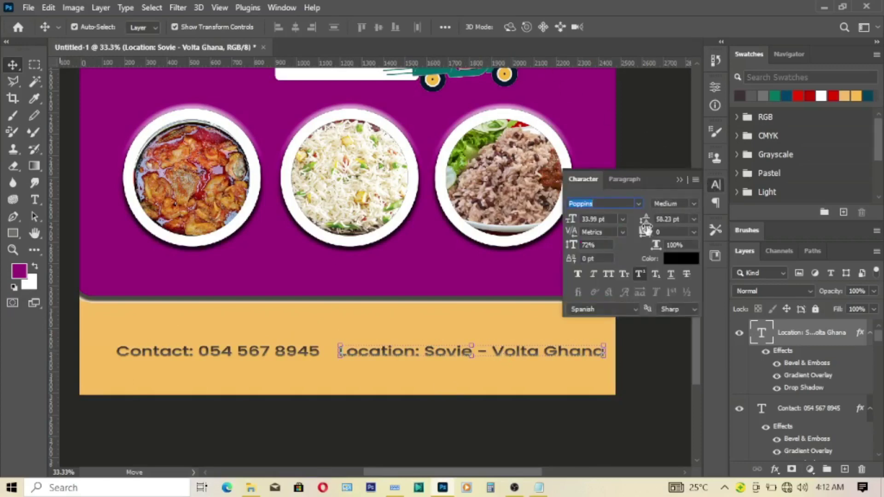
{"action": "left_click_drag", "start_coordinate": [573, 220], "coordinate": [573, 220]}
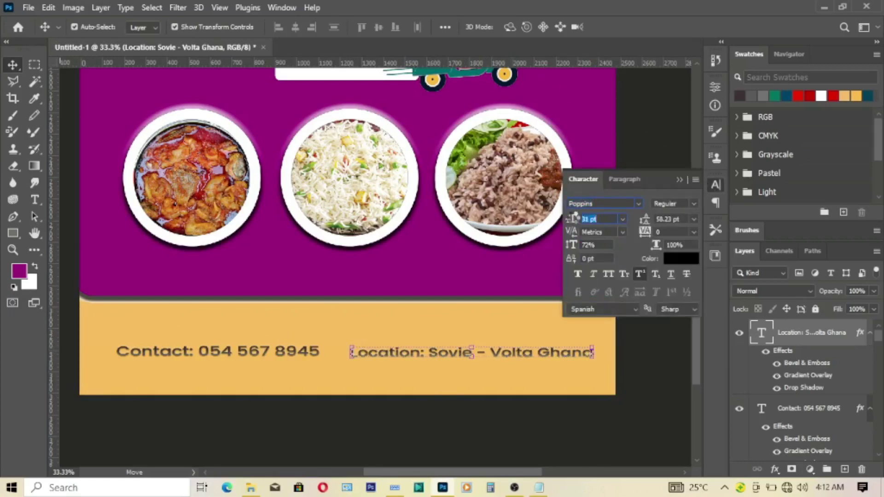
{"action": "left_click", "coordinate": [584, 220]}
{"action": "key", "text": "Up"}
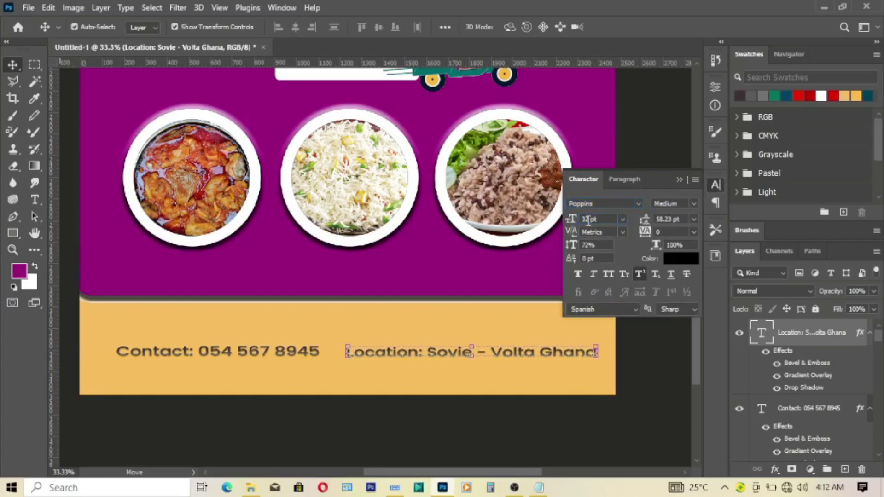
Step: Nudge the contact text slightly left with two Shift+Left moves, then deselect
{"action": "left_click", "coordinate": [281, 354]}
{"action": "key", "text": "shift+Left"}
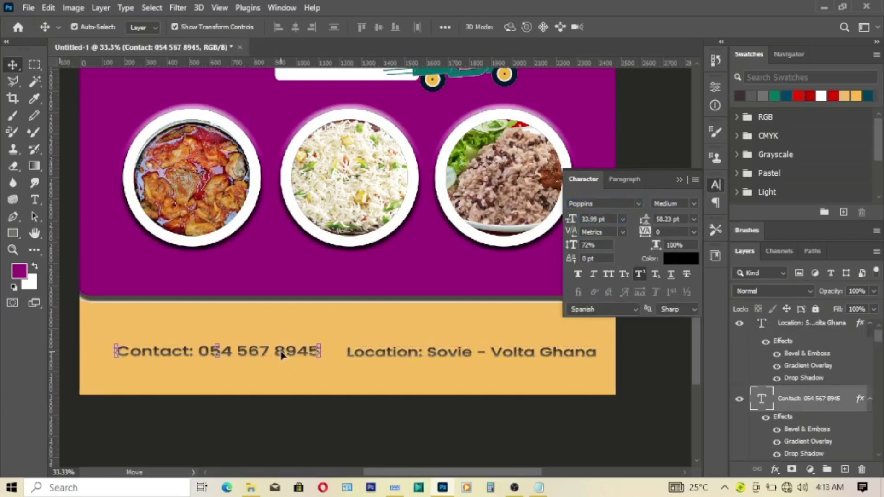
{"action": "key", "text": "shift+Left"}
{"action": "key", "text": "shift+Left"}
{"action": "key", "text": "shift+Left"}
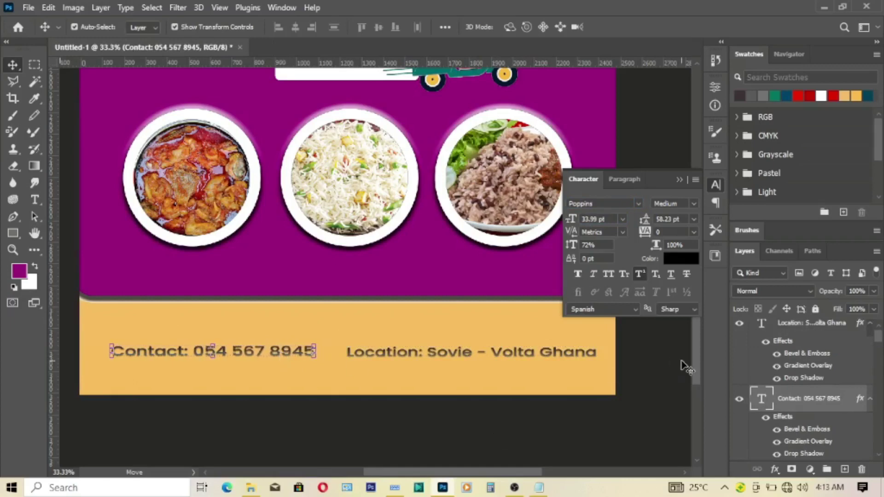
{"action": "left_click", "coordinate": [686, 367]}
{"action": "left_click", "coordinate": [680, 179]}
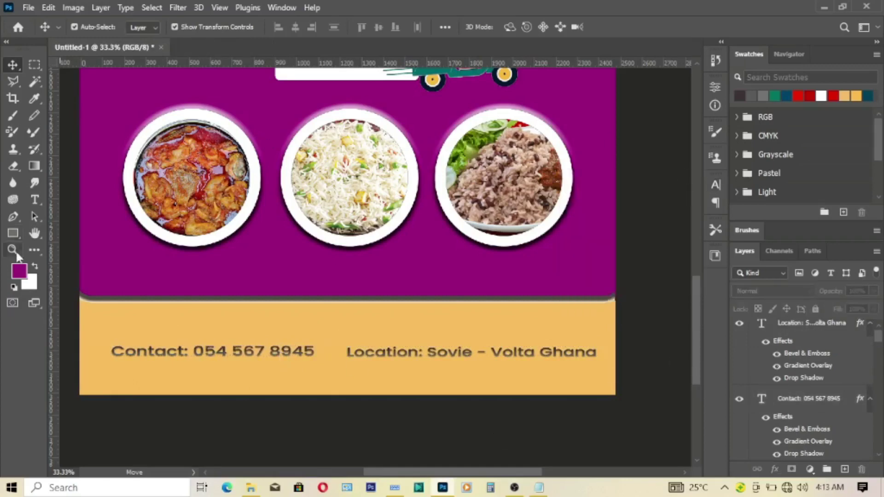
Step: Zoom in on the flyer and its footer, then fit the whole flyer on screen
{"action": "left_click", "coordinate": [14, 251]}
{"action": "left_click", "coordinate": [388, 28]}
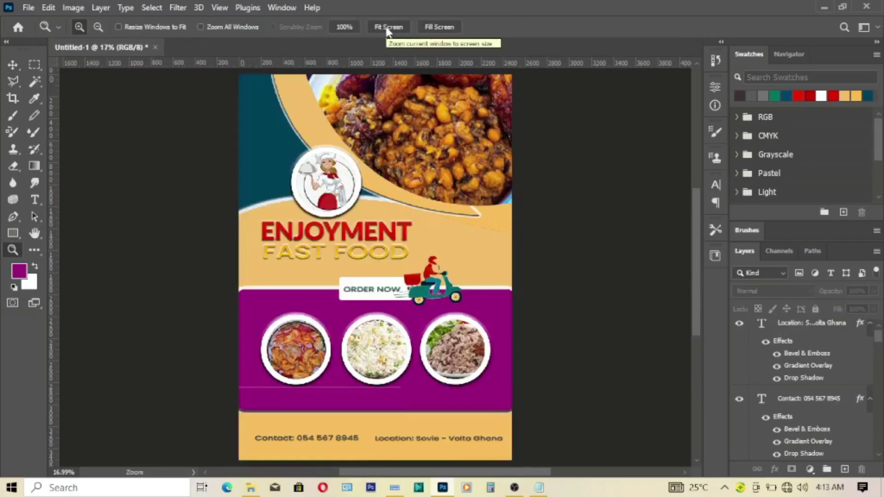
{"action": "left_click", "coordinate": [191, 195]}
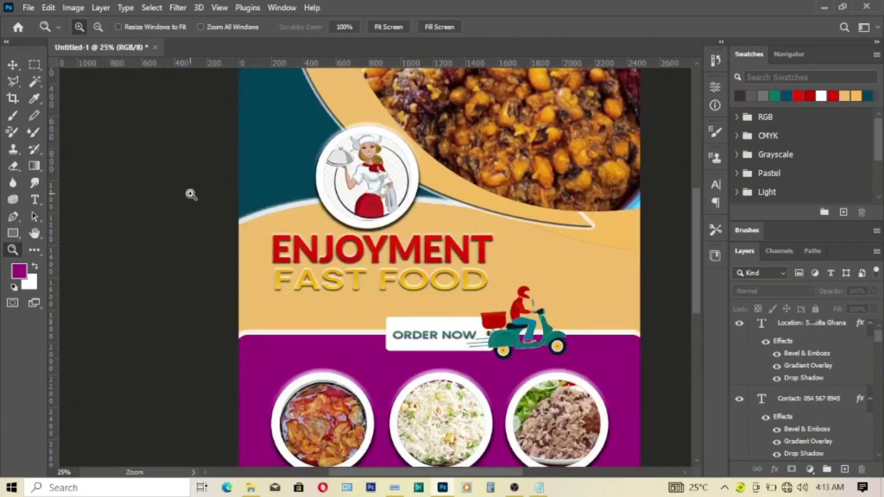
{"action": "left_click", "coordinate": [385, 27]}
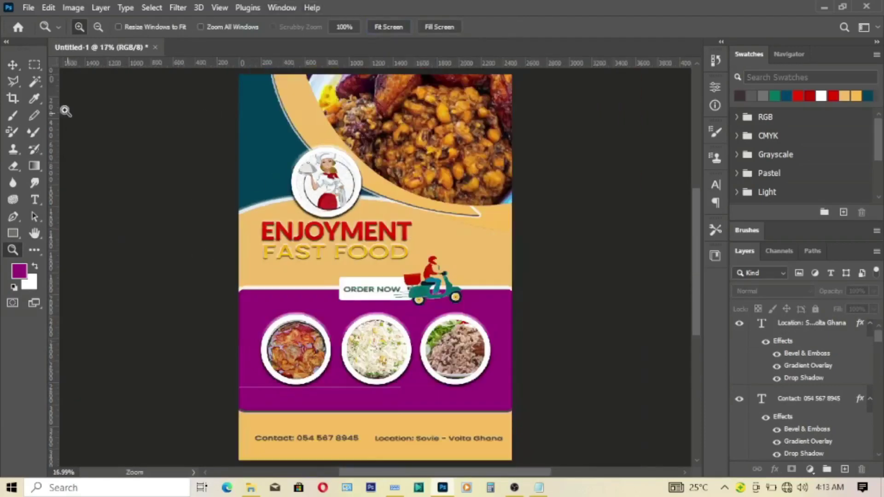
{"action": "left_click", "coordinate": [17, 67]}
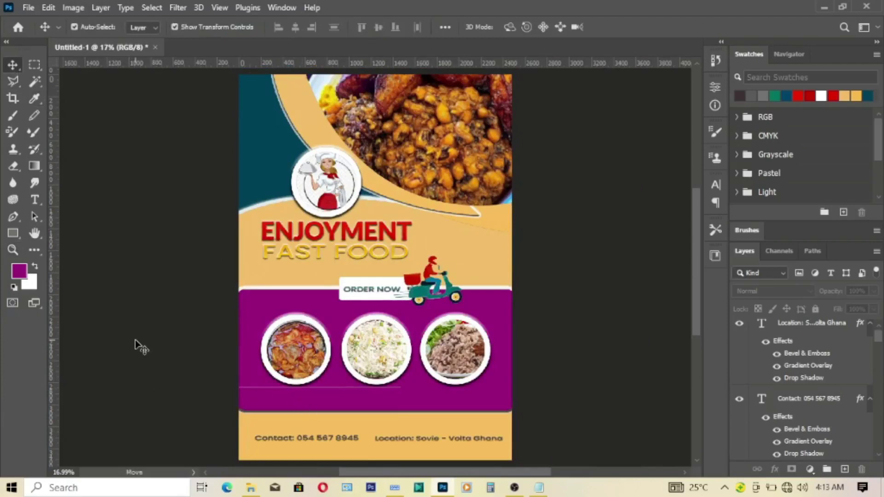
{"action": "left_click", "coordinate": [14, 250]}
{"action": "left_click", "coordinate": [644, 447]}
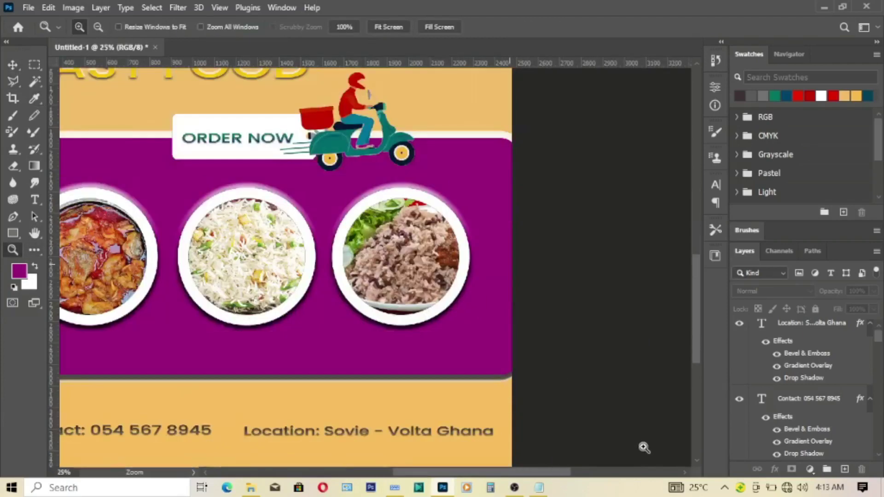
{"action": "scroll", "coordinate": [698, 326], "scroll_direction": "down", "scroll_amount": 2}
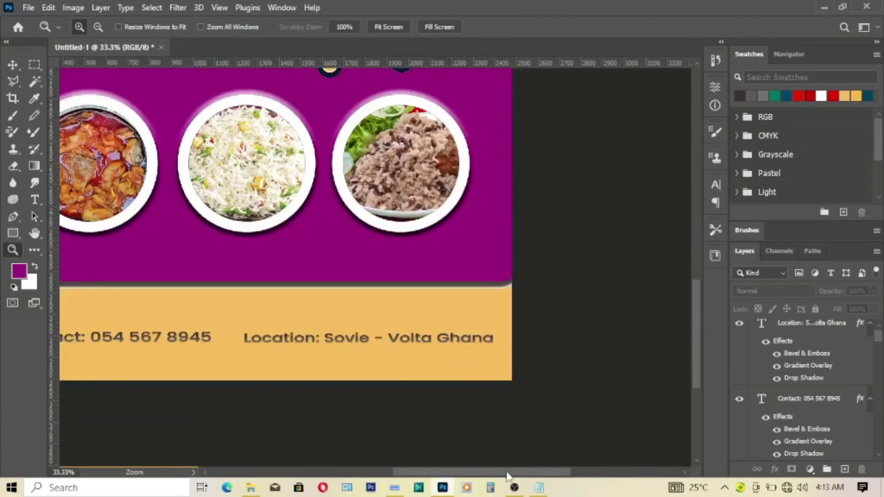
{"action": "left_click_drag", "start_coordinate": [508, 476], "coordinate": [477, 481]}
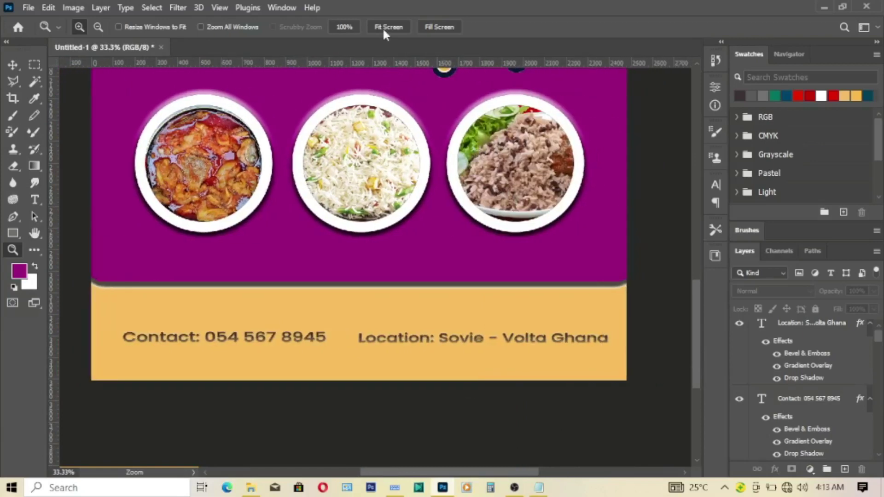
{"action": "left_click", "coordinate": [385, 28]}
{"action": "left_click", "coordinate": [14, 63]}
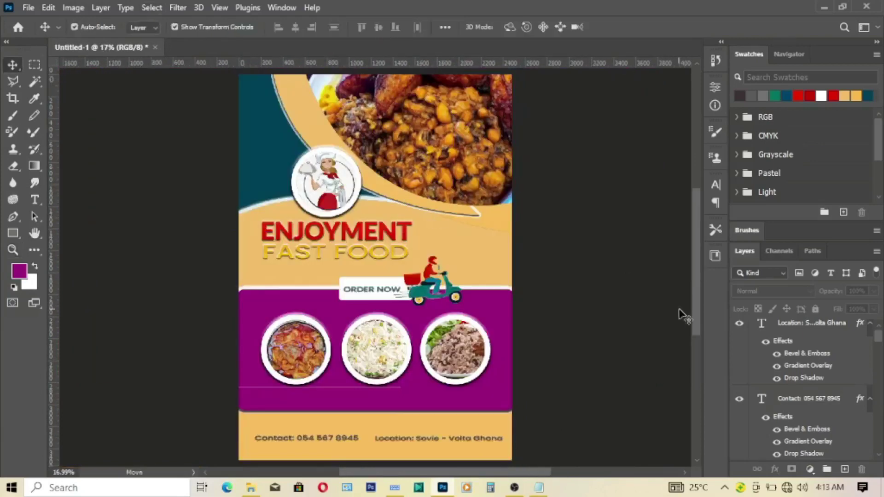
Step: Collapse Groups 1 through 4 in the Layers panel
{"action": "left_click_drag", "start_coordinate": [880, 342], "coordinate": [879, 378]}
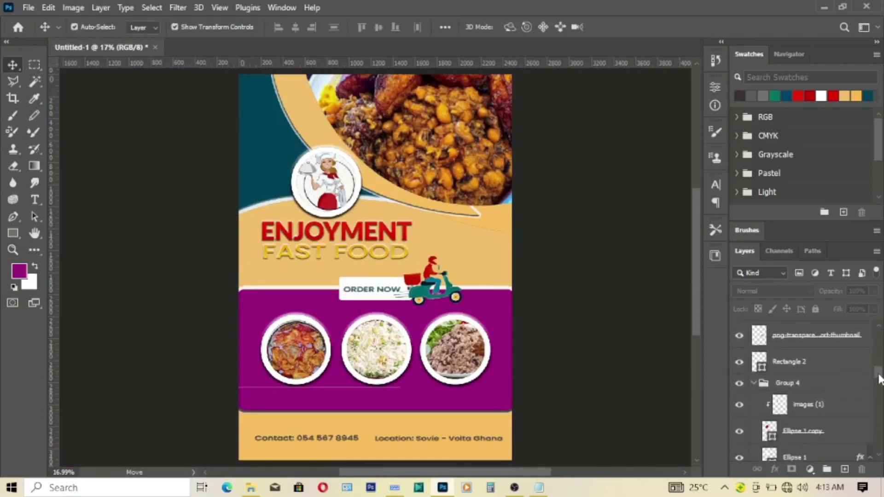
{"action": "left_click", "coordinate": [754, 383]}
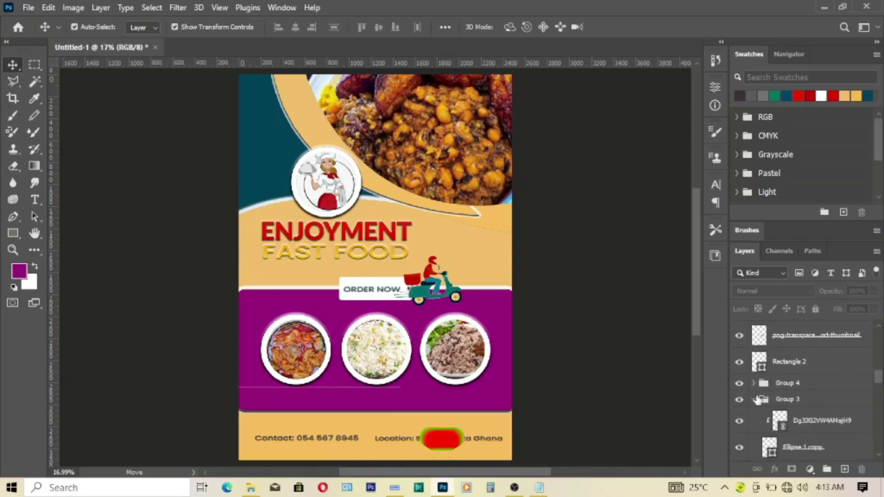
{"action": "left_click", "coordinate": [753, 399]}
{"action": "left_click", "coordinate": [754, 416]}
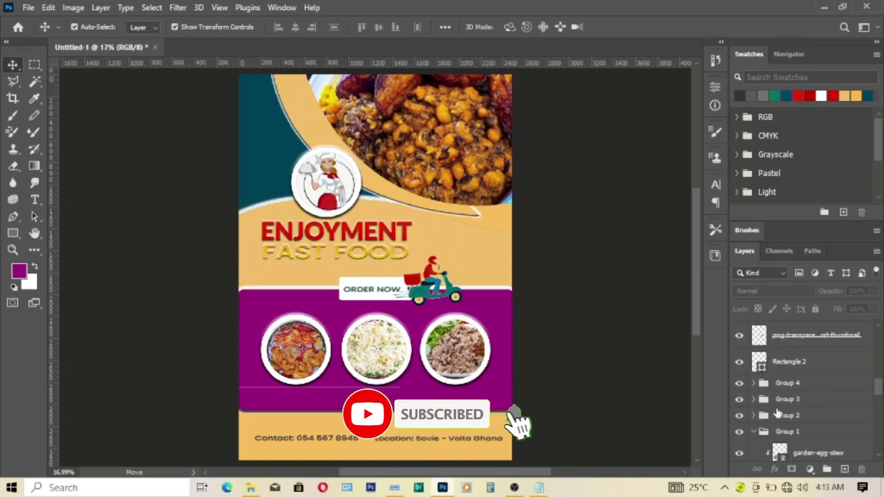
{"action": "left_click", "coordinate": [754, 432]}
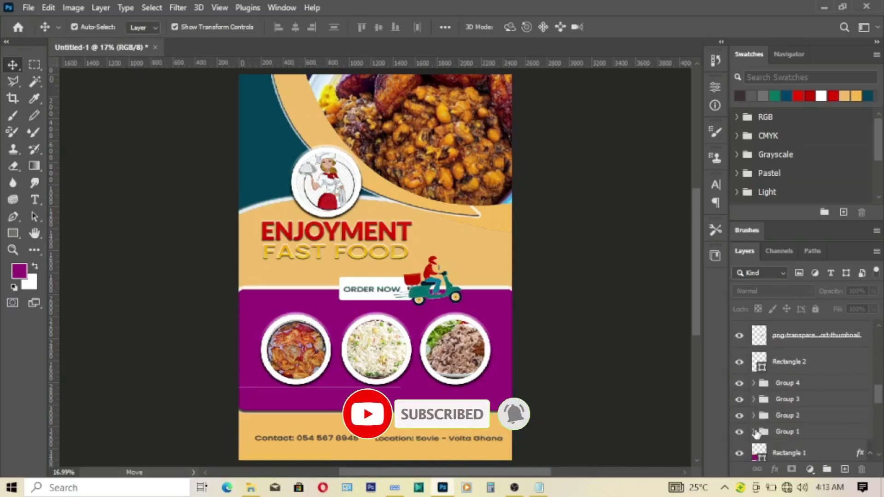
{"action": "left_click", "coordinate": [787, 433]}
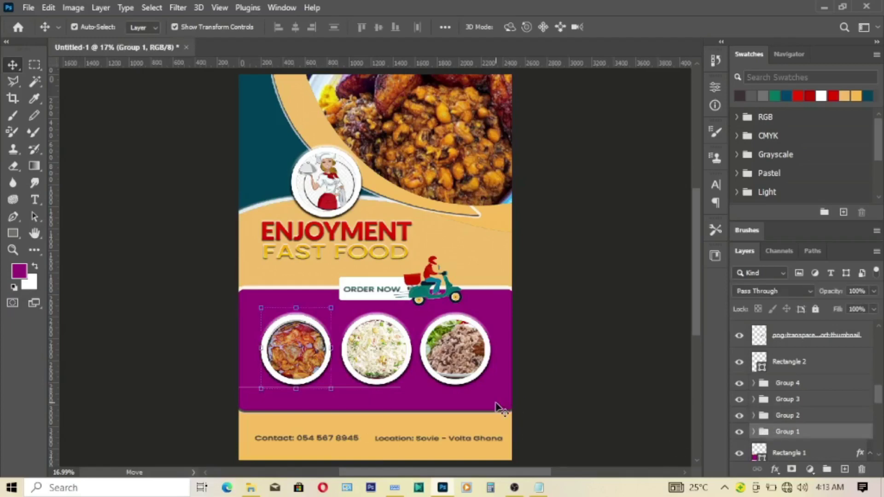
Step: Shorten Rectangle 1, the purple band, to about 92.48% height
{"action": "left_click", "coordinate": [498, 403]}
{"action": "left_click", "coordinate": [346, 392]}
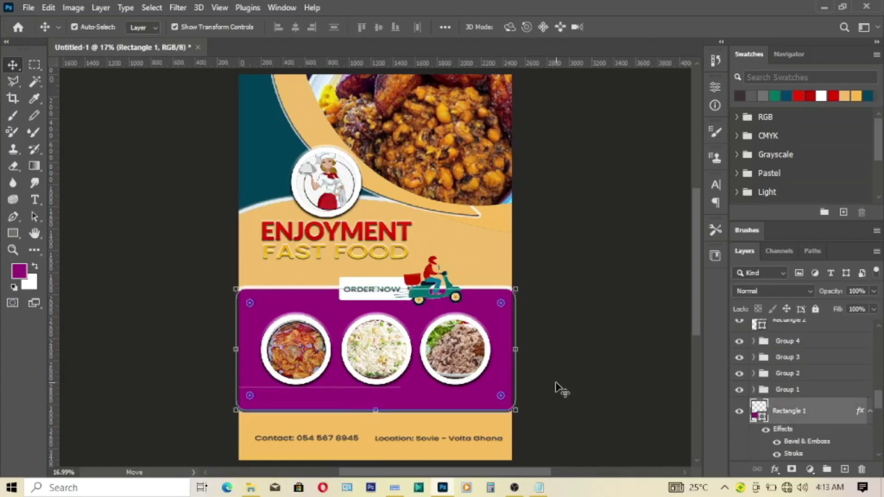
{"action": "left_click_drag", "start_coordinate": [376, 410], "coordinate": [376, 397]}
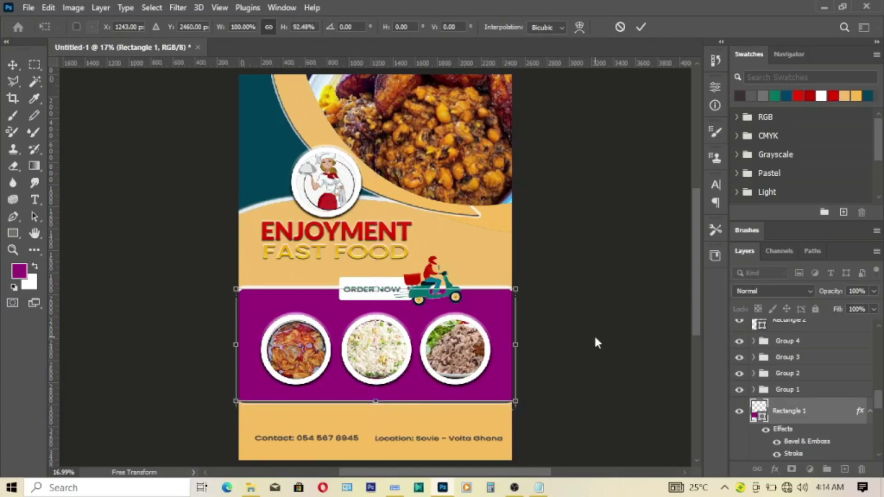
{"action": "key", "text": "Return"}
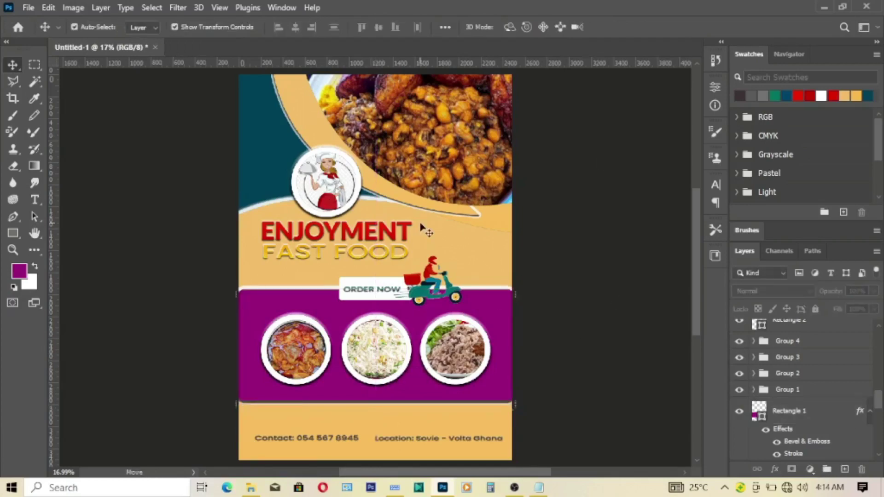